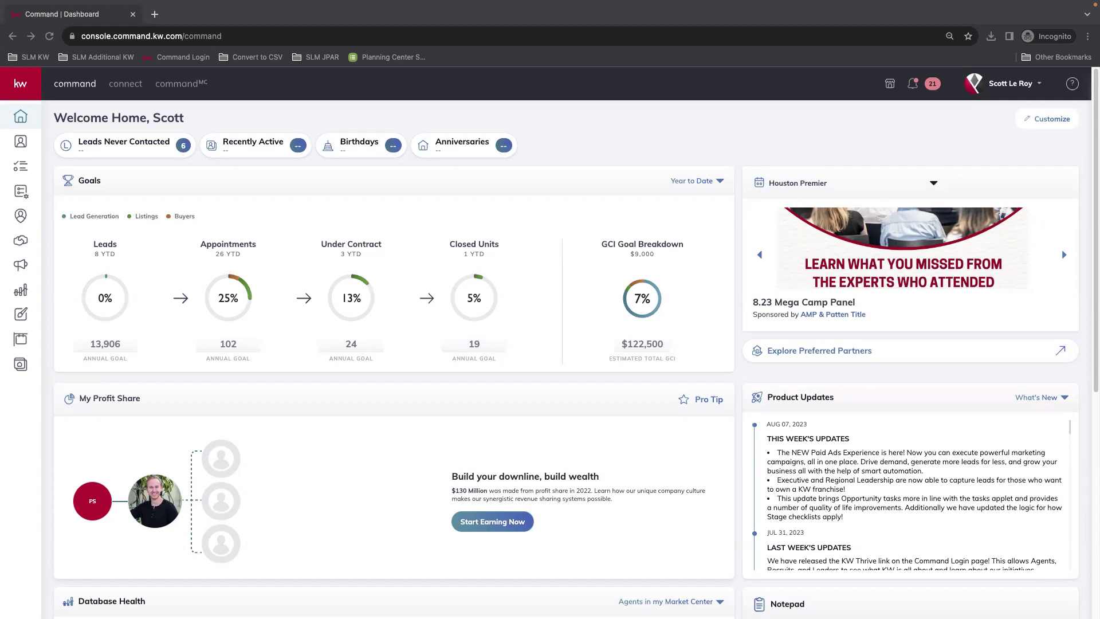
Step: Reset the browser zoom to 100% and expand the KW Command sidebar to show section names
left_click(627, 131)
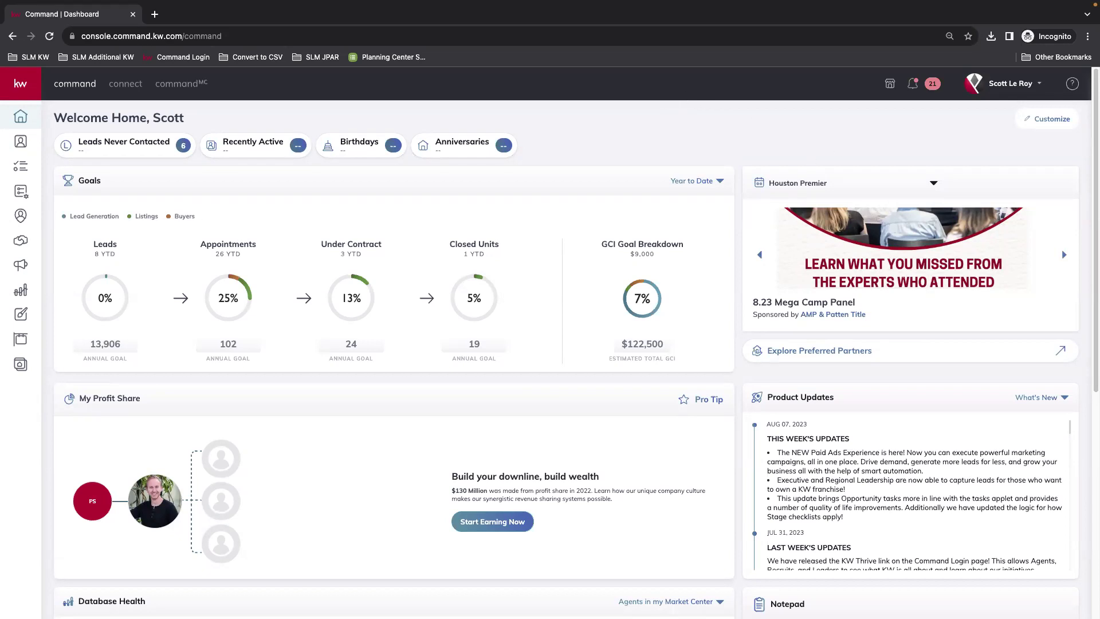
left_click(1088, 36)
left_click(1052, 161)
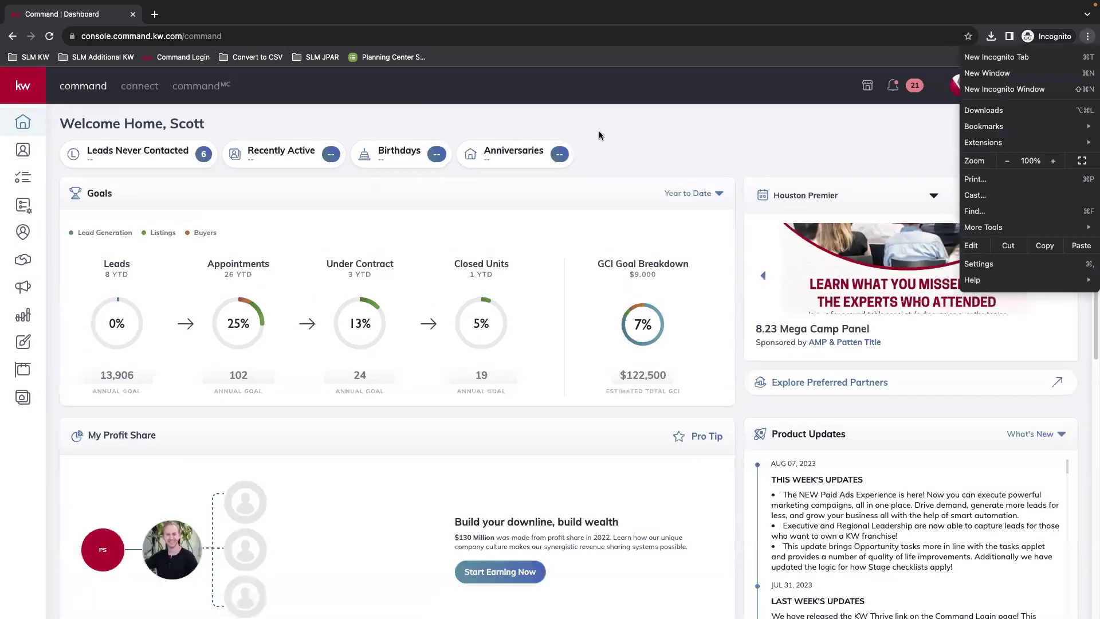
left_click(616, 129)
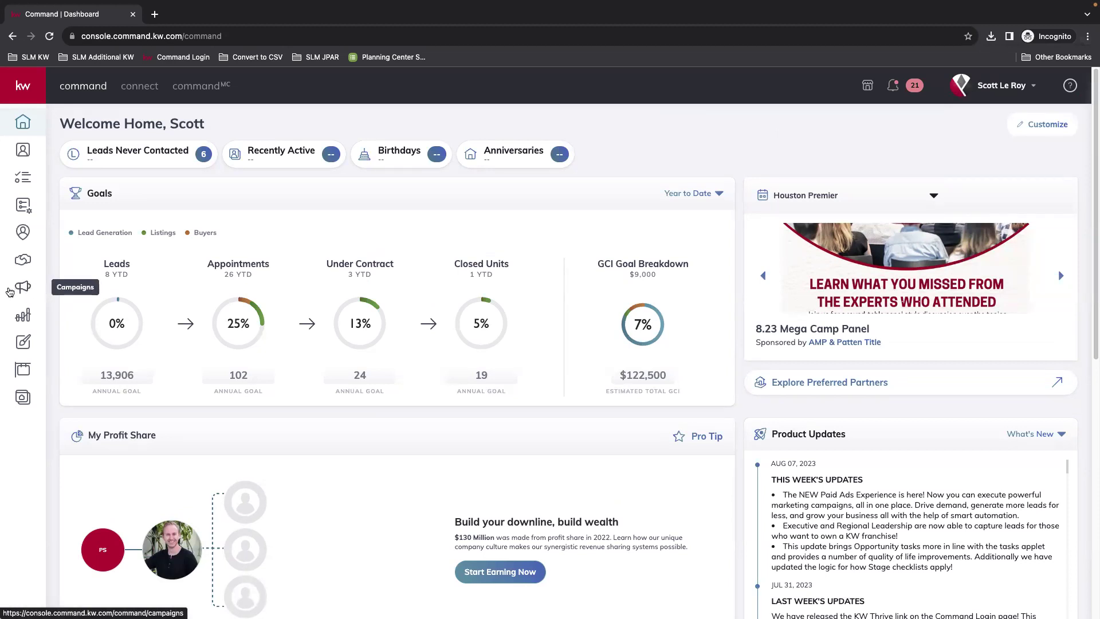
left_click(23, 121)
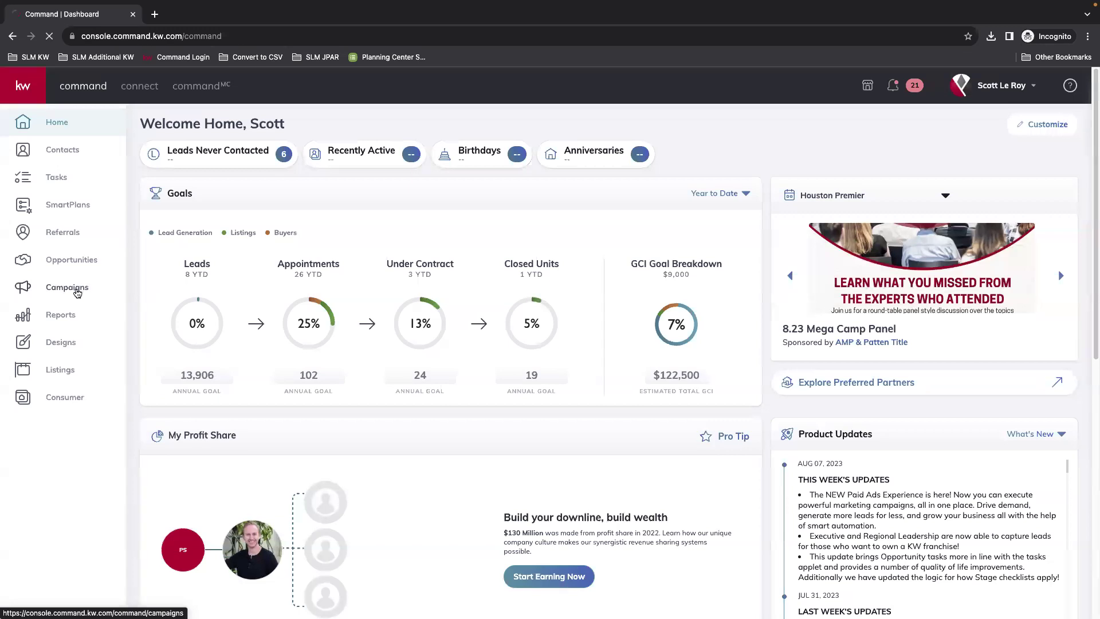
Step: Go to Campaigns and browse its Quick Posts and Tips and Training sections
left_click(38, 290)
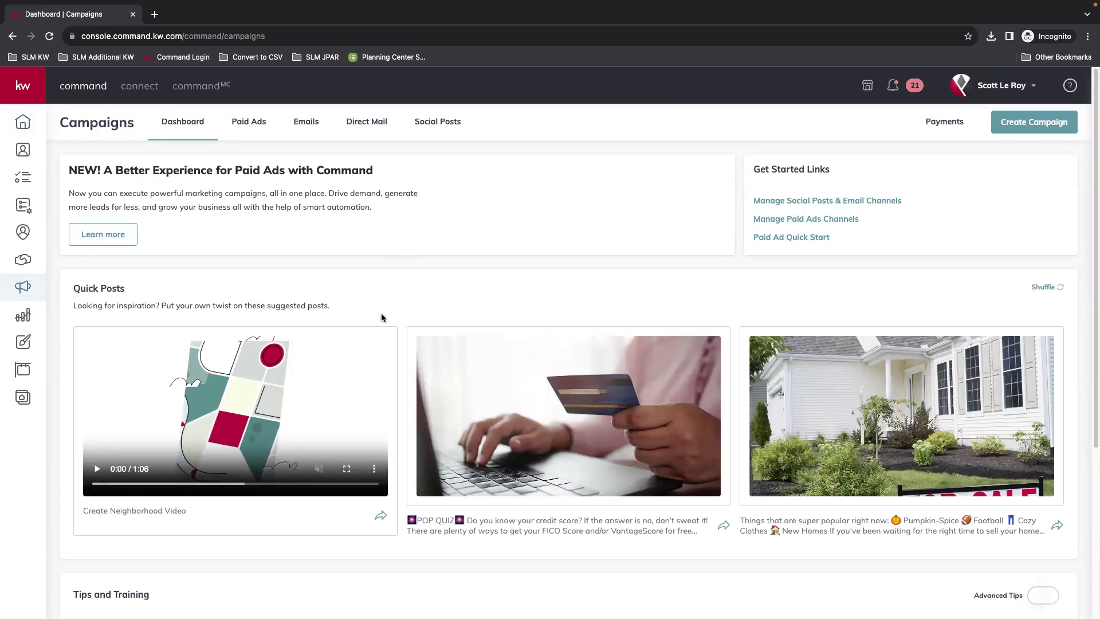
scroll(577, 355, "down", 1)
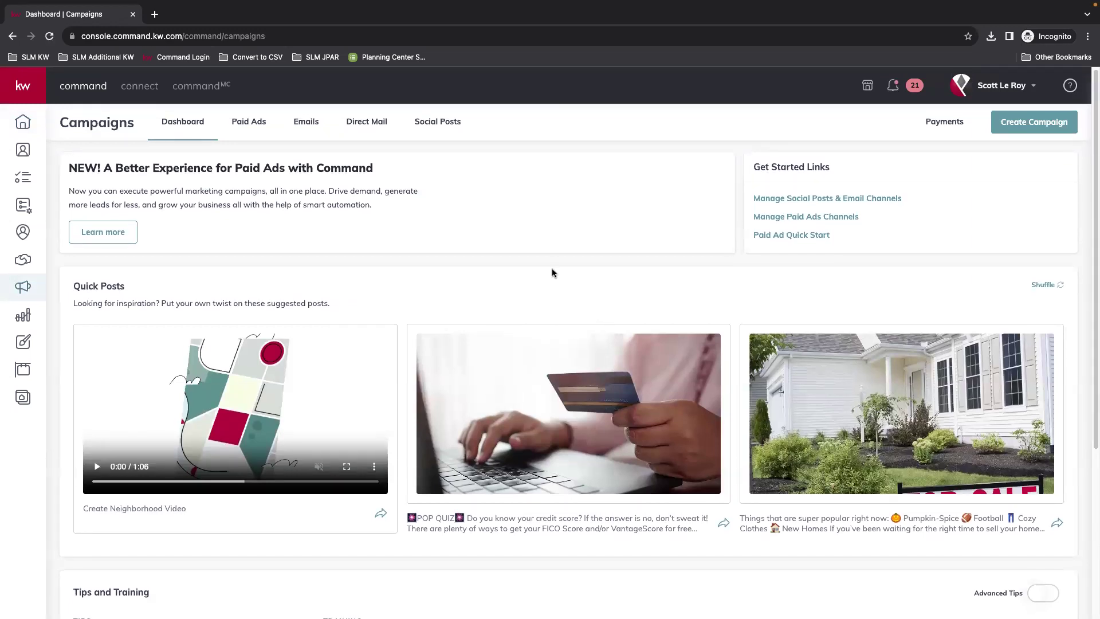
scroll(618, 312, "down", 5)
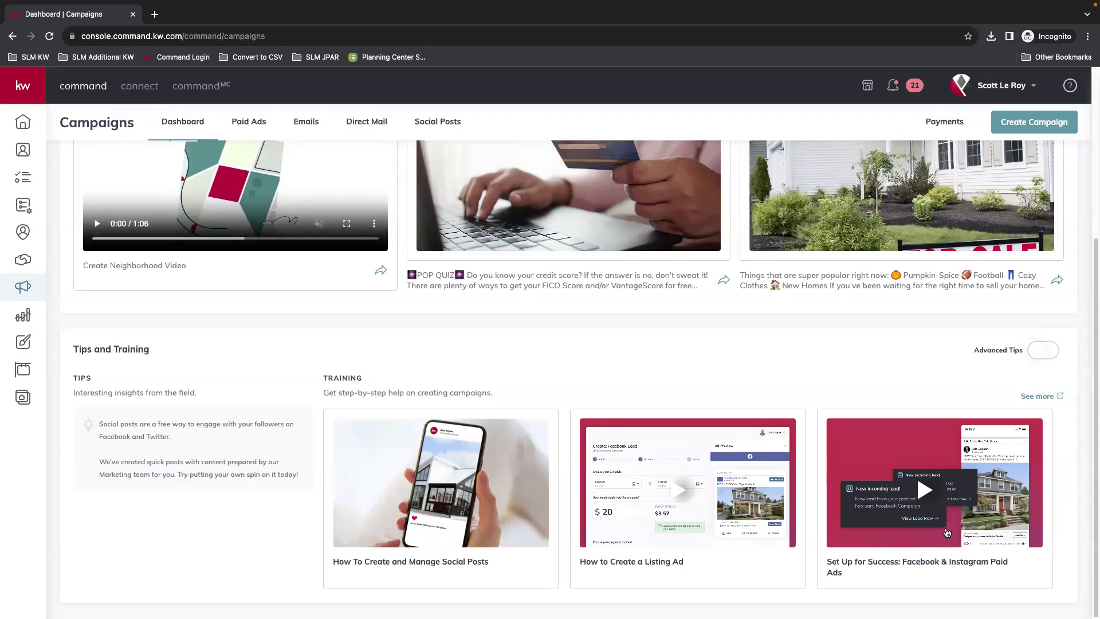
scroll(920, 486, "up", 4)
scroll(922, 486, "up", 1)
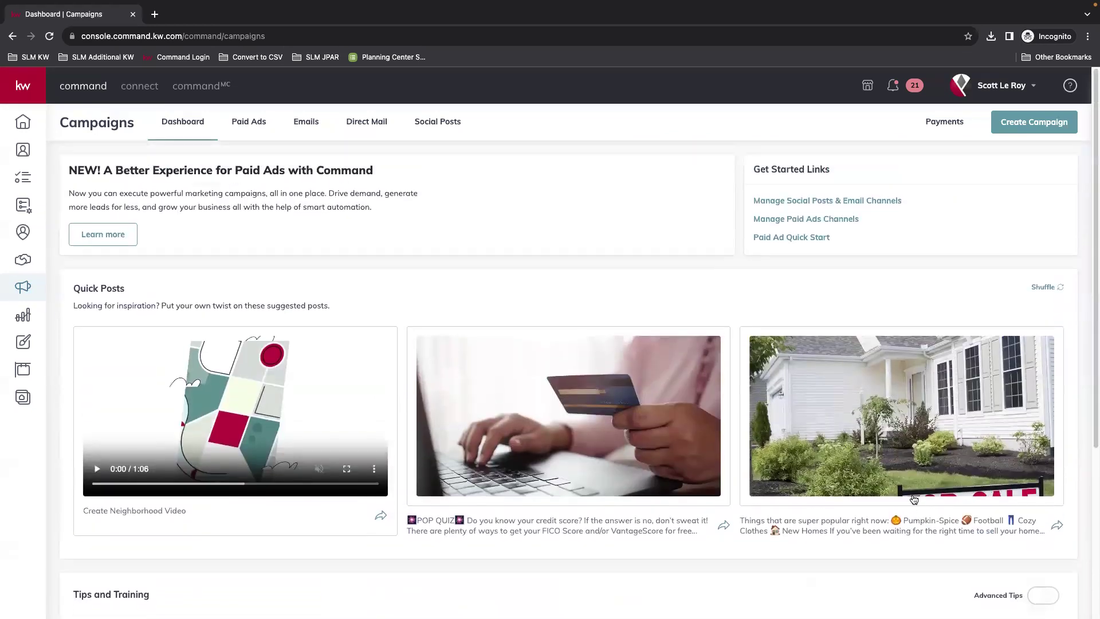
Step: Switch to the Direct Mail list and review drafts like New Agent Announcement Postcard
left_click(369, 124)
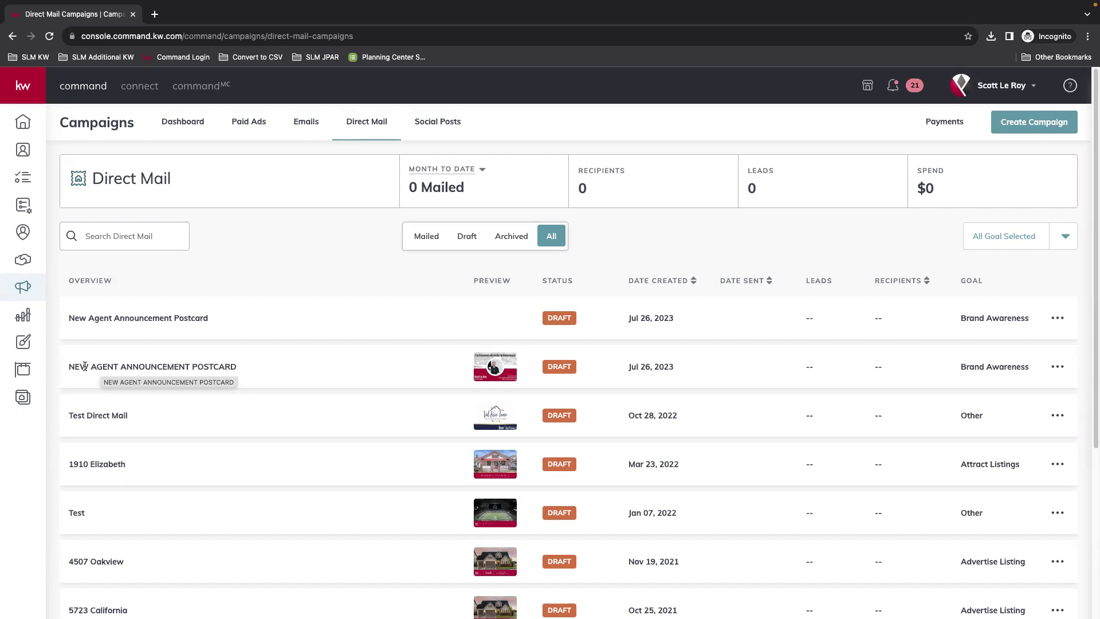
left_click_drag(84, 366, 216, 366)
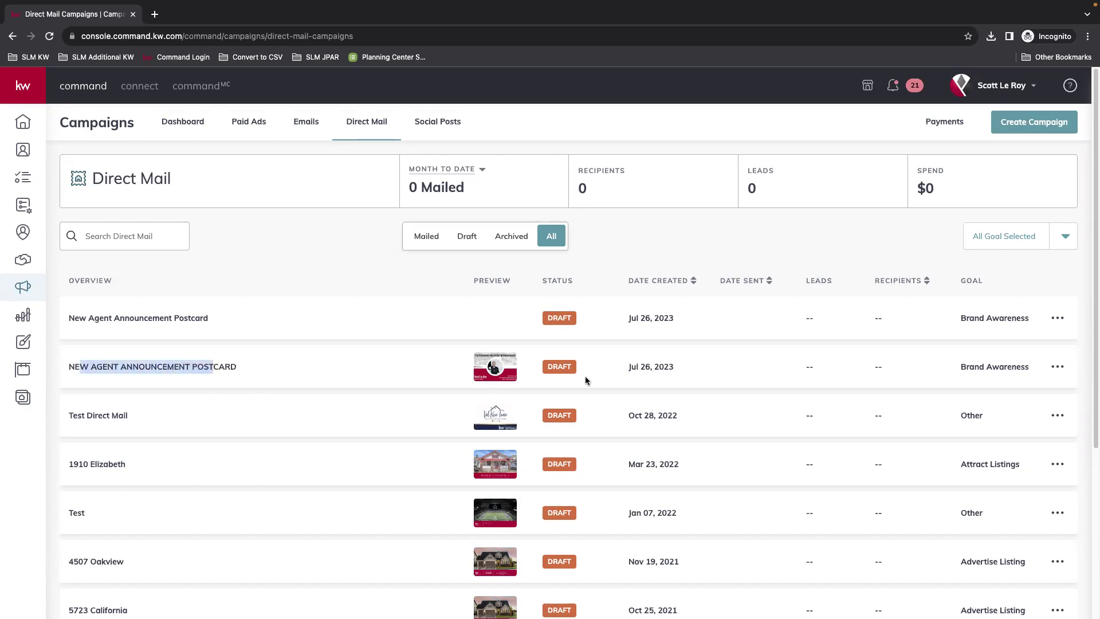
left_click(655, 249)
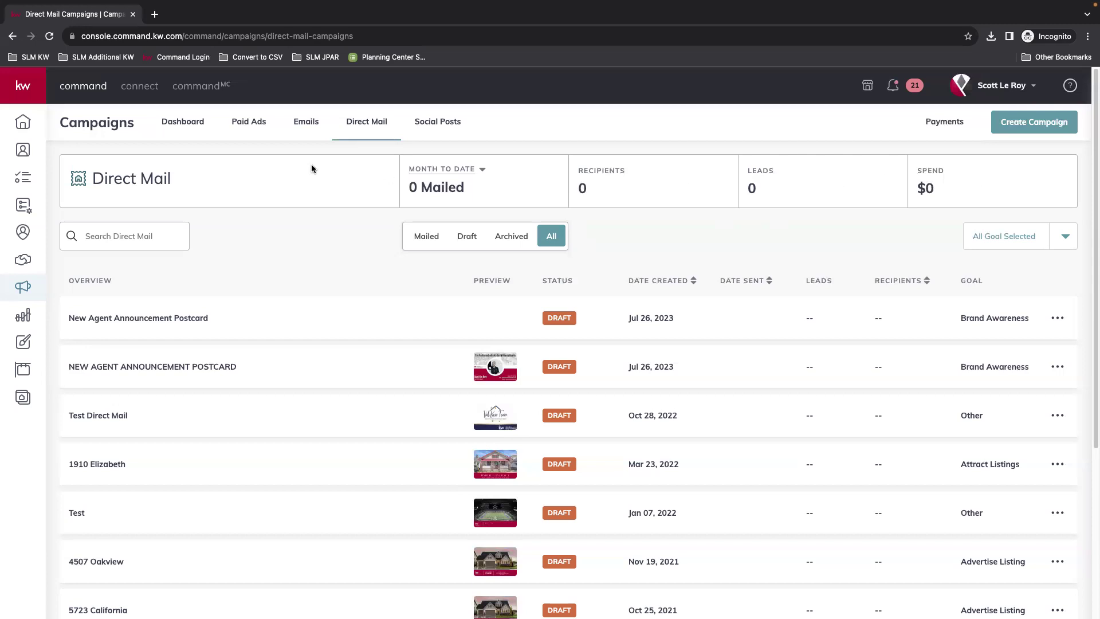
Step: Check the Month to Date reporting period options for Direct Mail, leaving them unchanged
left_click(473, 170)
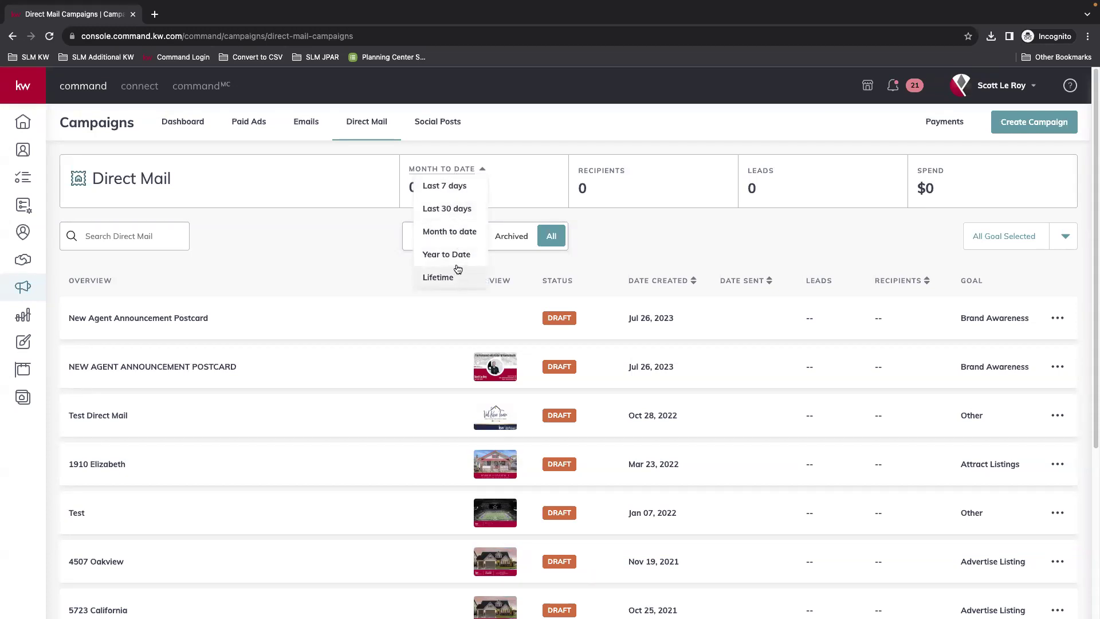
left_click(529, 165)
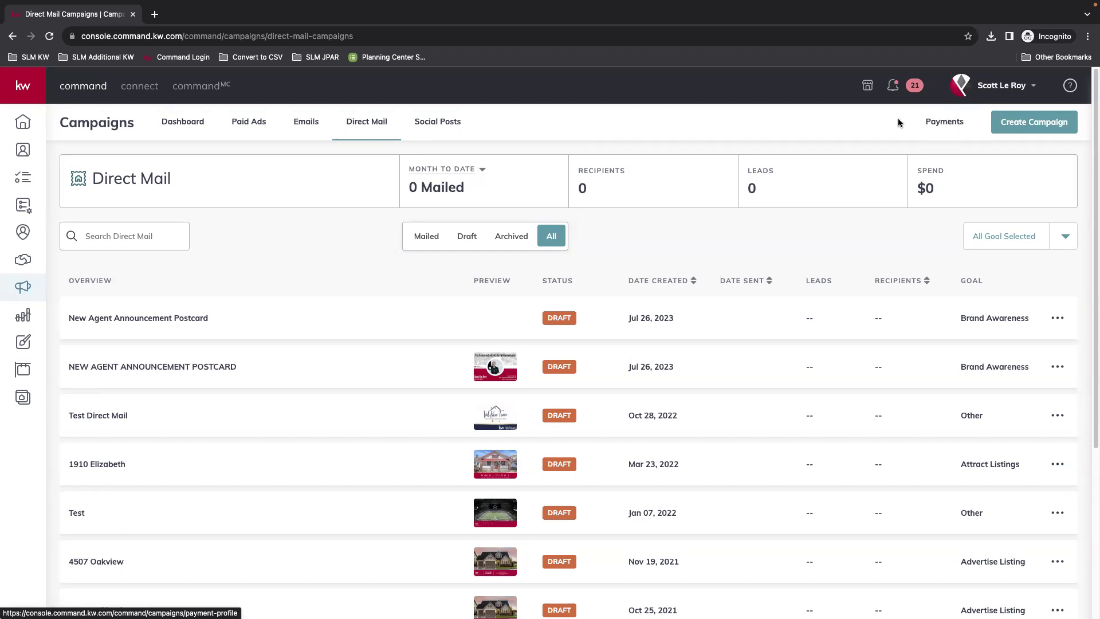
Step: View the Payments page and review the $0 Ad Spend totals for Command Email and RealMailers
left_click(945, 125)
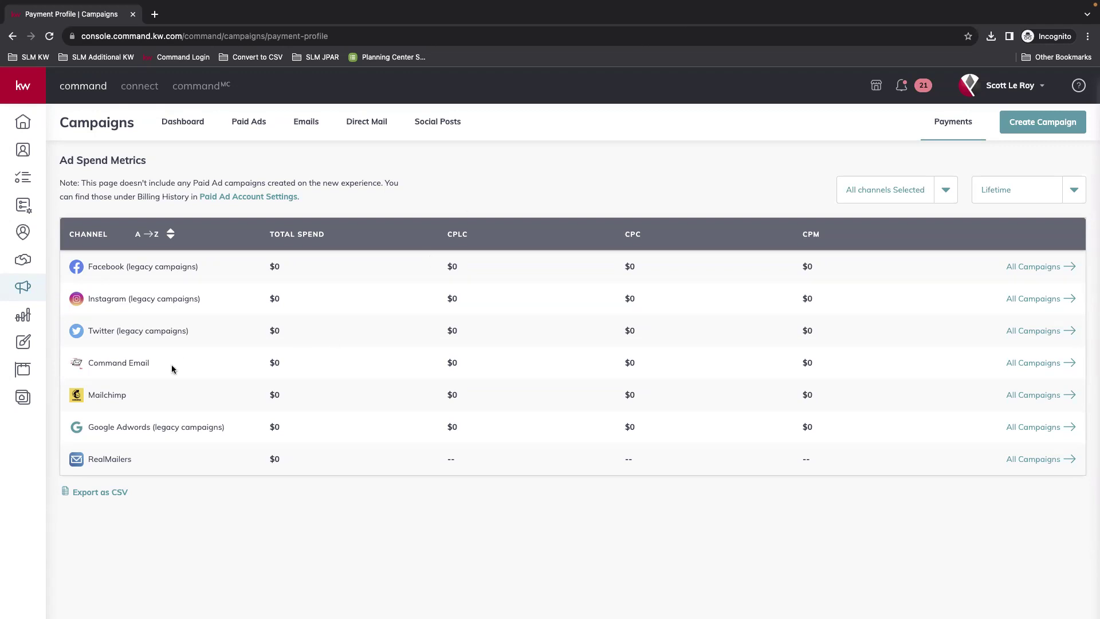
left_click_drag(245, 357, 290, 364)
left_click(329, 367)
left_click(274, 395)
left_click_drag(300, 455, 71, 462)
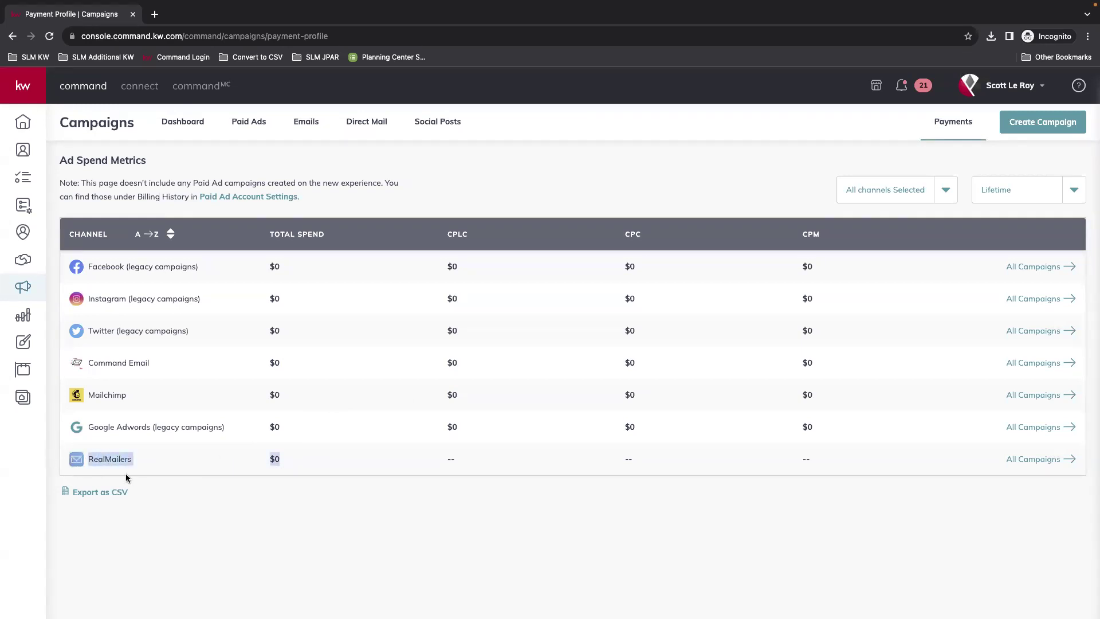
left_click(118, 459)
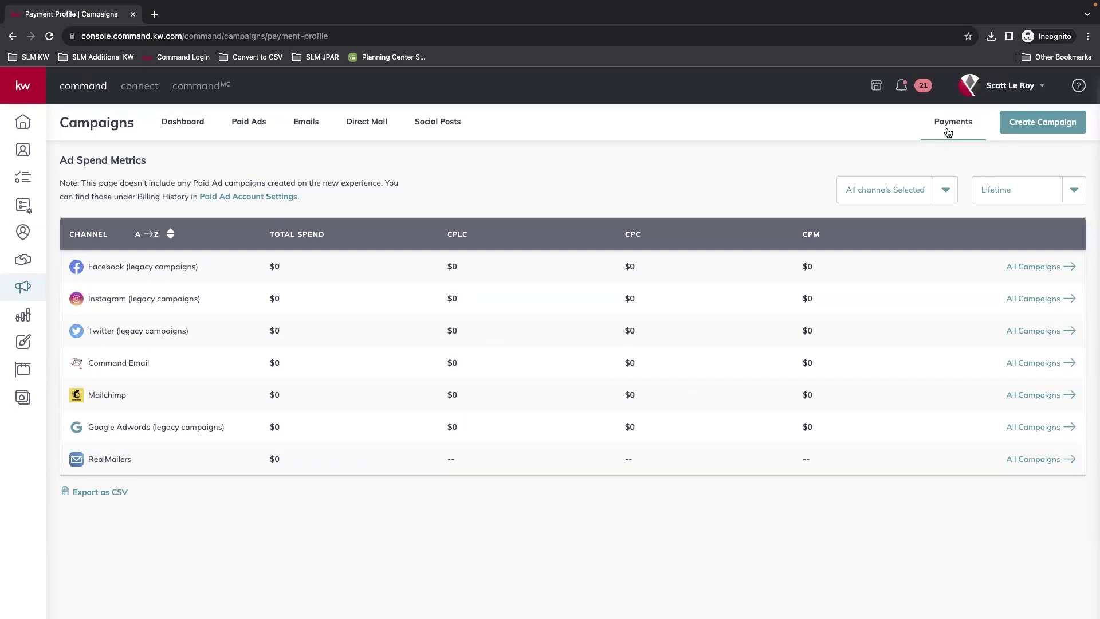
Step: Return to the Direct Mail list and start a new direct mail campaign
left_click(368, 123)
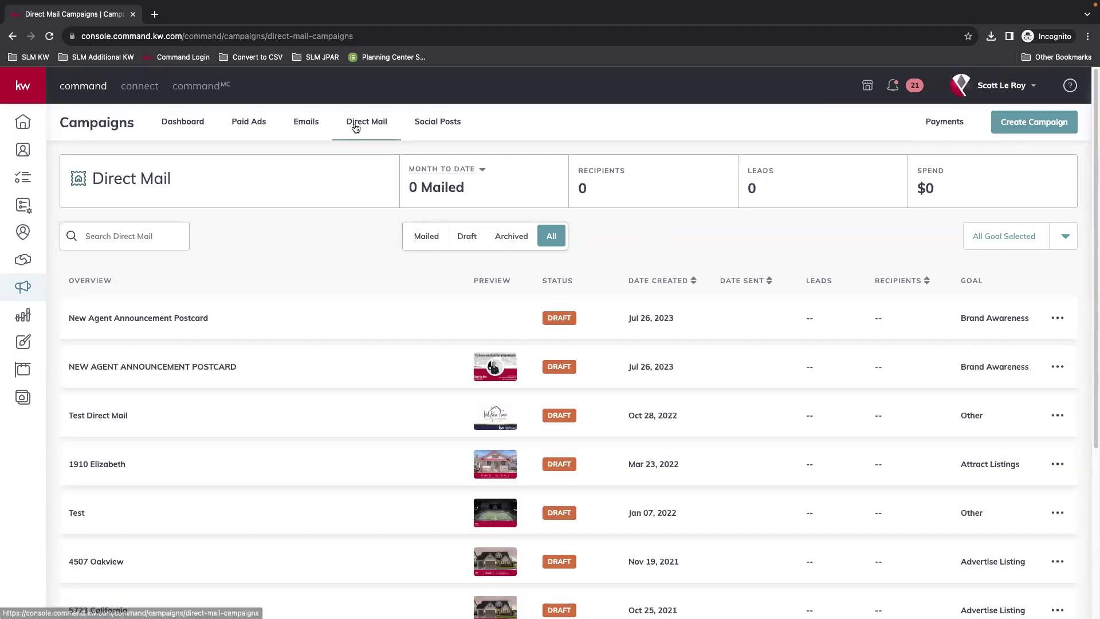
left_click(1043, 128)
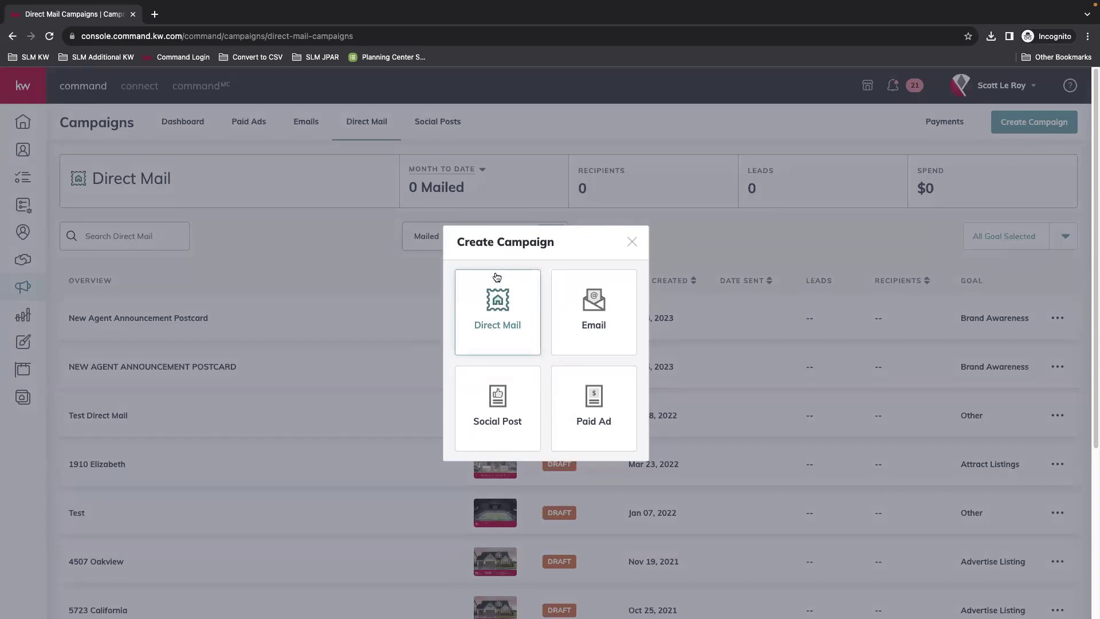
double_click(508, 324)
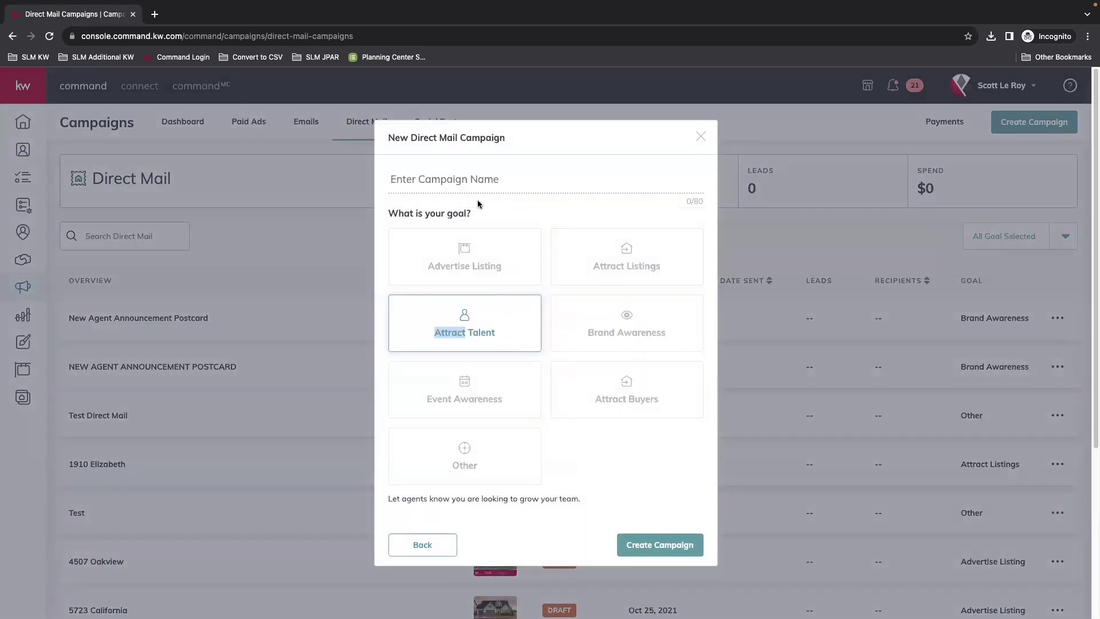
Step: Name the campaign '75th Way', choose the Advertise Listing goal, and create it
left_click(448, 182)
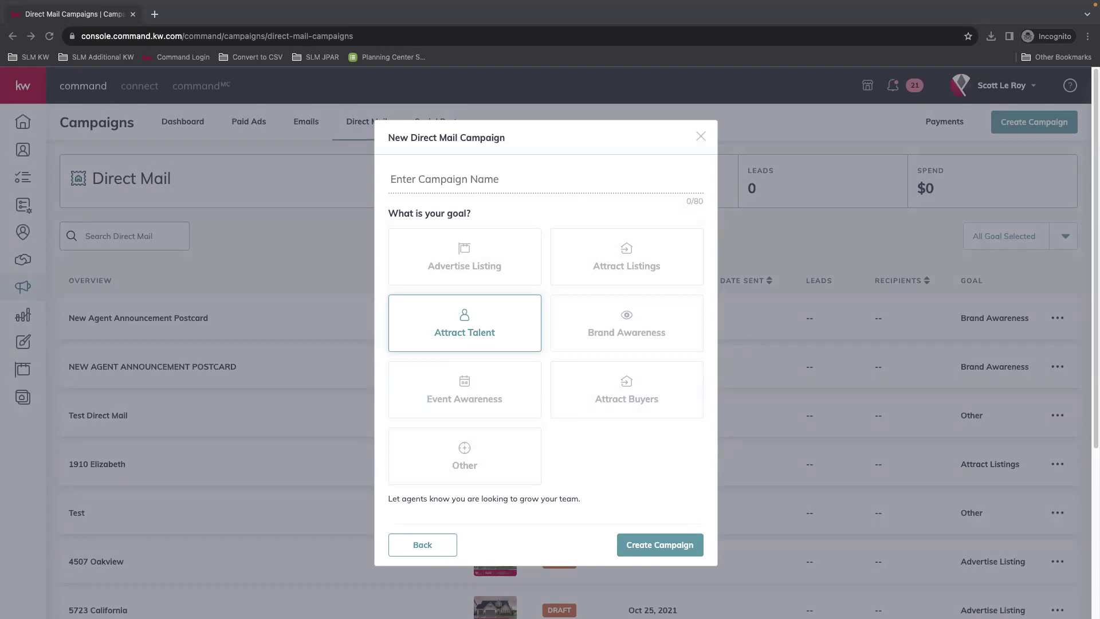
left_click(476, 185)
type("75")
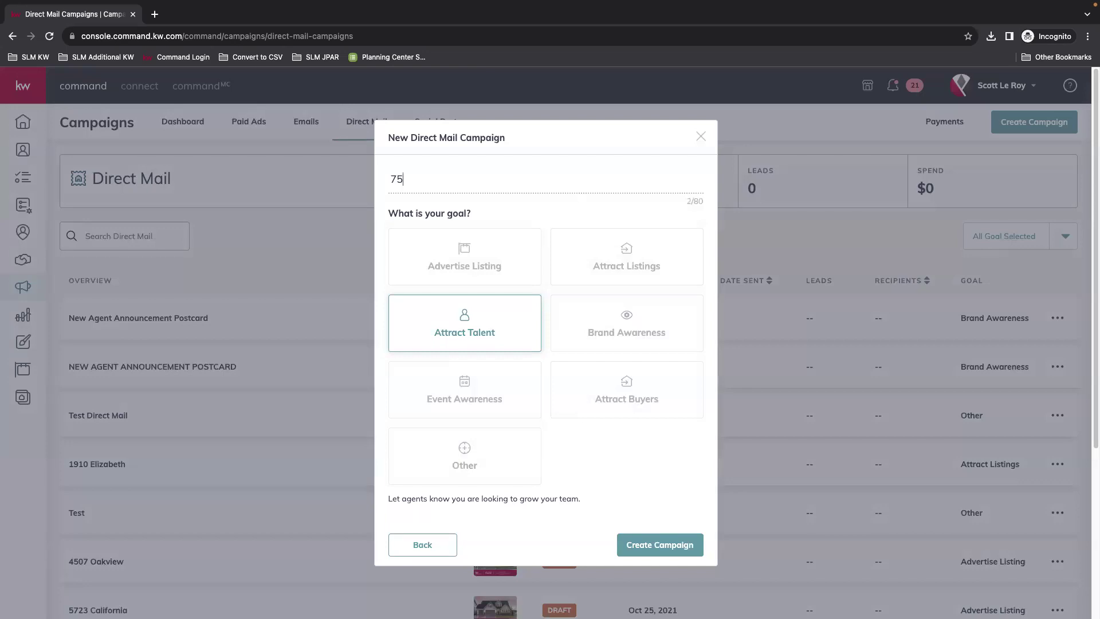
type("th Way")
double_click(405, 182)
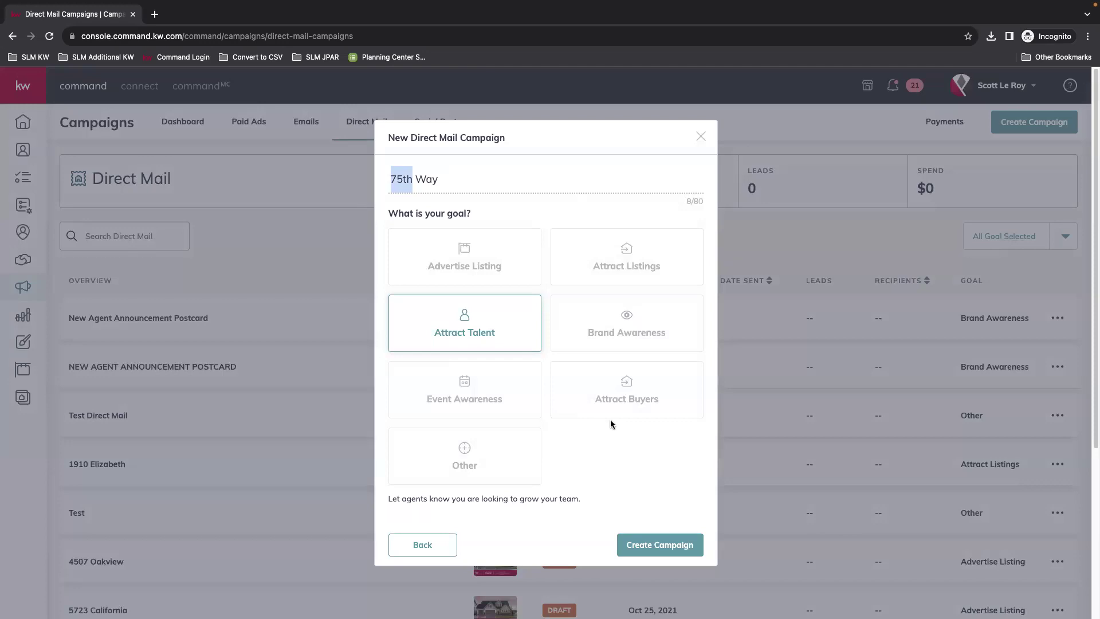
double_click(458, 181)
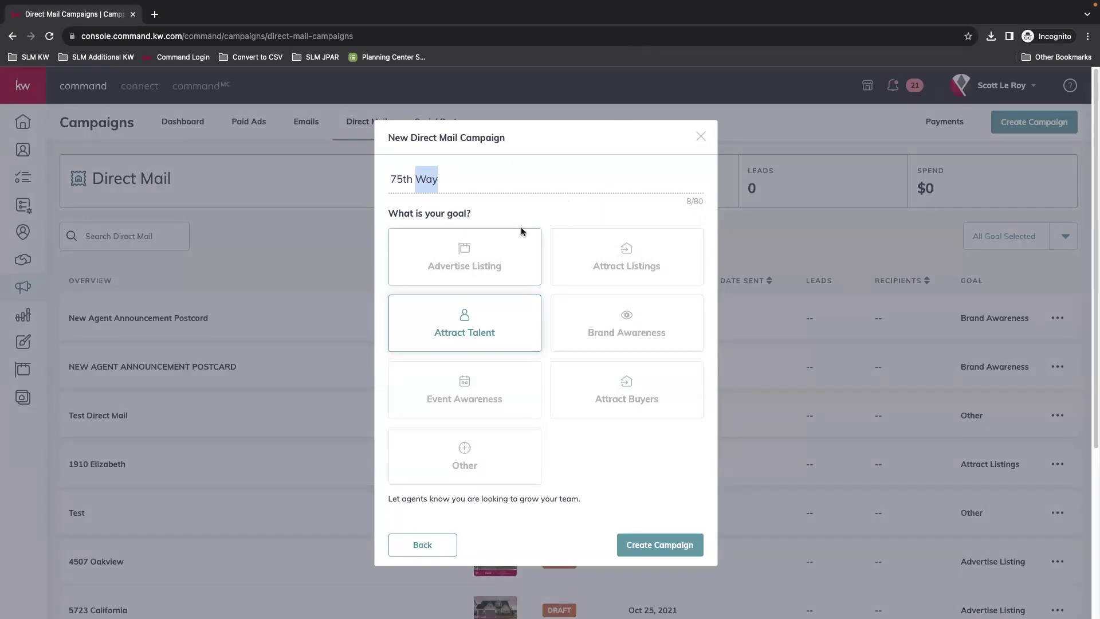
left_click(467, 252)
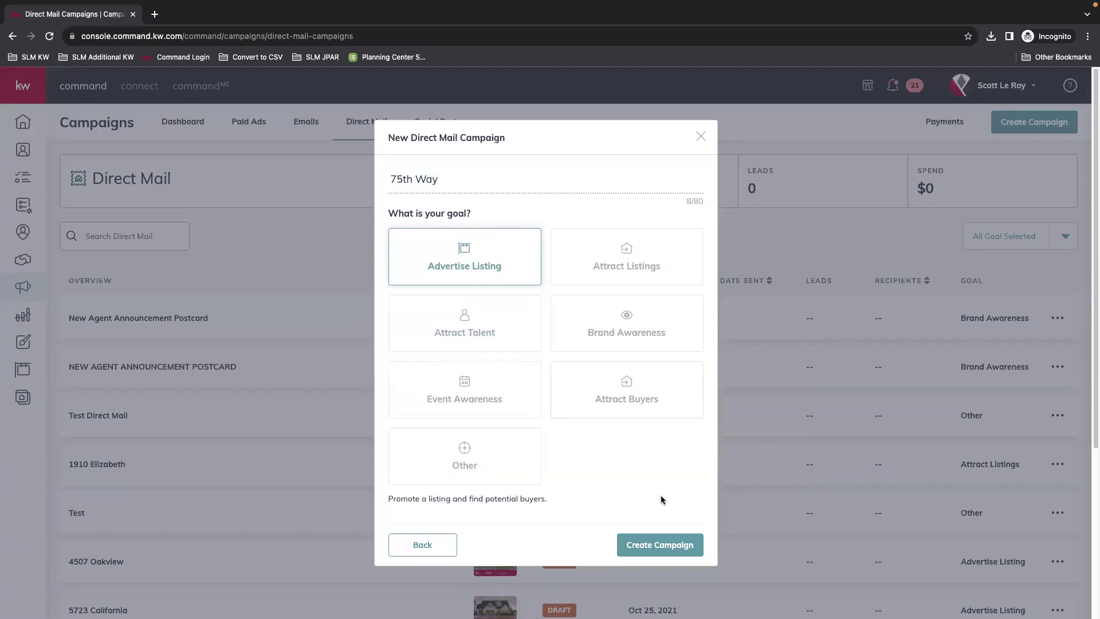
left_click(675, 543)
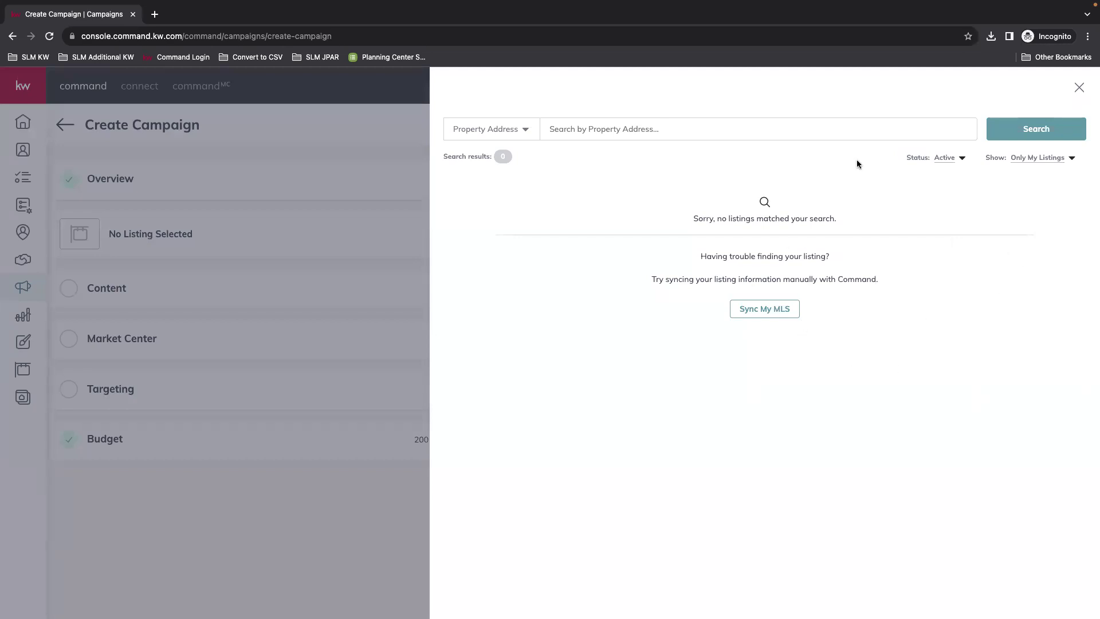
Step: Widen the listing search to All Listings with All Status
left_click(1046, 159)
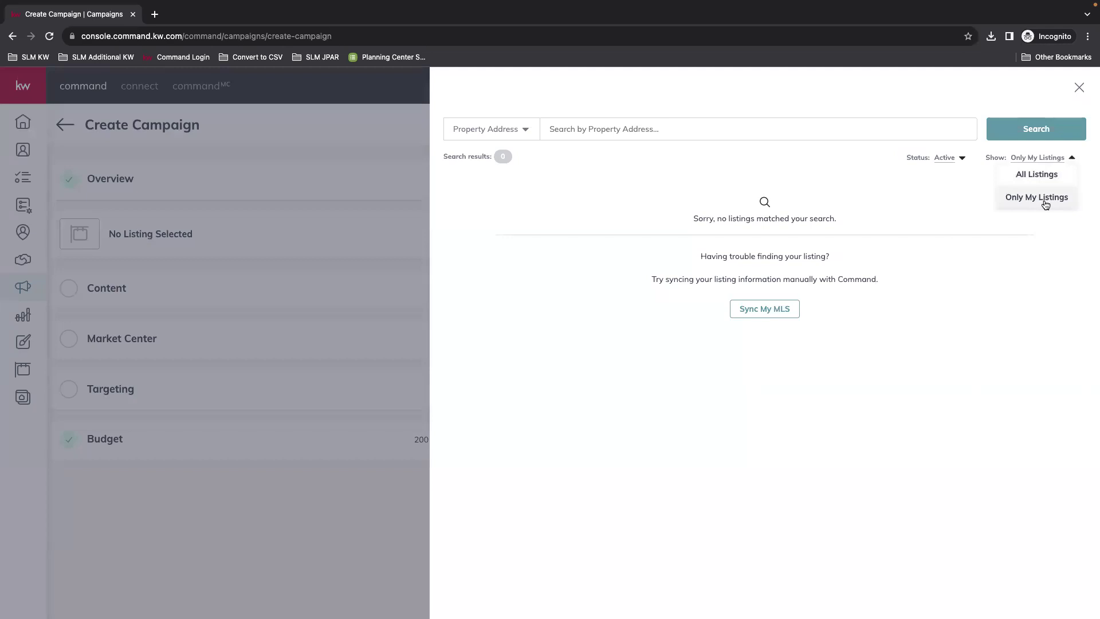
left_click(1034, 173)
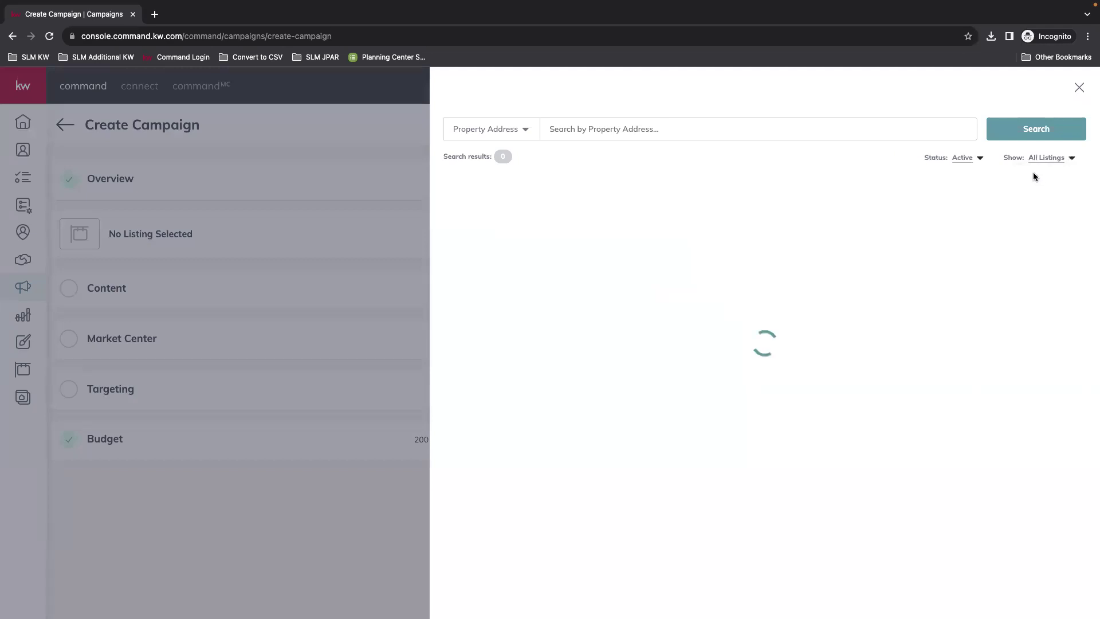
left_click(966, 158)
left_click(952, 173)
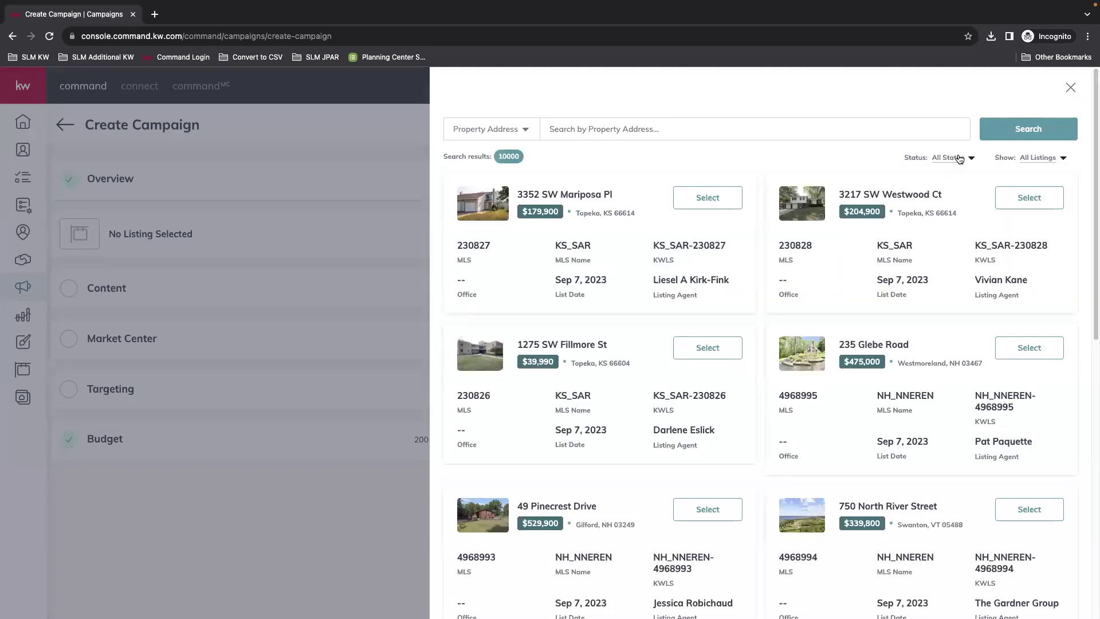
left_click(516, 132)
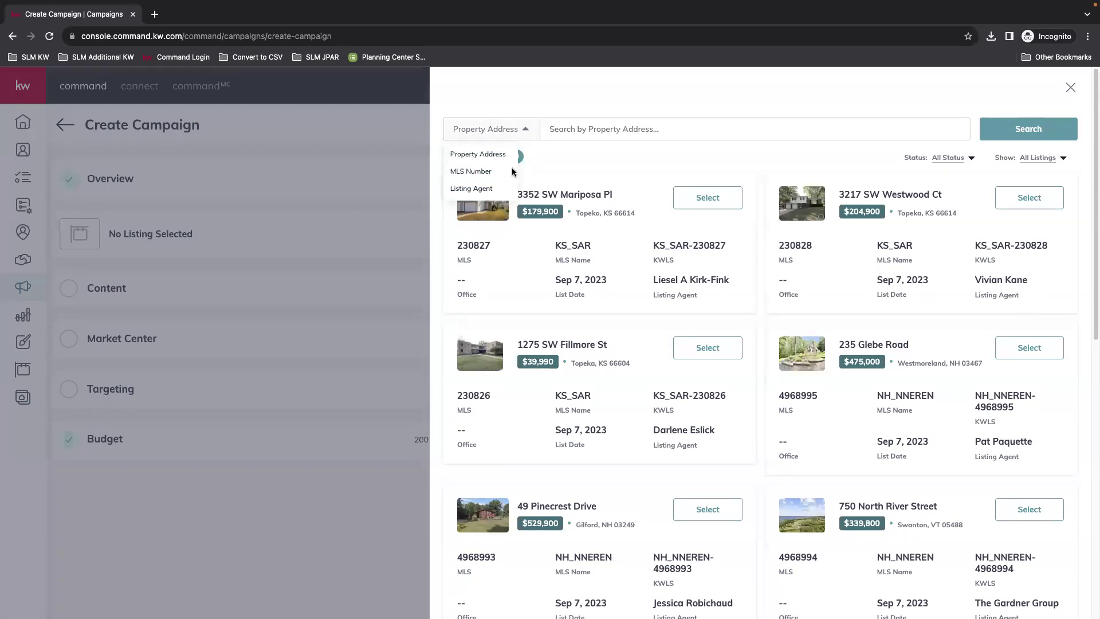
left_click(464, 171)
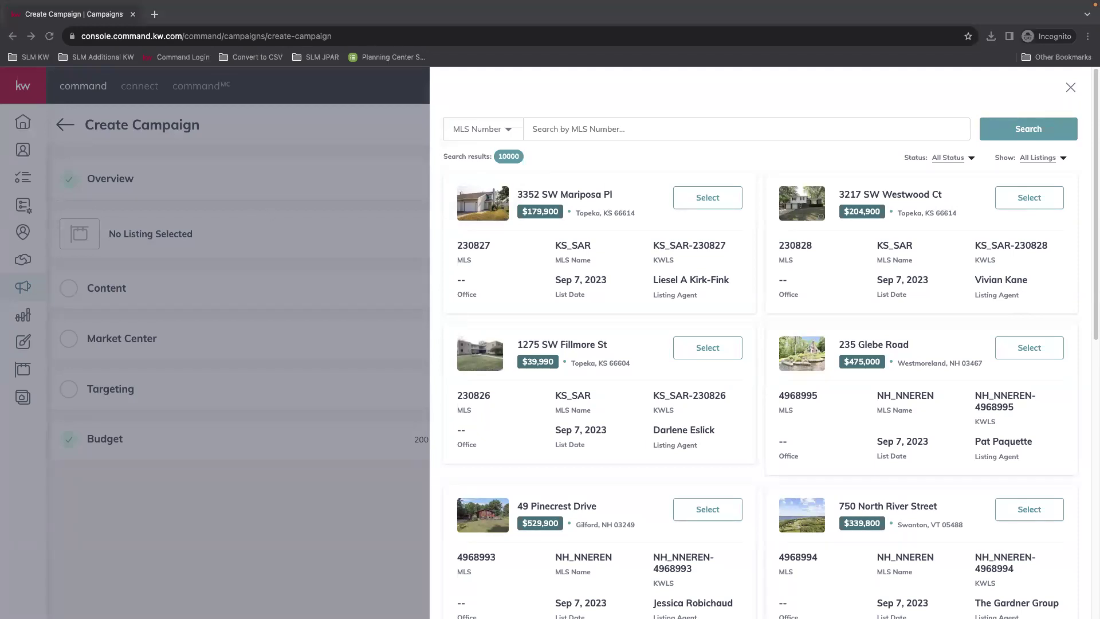
right_click(587, 131)
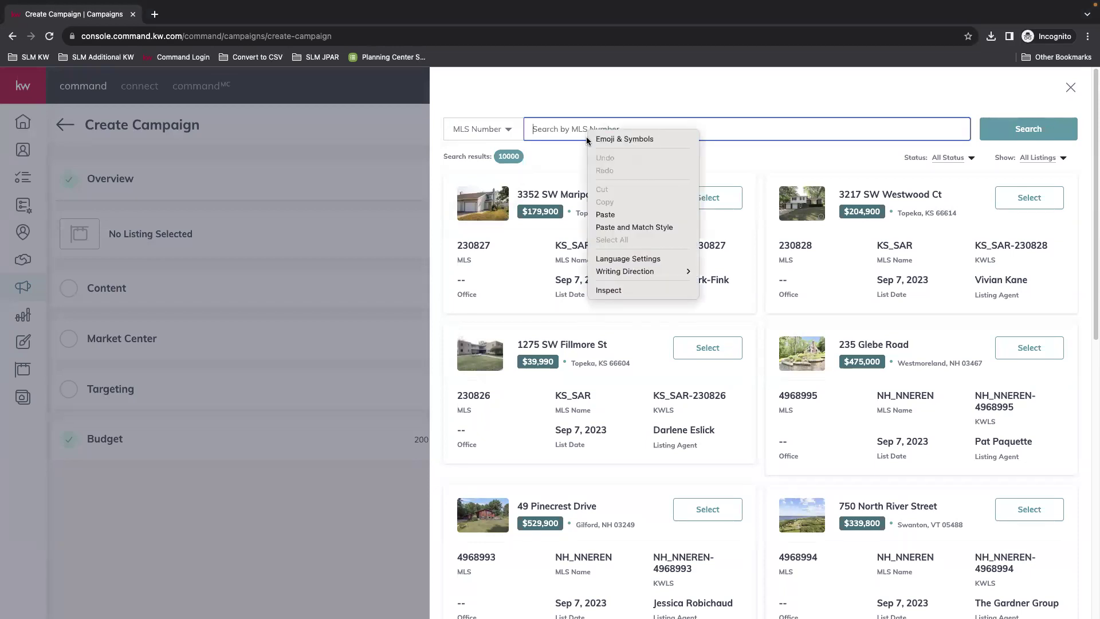
left_click(643, 218)
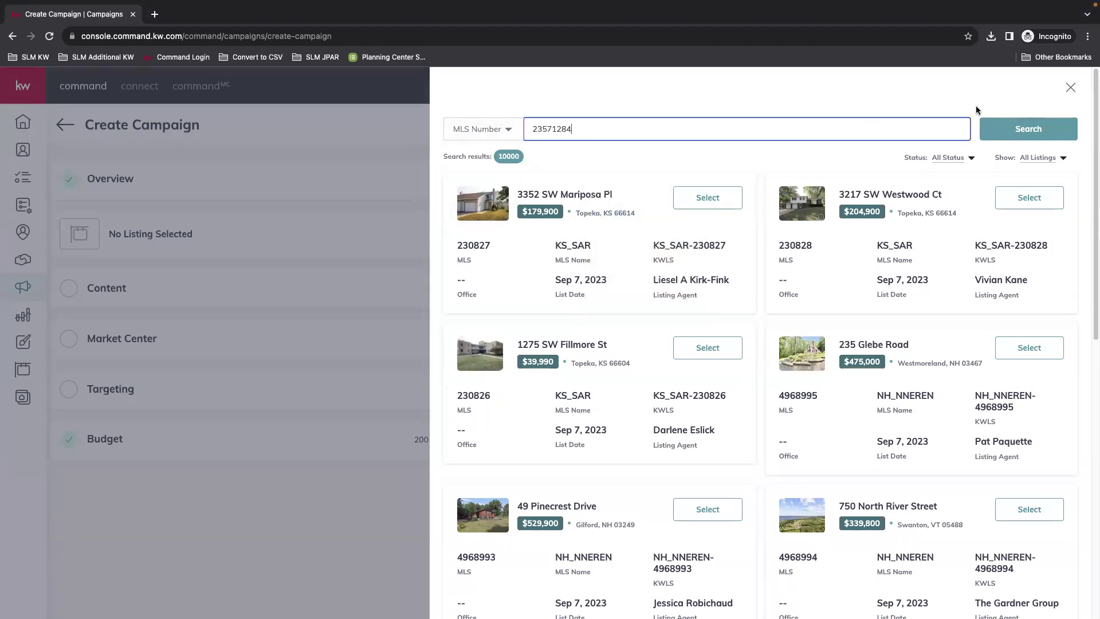
left_click(1041, 132)
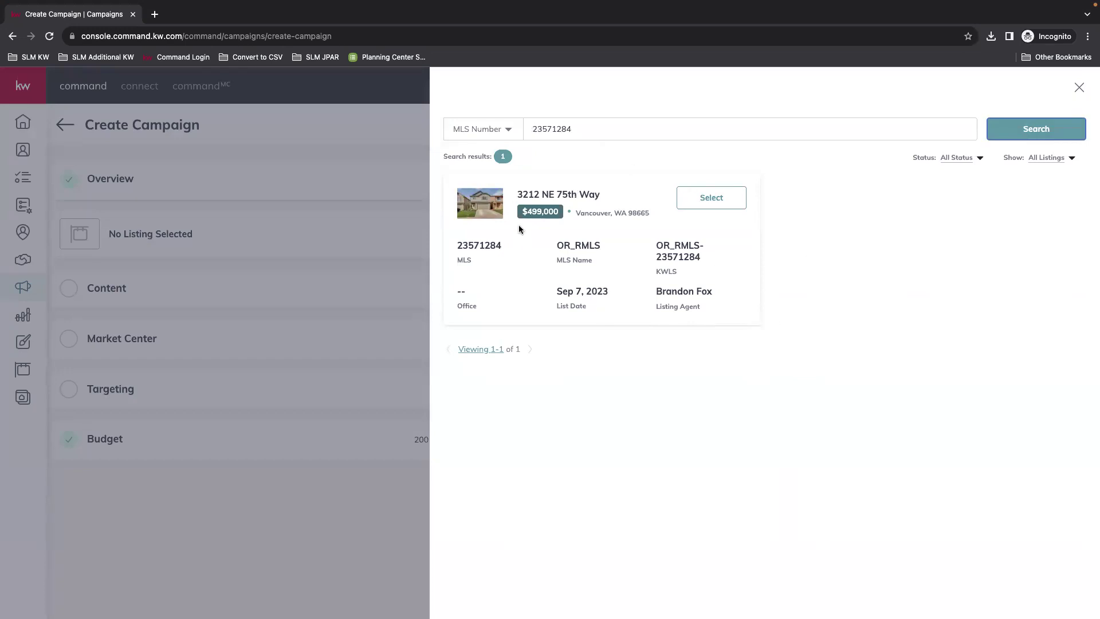
left_click(716, 197)
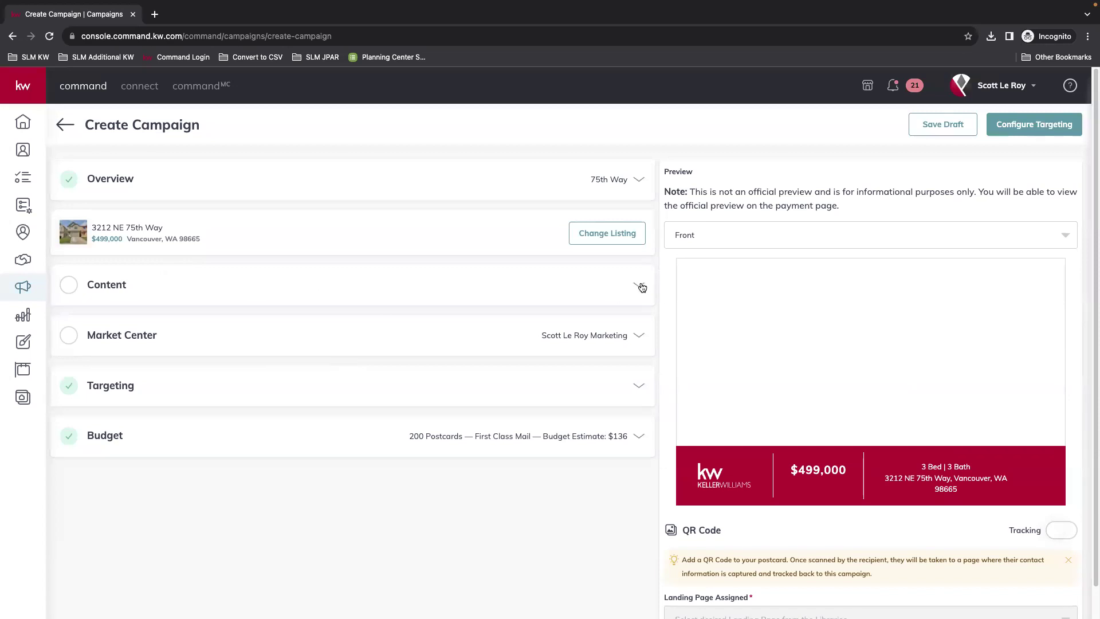
Step: Expand Content to see the Compact Template 4 x 6 inches and prefilled listing details
left_click(640, 285)
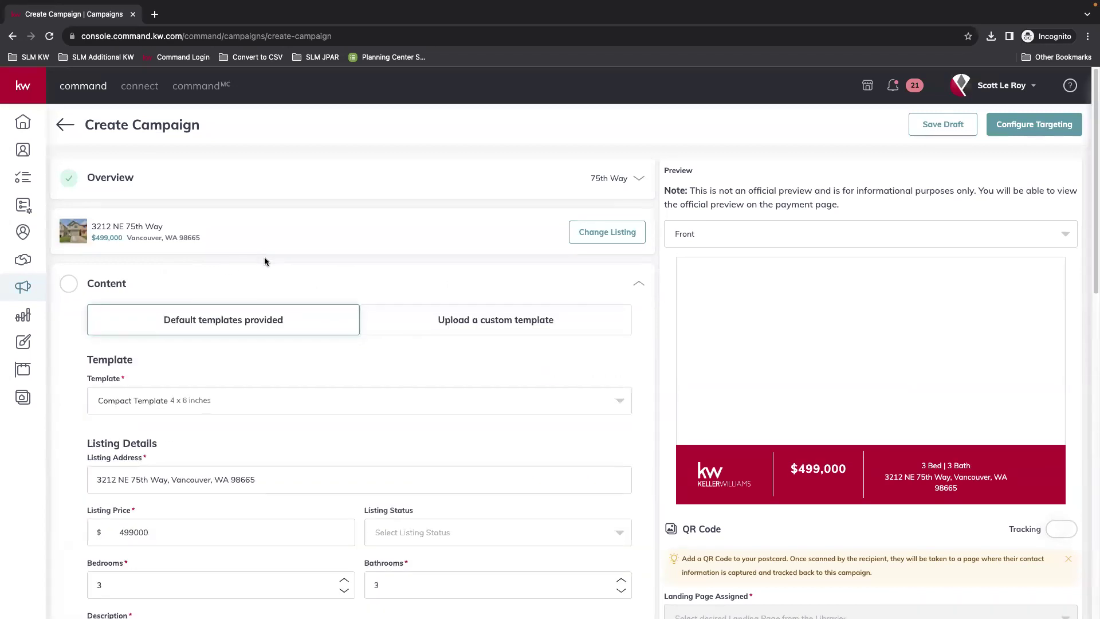
scroll(264, 261, "down", 1)
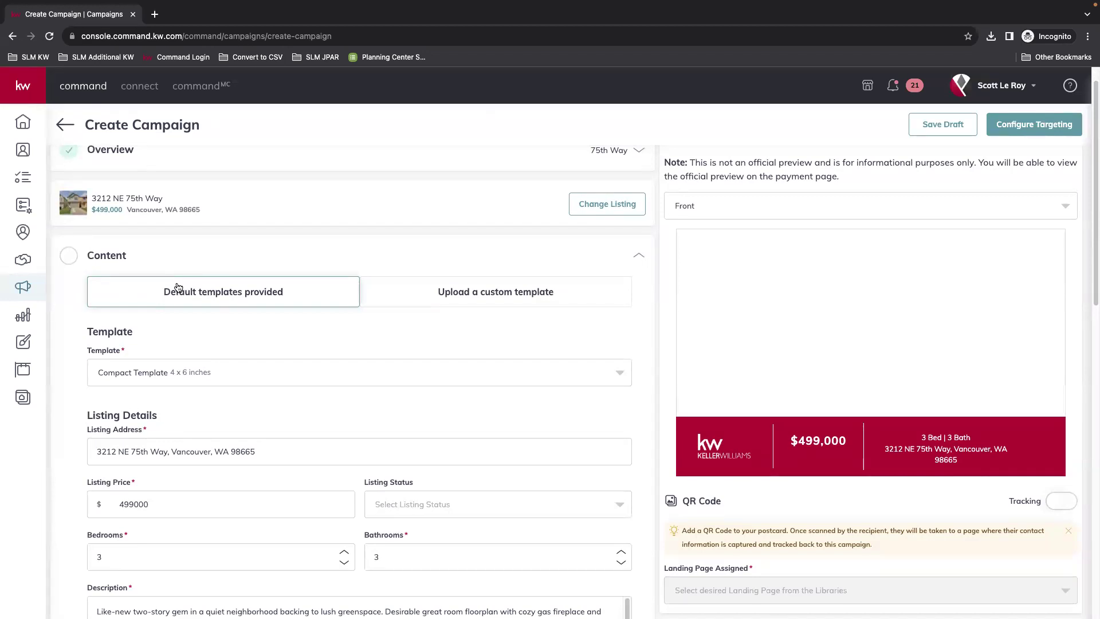
Step: Switch to 'Upload a custom template' and review the Compact and Default card size dimensions
left_click(469, 289)
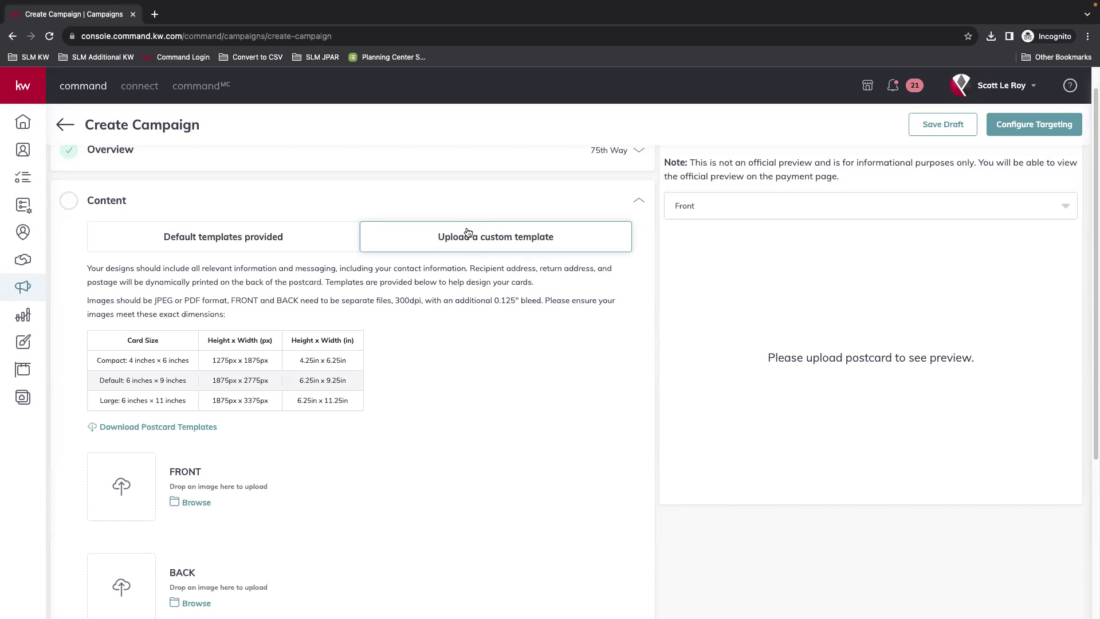
scroll(469, 229, "down", 1)
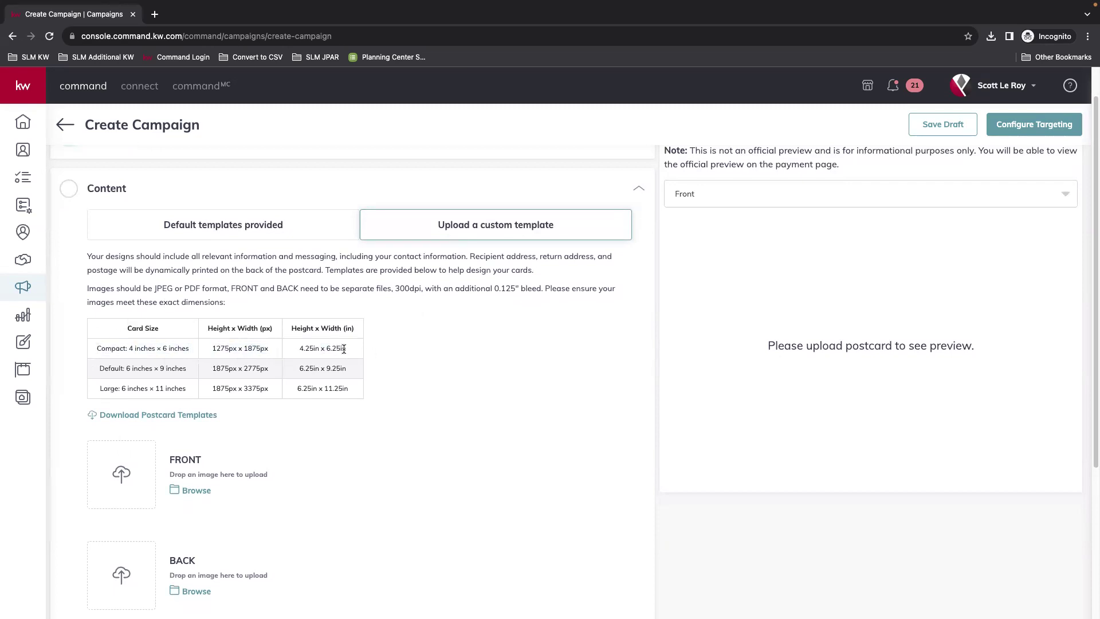
left_click_drag(348, 349, 173, 344)
left_click(173, 344)
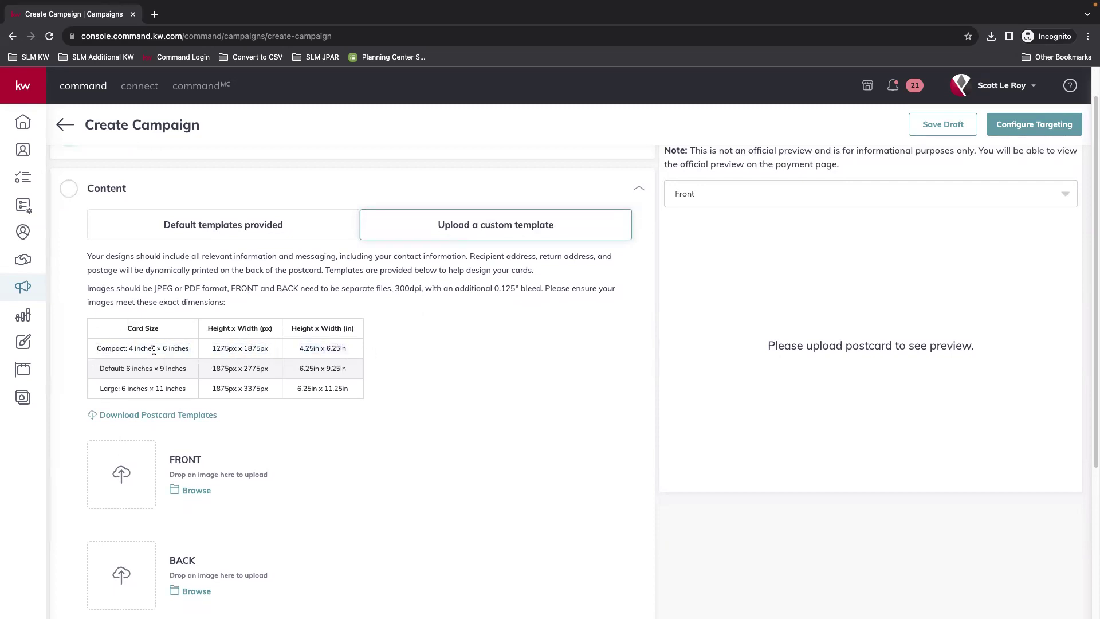
left_click_drag(341, 347, 275, 350)
left_click(359, 352)
left_click_drag(360, 351, 192, 343)
left_click(190, 340)
double_click(312, 367)
left_click(404, 389)
Step: Return to the provided templates and scroll through the Compact Template listing details
left_click(253, 225)
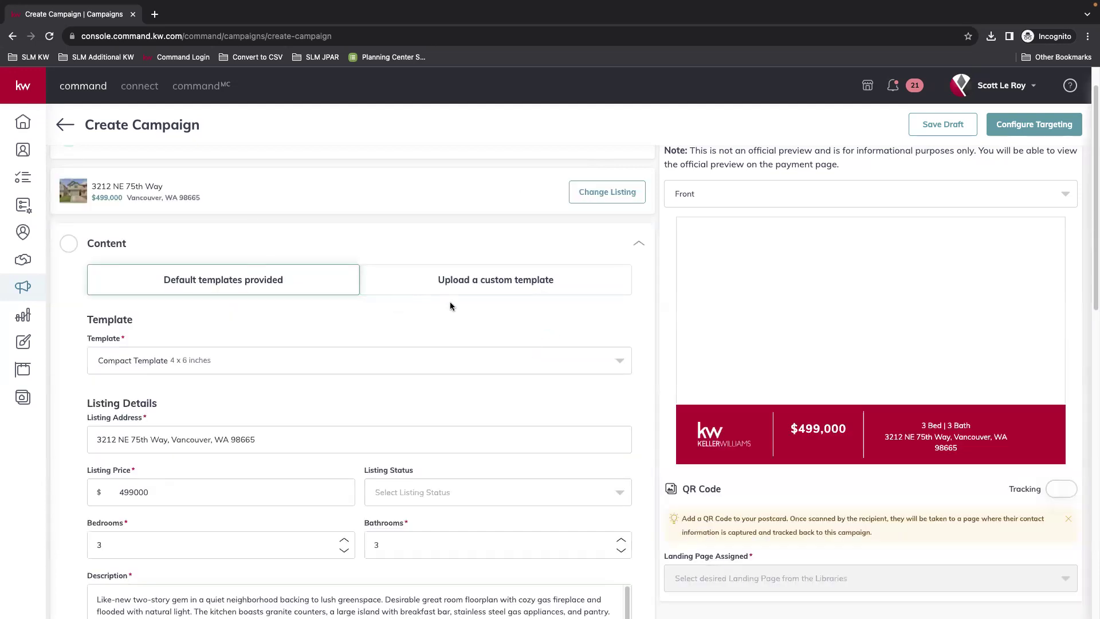
scroll(170, 277, "up", 1)
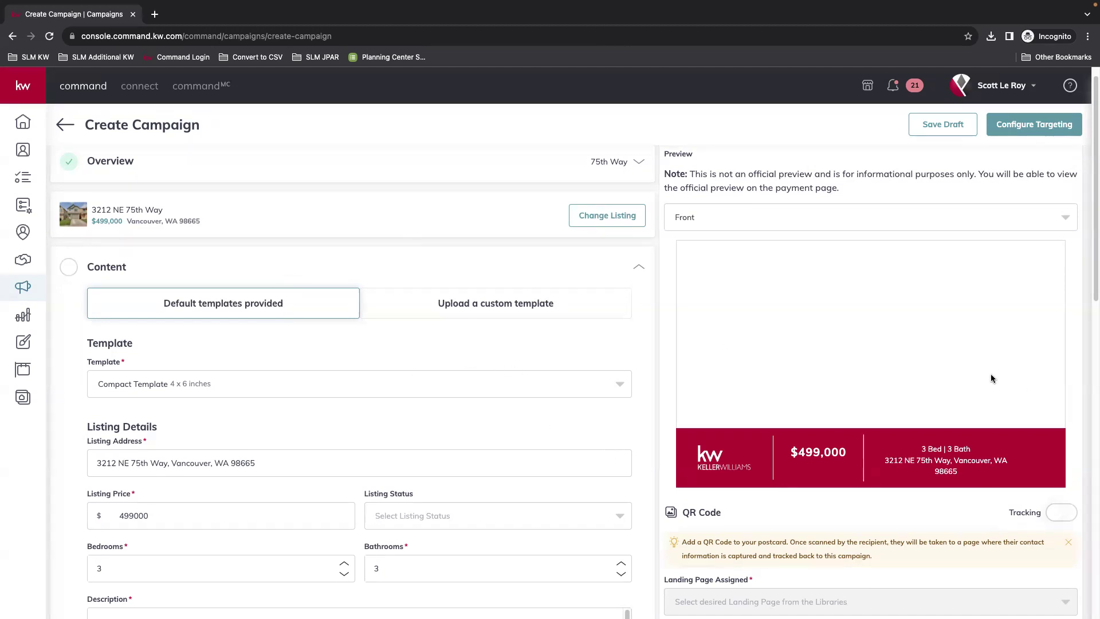
scroll(470, 334, "down", 2)
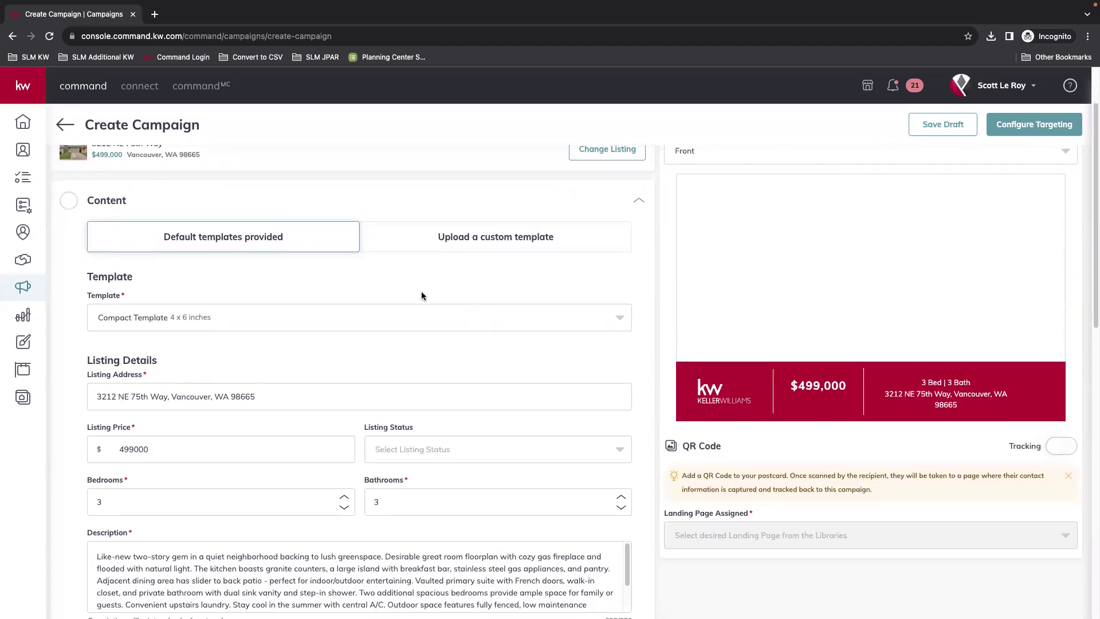
scroll(315, 292, "down", 1)
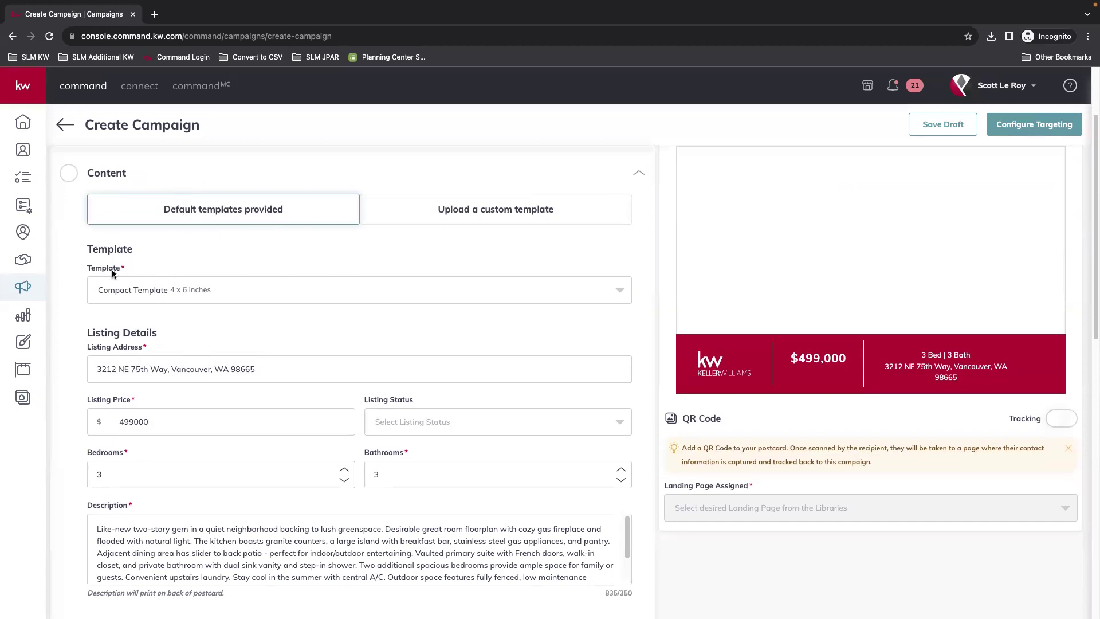
Step: Try the Default Template (6 x 9 inches), previewing its back and then its front
left_click(145, 288)
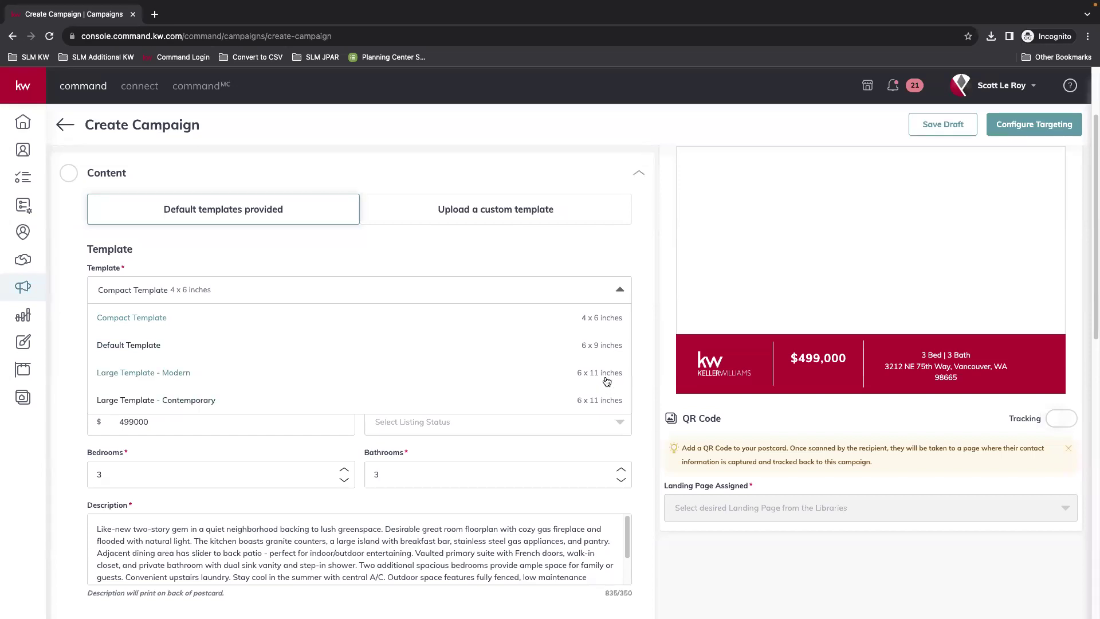
left_click(128, 345)
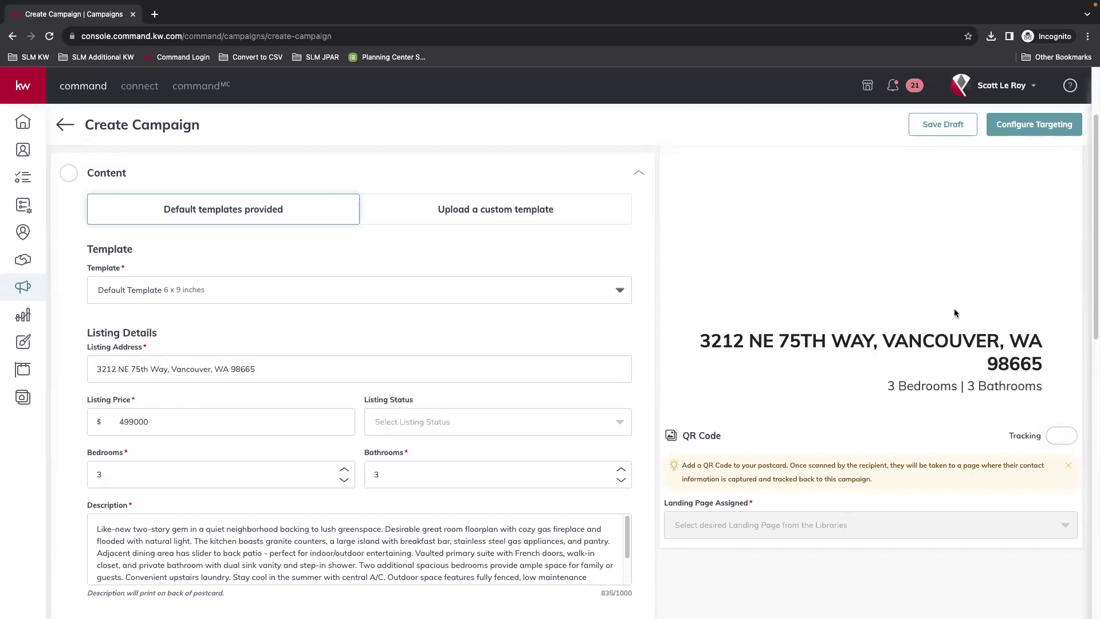
scroll(995, 302, "up", 2)
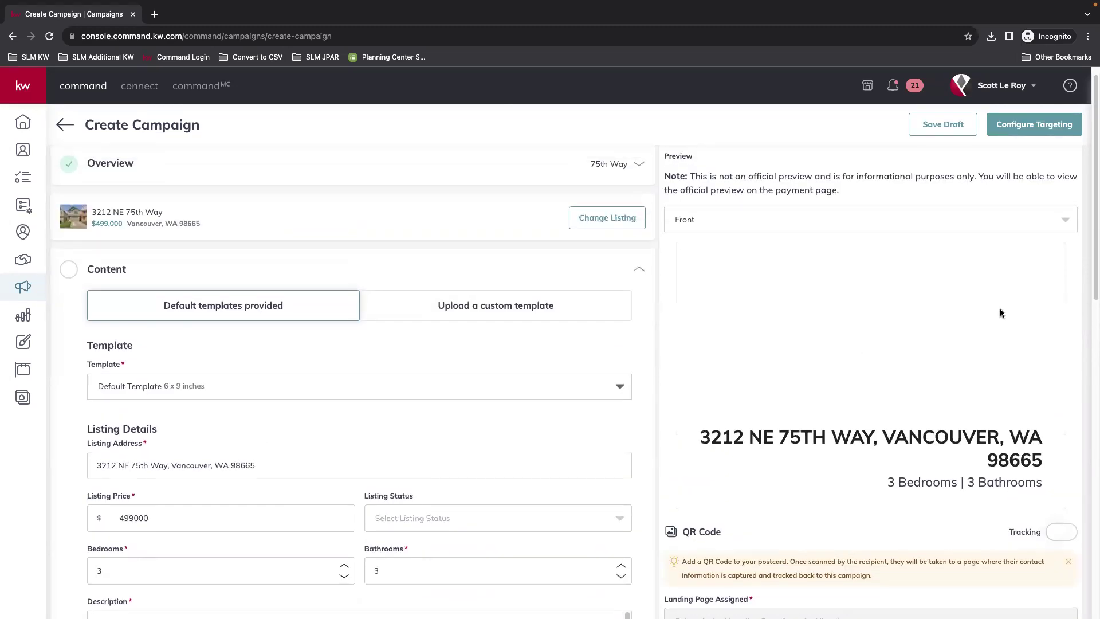
left_click(717, 227)
left_click(711, 270)
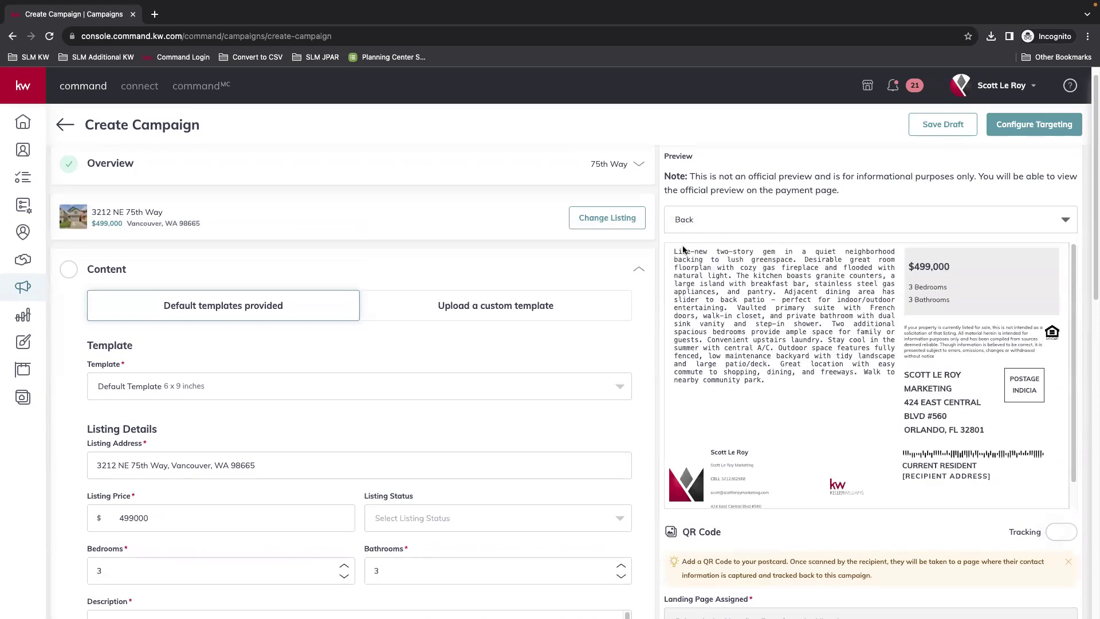
left_click(681, 224)
left_click(721, 248)
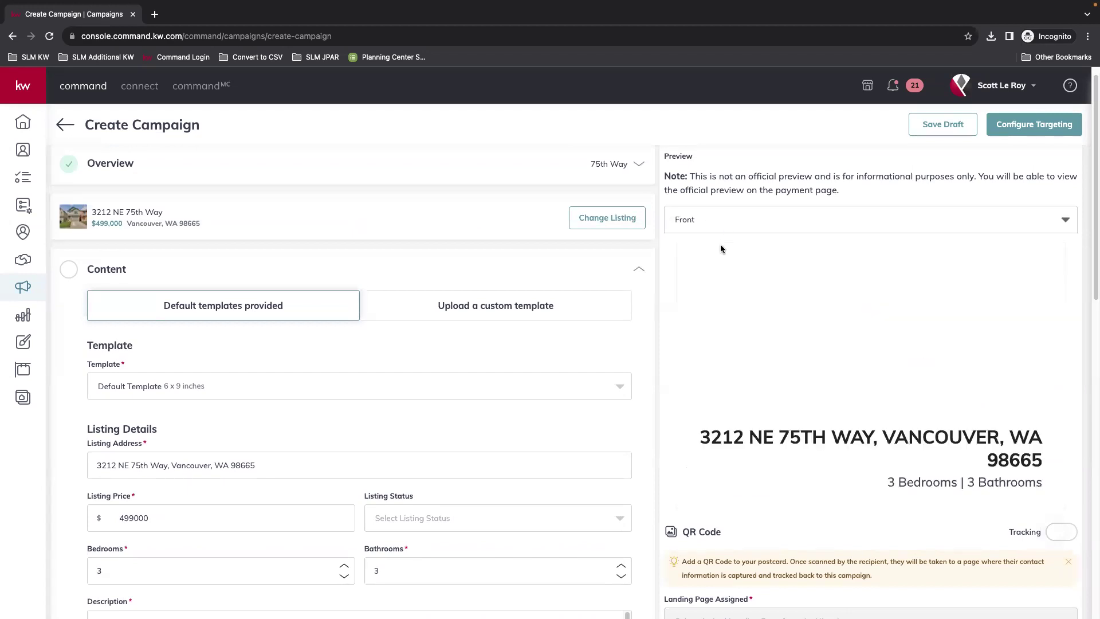
Step: Try Large Template - Modern, previewing its back and then its front
left_click(132, 380)
left_click(114, 471)
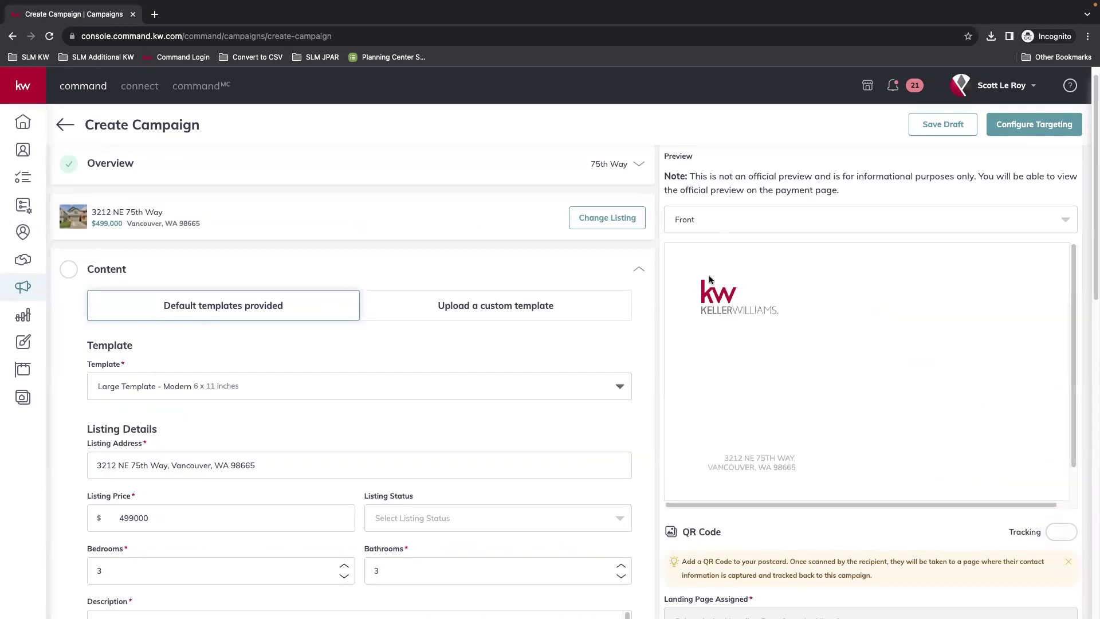
left_click(716, 225)
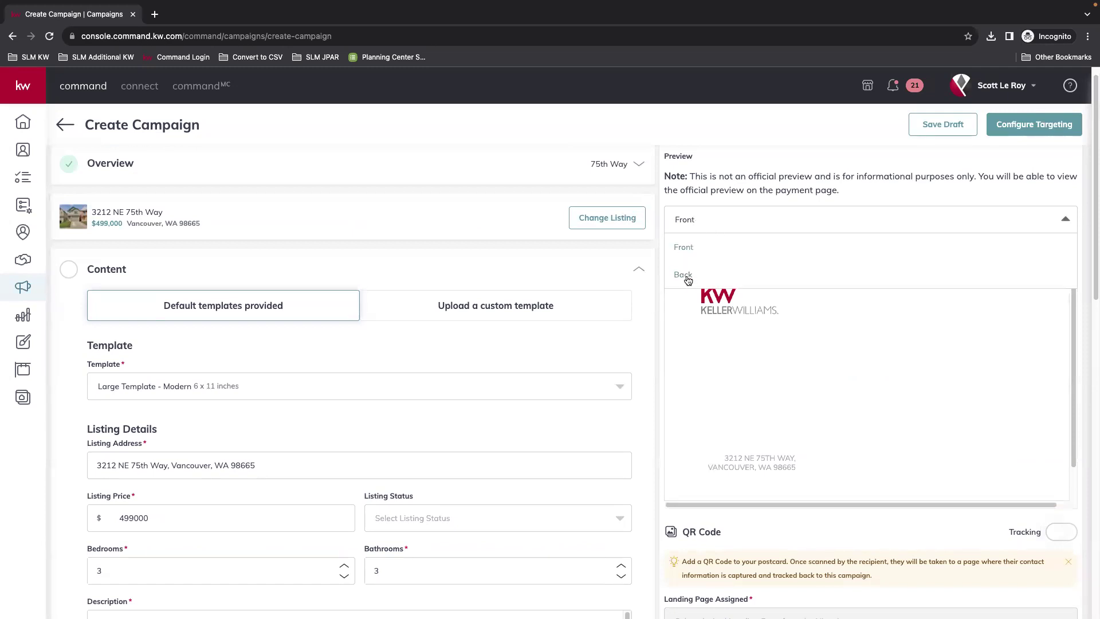
left_click(685, 274)
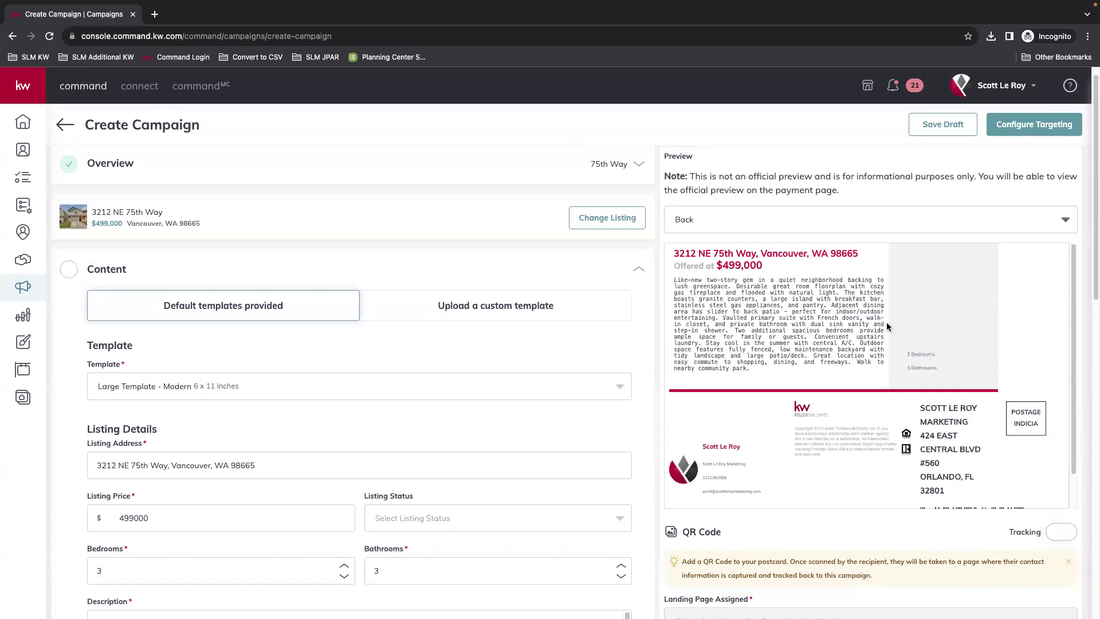
left_click(686, 222)
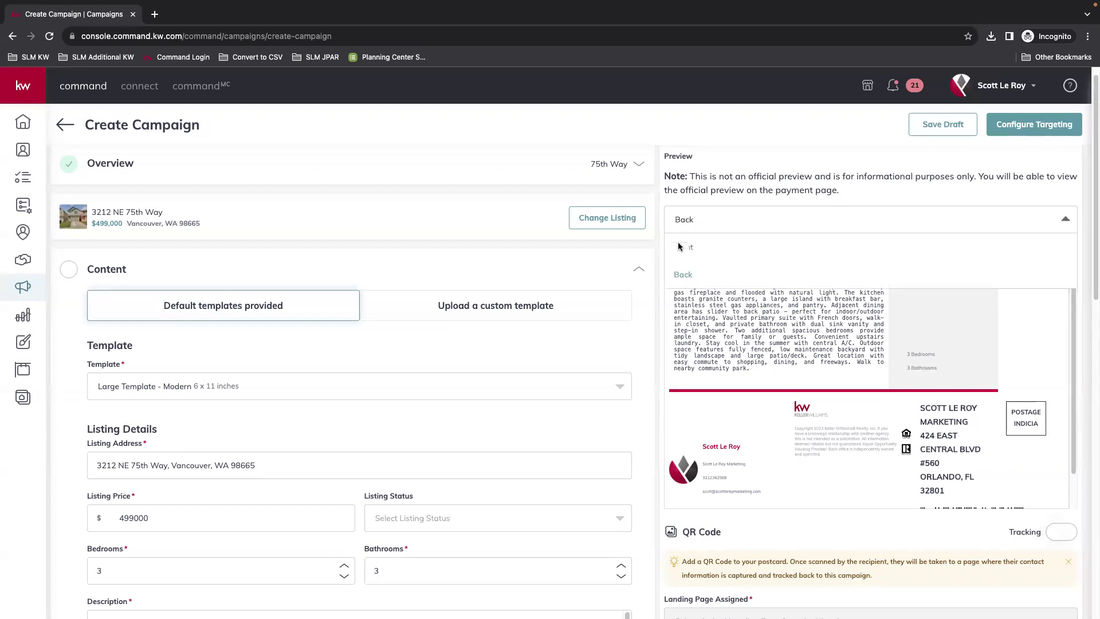
left_click(675, 243)
Step: Choose Large Template - Contemporary (6 x 11 inches) and preview its back and front
scroll(294, 355, "down", 1)
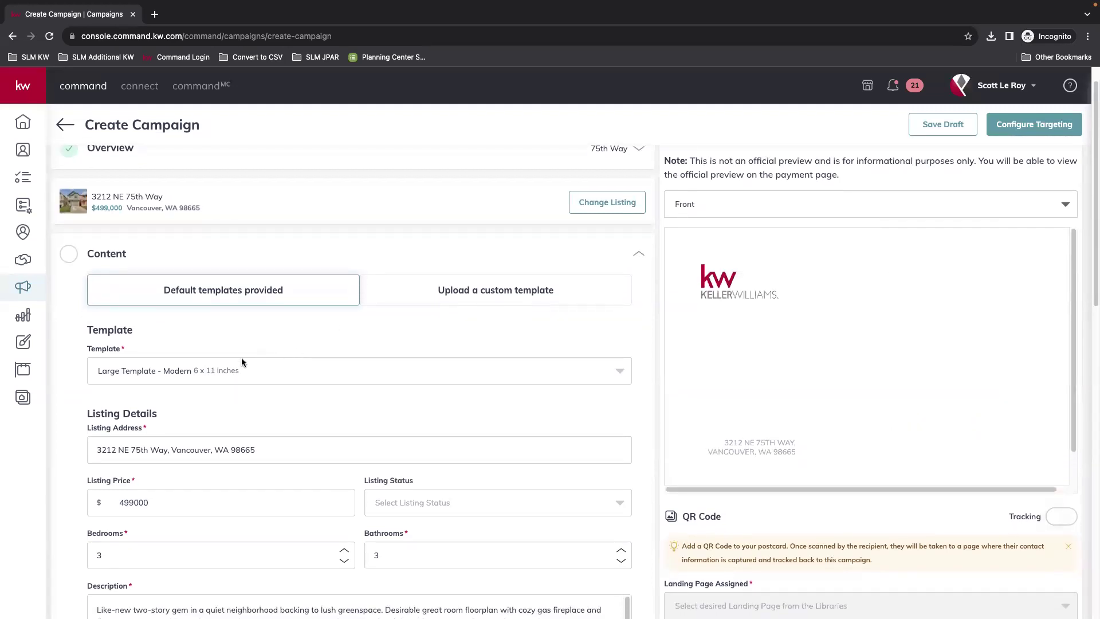
left_click(140, 371)
left_click(144, 481)
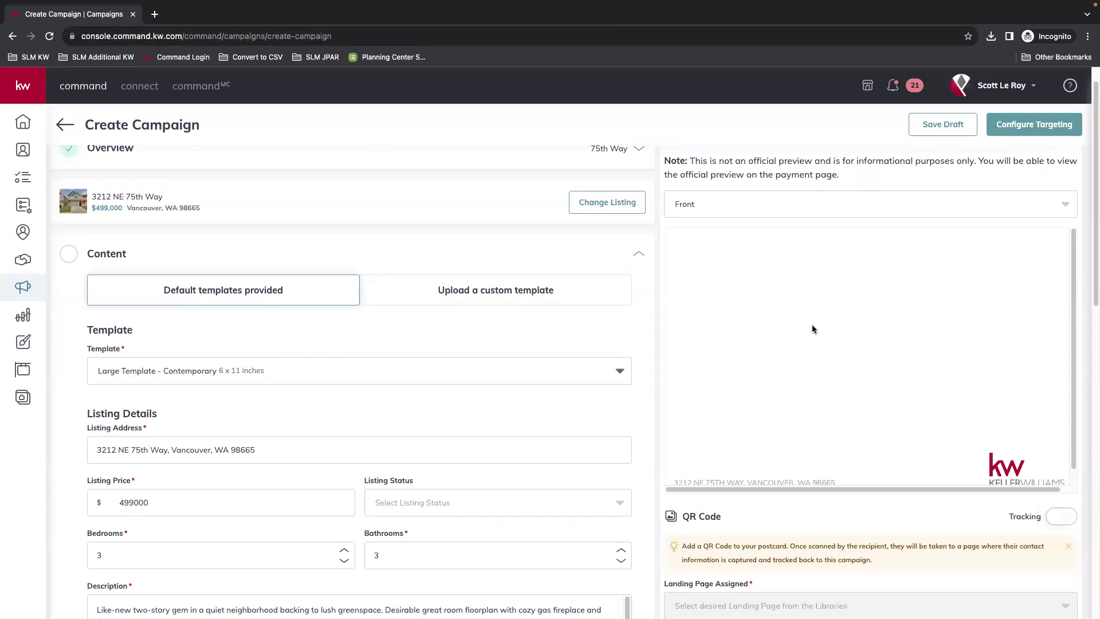
scroll(840, 374, "down", 1)
scroll(894, 320, "up", 2)
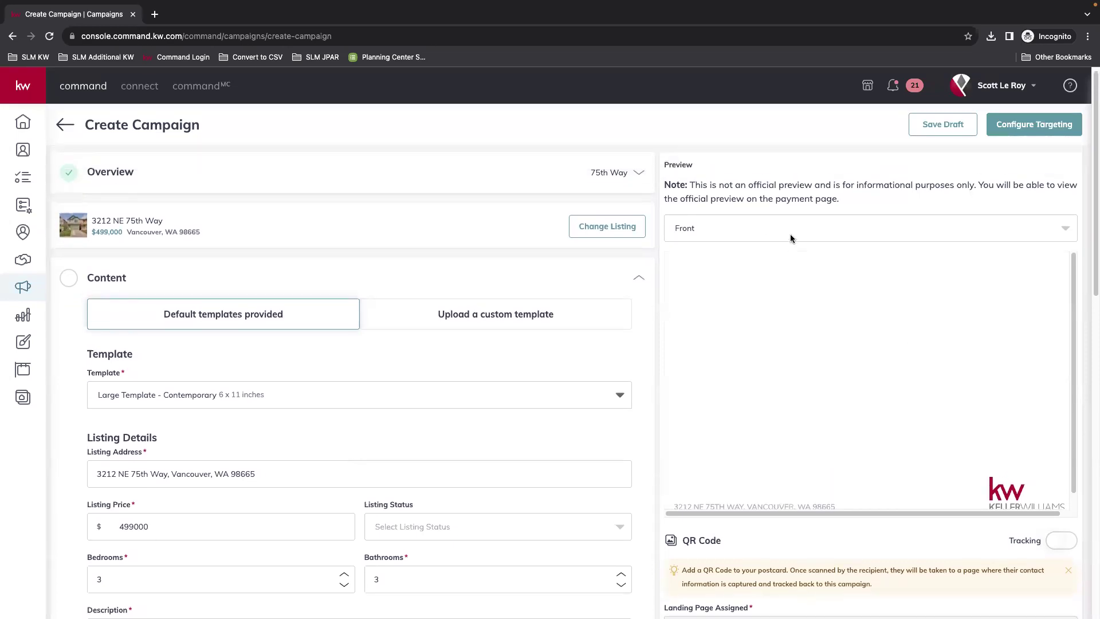
left_click(785, 229)
left_click(799, 285)
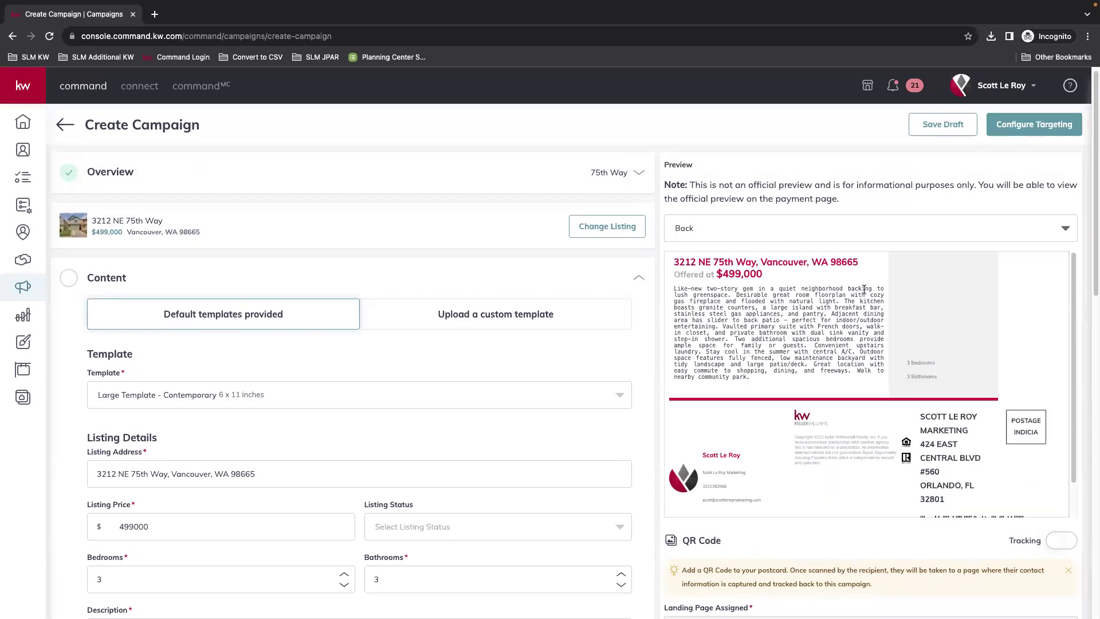
left_click(720, 231)
left_click(713, 258)
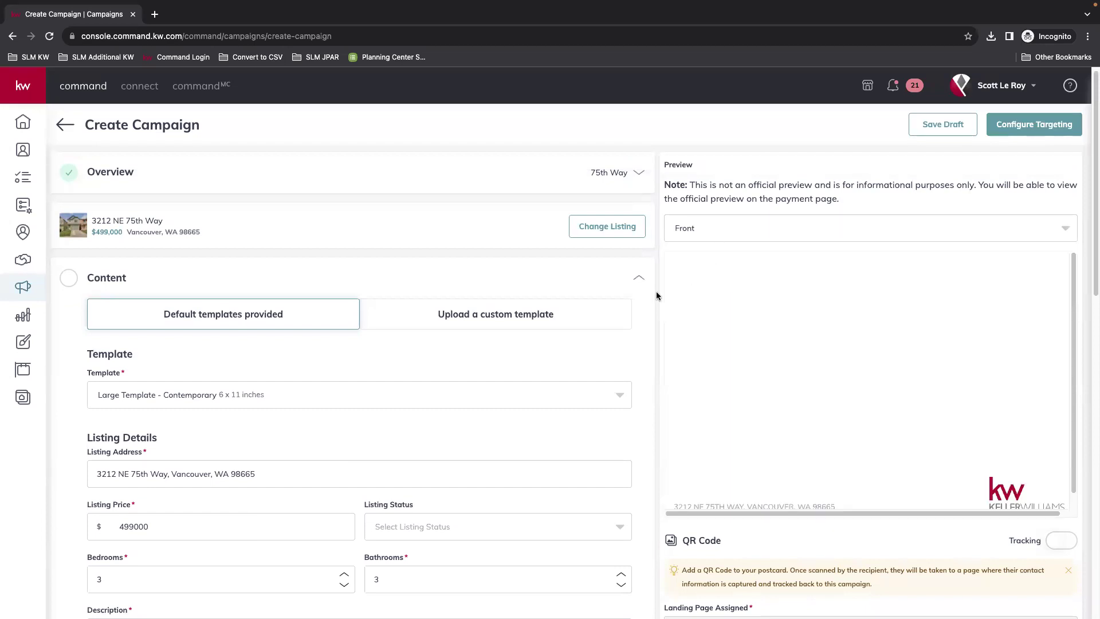
left_click(238, 397)
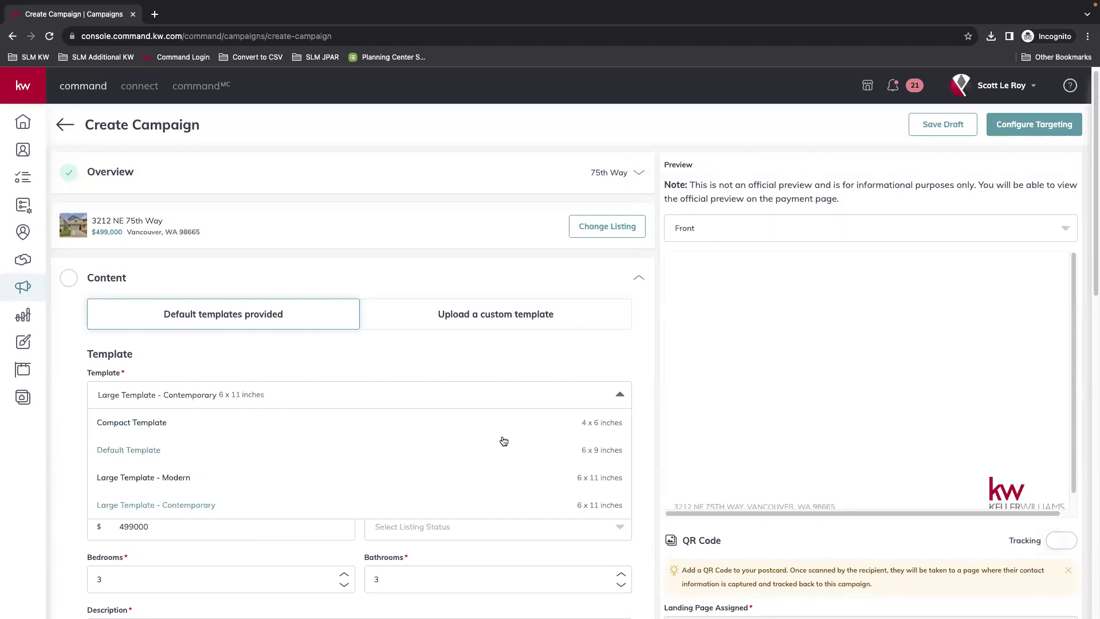
scroll(616, 477, "down", 1)
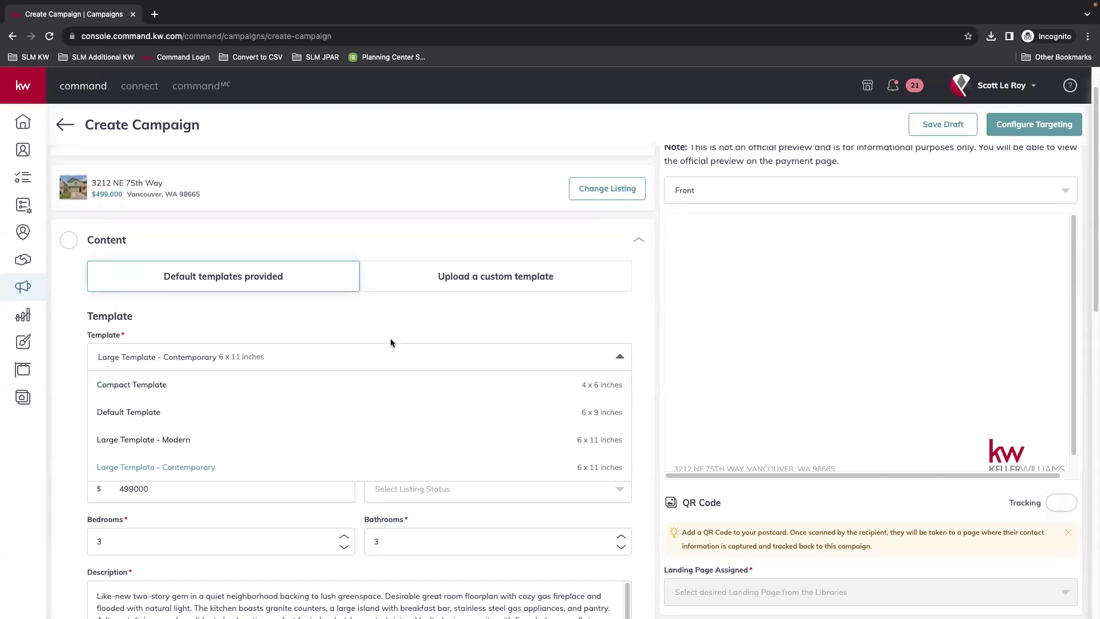
Step: Revert to Compact Template 4 x 6 and bring up the Listing Status choices below the 499000 price
left_click(140, 396)
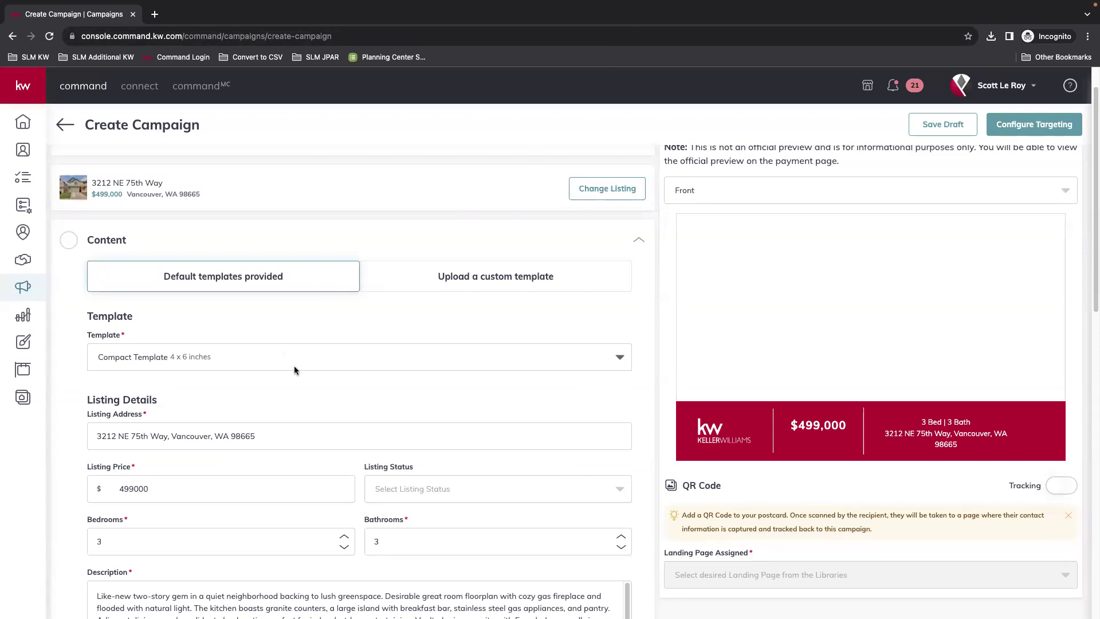
scroll(294, 366, "down", 2)
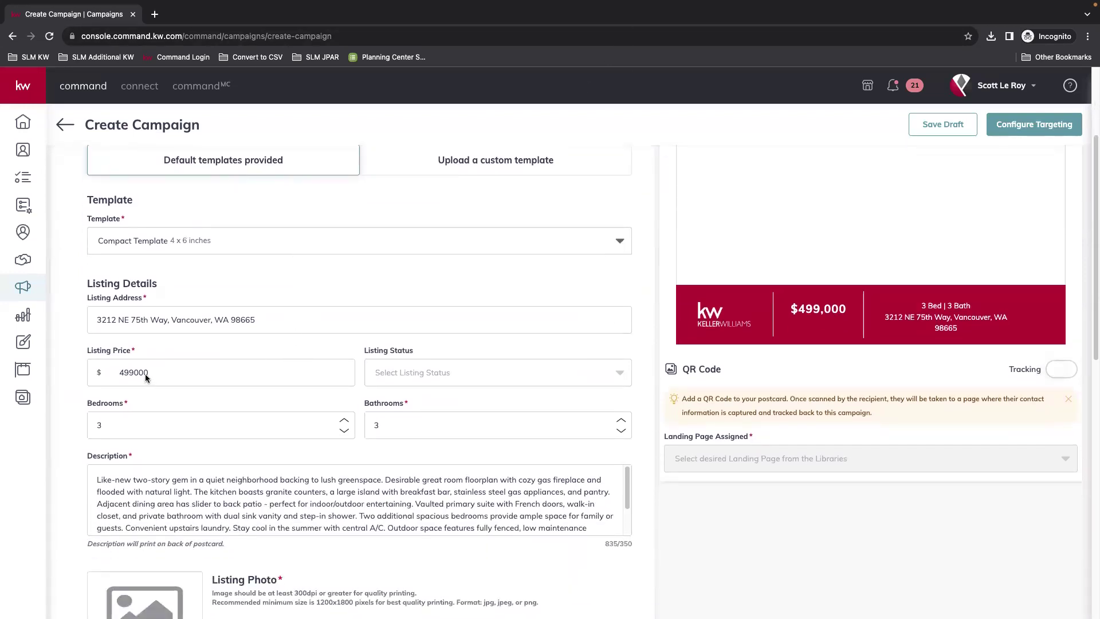
left_click(187, 376)
left_click(618, 374)
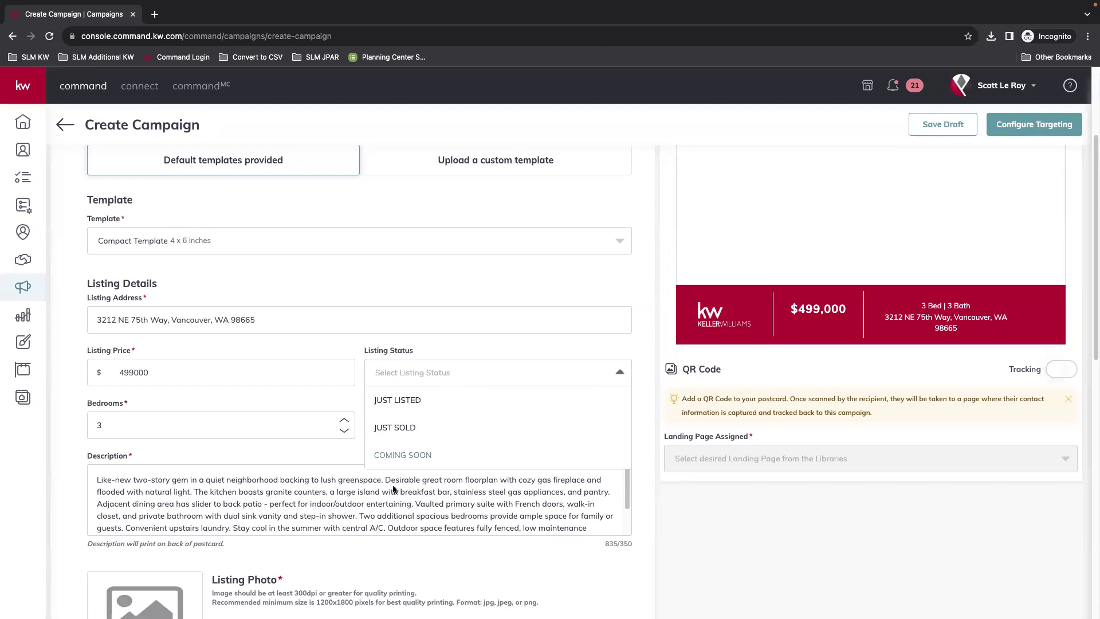
Step: Set the listing status to JUST LISTED and the bathrooms to 3.0
left_click(416, 403)
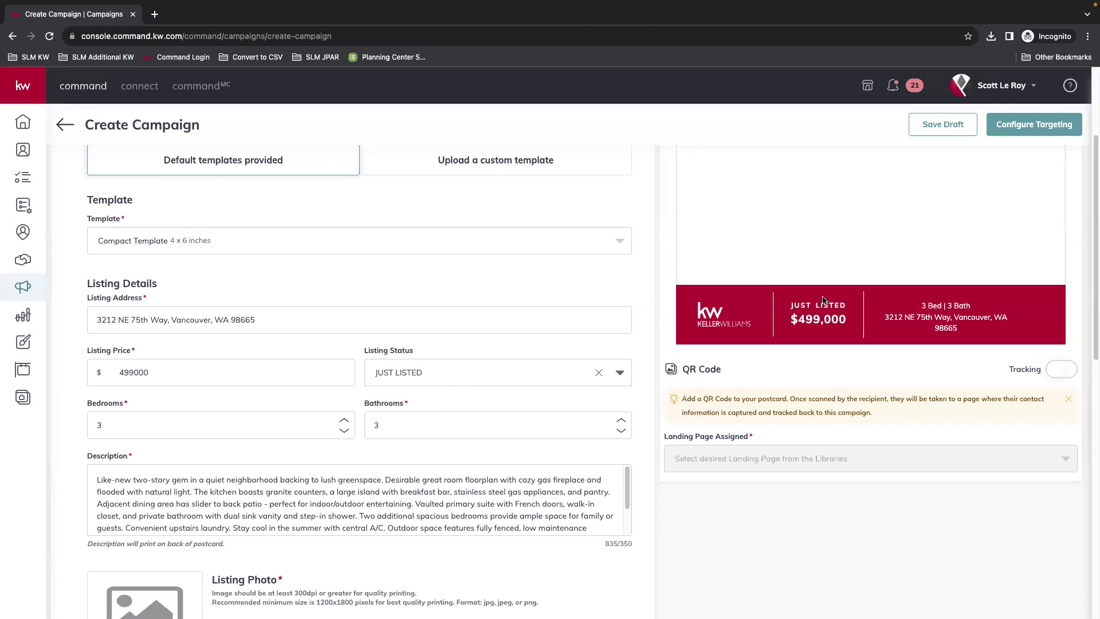
left_click_drag(844, 305, 772, 310)
left_click(620, 434)
left_click(620, 431)
left_click(624, 418)
left_click(623, 420)
Step: Review the listing description and its over-limit 835/350 character count
scroll(351, 401, "down", 1)
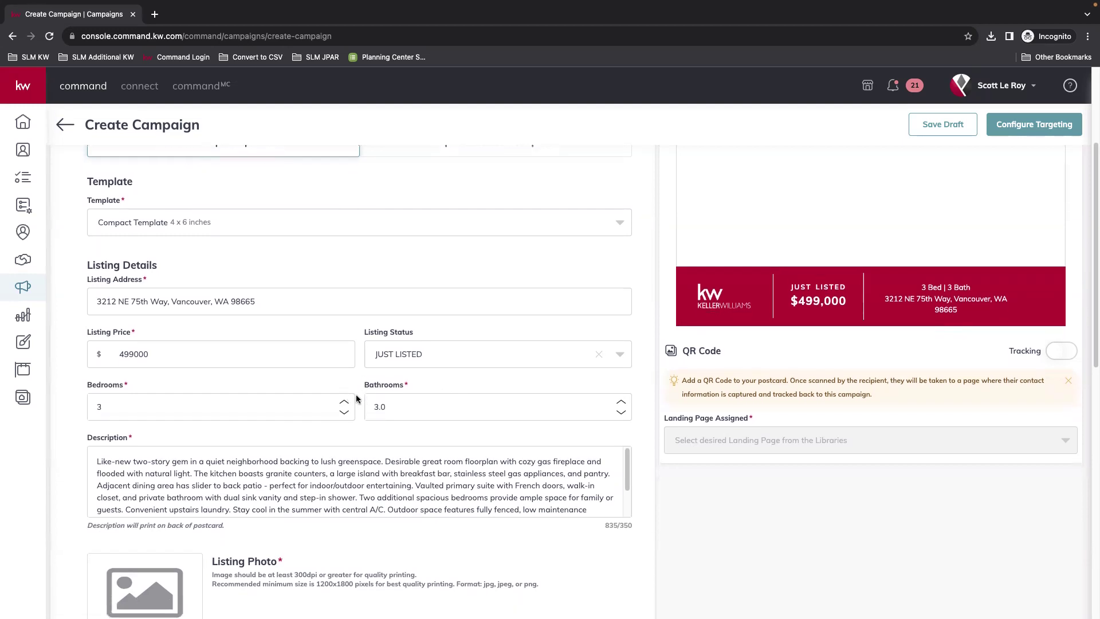
scroll(359, 427, "down", 3)
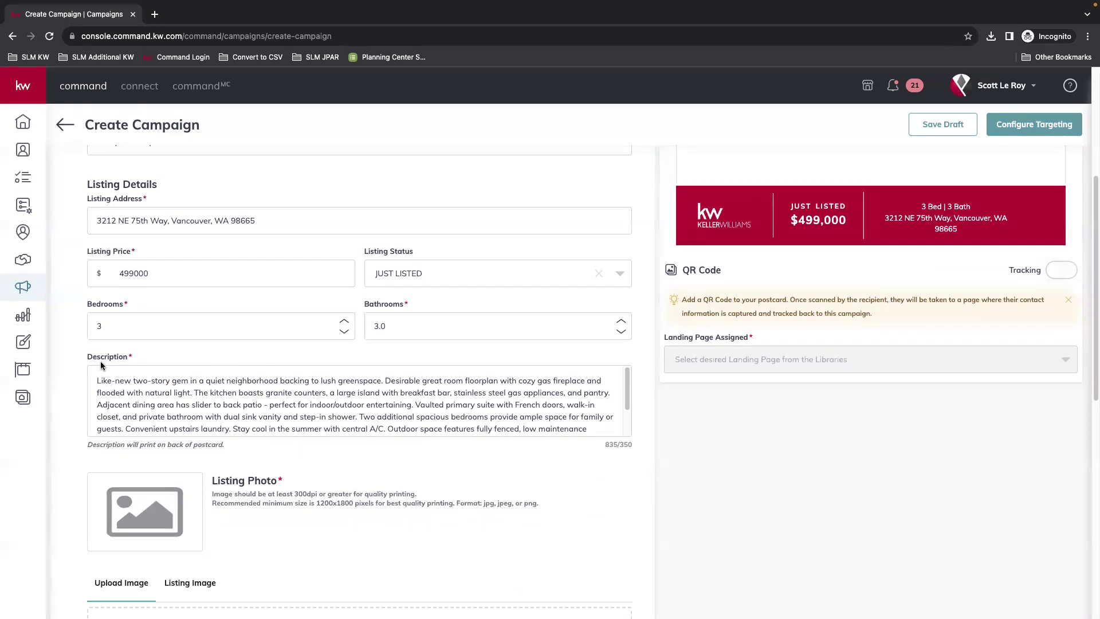
scroll(194, 407, "down", 4)
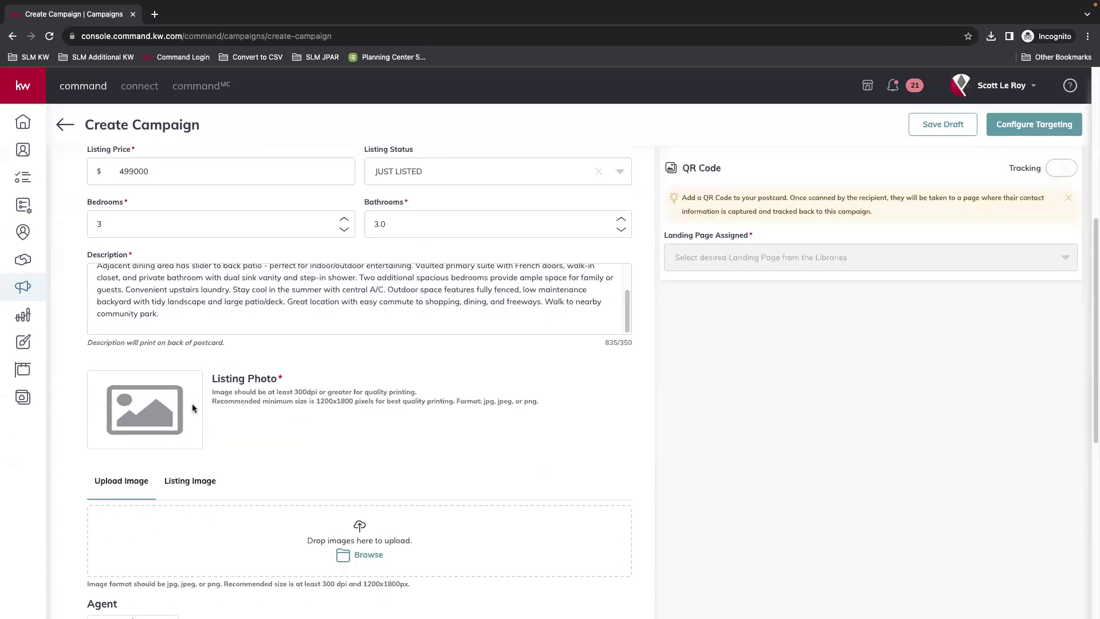
scroll(193, 407, "up", 8)
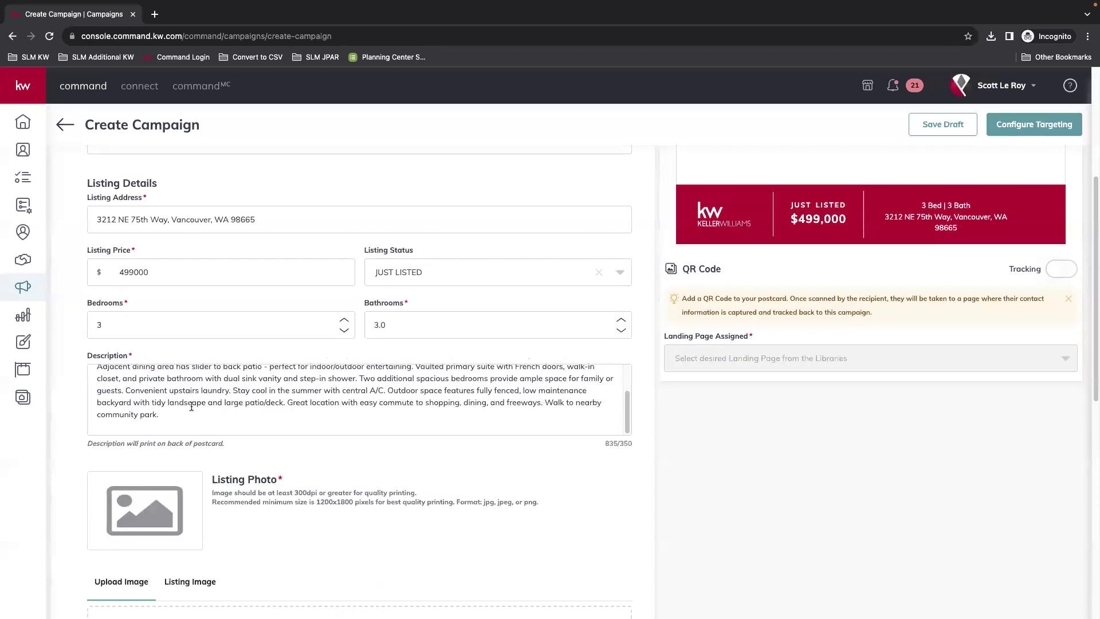
left_click(122, 377)
left_click_drag(90, 376, 353, 394)
left_click(351, 396)
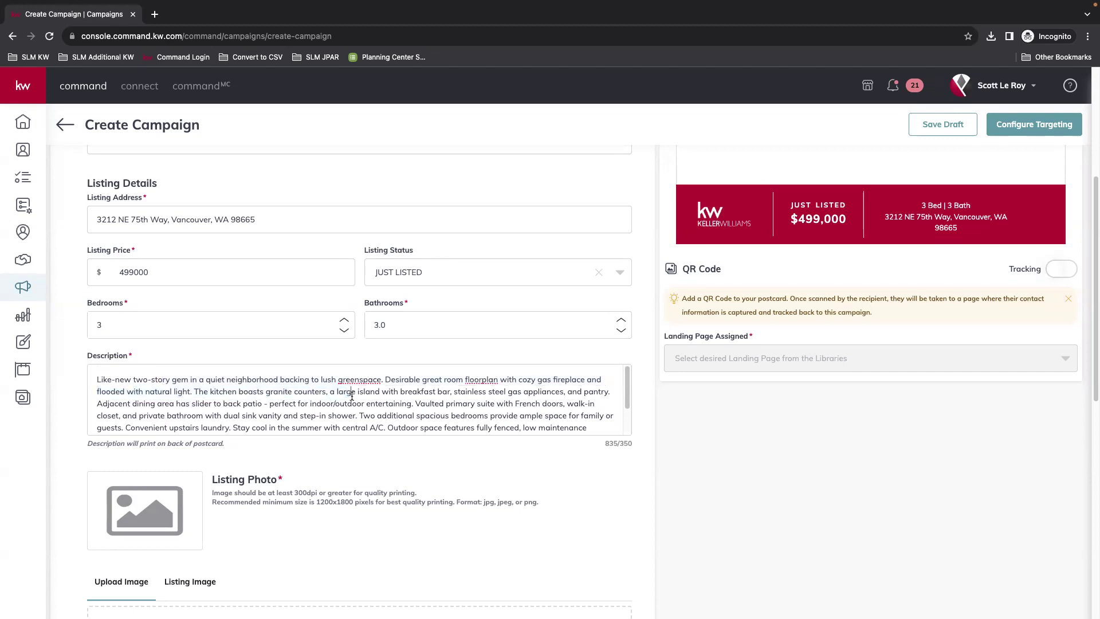
triple_click(617, 442)
scroll(415, 413, "down", 3)
scroll(628, 401, "up", 3)
scroll(848, 267, "up", 4)
Step: Preview the postcard back and delete the Great location and outdoor space sentences from the description
left_click(746, 189)
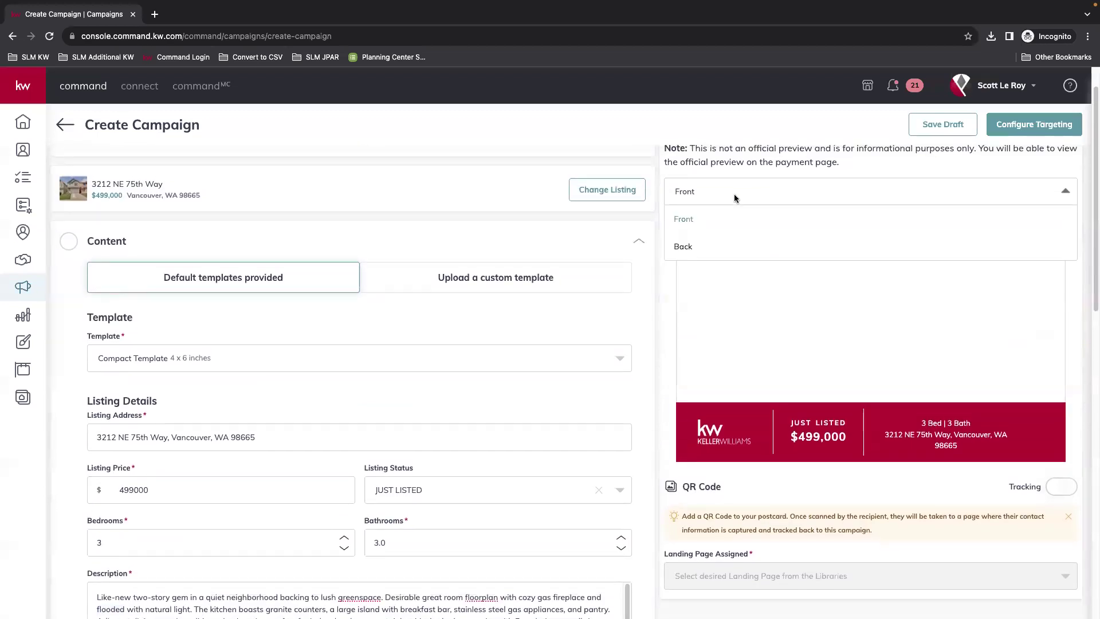
left_click(704, 249)
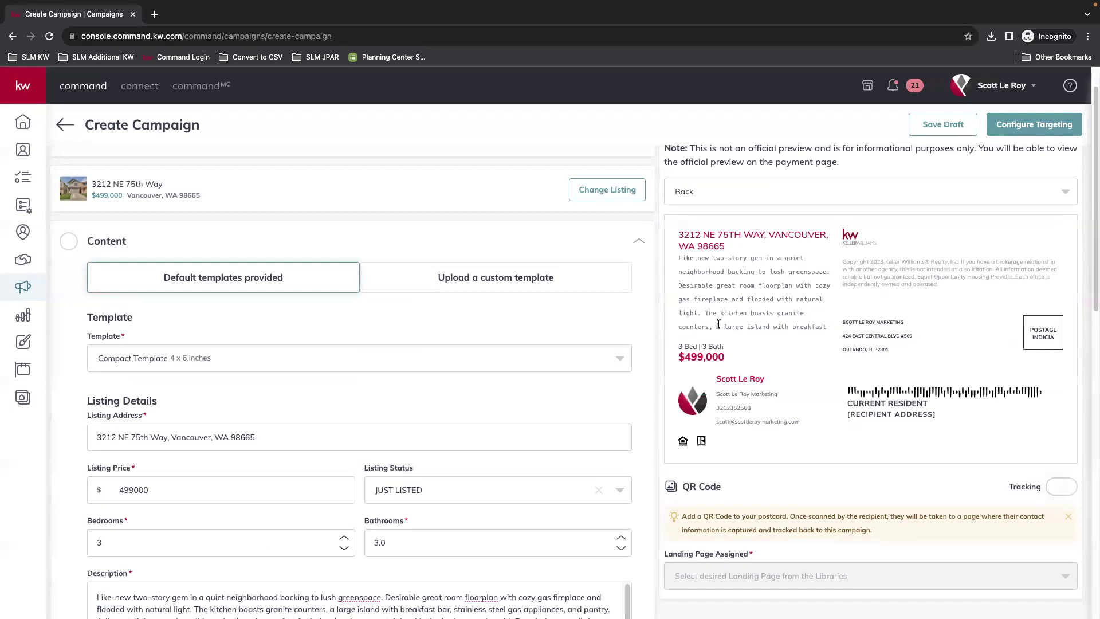
scroll(420, 517, "down", 5)
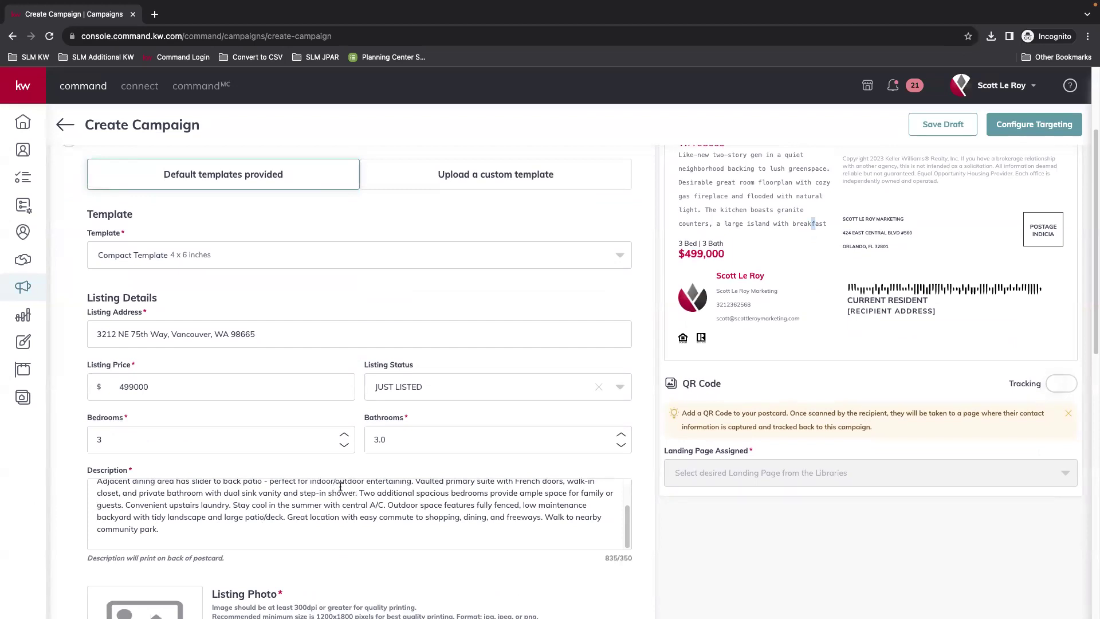
left_click_drag(463, 532, 375, 509)
scroll(375, 510, "up", 3)
left_click(377, 508)
double_click(556, 511)
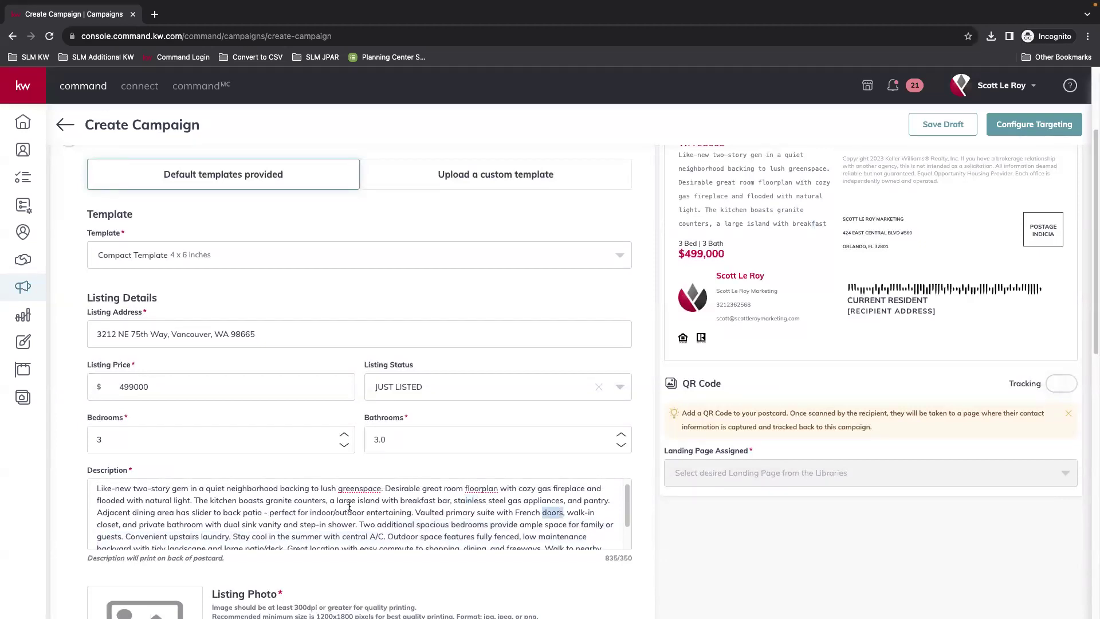
scroll(299, 518, "down", 2)
mouse_move(224, 528)
left_mouse_down()
mouse_move(247, 504)
mouse_move(228, 520)
left_mouse_up()
left_click(311, 525)
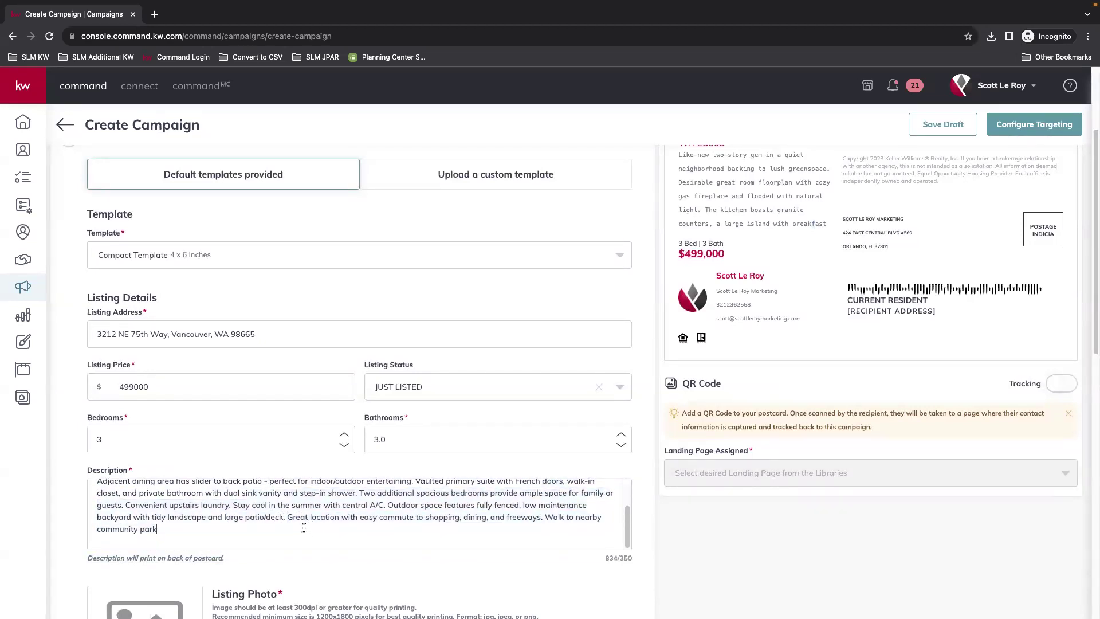
left_click(288, 518, "shift")
key("BackSpace")
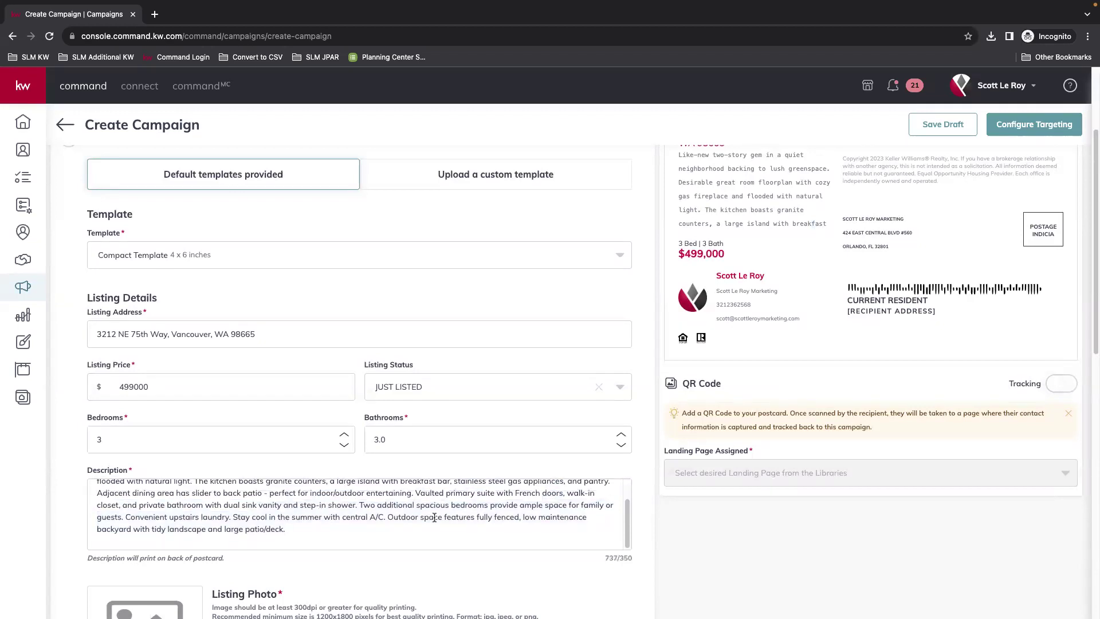
double_click(387, 519)
left_click(388, 518)
left_click(286, 529, "shift")
key("BackSpace")
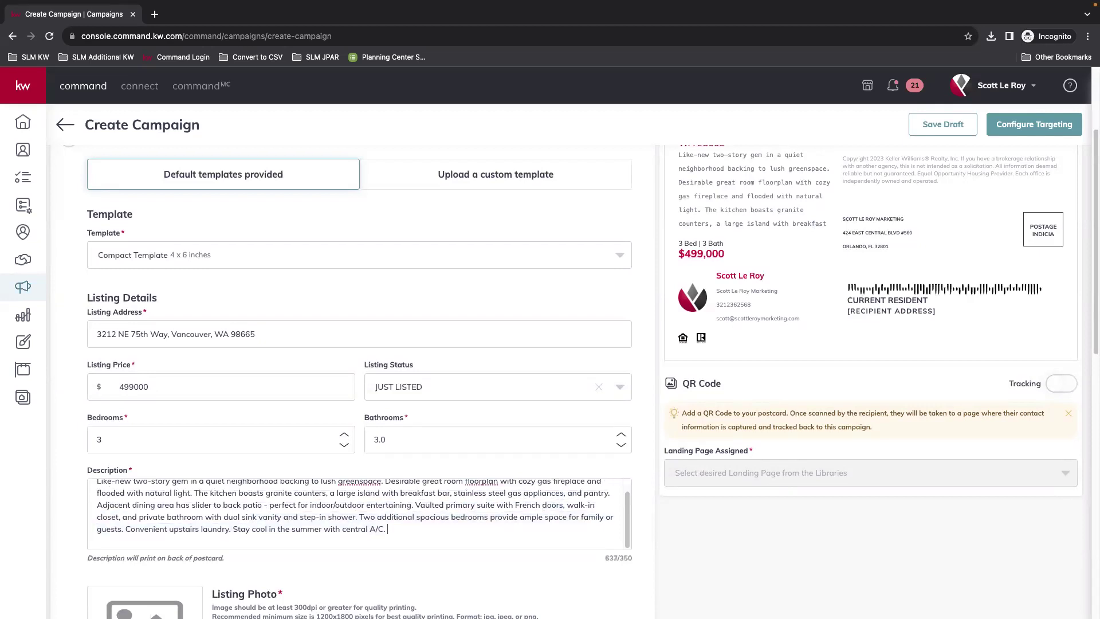
Step: Delete the bedrooms, laundry, A/C, primary suite and indoor/outdoor entertaining text, ending with a period
left_click_drag(401, 527, 356, 517)
left_click(418, 530)
left_click(360, 516)
double_click(362, 518)
triple_click(362, 517)
triple_click(362, 518)
left_click(360, 517, "shift")
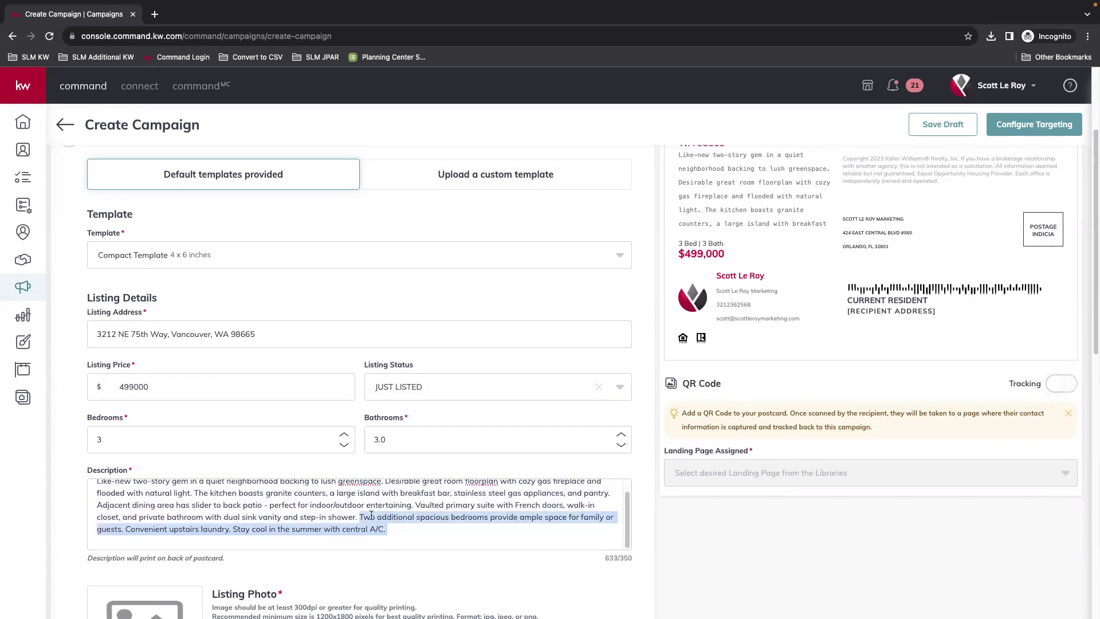
key("BackSpace")
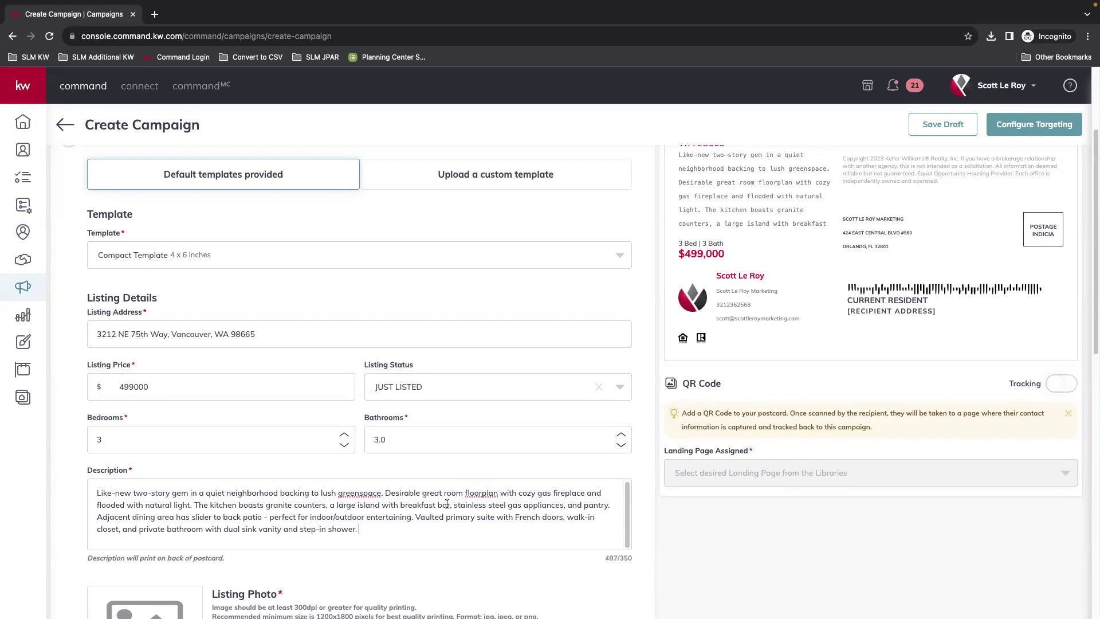
left_click(422, 519, "shift")
left_click(417, 518, "shift")
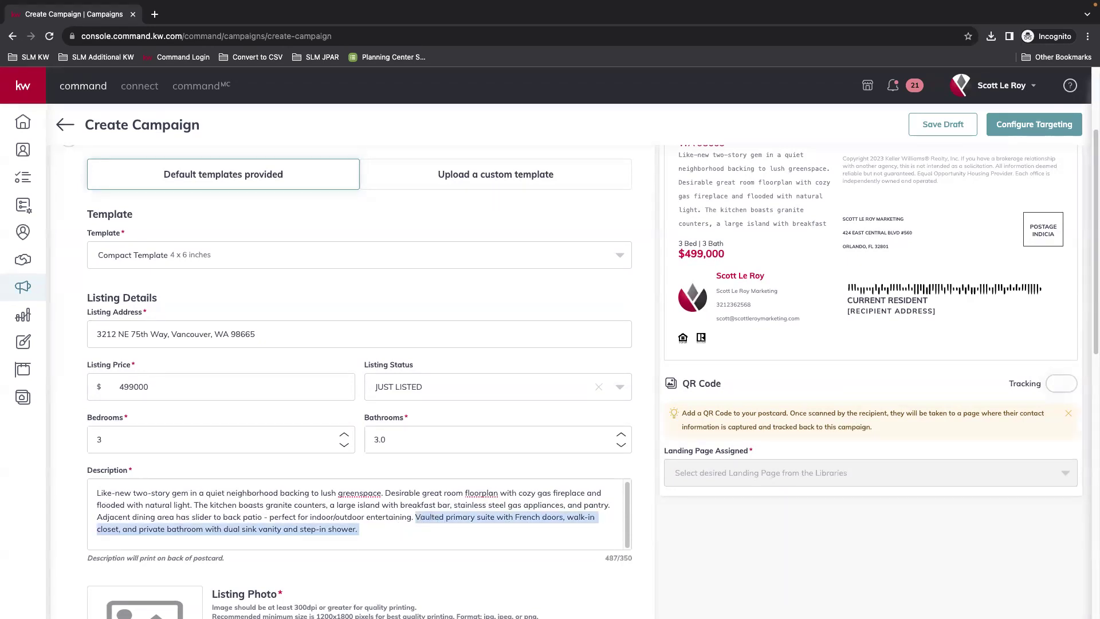
key("BackSpace")
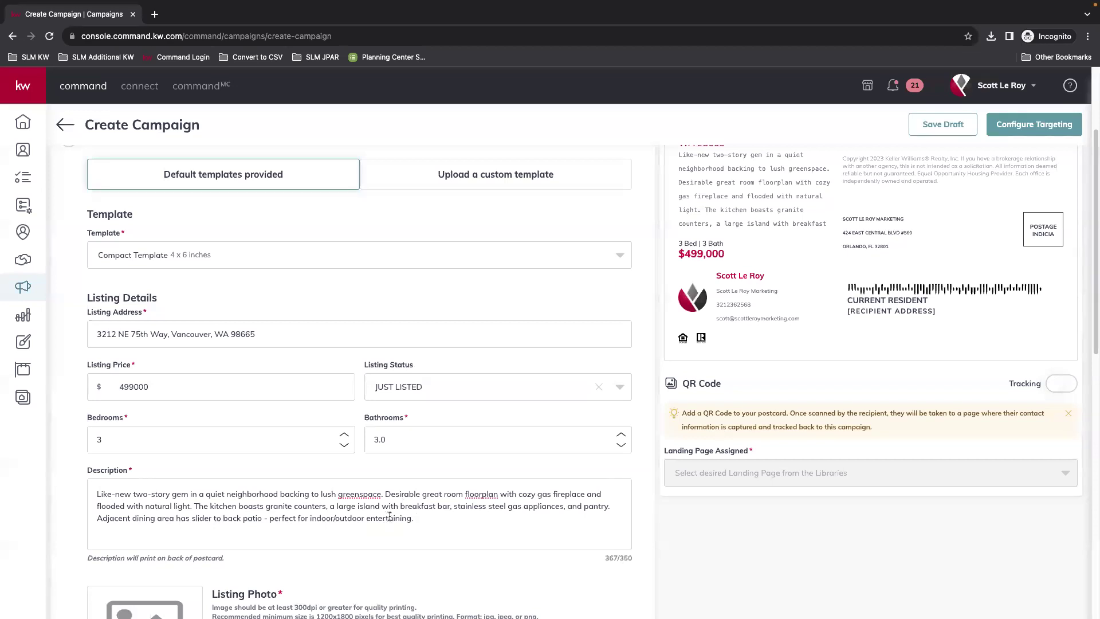
left_click_drag(426, 520, 262, 518)
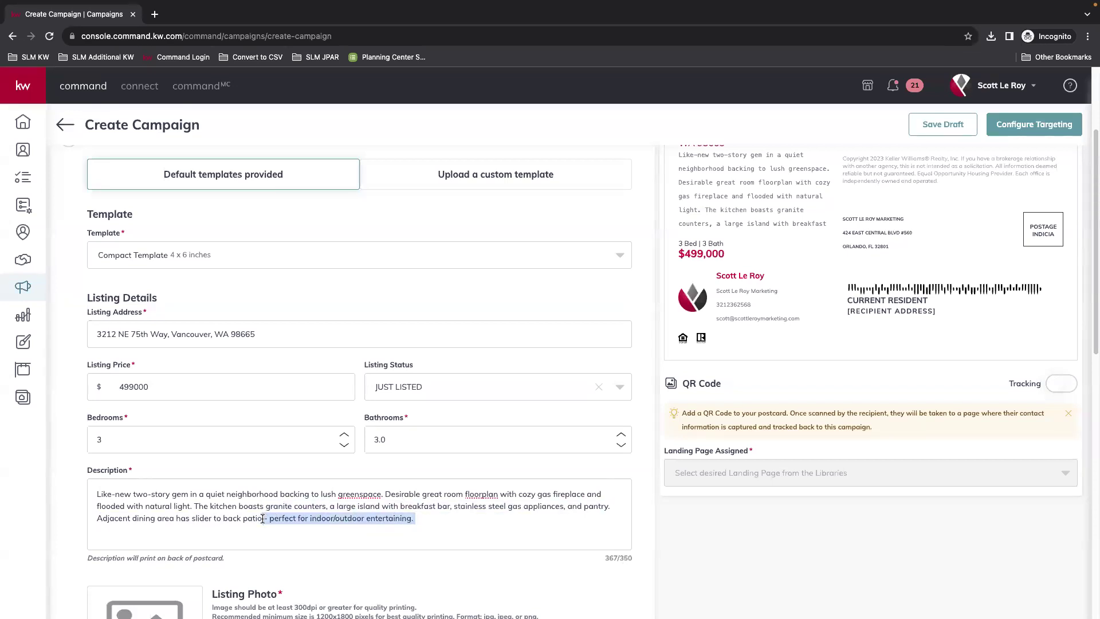
key("BackSpace")
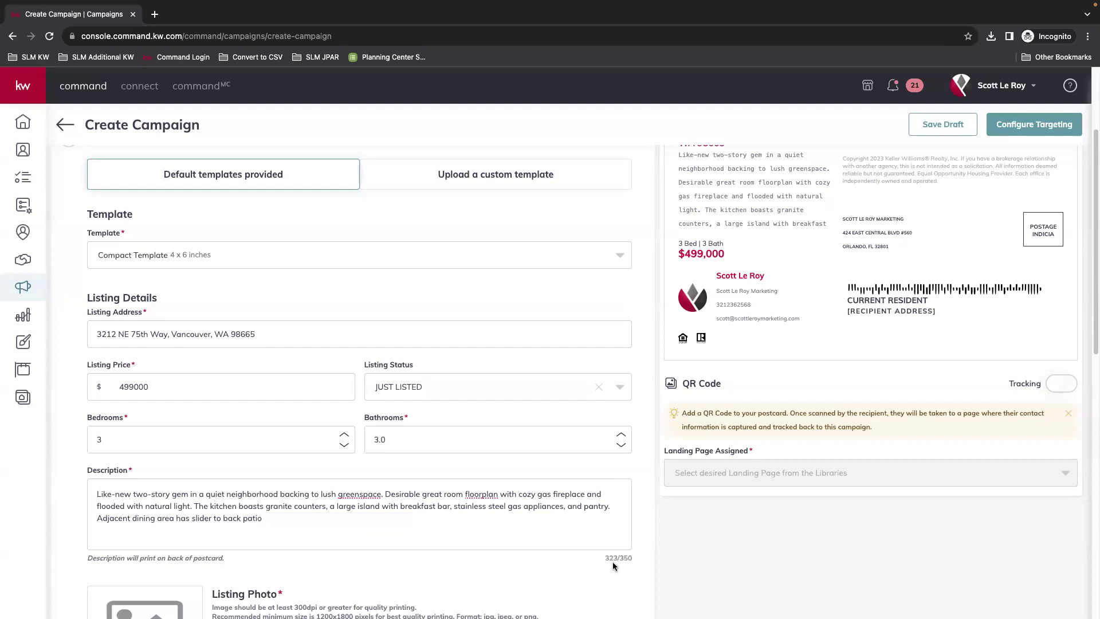
key("ctrl+shift+Left")
type(".")
Step: Confirm the description reads 318/350, ending 'Adjacent dining area has slider to back.'
scroll(421, 511, "down", 1)
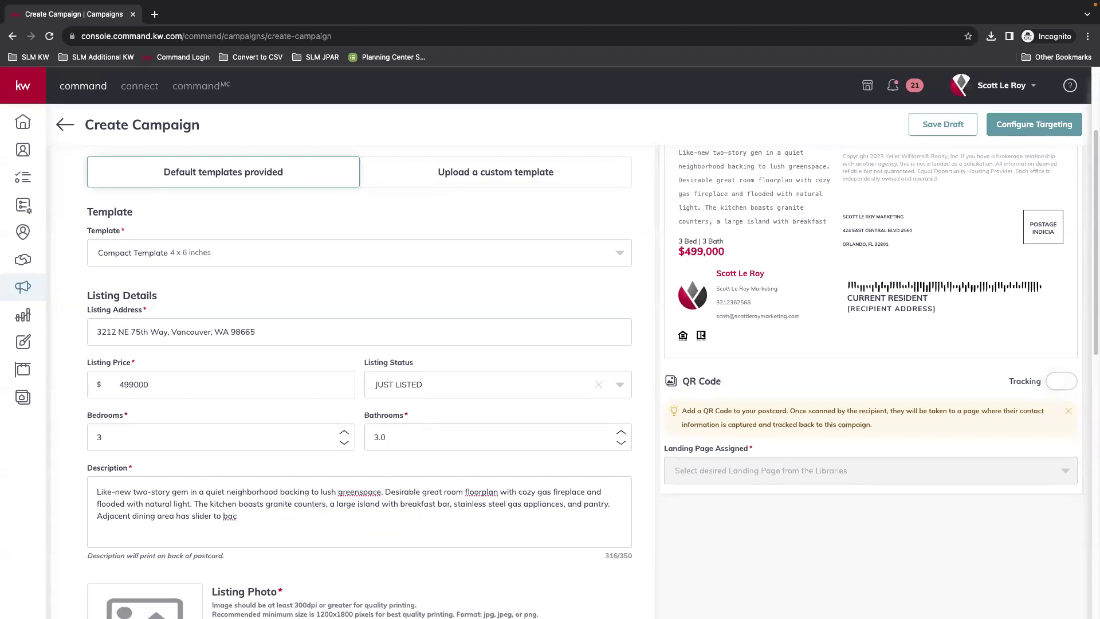
scroll(853, 361, "up", 2)
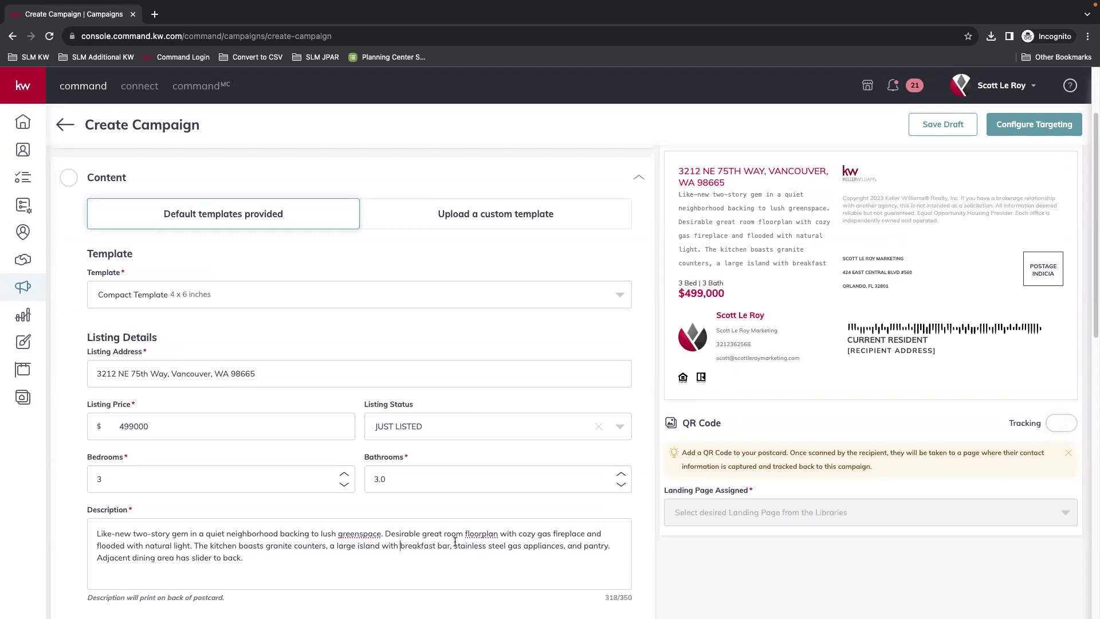
double_click(436, 547)
scroll(559, 516, "down", 1)
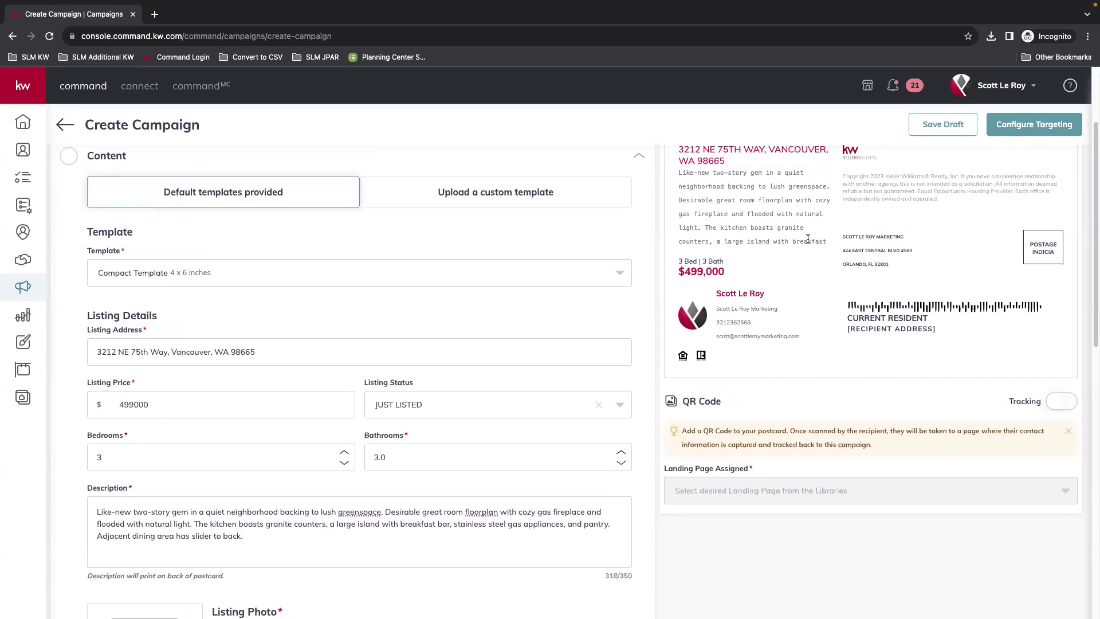
double_click(762, 228)
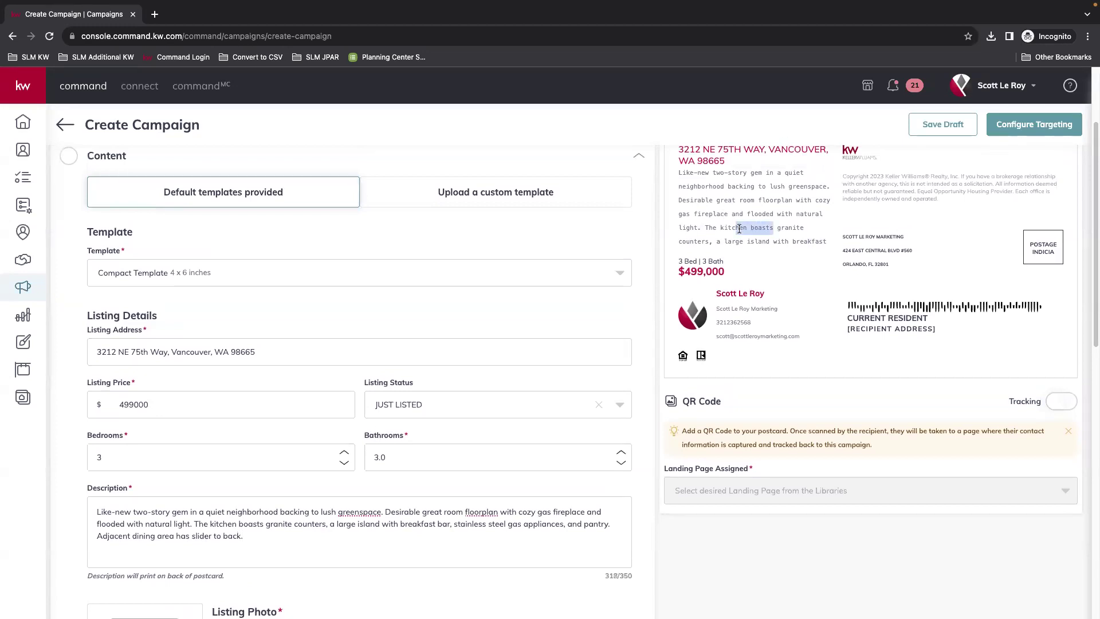
left_click(94, 511)
Step: Show the listing's own photos under Listing Image and check their low resolution warnings
scroll(466, 440, "down", 1)
scroll(411, 482, "down", 5)
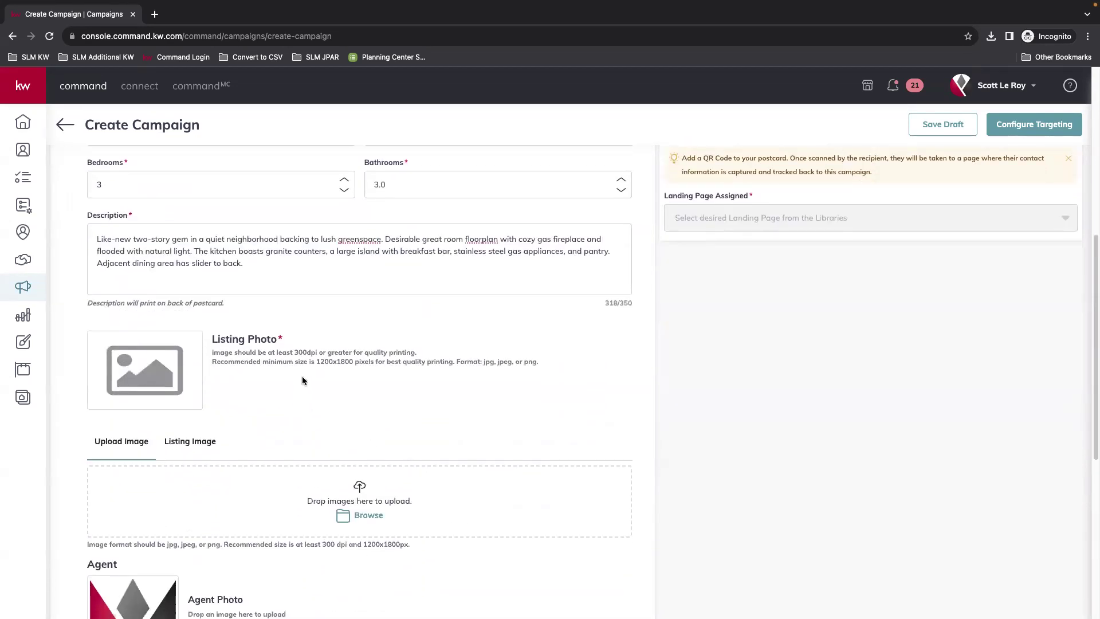
scroll(301, 378, "down", 2)
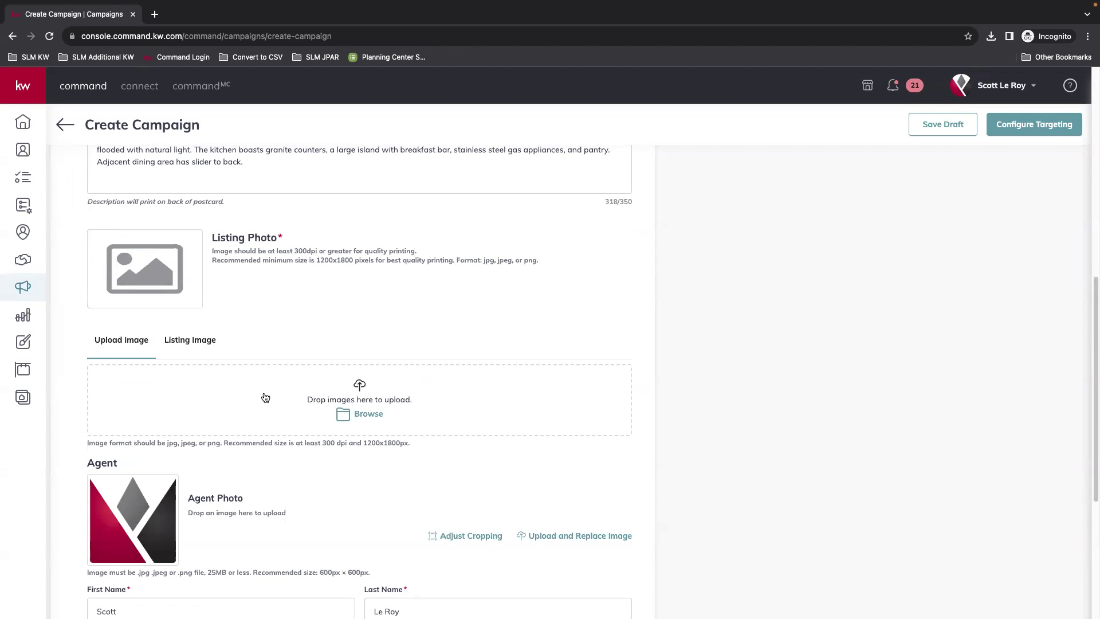
left_click(181, 341)
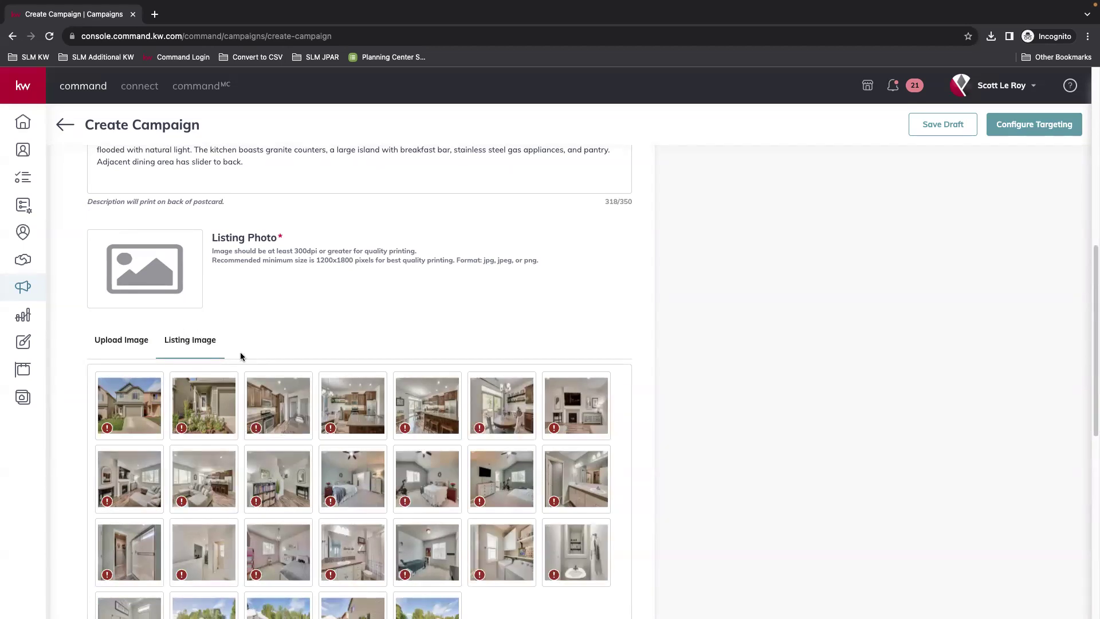
mouse_move(108, 430)
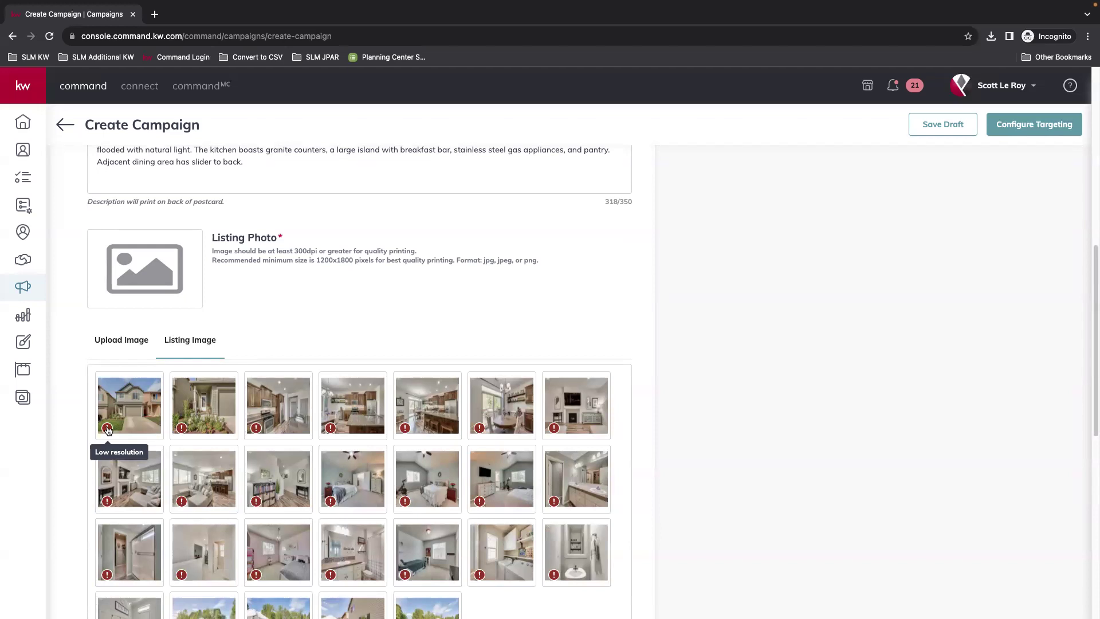
scroll(108, 430, "down", 1)
mouse_move(106, 399)
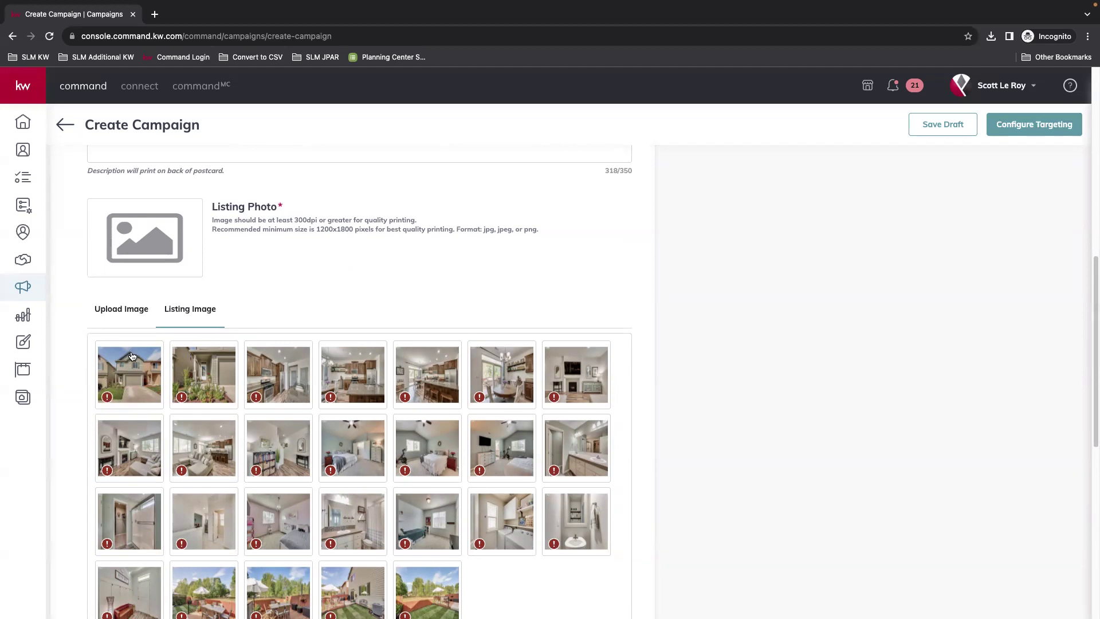
Step: Use the house exterior shot as the listing photo and preview the postcard front
left_click(148, 379)
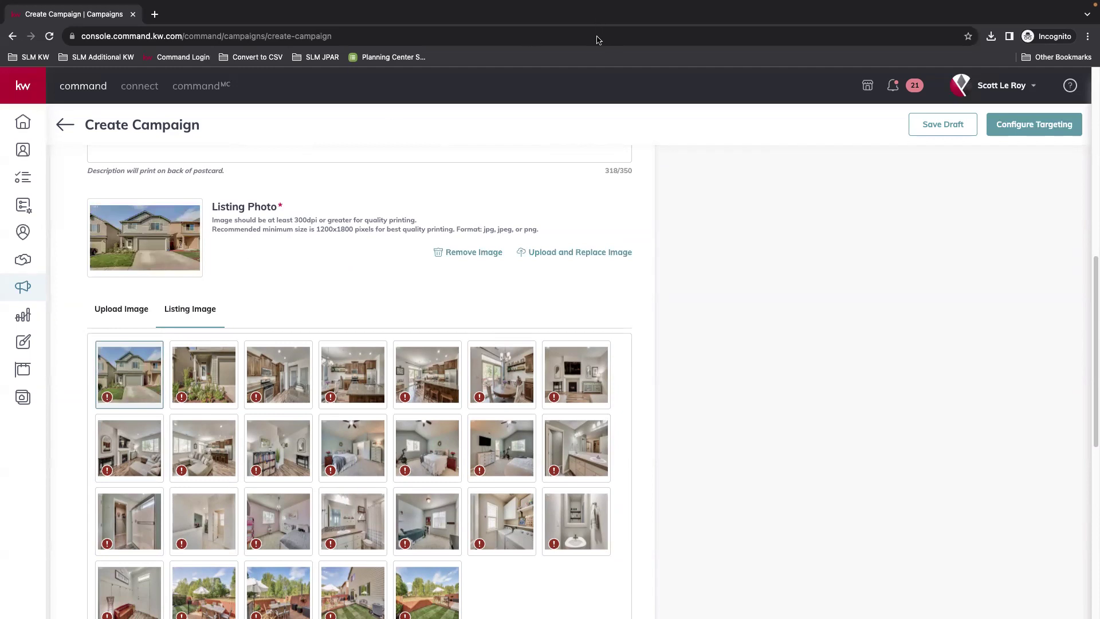
scroll(613, 321, "up", 3)
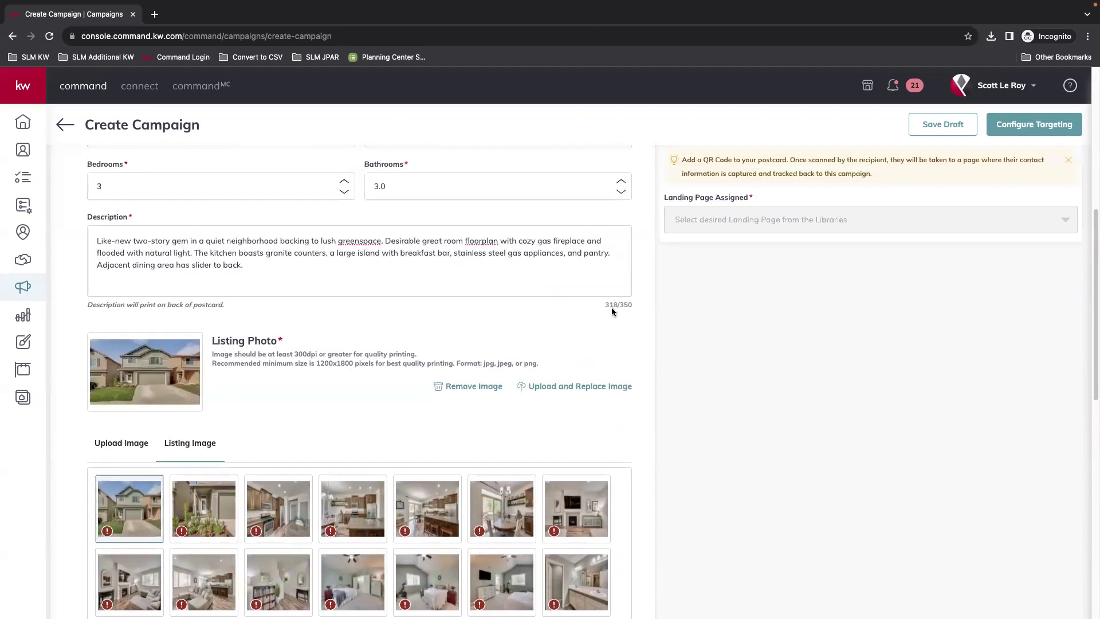
scroll(606, 312, "up", 2)
scroll(641, 338, "up", 5)
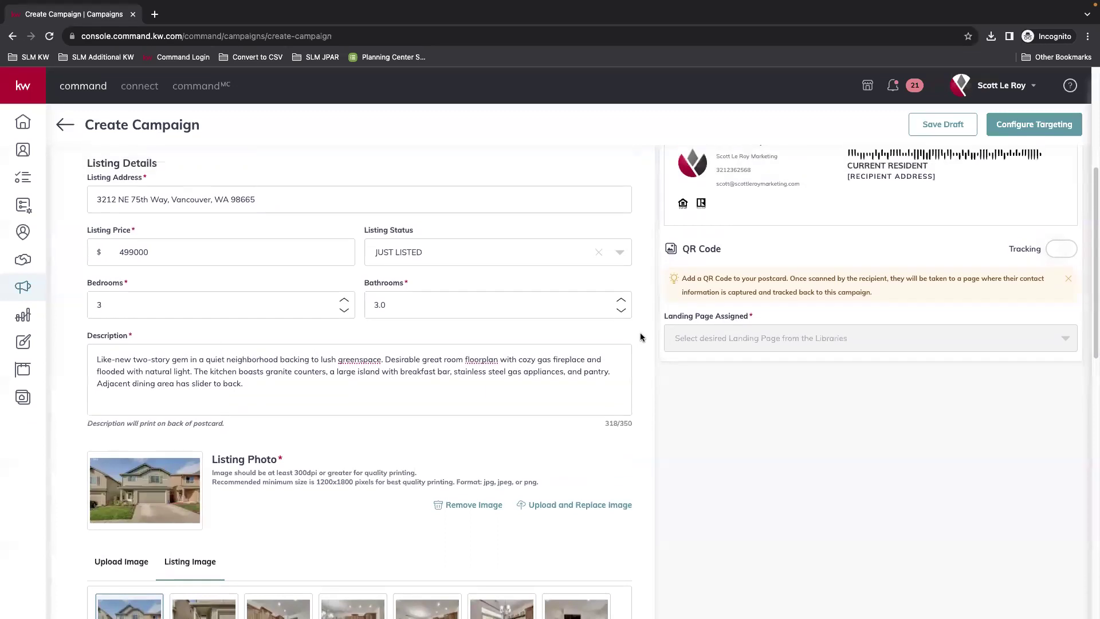
scroll(696, 222, "up", 3)
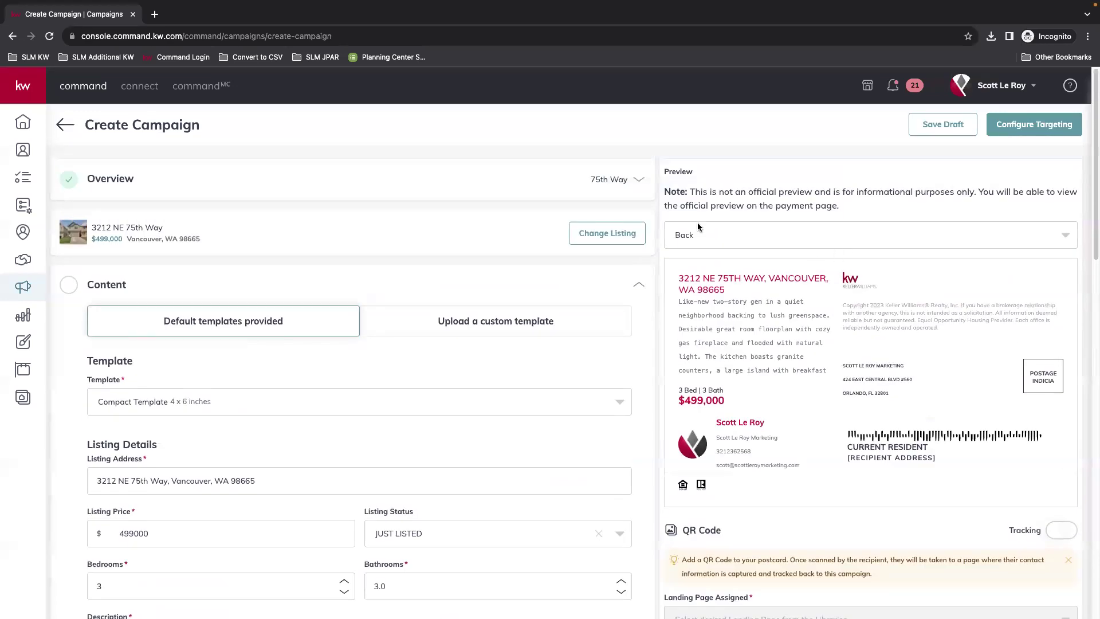
left_click(717, 232)
left_click(687, 263)
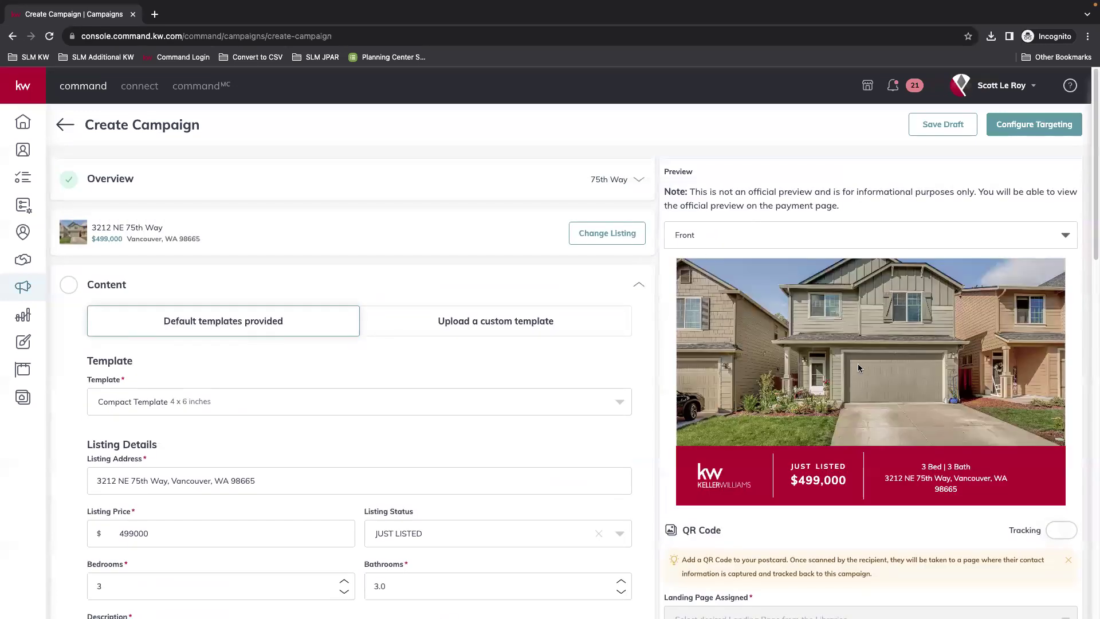
Step: Replace the listing photo with the kitchen image
scroll(163, 515, "down", 5)
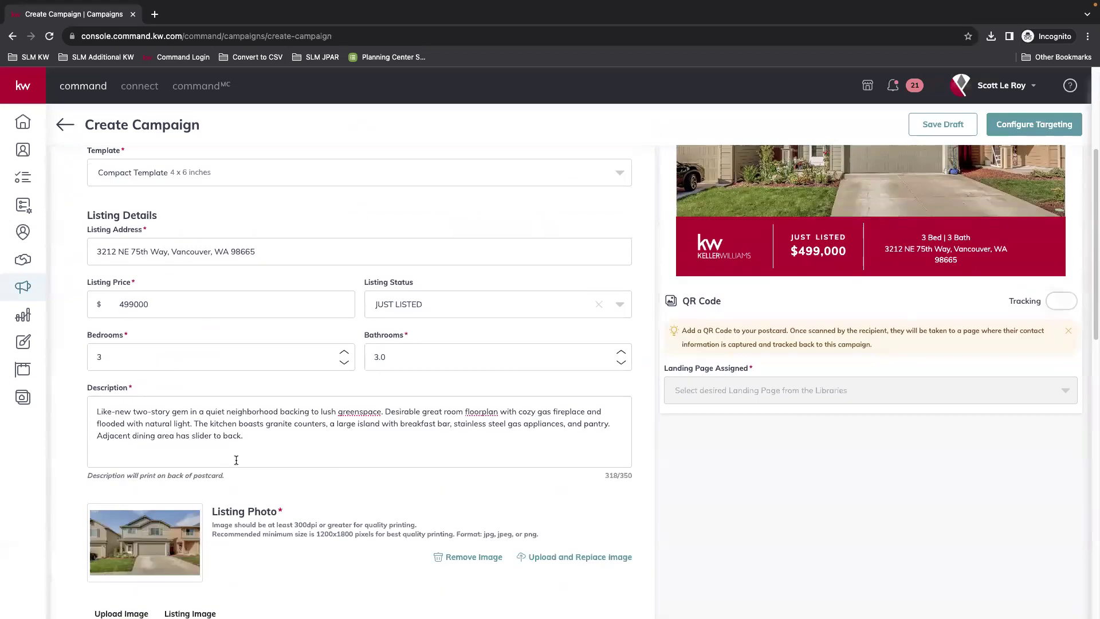
scroll(212, 519, "down", 4)
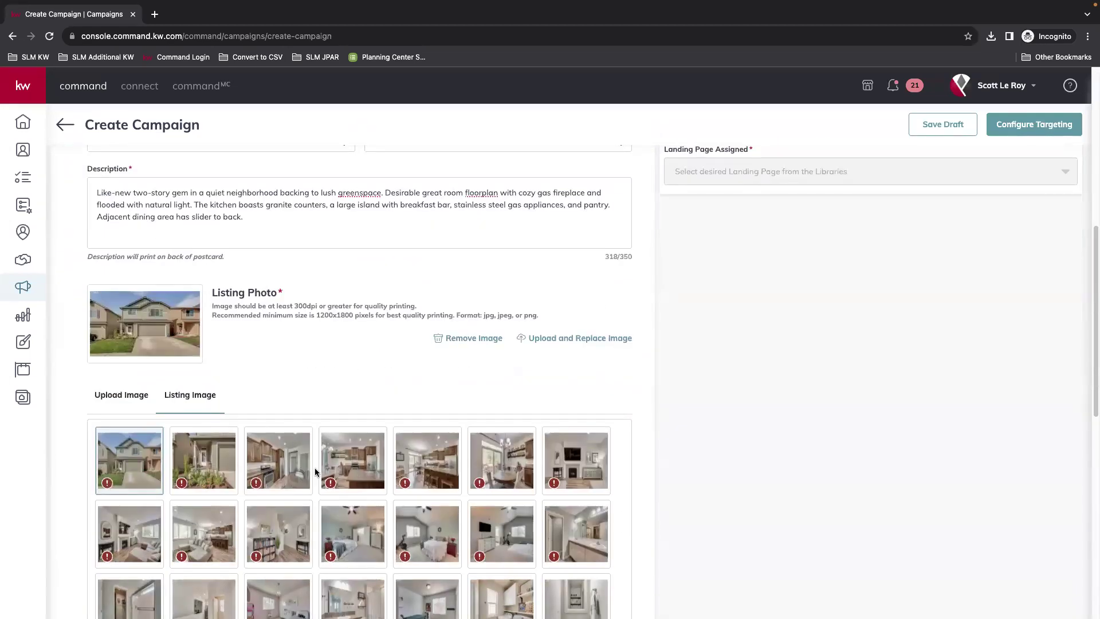
left_click(373, 465)
scroll(659, 426, "up", 6)
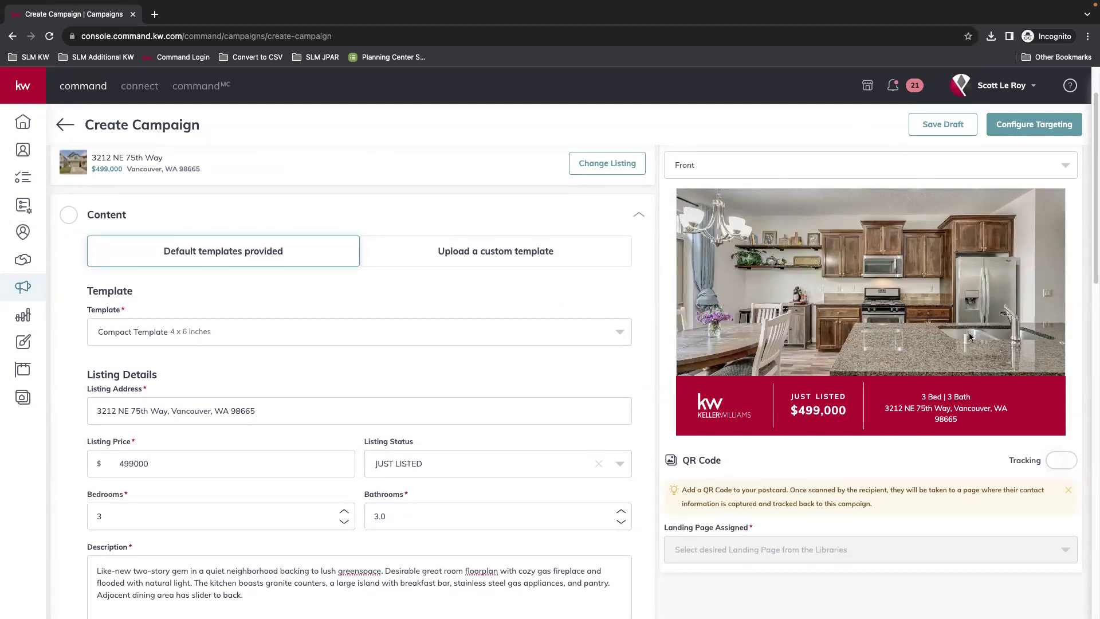
scroll(579, 310, "up", 1)
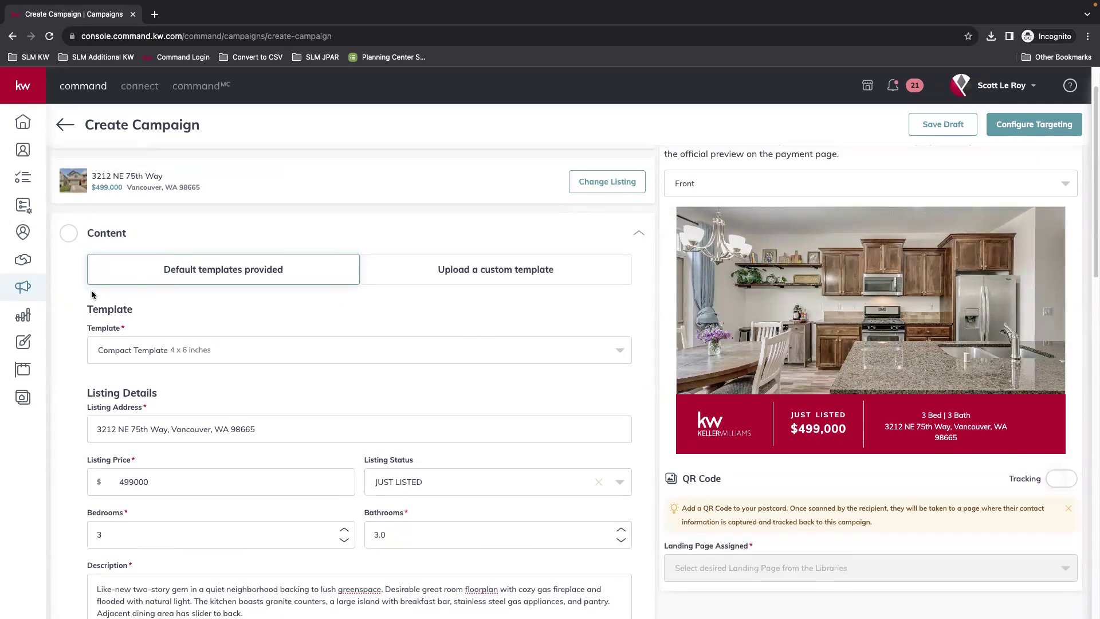
left_click(149, 352)
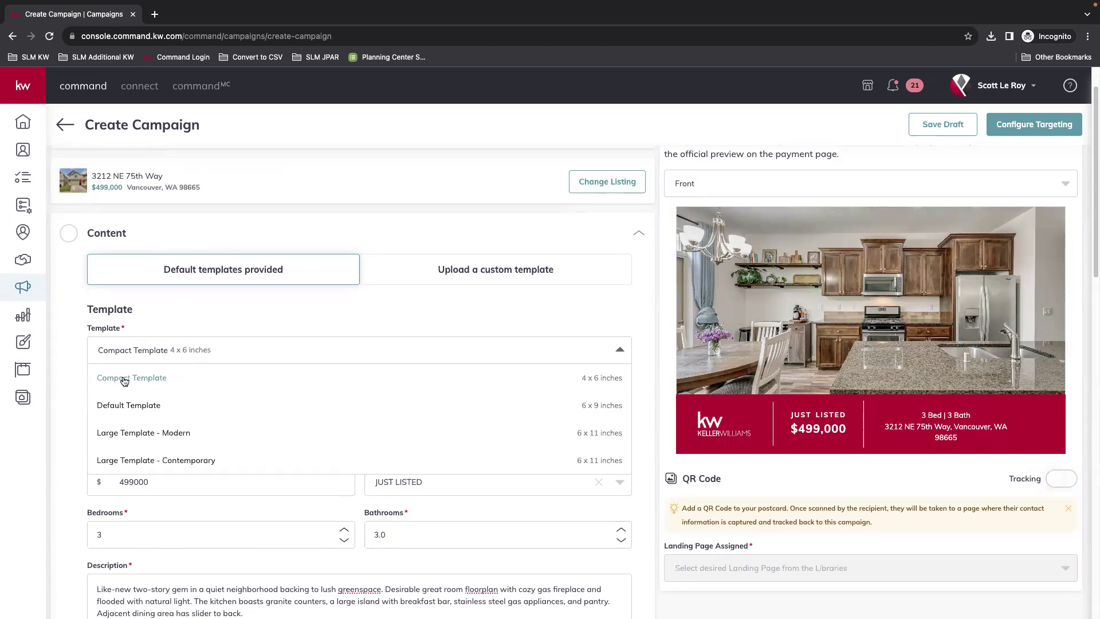
left_click(121, 409)
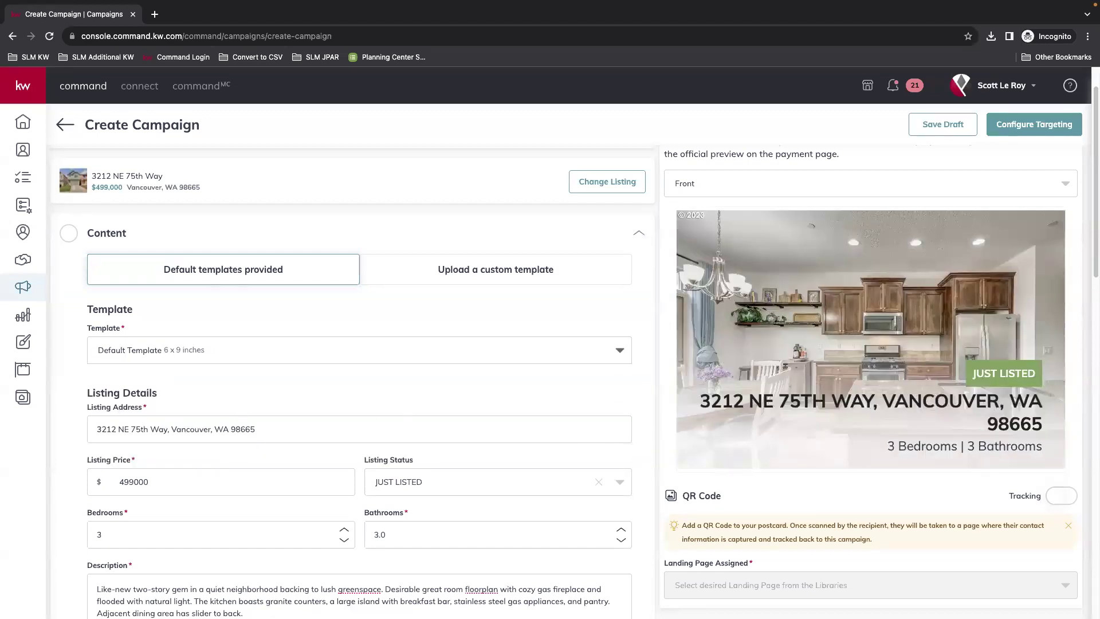
left_click(191, 351)
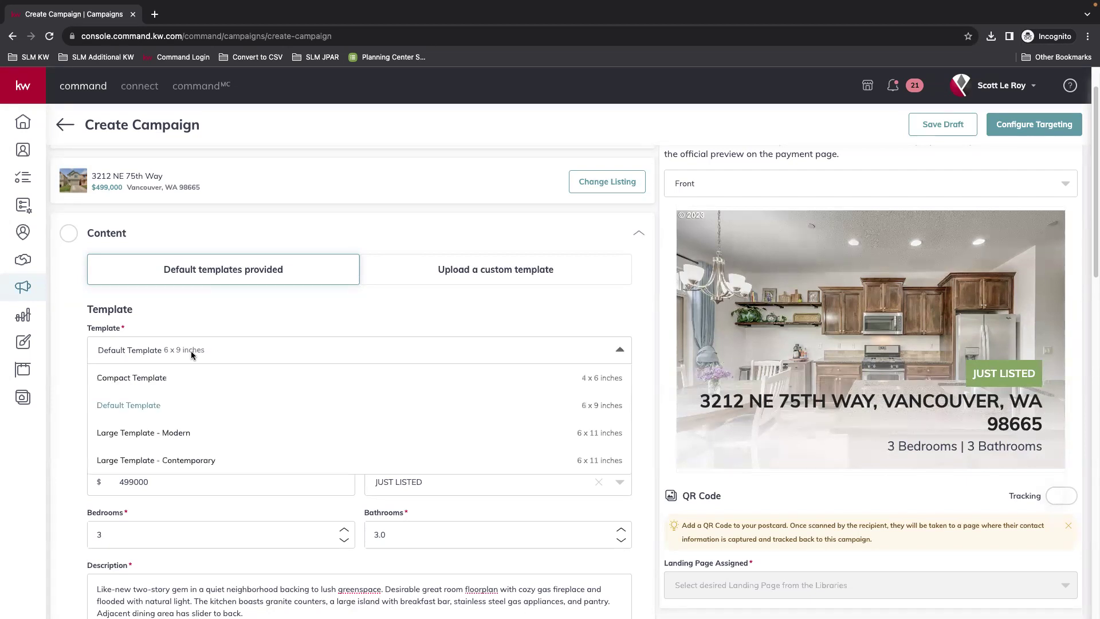
left_click(125, 431)
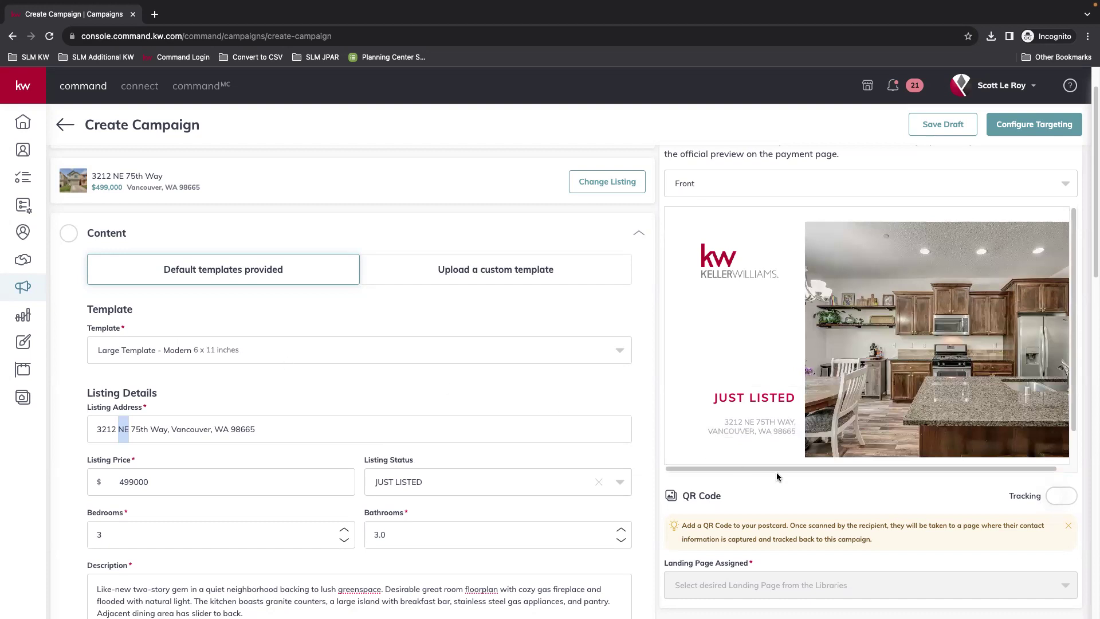
scroll(782, 466, "right", 1)
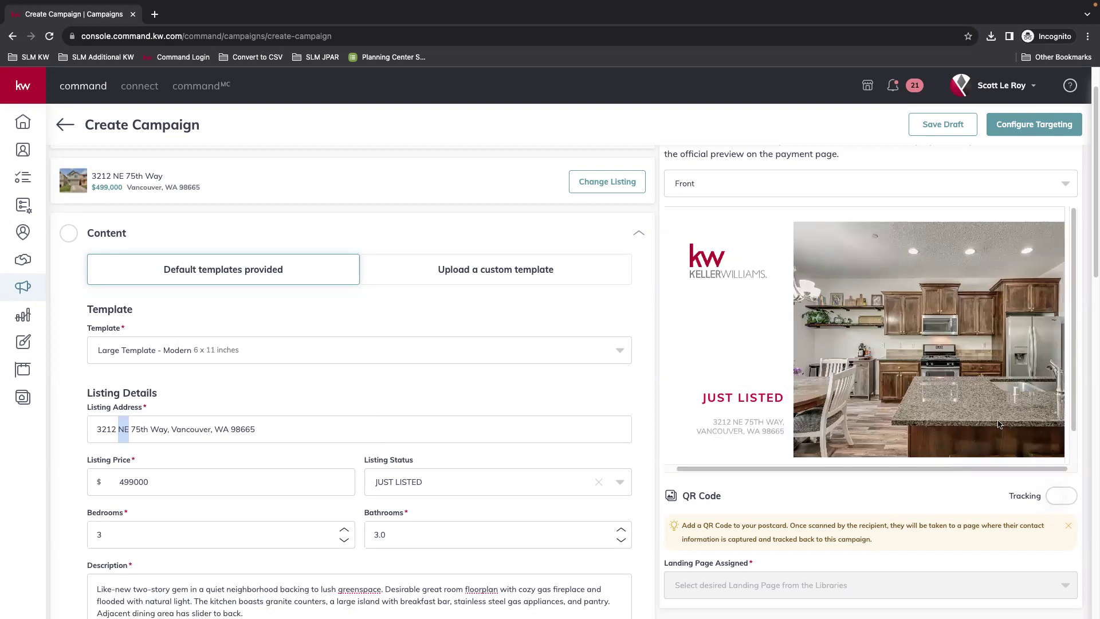
left_click(154, 358)
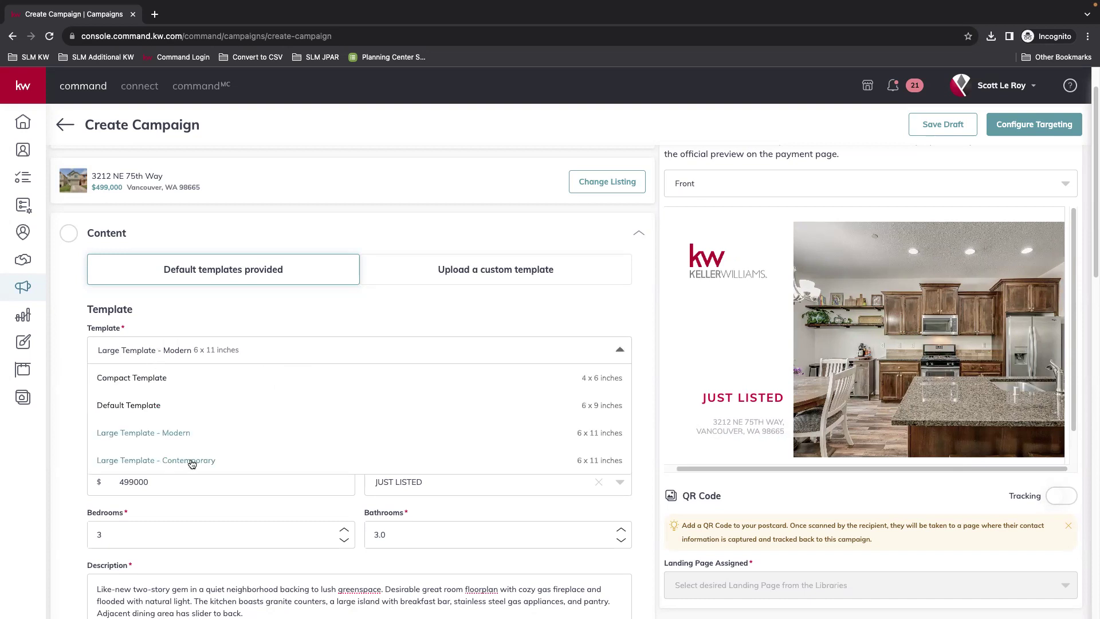
left_click(208, 462)
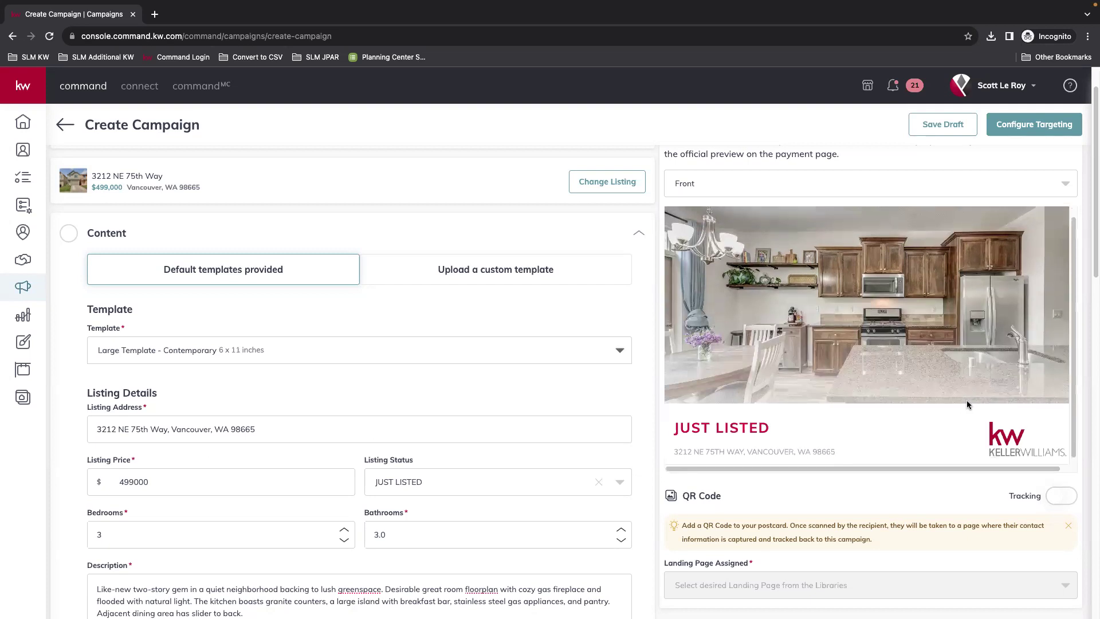
scroll(842, 348, "up", 1)
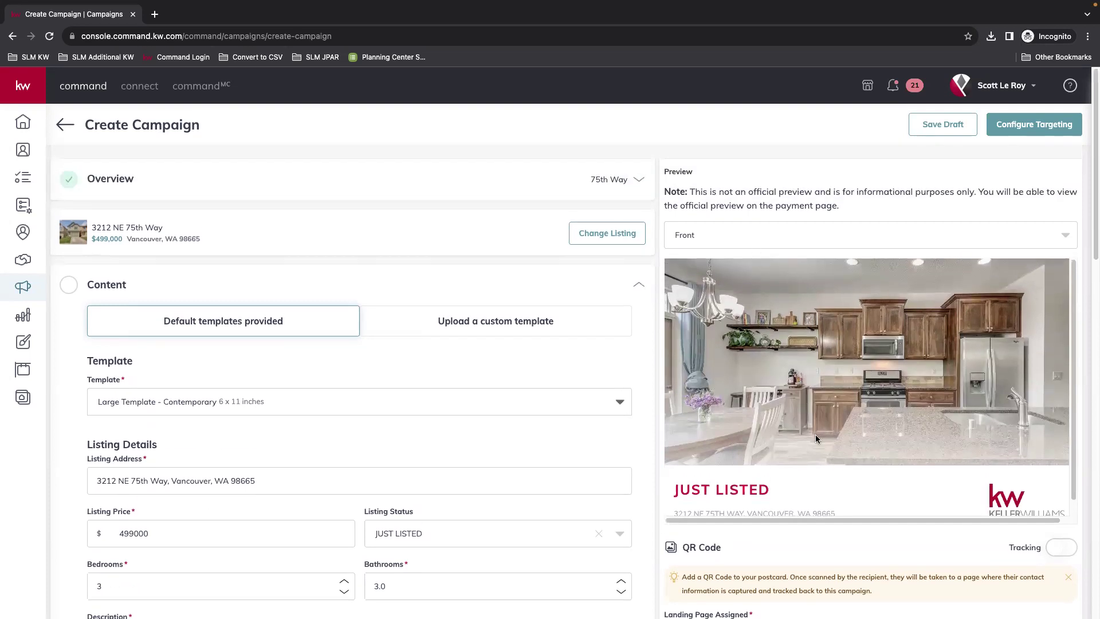
scroll(894, 444, "down", 1)
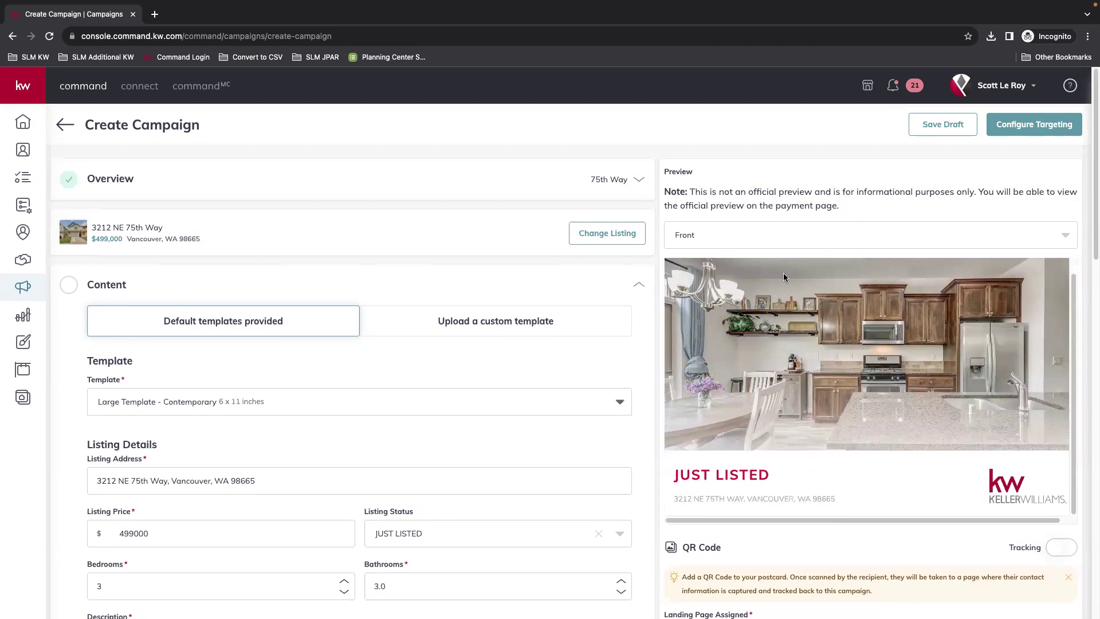
left_click(198, 409)
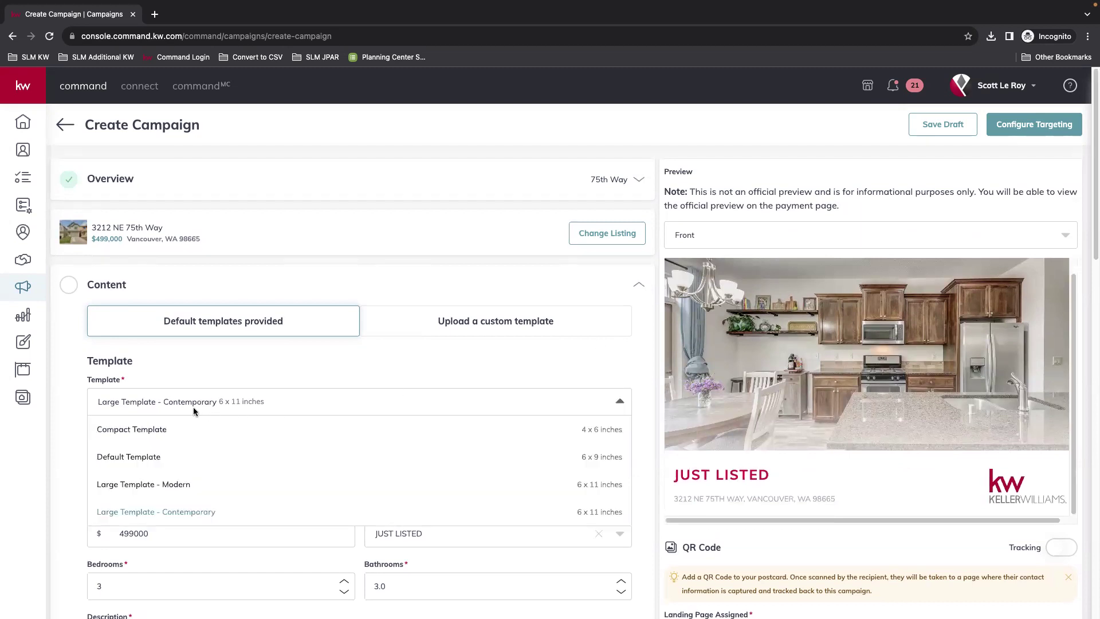
left_click(142, 427)
scroll(218, 397, "down", 1)
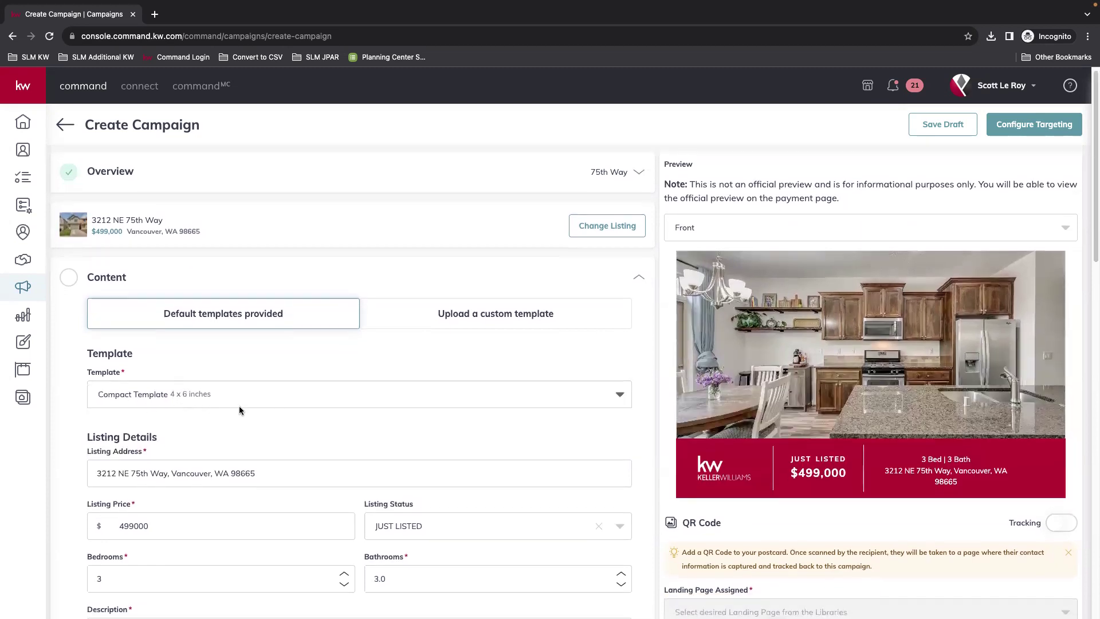
Step: Edit the agent's phone number so it auto-formats, then save the postcard content
scroll(238, 405, "down", 10)
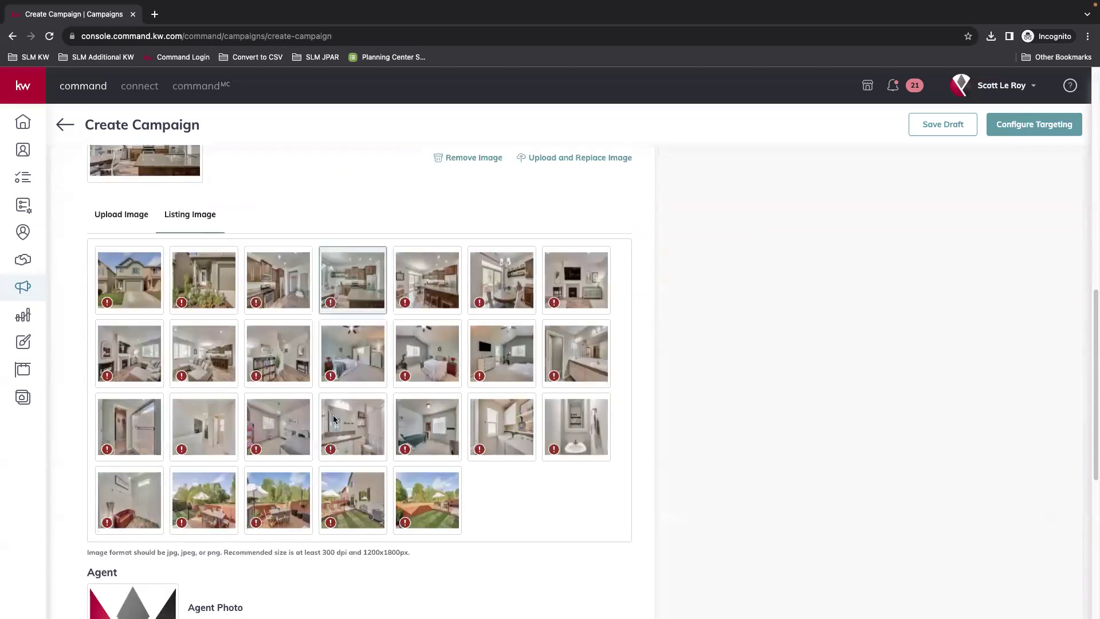
scroll(335, 421, "down", 5)
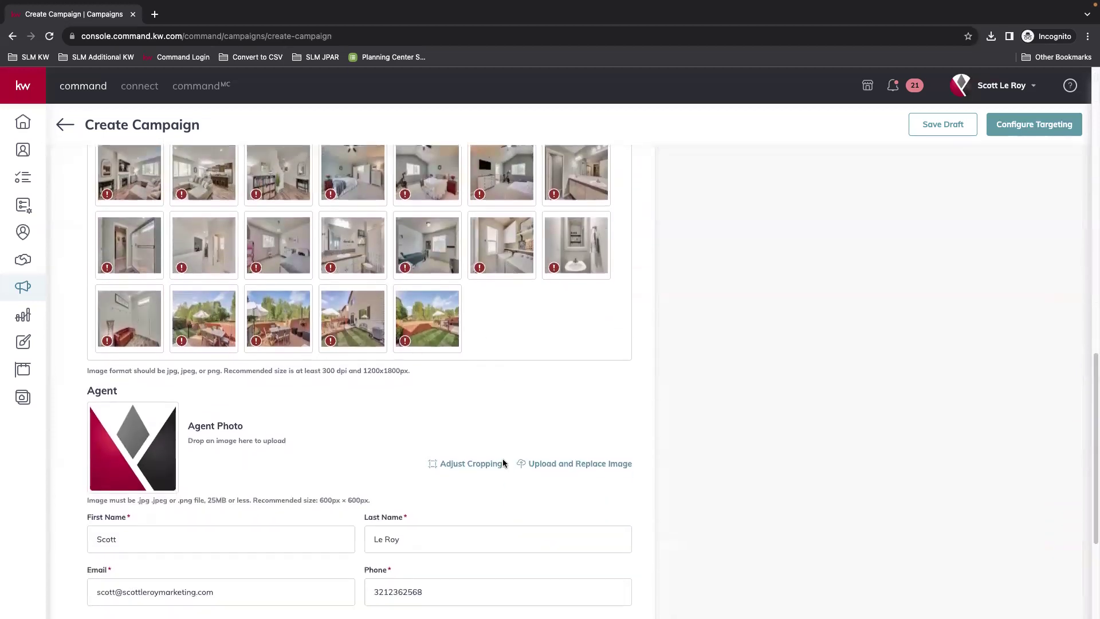
scroll(504, 465, "down", 3)
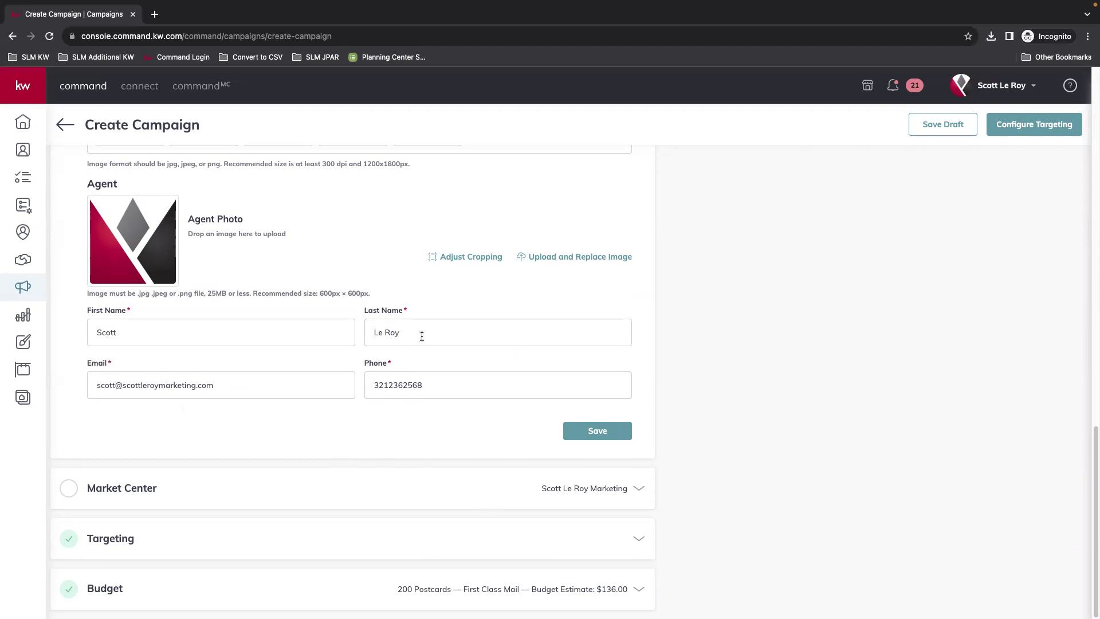
left_click(441, 388)
key("BackSpace")
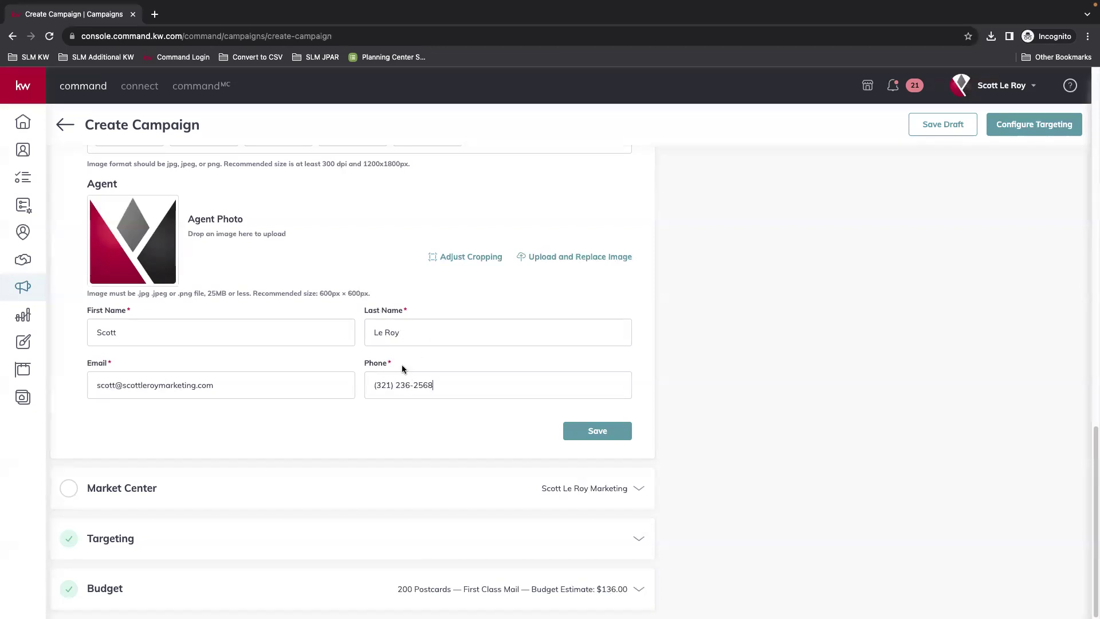
left_click(603, 431)
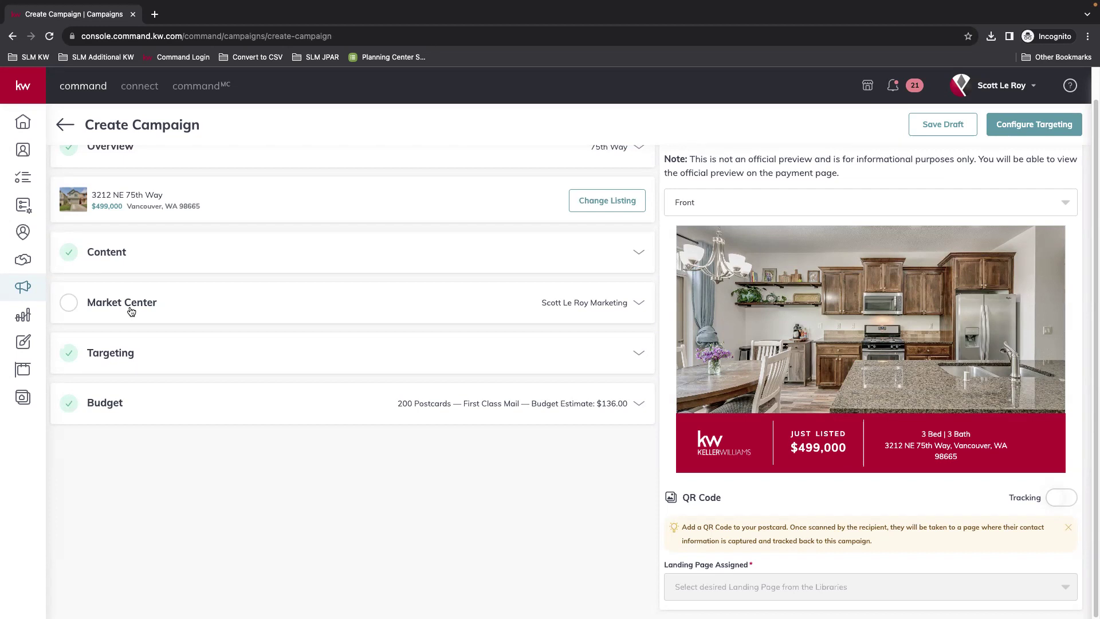
Step: Expand the Market Center details, set the state to FL, and enter 04444 as the Zip
left_click(636, 303)
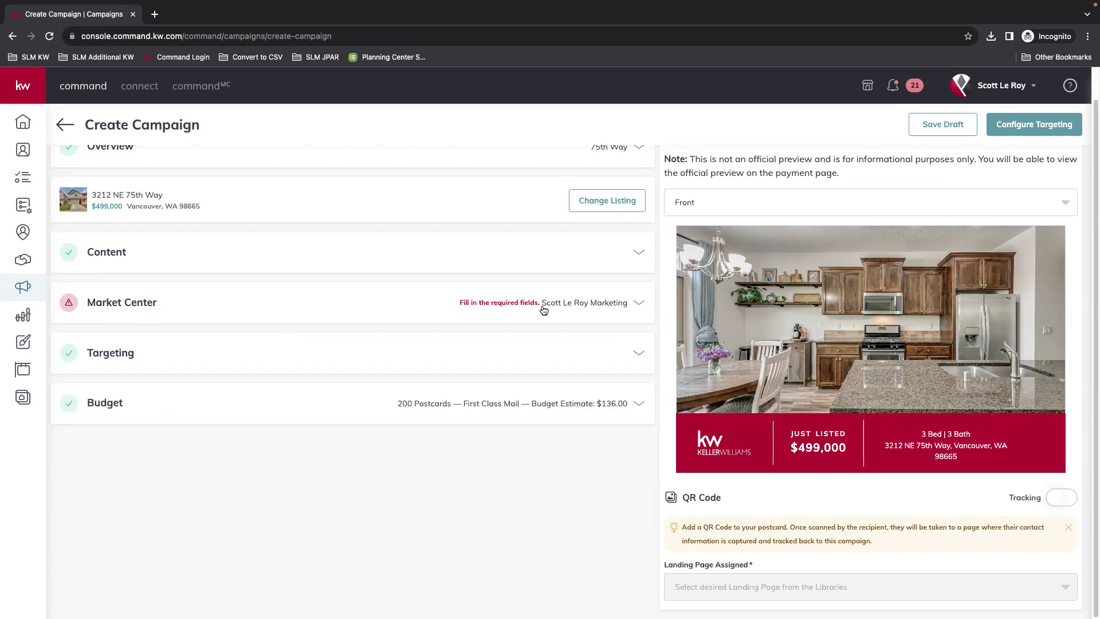
left_click(636, 301)
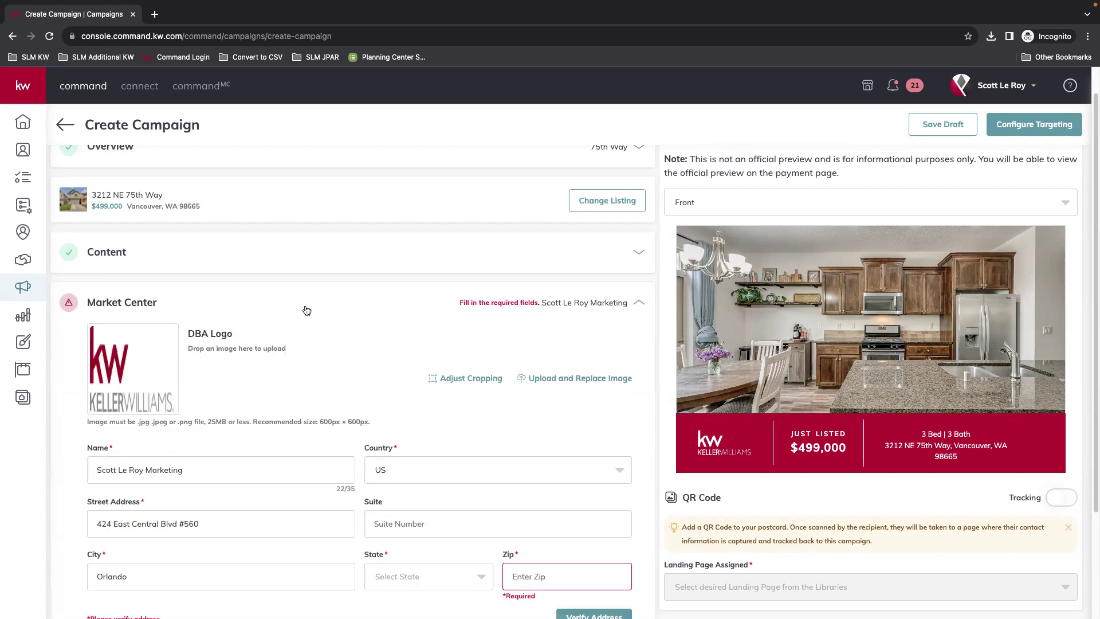
scroll(299, 315, "down", 2)
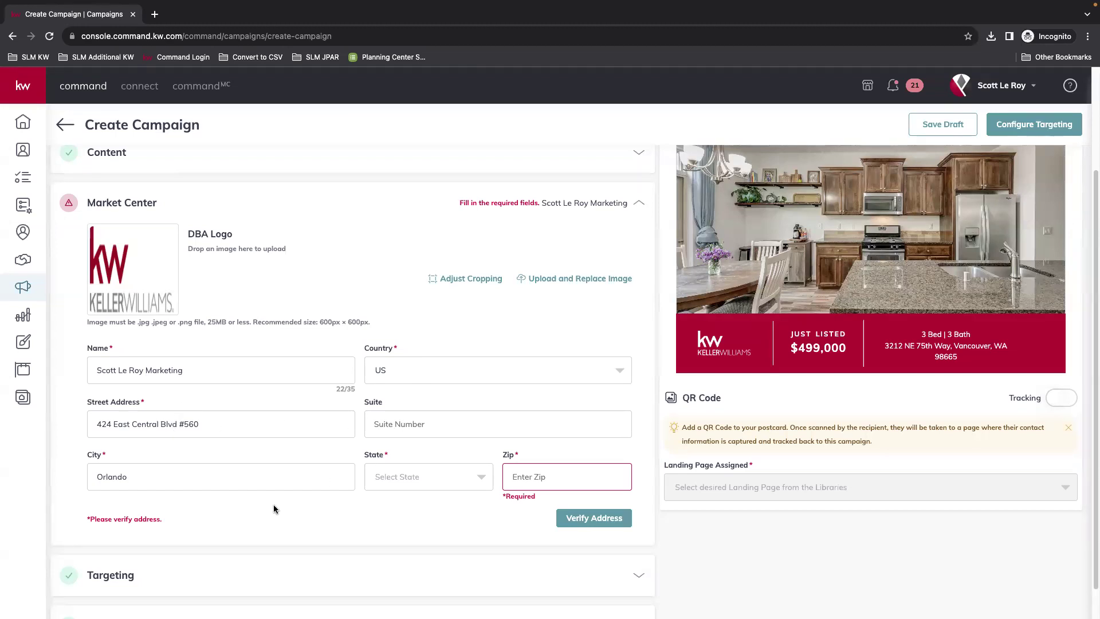
left_click(466, 479)
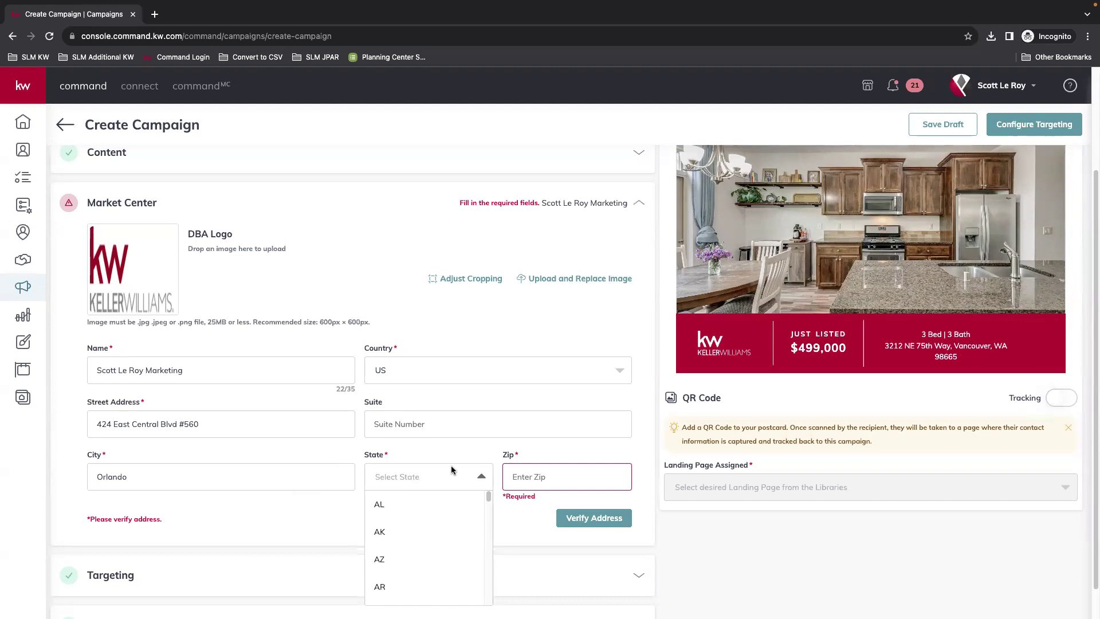
type("fl")
left_click(402, 507)
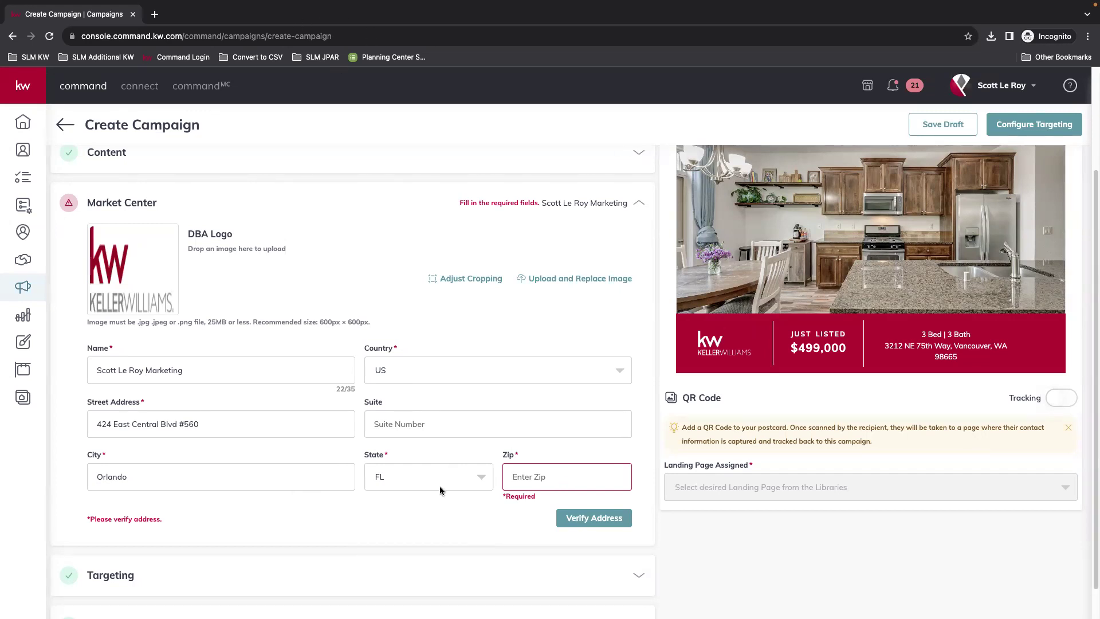
scroll(598, 523, "down", 1)
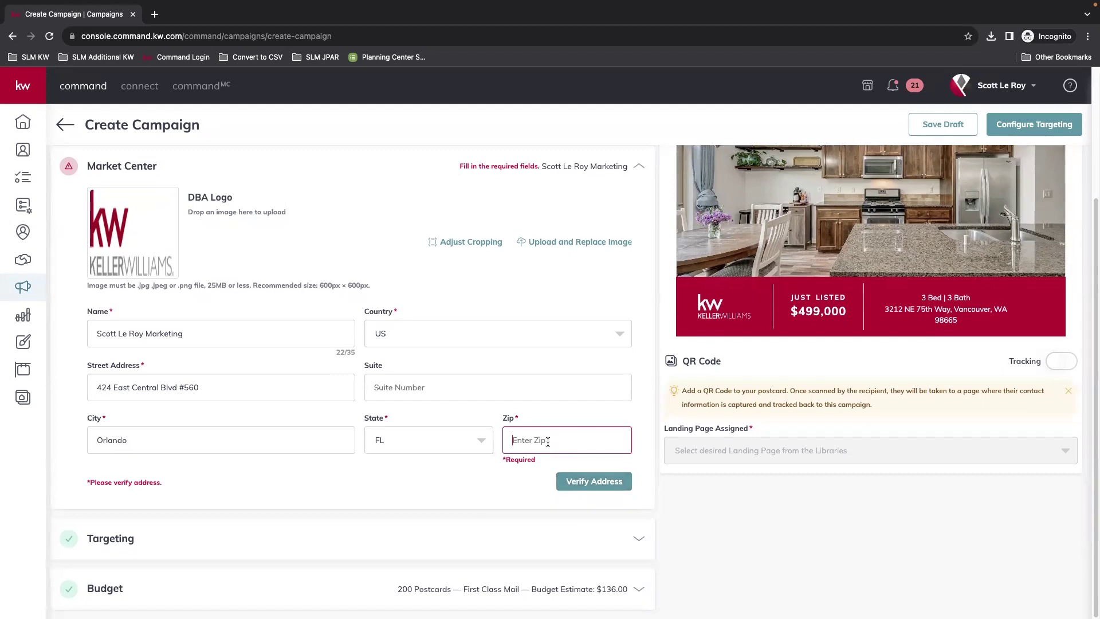
type("04444")
Step: Verify the Market Center address and accept the corrected version
left_click(579, 481)
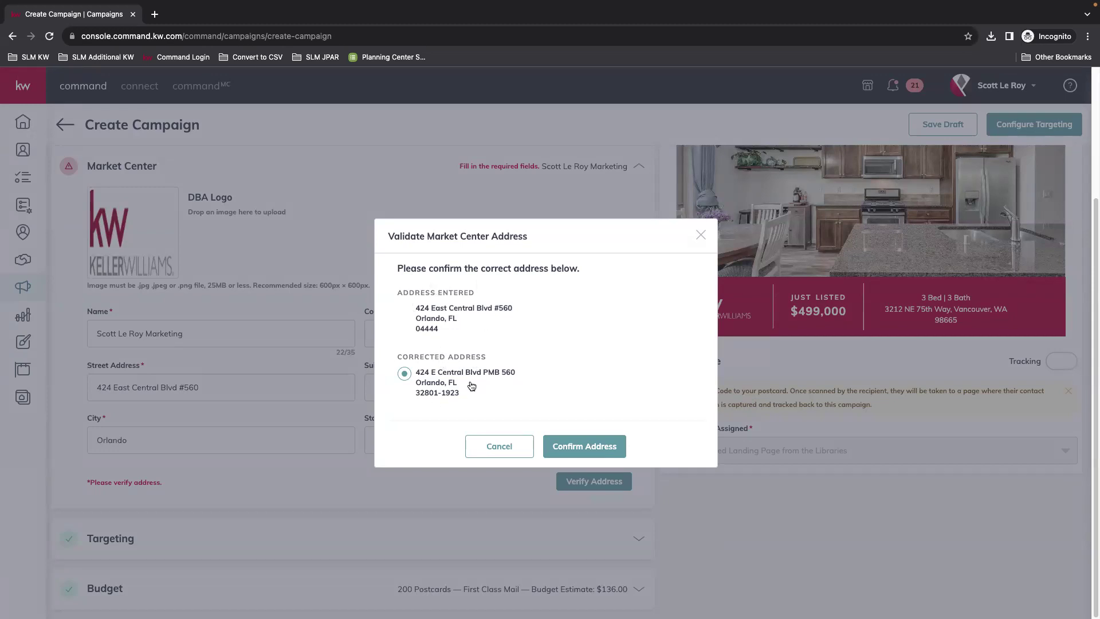
left_click(584, 447)
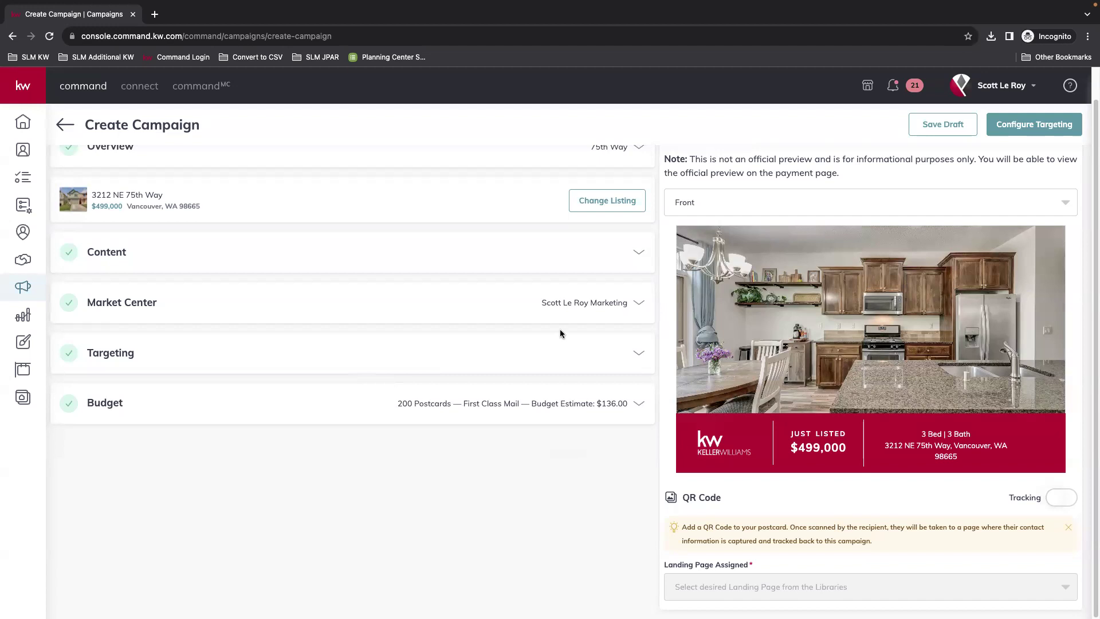
left_click(618, 351)
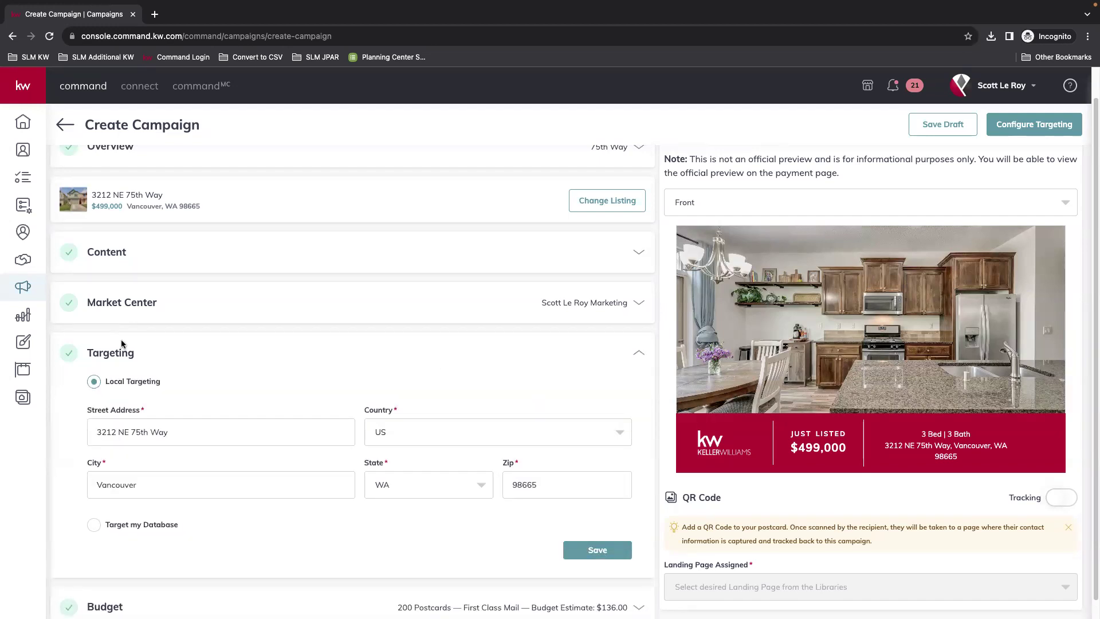
scroll(177, 354, "down", 1)
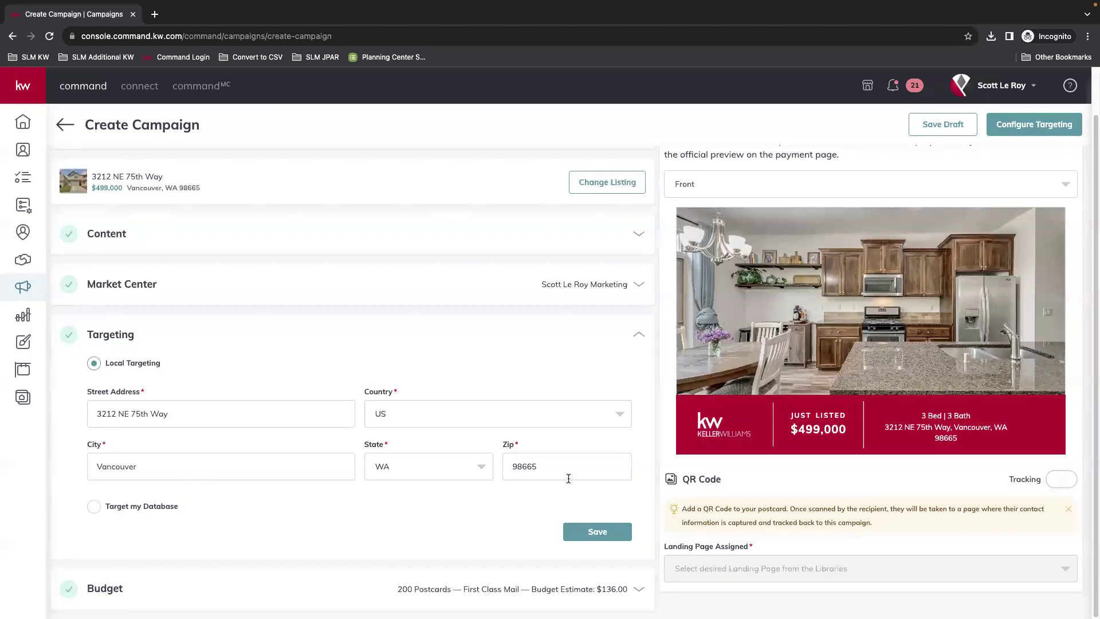
left_click(596, 535)
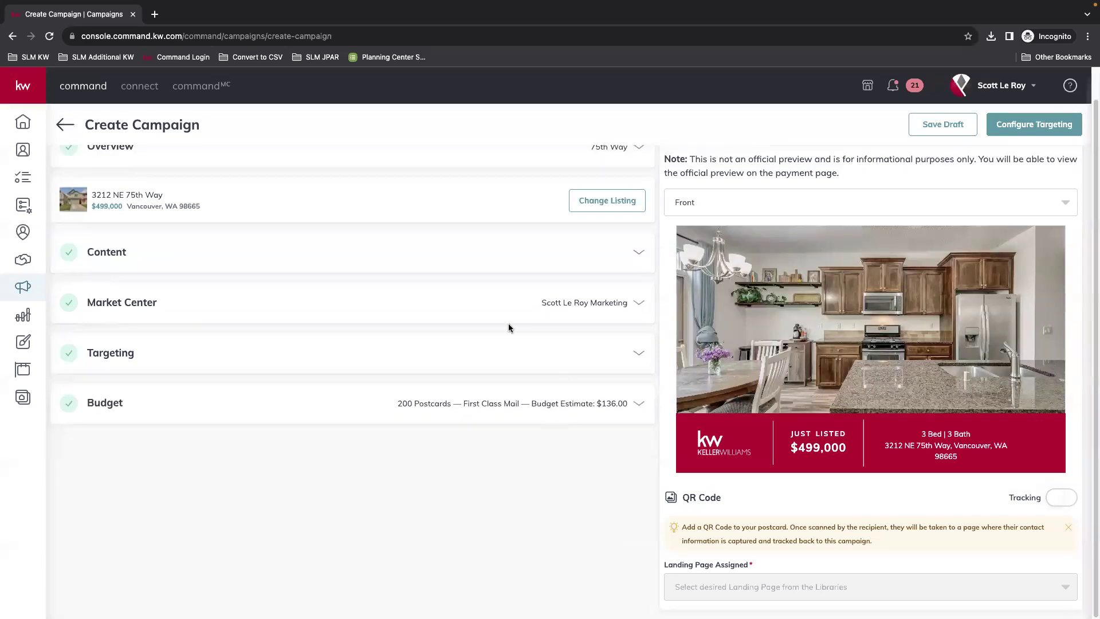
Step: Keep First Class postage in the budget settings and start changing the quantity from 200
left_click(637, 408)
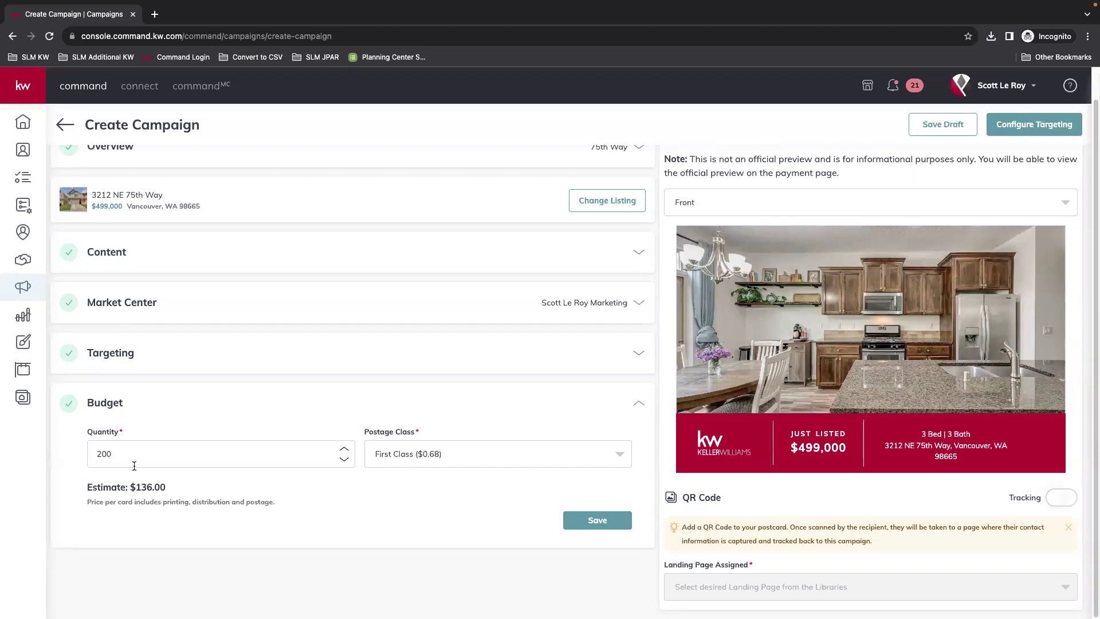
left_click(418, 458)
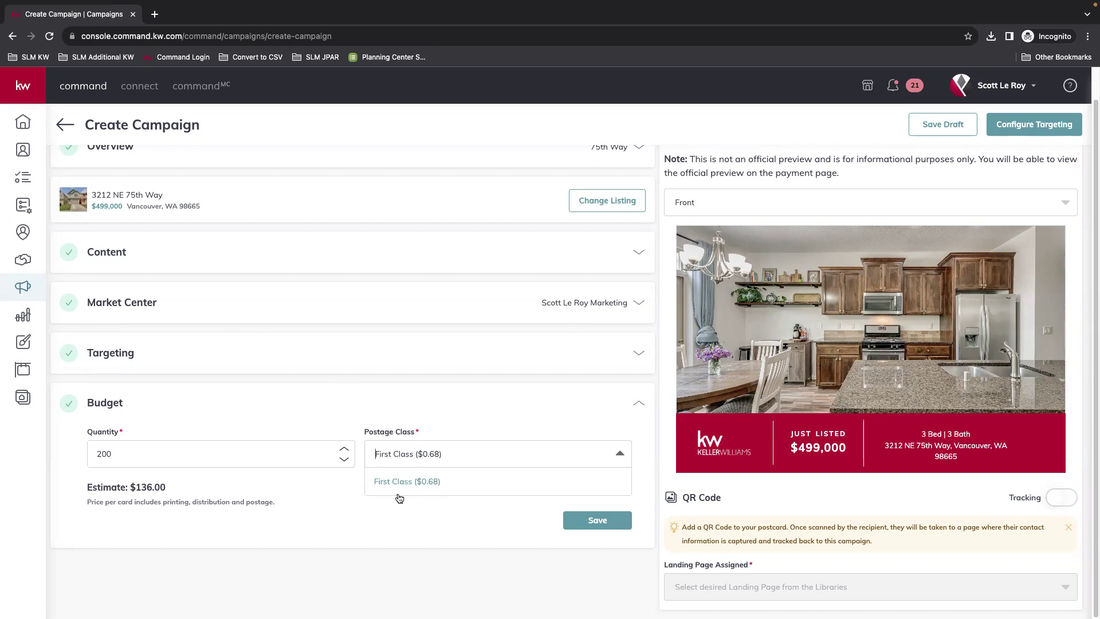
left_click(616, 454)
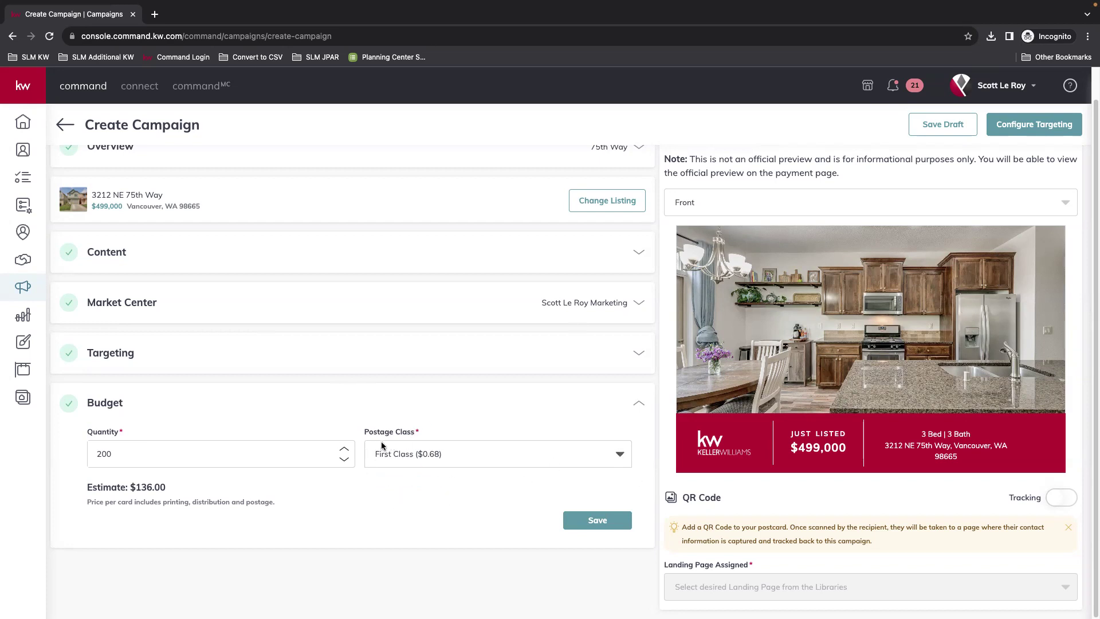
left_click(133, 453)
double_click(111, 446)
type("50")
left_click(263, 411)
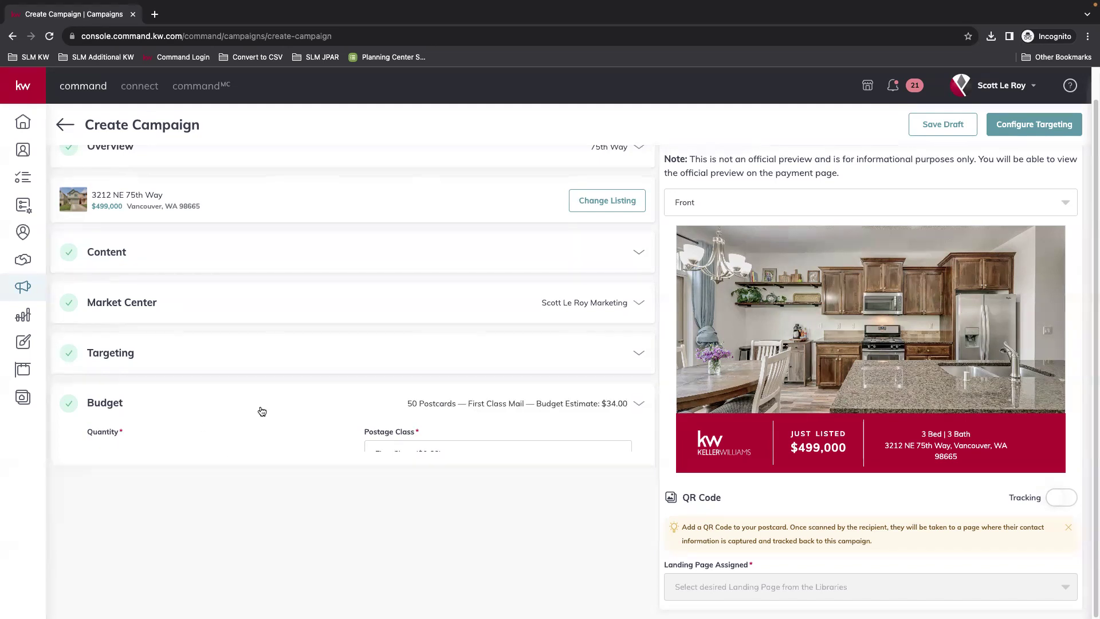
left_click(329, 422)
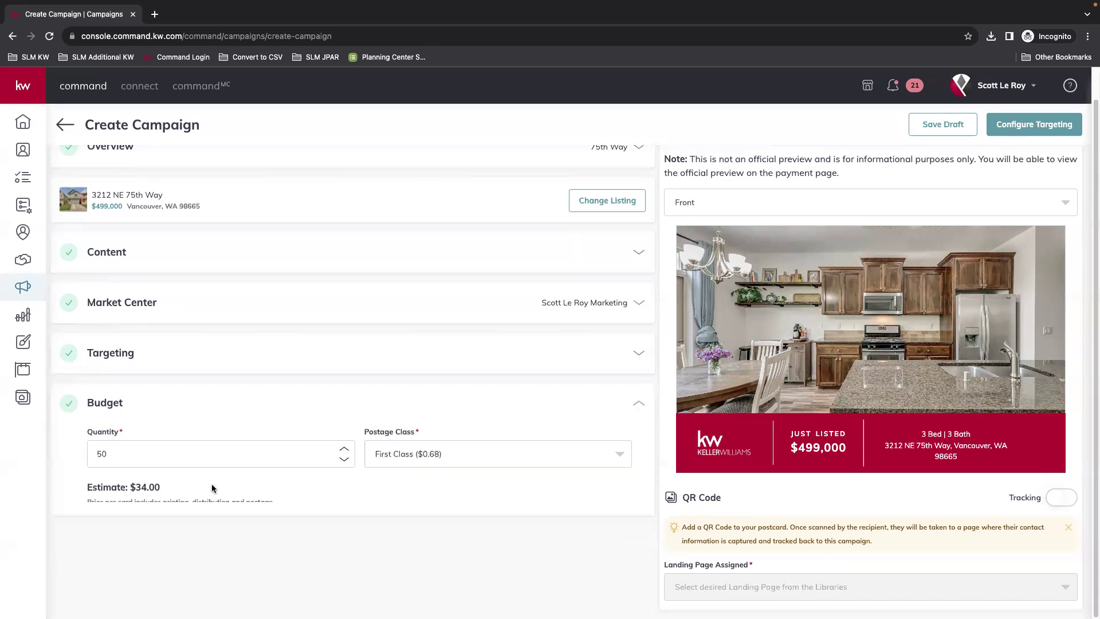
Step: Set the postcard quantity to 150 and save the $102.00 budget
left_click(345, 448)
left_click(345, 449)
key("BackSpace")
key("BackSpace")
type("150")
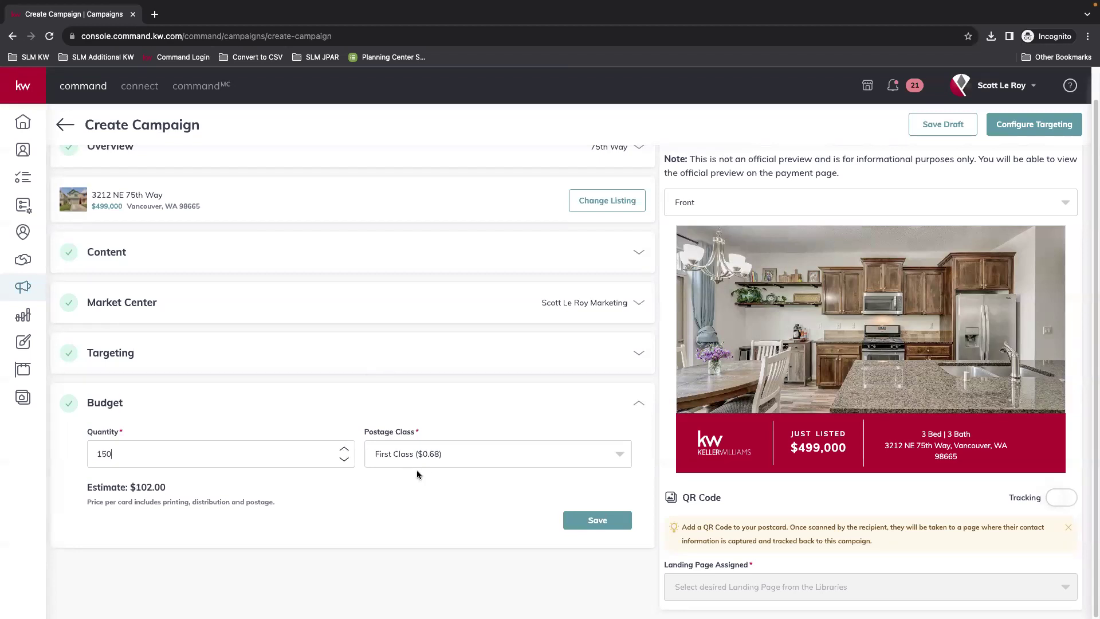
left_click(344, 460)
left_click(344, 460)
left_click(345, 460)
left_click(344, 449)
left_click(343, 449)
left_click(343, 451)
left_click(605, 525)
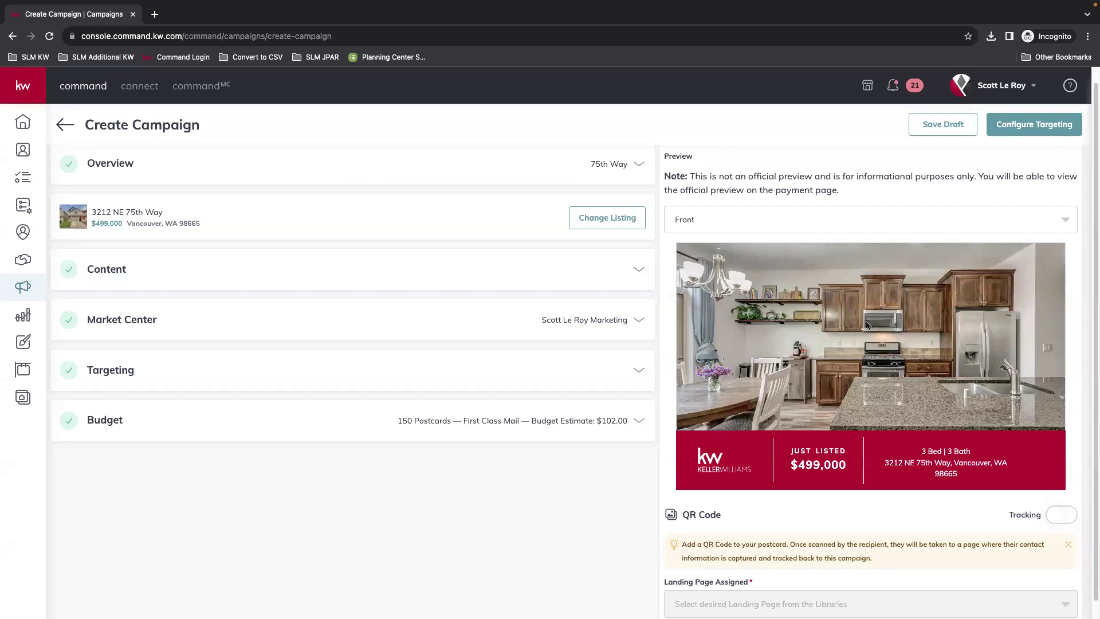
Step: Preview the postcard's Back side with the description and CURRENT RESIDENT mailing area
left_click(709, 220)
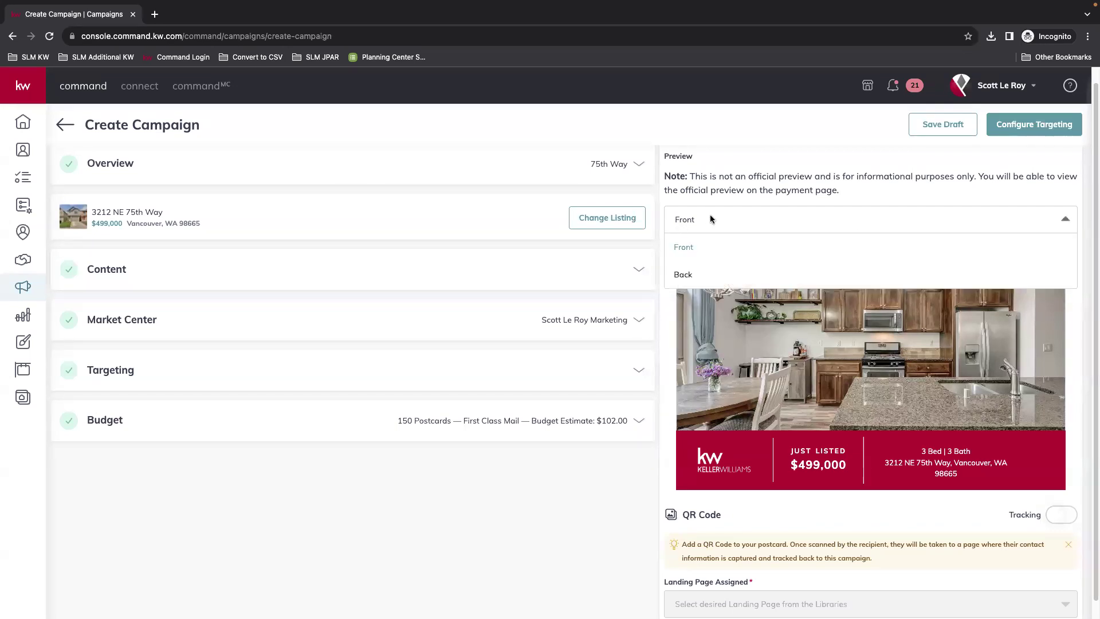
left_click(690, 276)
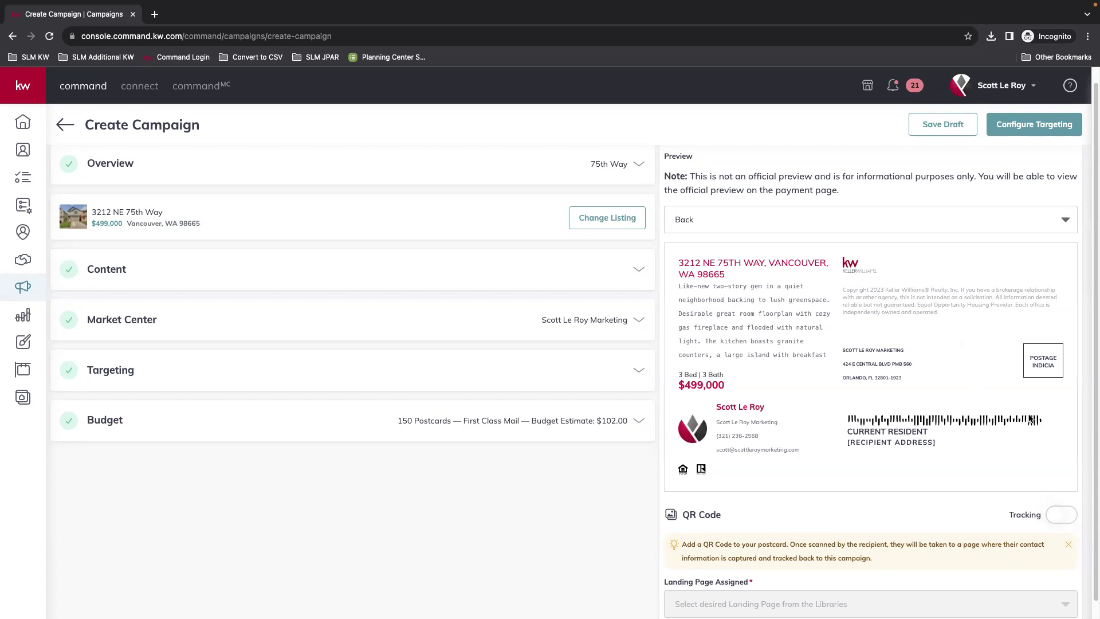
scroll(973, 453, "down", 1)
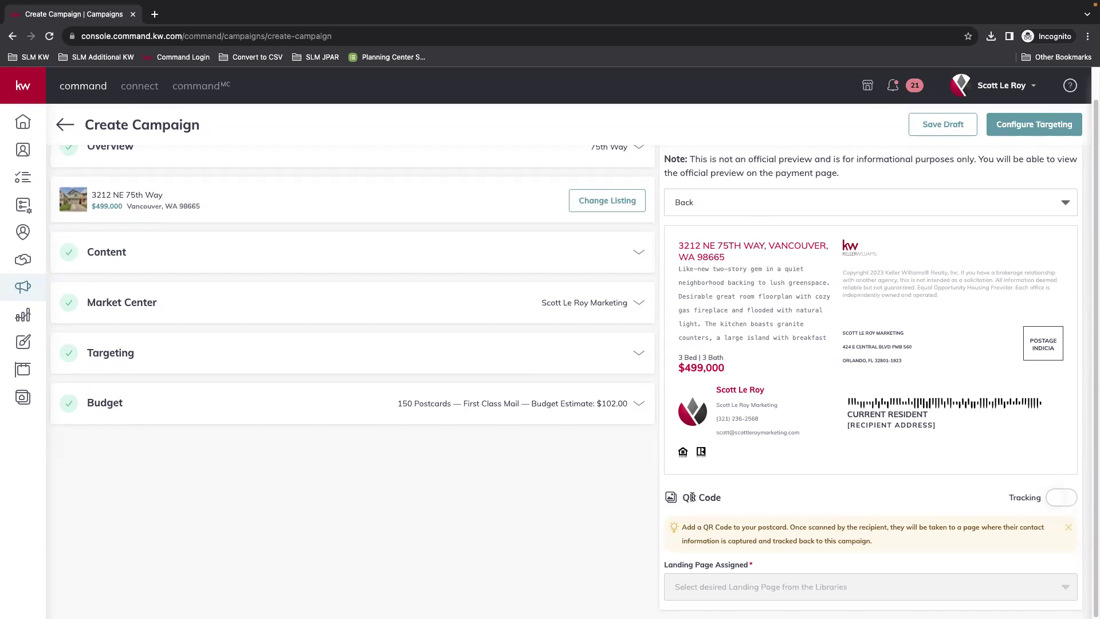
Step: Turn on QR code tracking and assign the Test landing page
left_click(1065, 499)
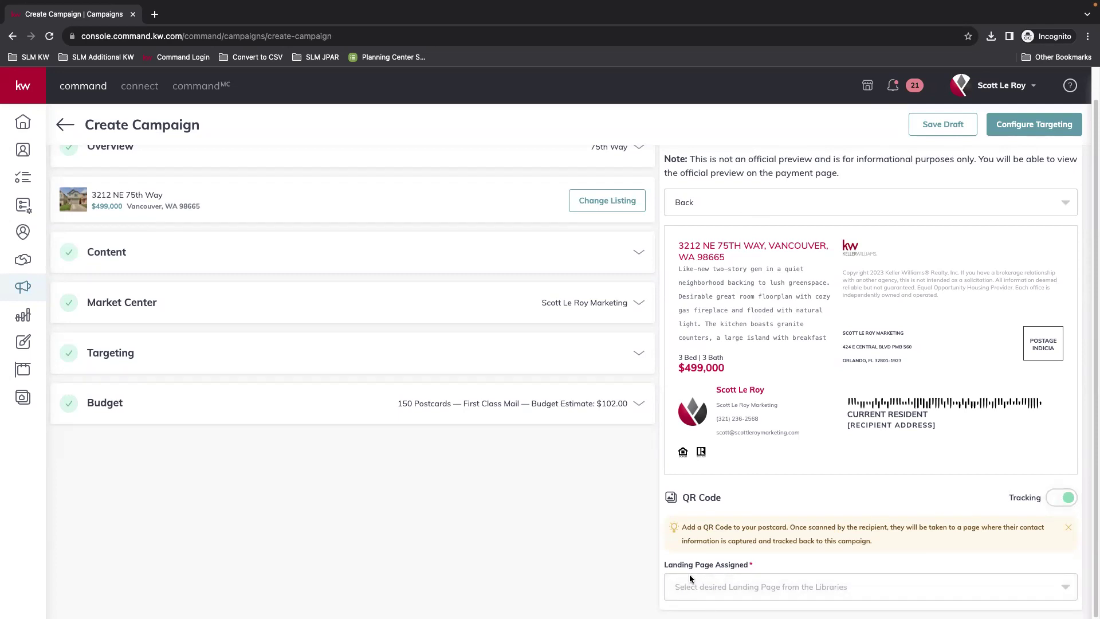
left_click(1066, 587)
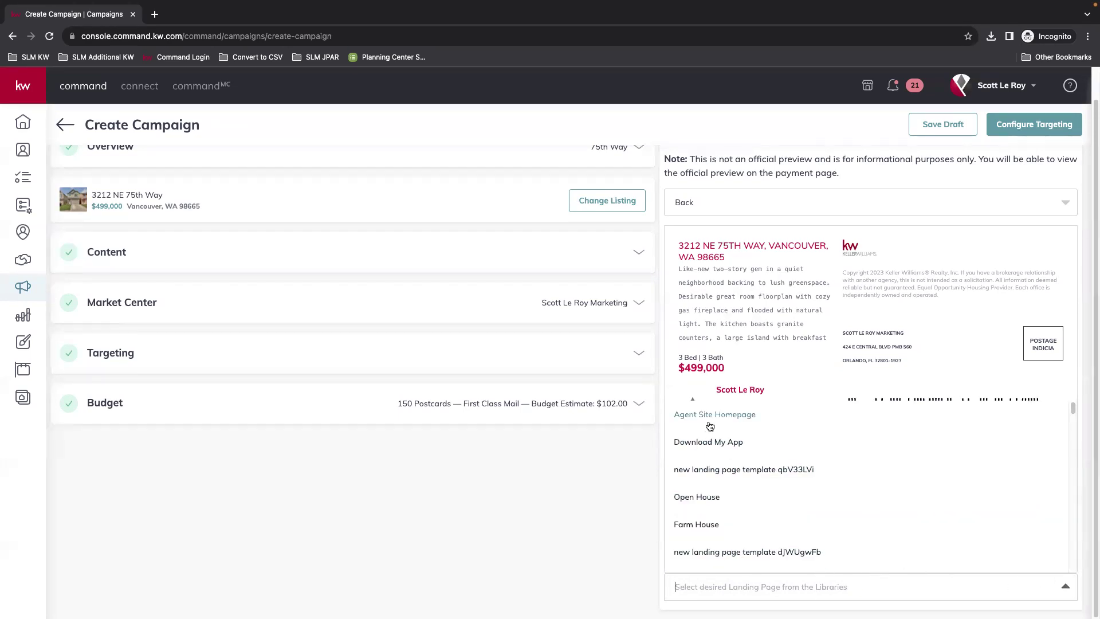
scroll(869, 546, "down", 1)
scroll(869, 546, "down", 5)
scroll(929, 548, "down", 8)
scroll(928, 548, "down", 8)
scroll(930, 546, "up", 8)
scroll(929, 544, "up", 10)
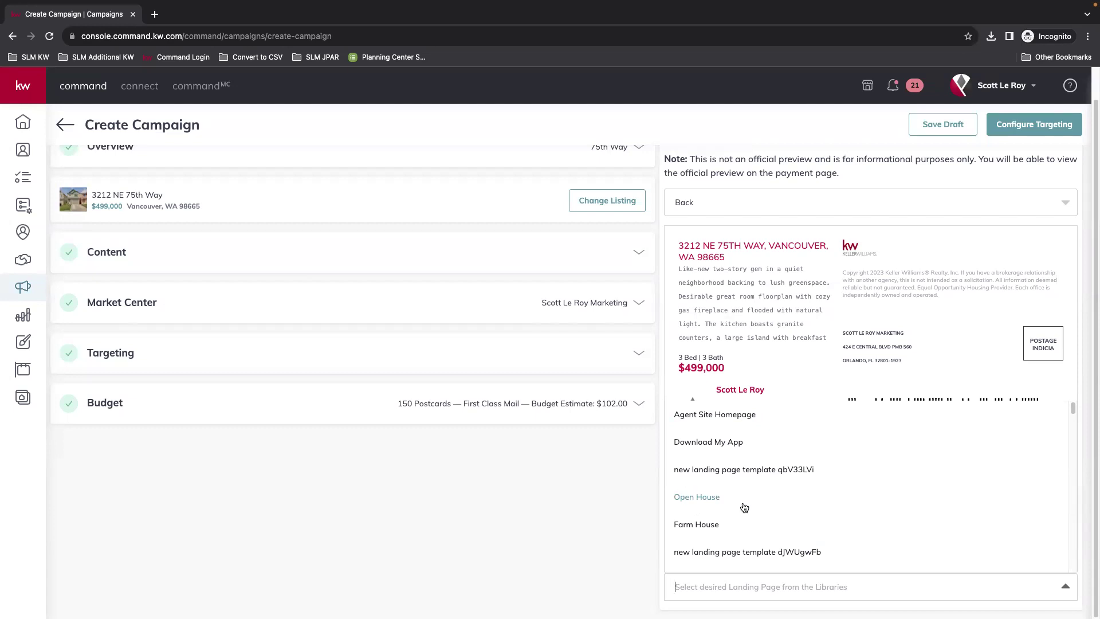
scroll(748, 550, "down", 1)
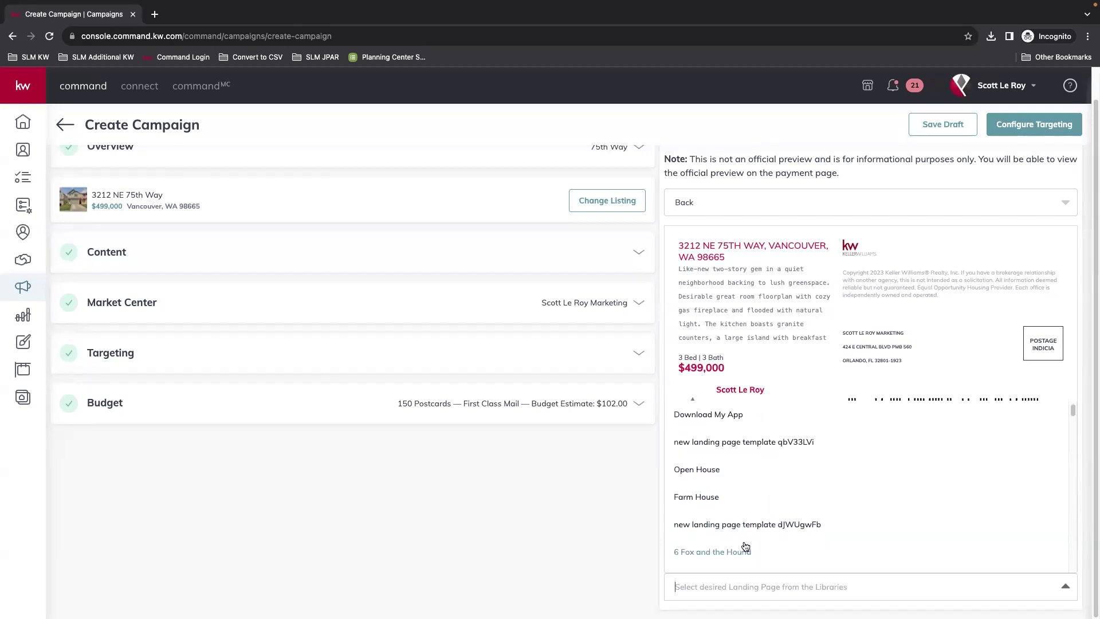
scroll(750, 549, "down", 3)
left_click(685, 562)
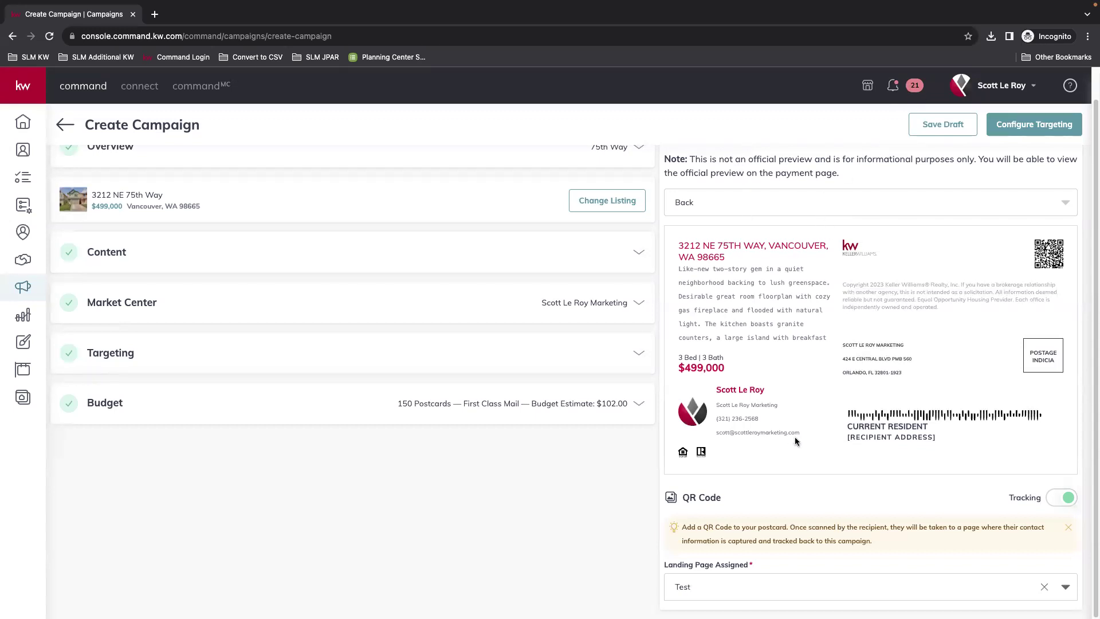
scroll(840, 473, "up", 1)
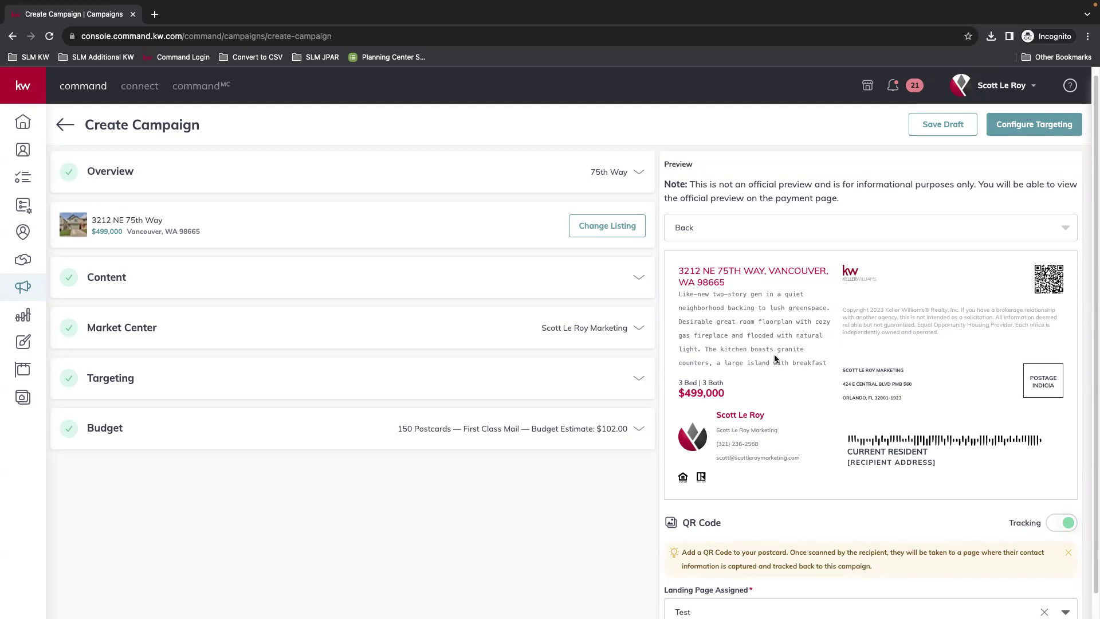
scroll(946, 475, "up", 1)
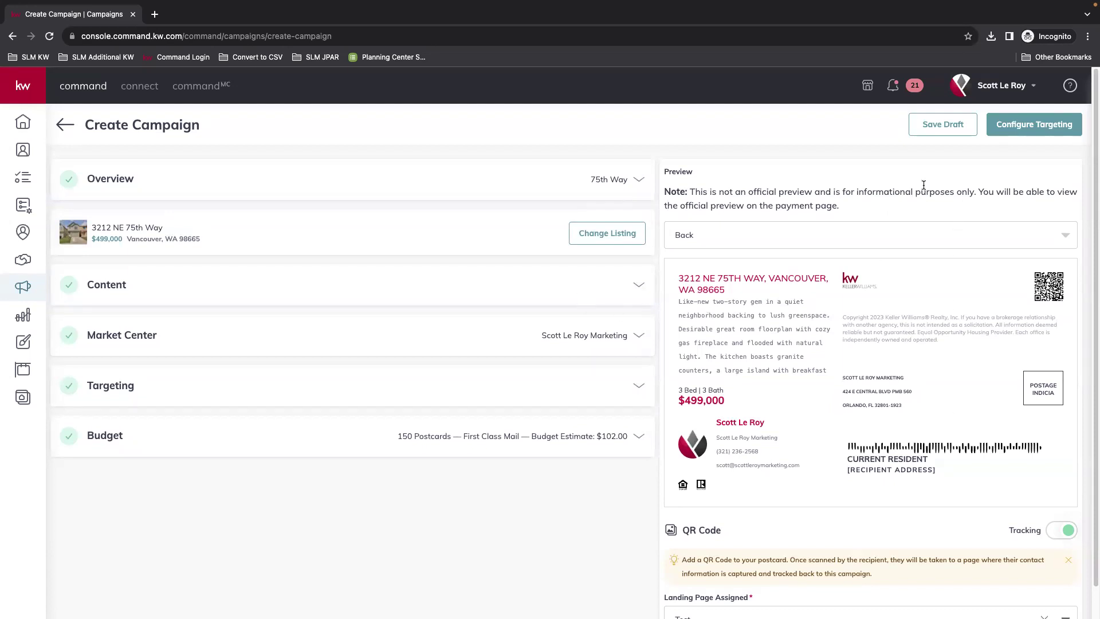
Step: Proceed to Configure Targeting and confirm creating the campaign
left_click(1041, 126)
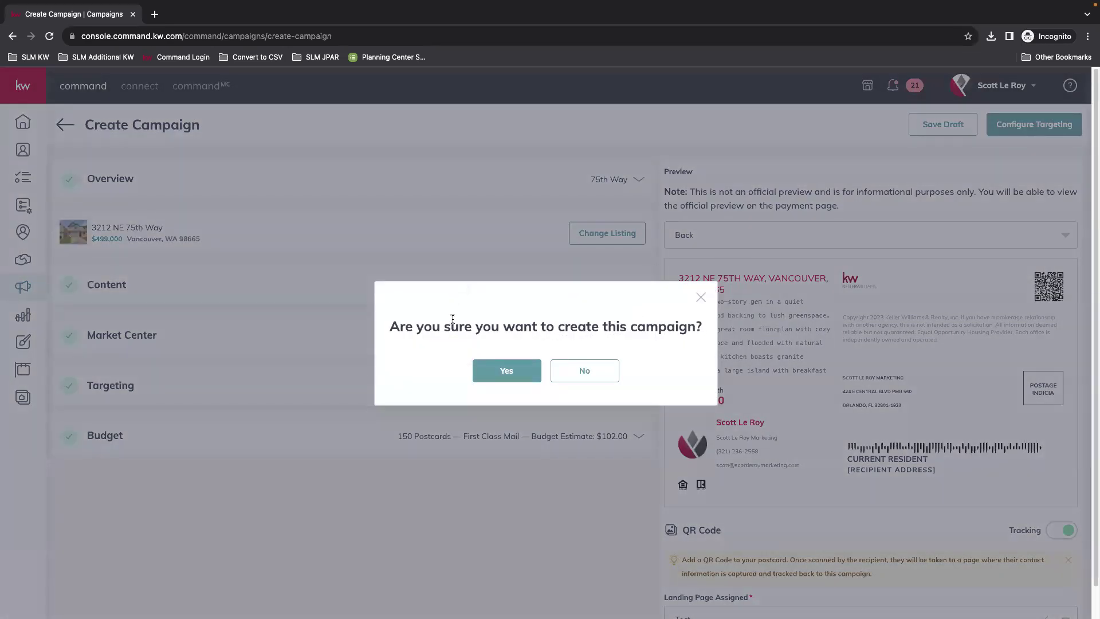
left_click(507, 372)
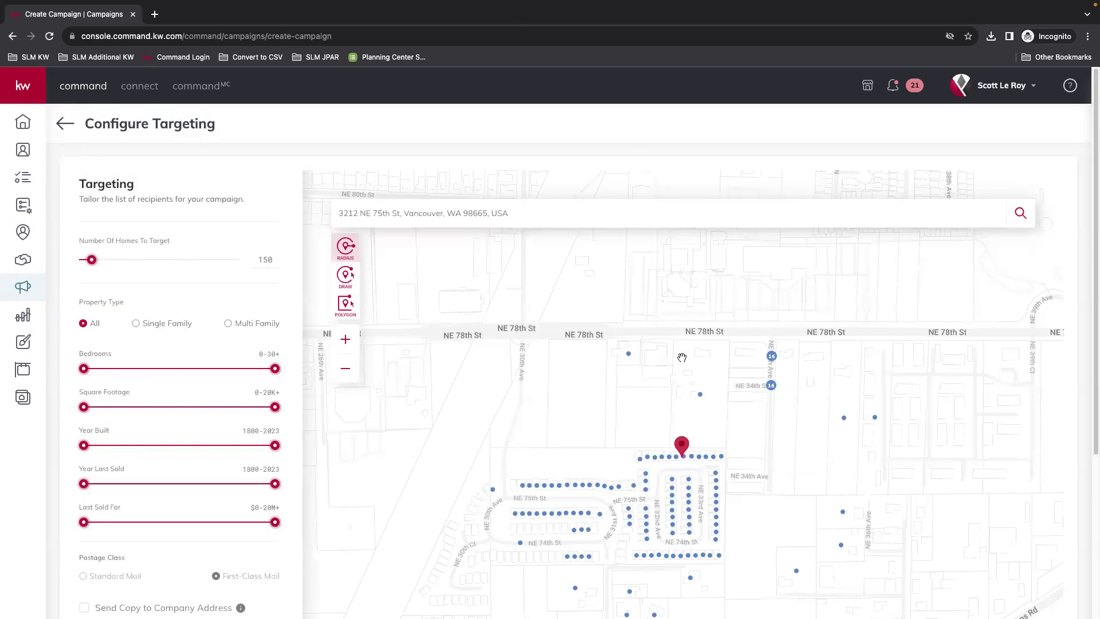
Step: Limit the targeted homes to Single Family properties
left_click_drag(682, 356, 645, 283)
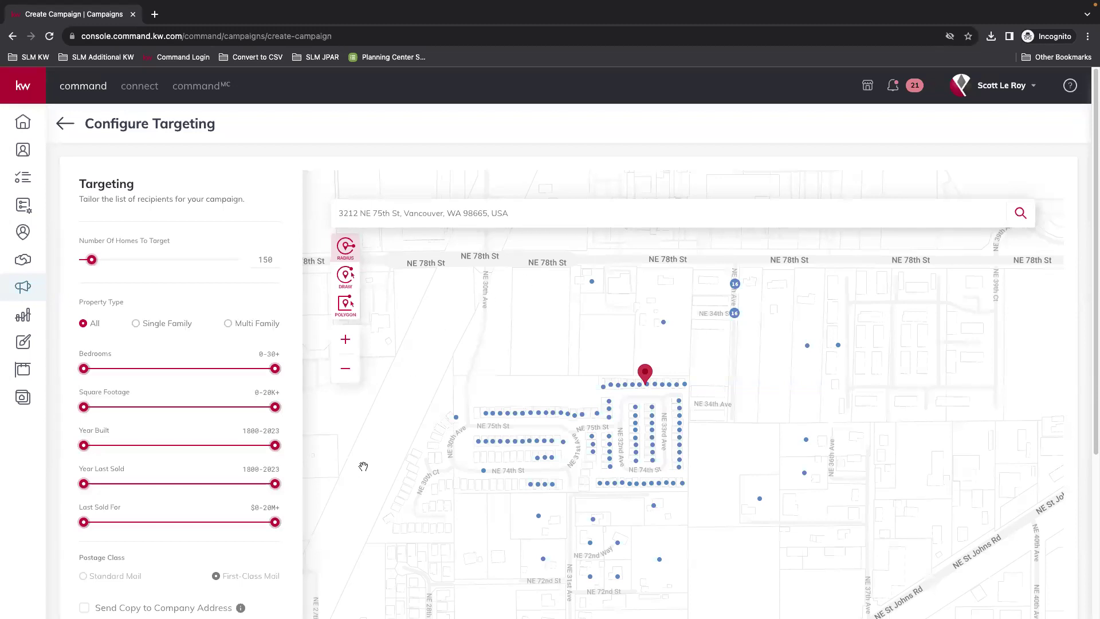
left_click_drag(733, 490, 726, 456)
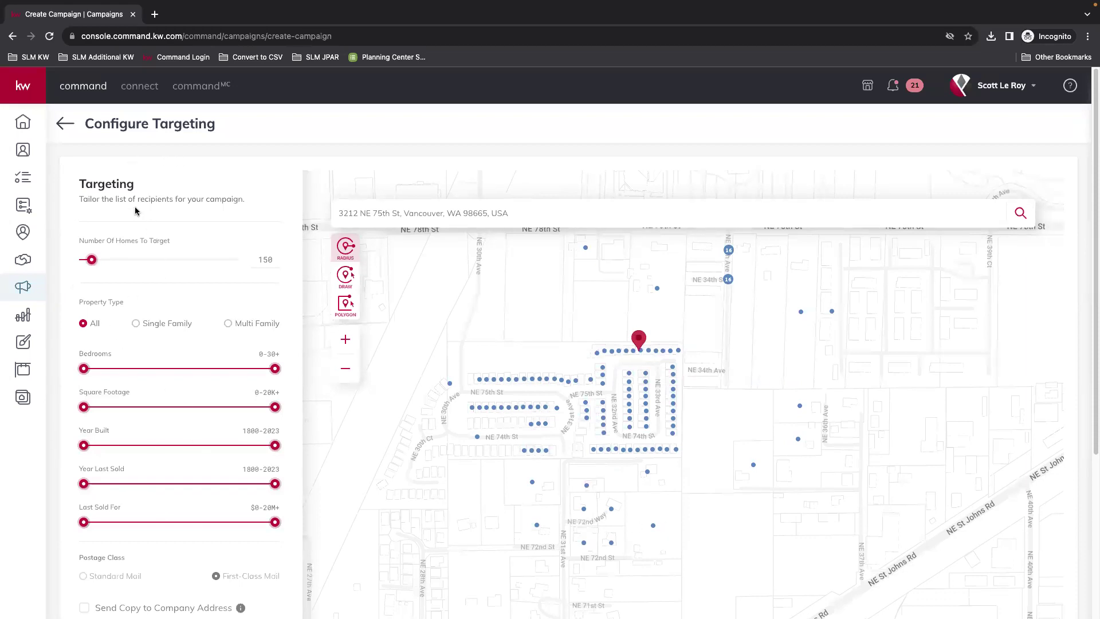
scroll(65, 298, "down", 1)
scroll(64, 298, "down", 1)
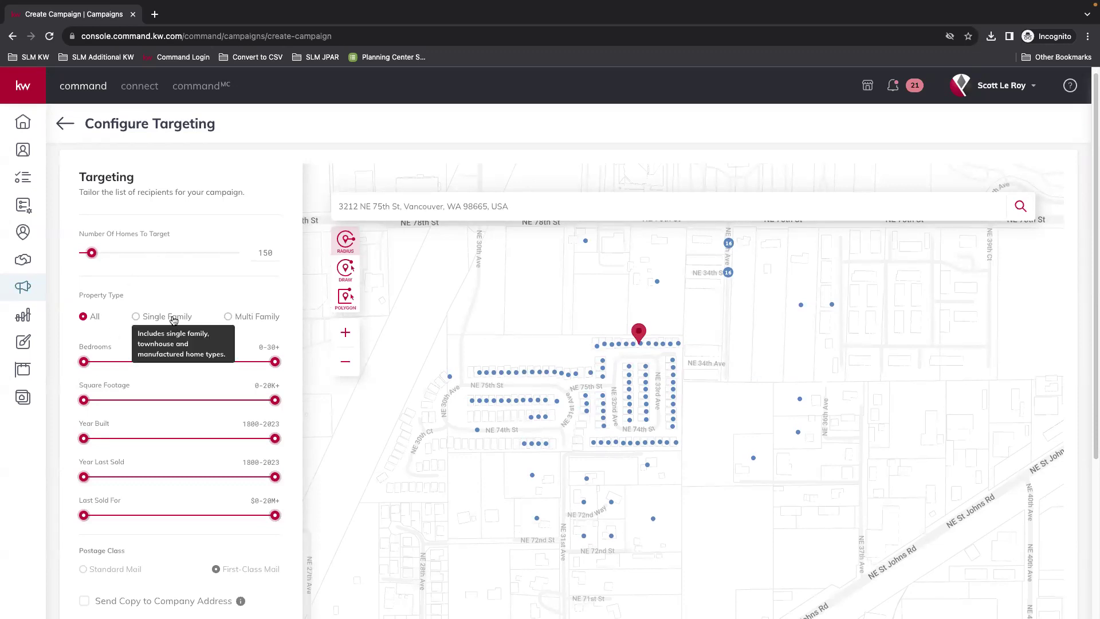
left_click(138, 318)
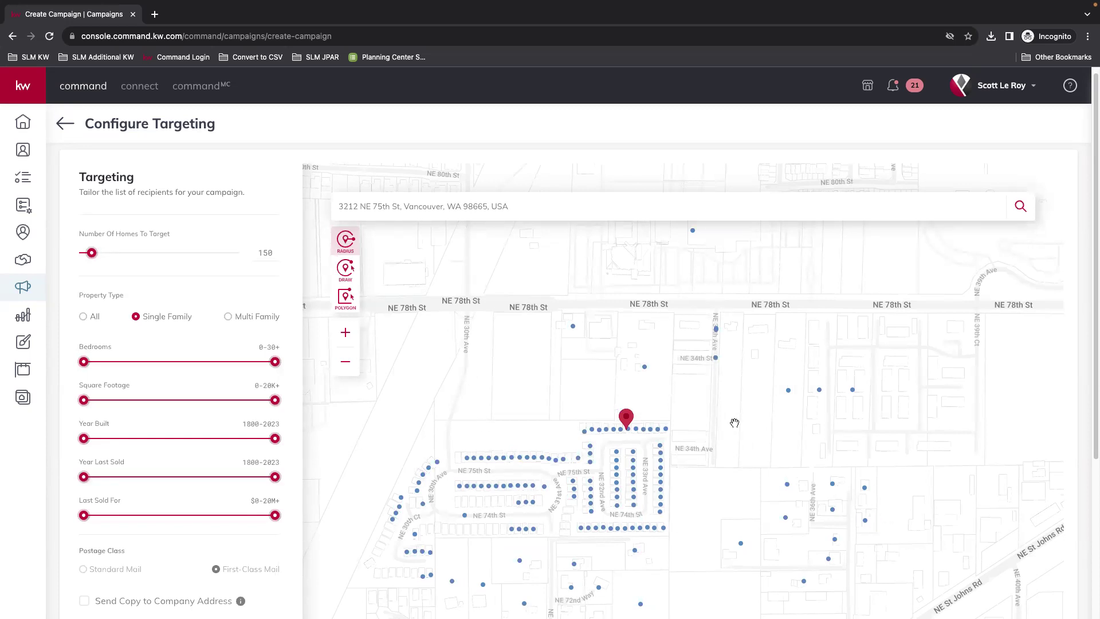
Step: Narrow bedrooms to 0-7 and square footage to 1,257-9,937
mouse_move(273, 317)
left_click_drag(231, 367, 178, 369)
left_click(233, 356)
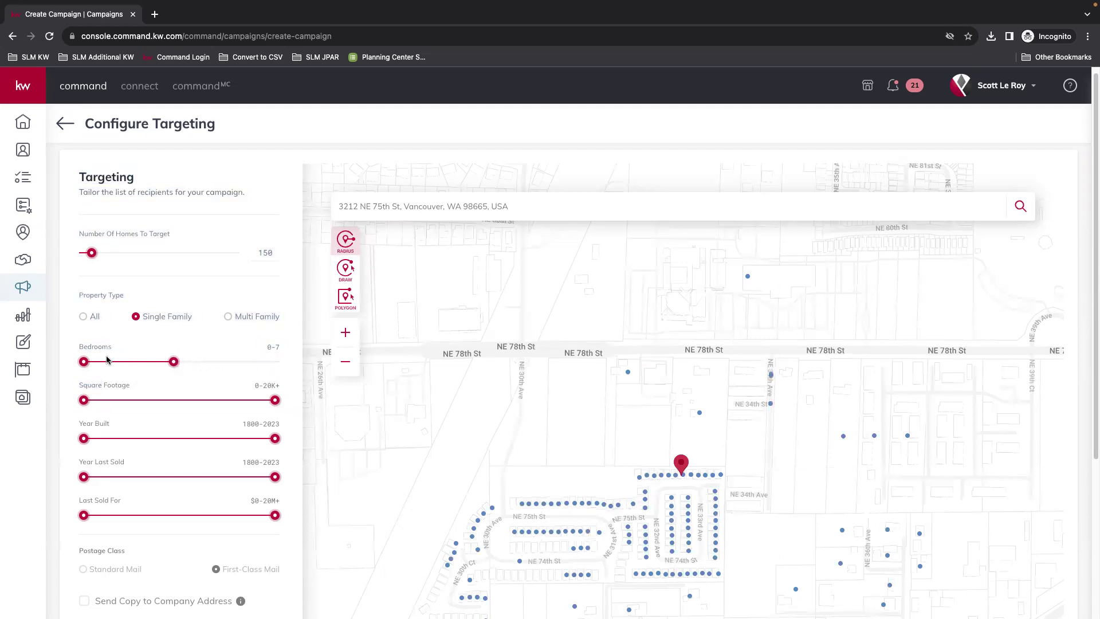
scroll(246, 360, "down", 1)
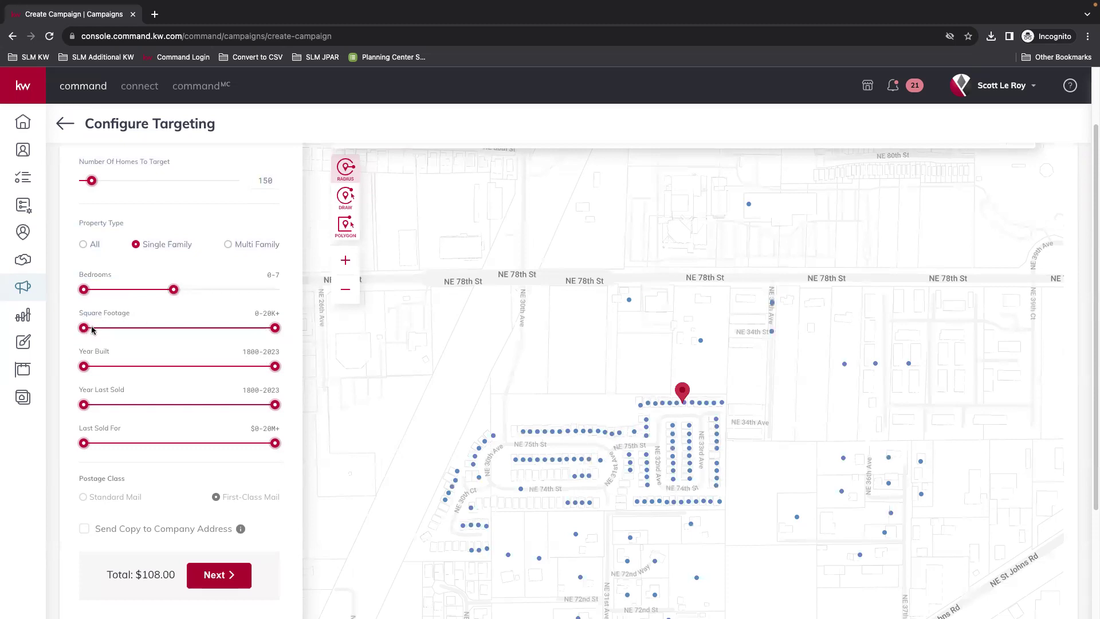
left_click_drag(91, 329, 103, 329)
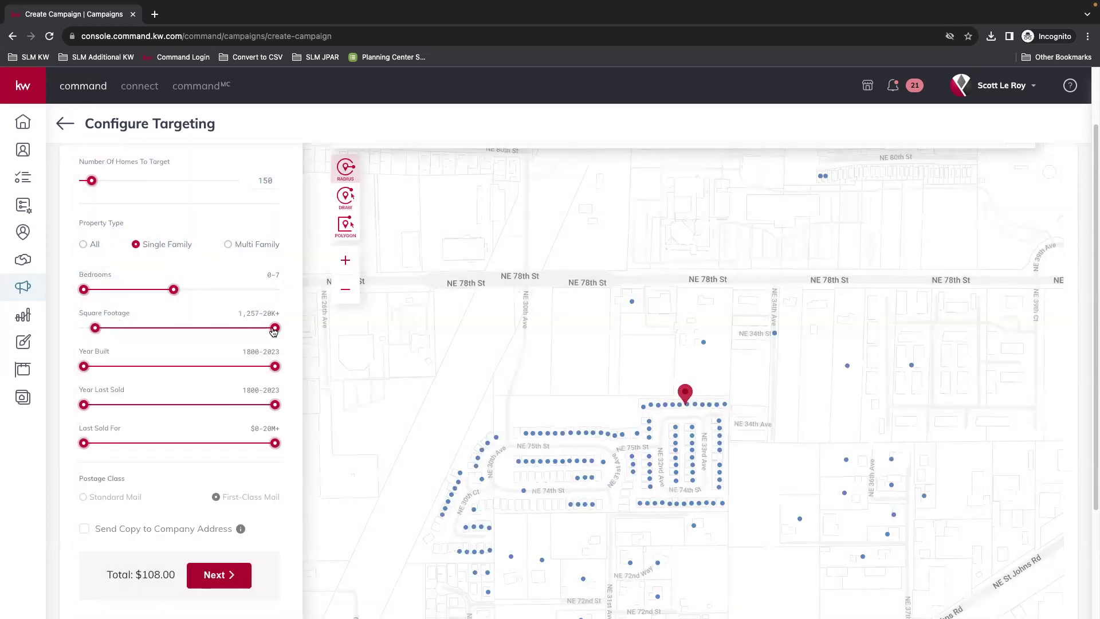
left_click_drag(274, 331, 183, 328)
left_click(227, 314)
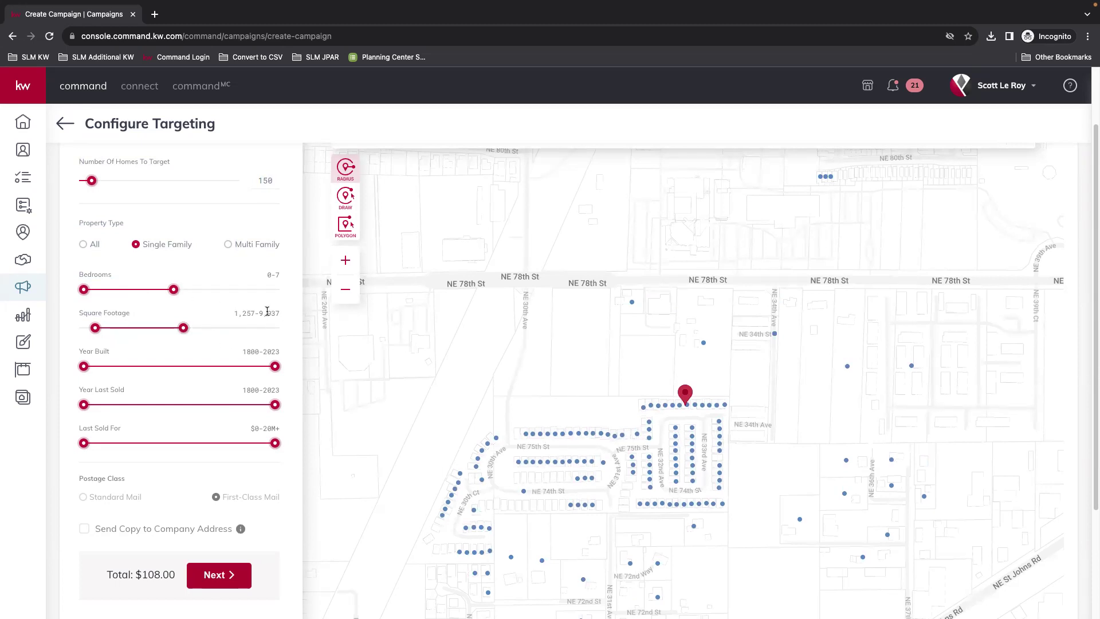
left_click_drag(229, 314, 294, 316)
Step: Set the build-year range to 1902-2019 and last-sold years to 1800-2021
left_click(830, 178)
left_click_drag(85, 367, 113, 368)
left_click_drag(274, 367, 183, 367)
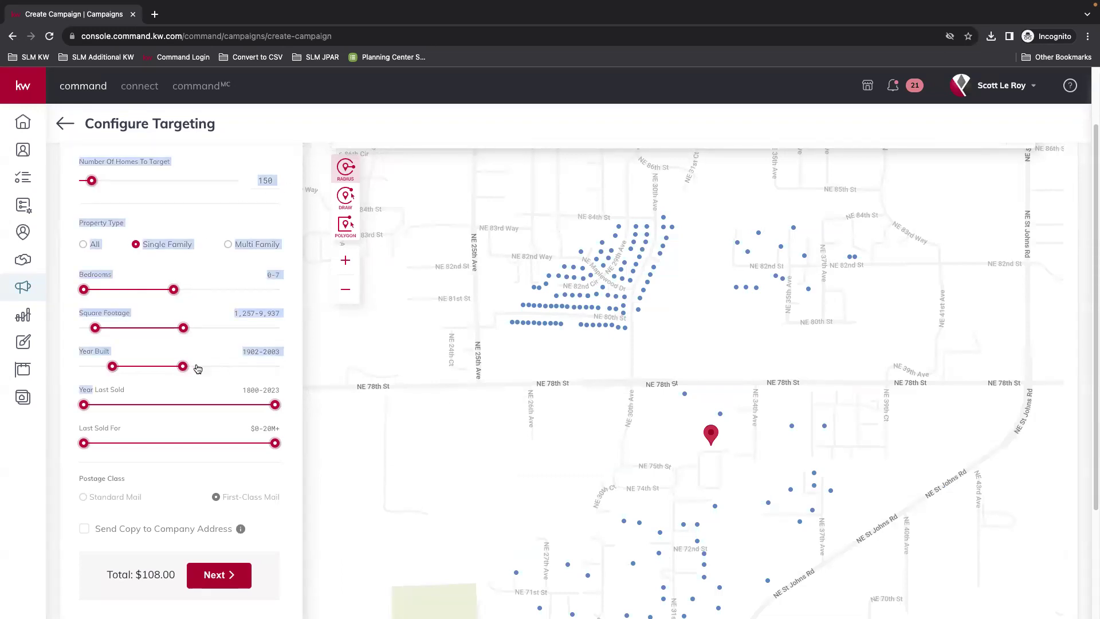
double_click(183, 370)
left_click_drag(183, 367, 243, 367)
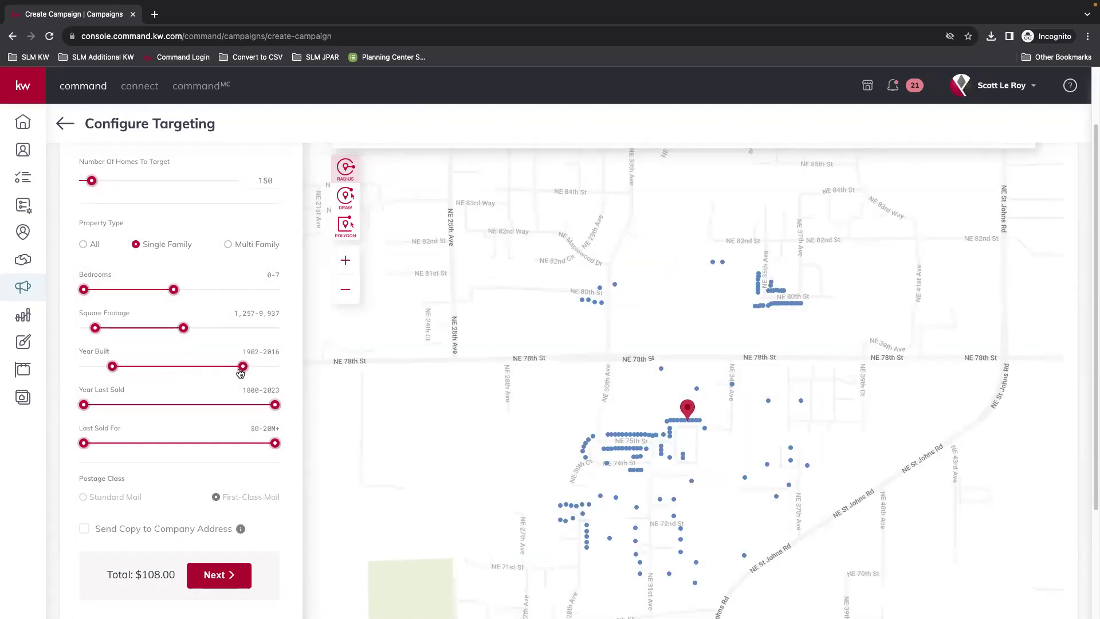
left_click_drag(243, 366, 259, 367)
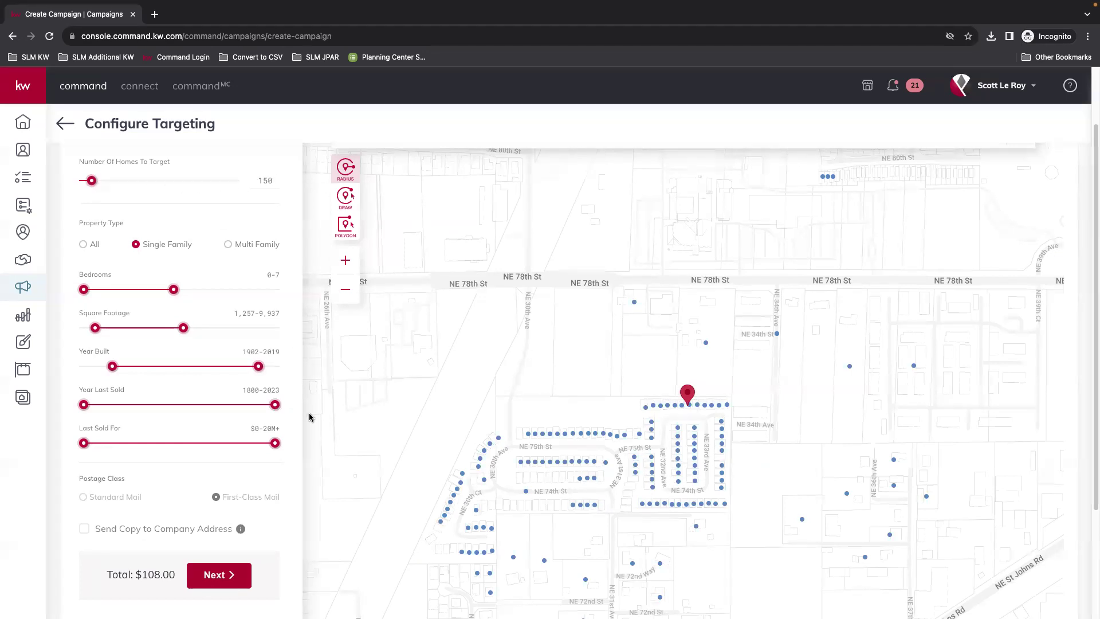
left_click_drag(276, 405, 245, 405)
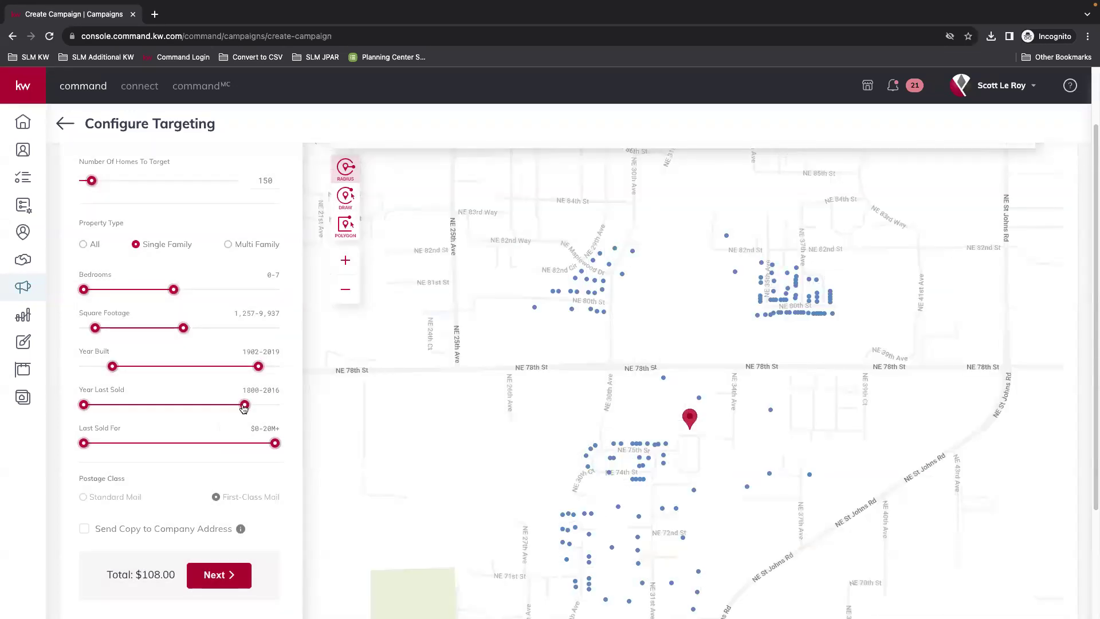
left_click_drag(245, 404, 269, 404)
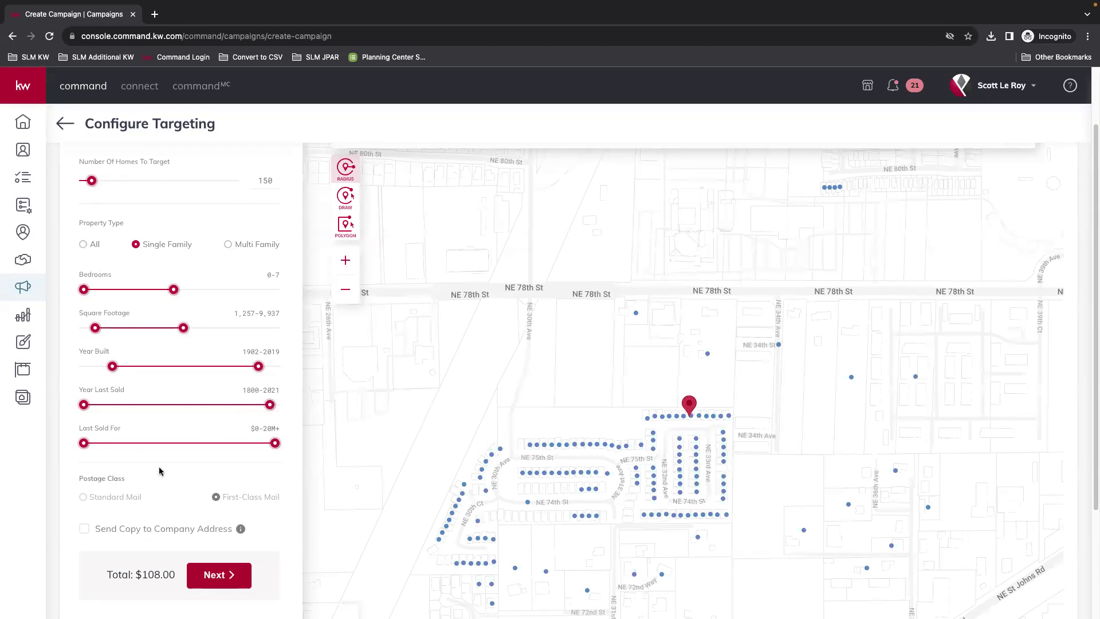
scroll(127, 390, "down", 3)
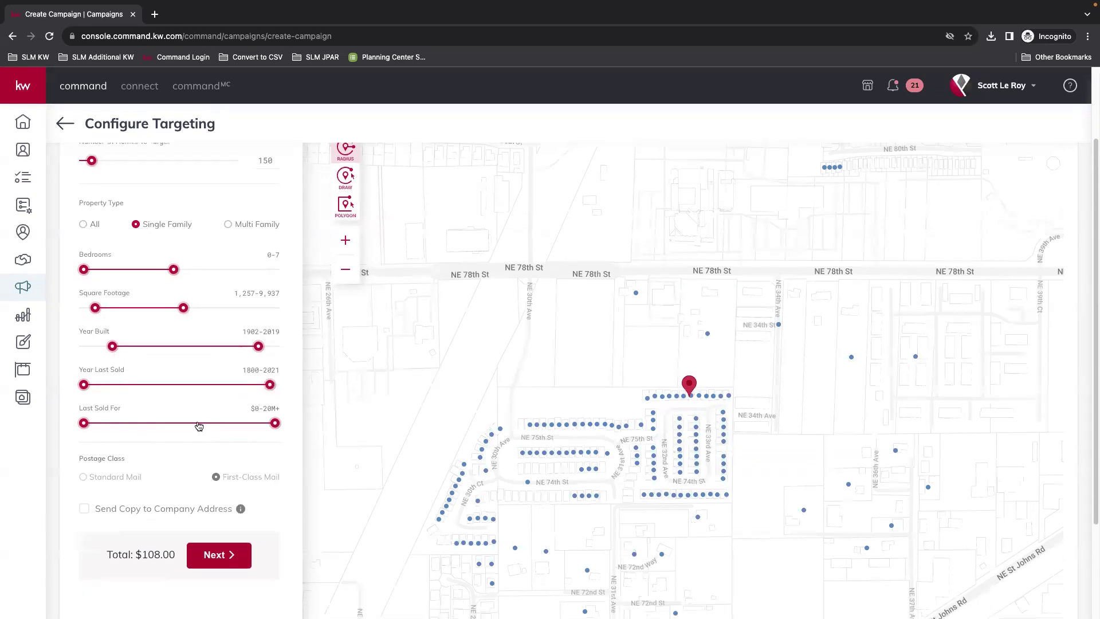
Step: Send a copy to the company address, bringing the total to $108.72
left_click(84, 430)
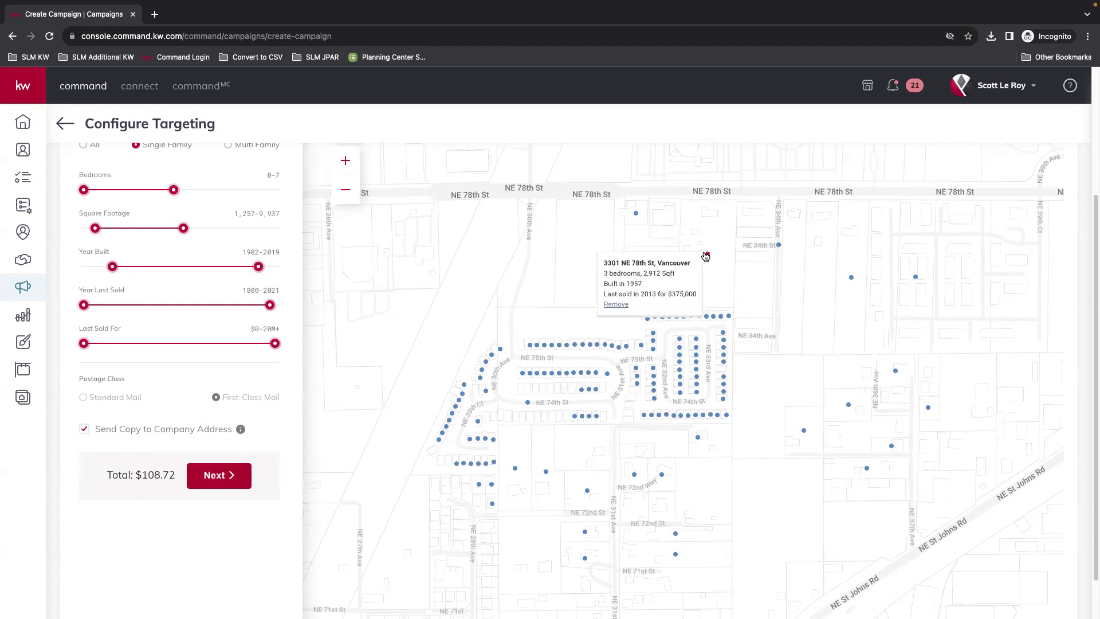
mouse_move(722, 368)
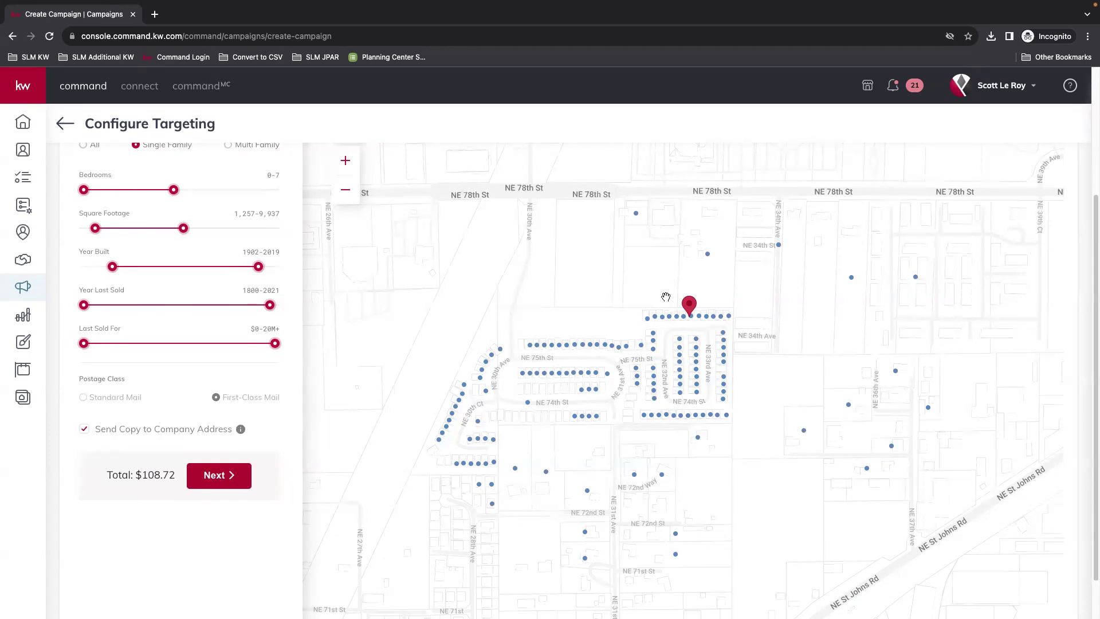
mouse_move(680, 340)
mouse_move(691, 321)
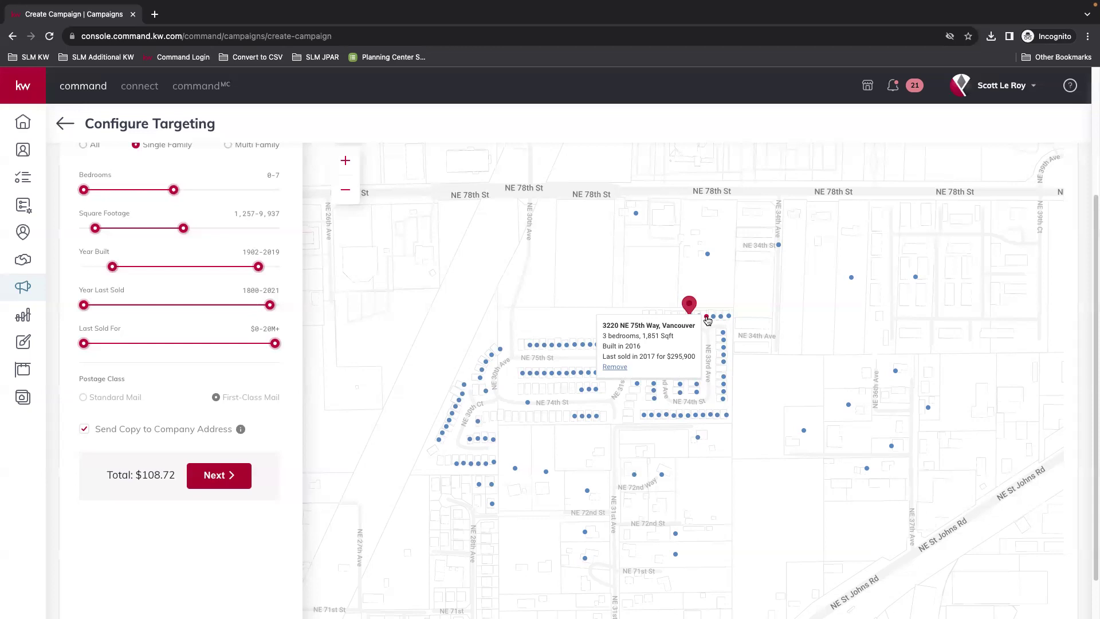
left_click(616, 367)
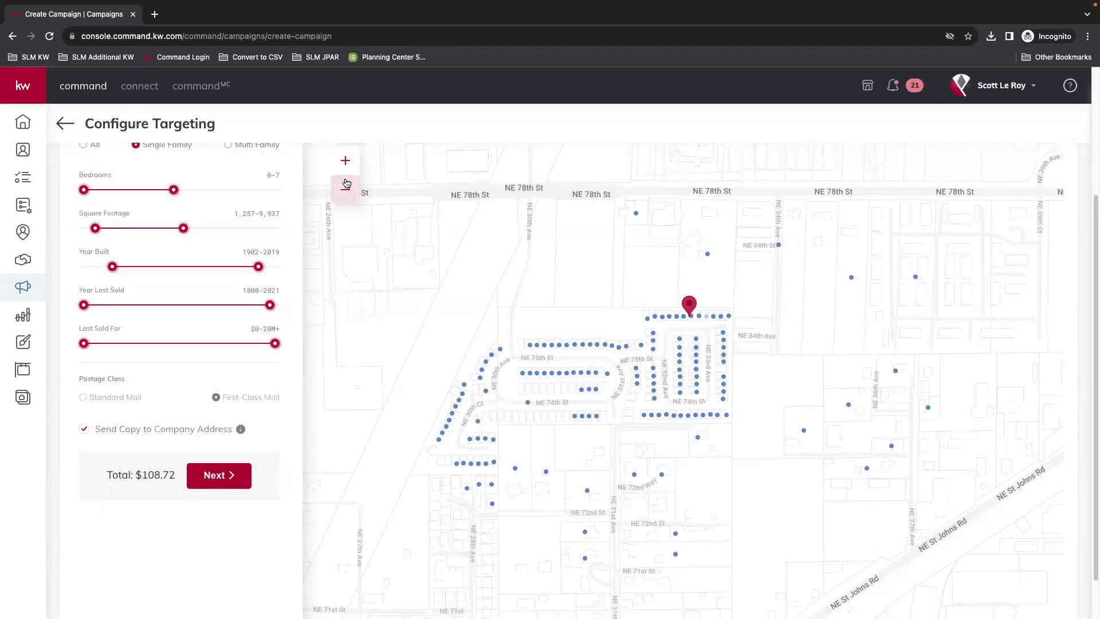
left_click(346, 159)
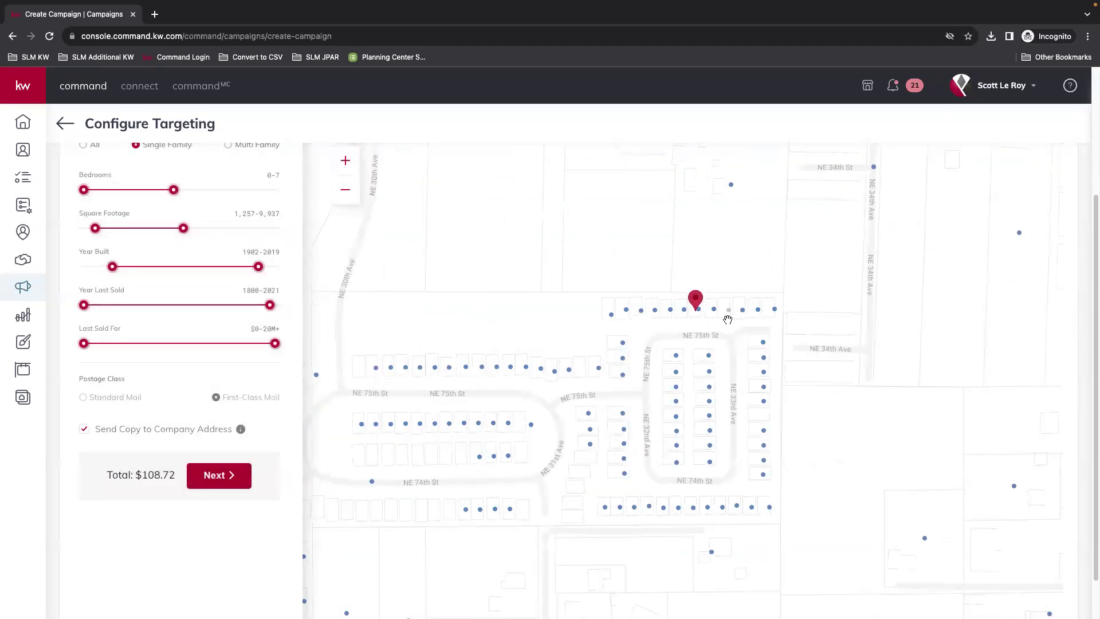
left_click(729, 311)
left_click(729, 313)
left_click(636, 361)
left_click(709, 401)
left_click(720, 310)
left_click(345, 190)
left_click_drag(775, 315, 743, 300)
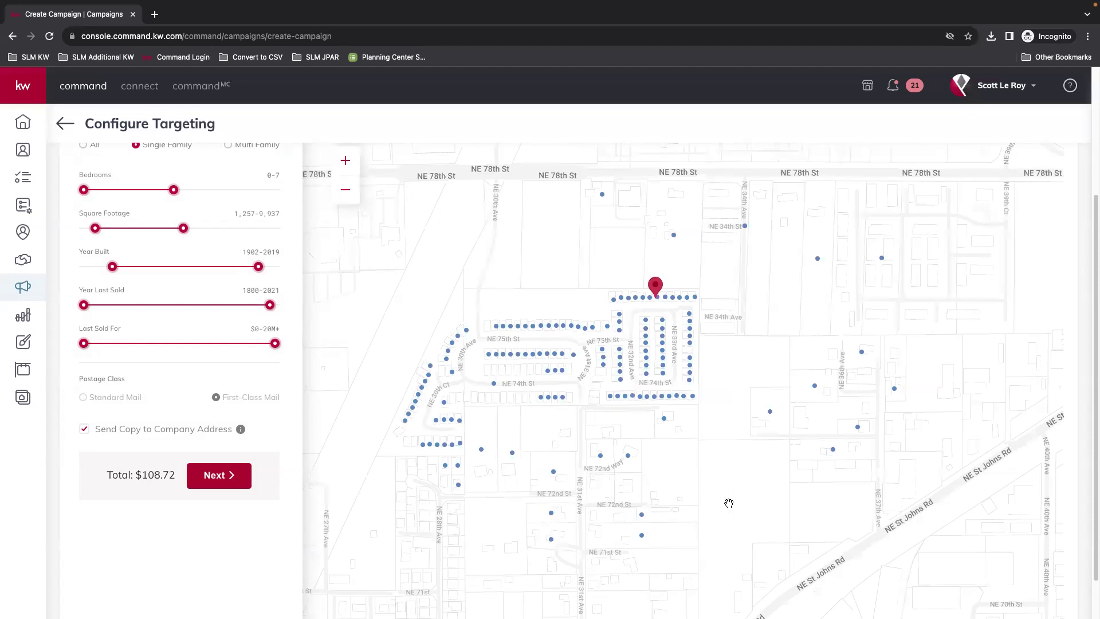
scroll(608, 355, "up", 1)
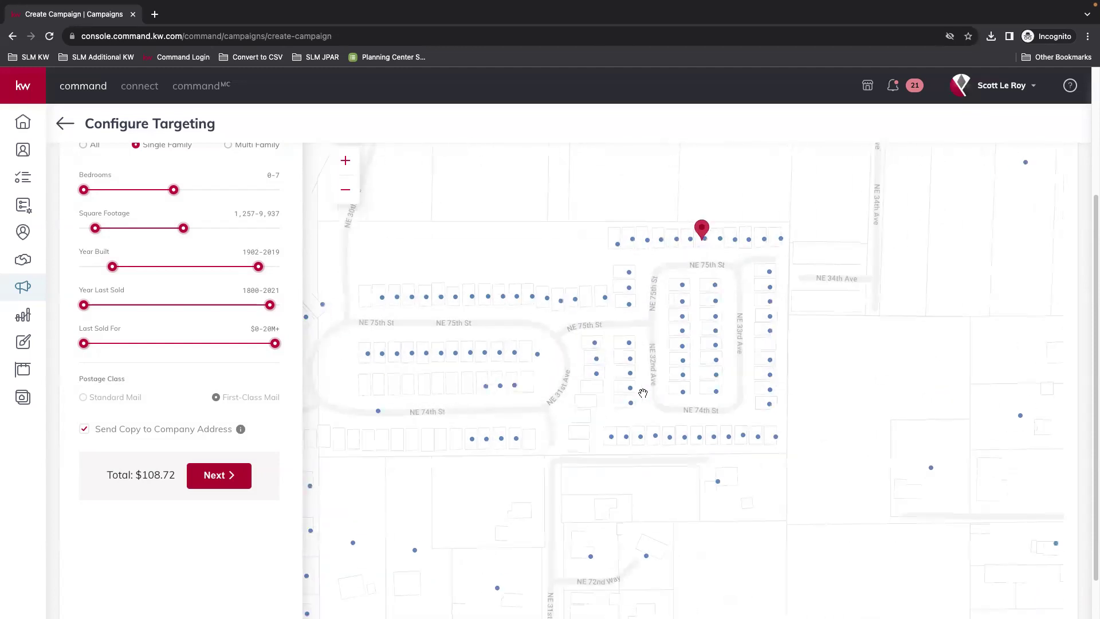
scroll(783, 356, "down", 1)
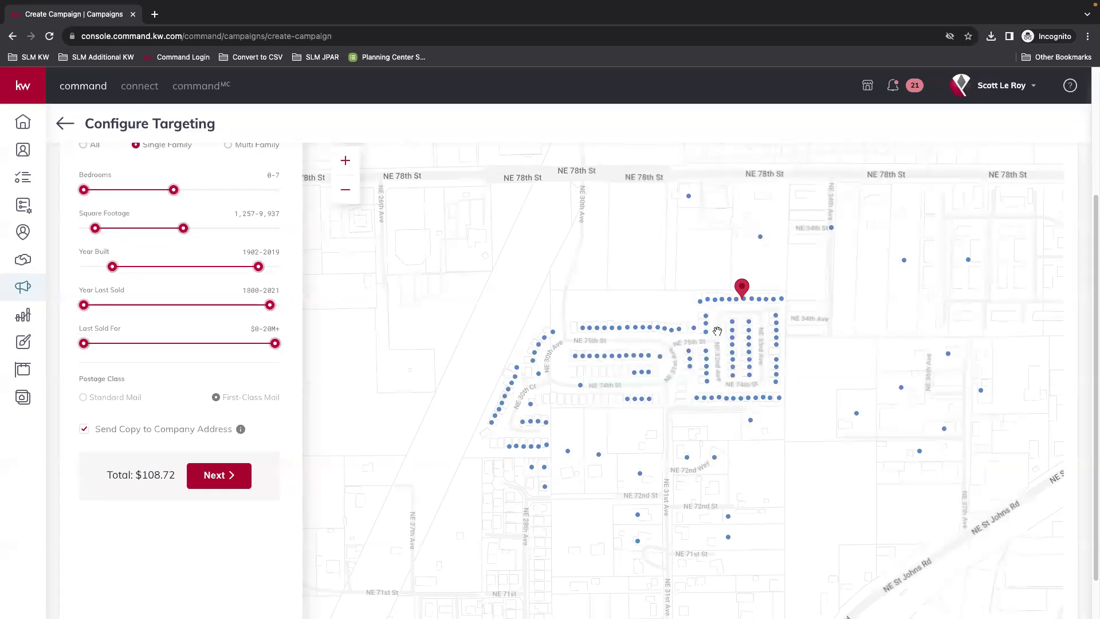
left_click(745, 299)
mouse_move(750, 299)
mouse_move(518, 377)
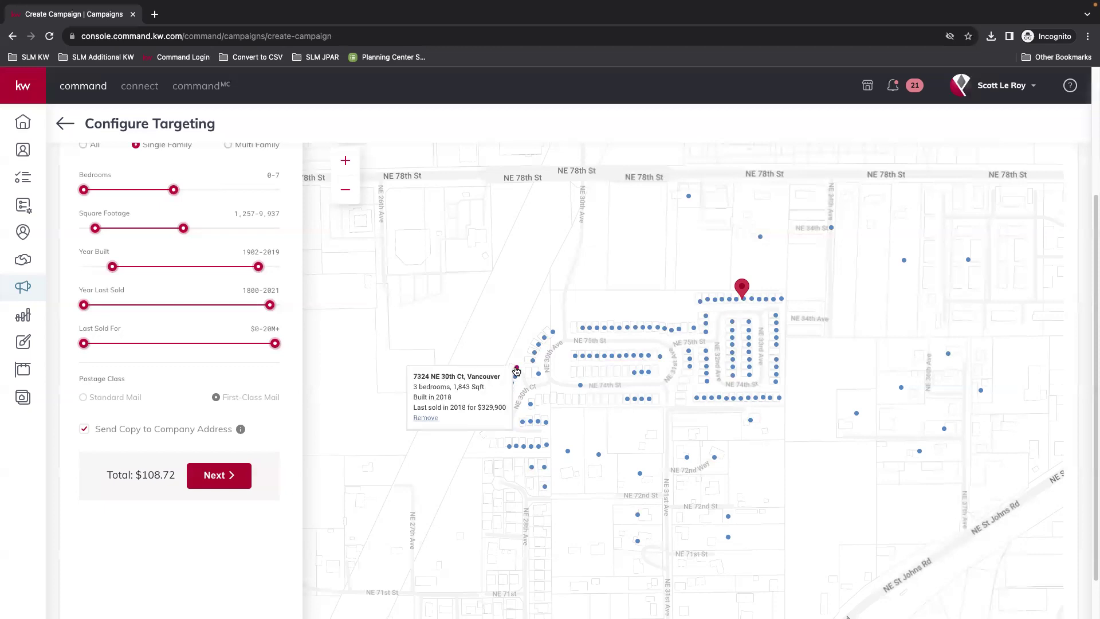
mouse_move(635, 543)
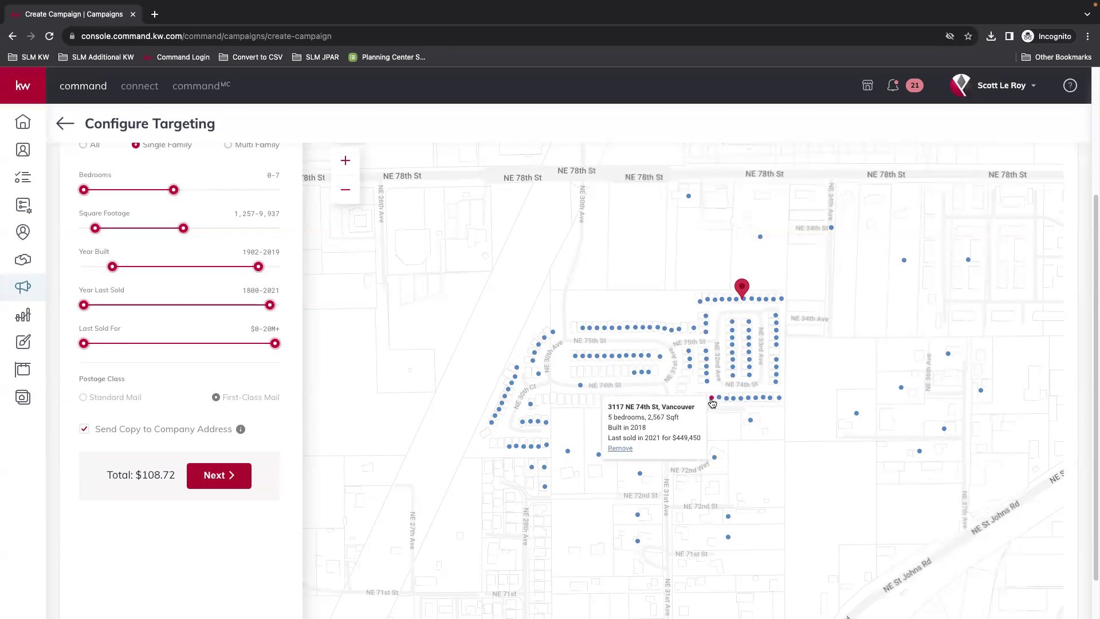
mouse_move(751, 423)
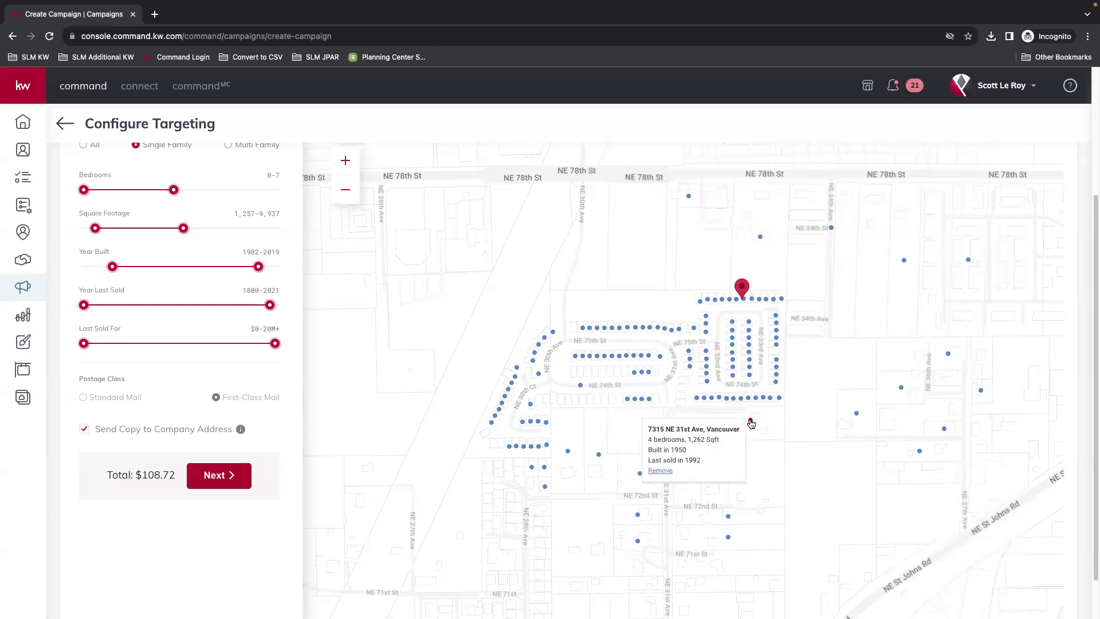
left_click(659, 470)
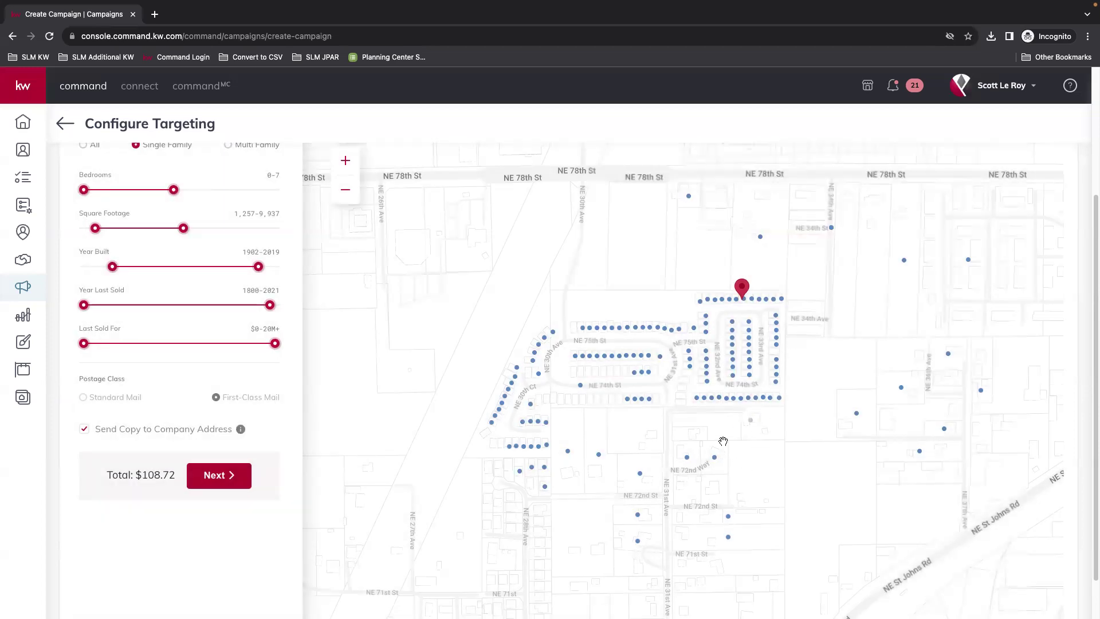
left_click(714, 457)
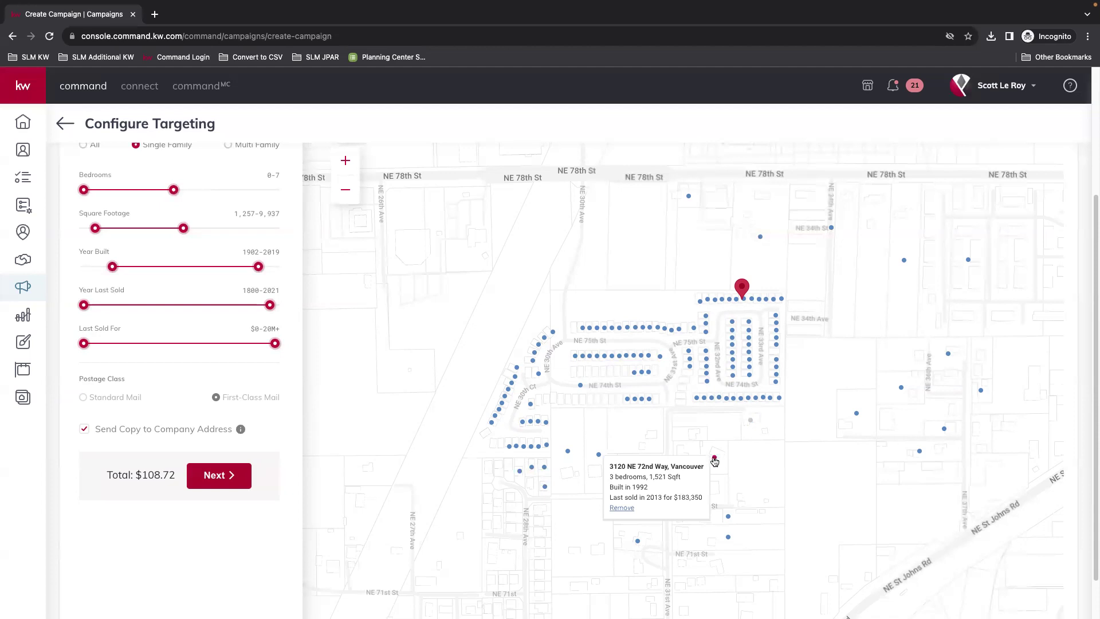
left_click(600, 508)
left_click(599, 454)
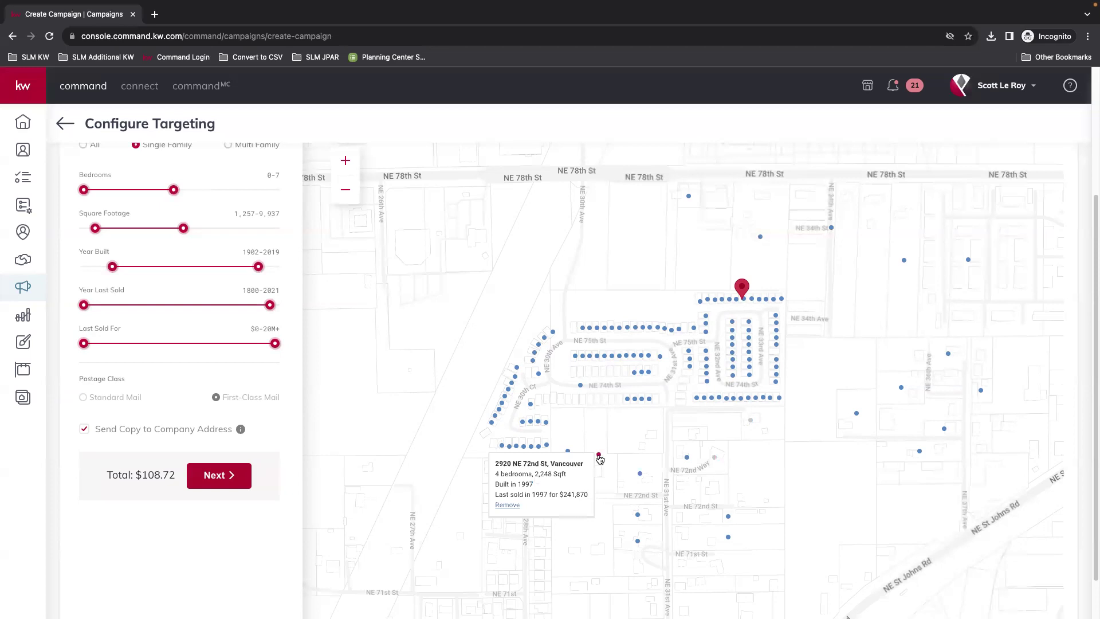
left_click(500, 508)
left_click(530, 404)
left_click(440, 455)
scroll(204, 388, "up", 4)
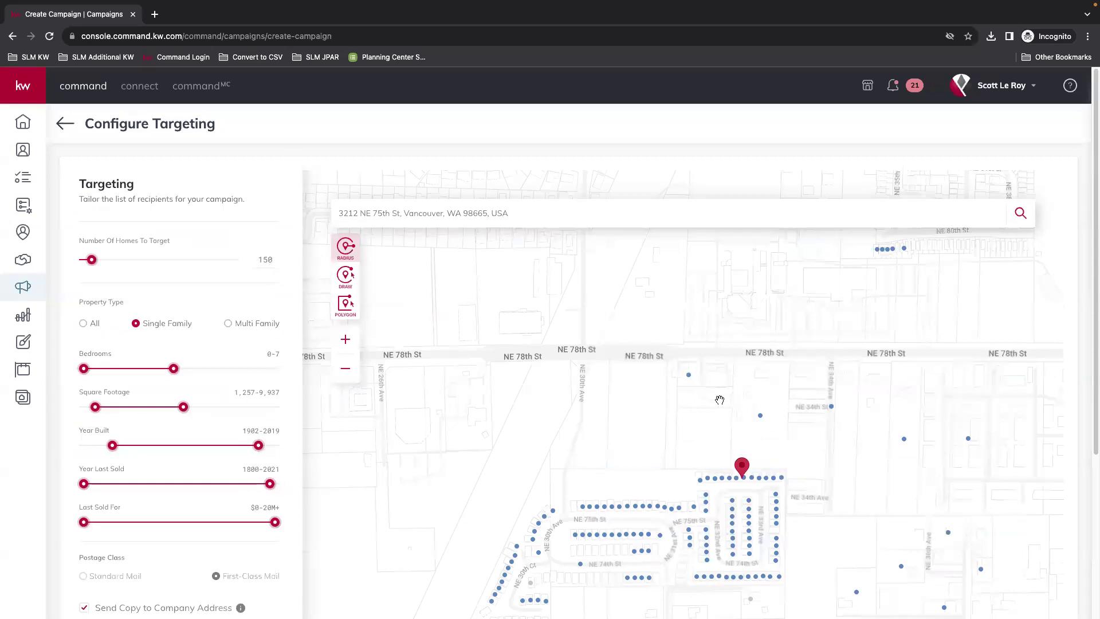
left_click(346, 369)
left_click_drag(555, 349, 546, 325)
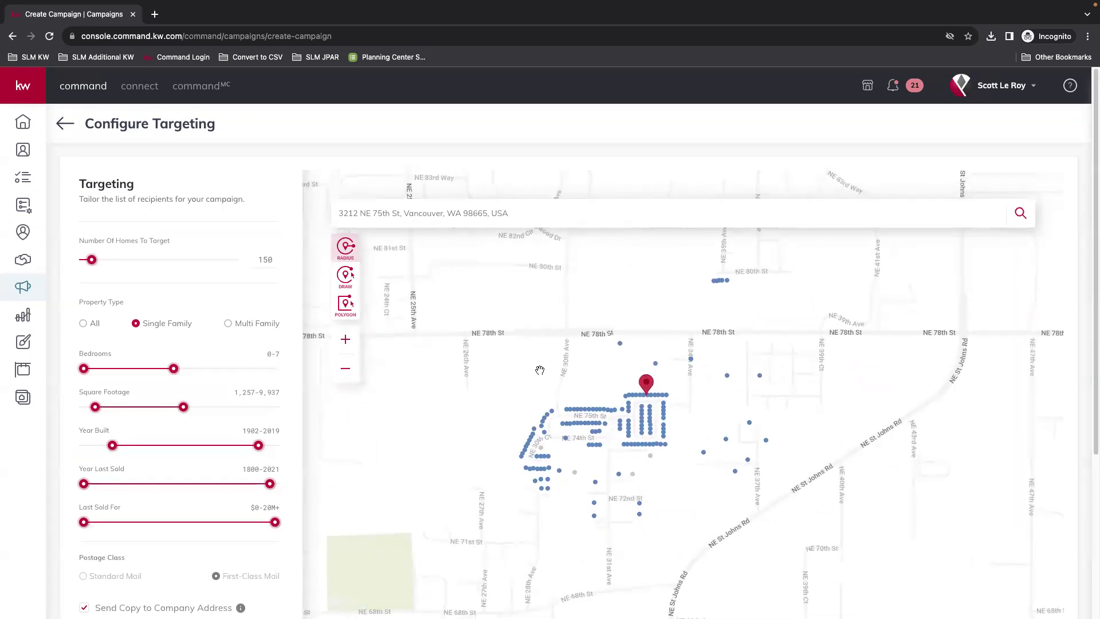
mouse_move(541, 449)
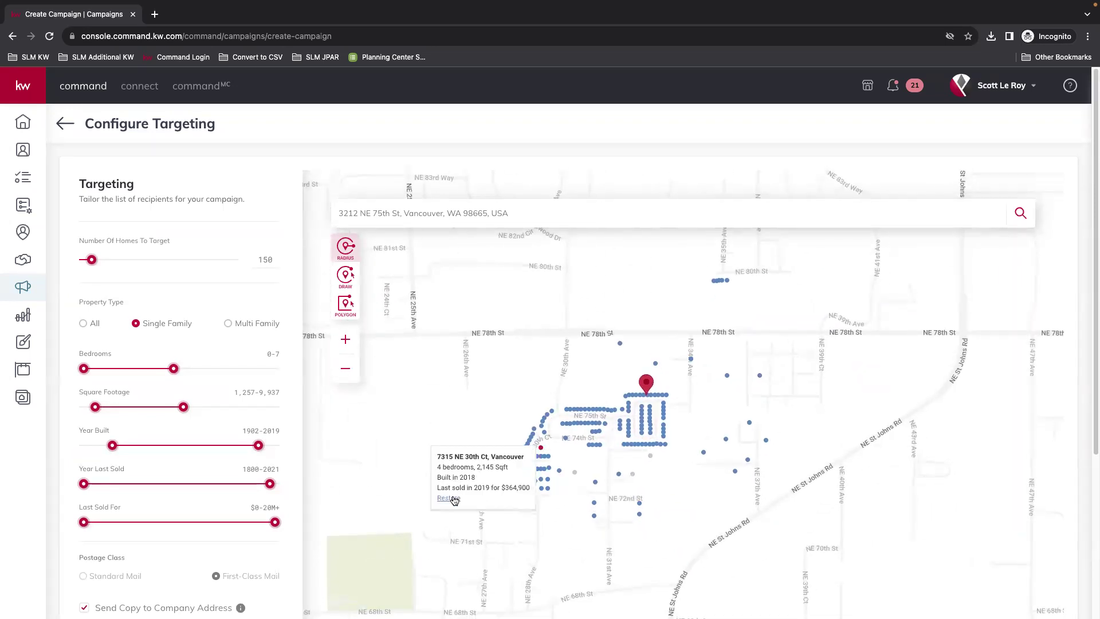
left_click(451, 498)
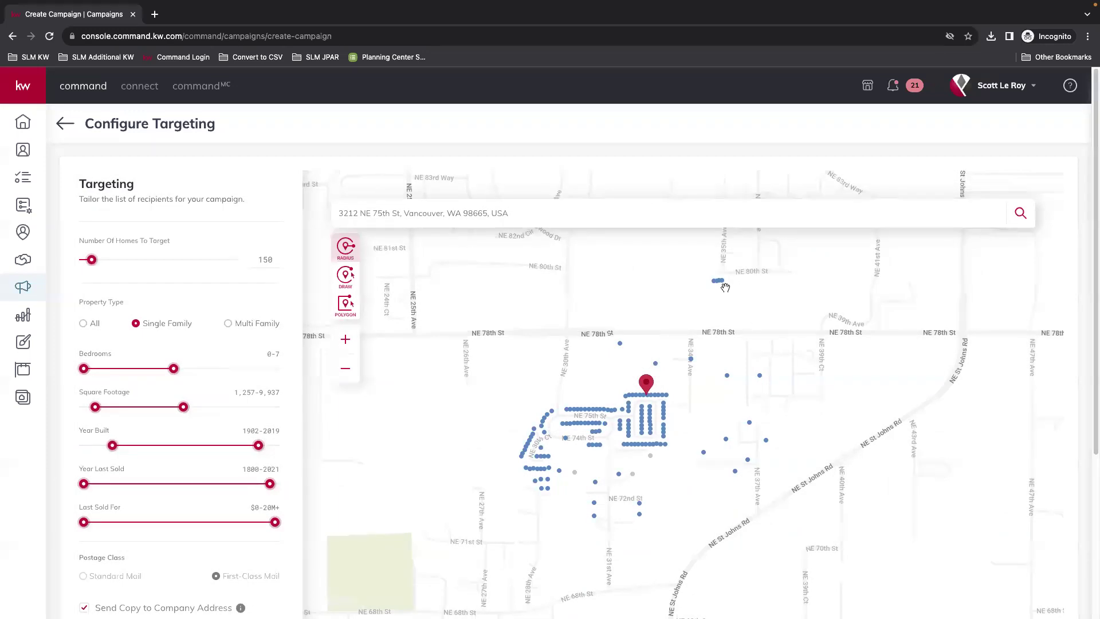
mouse_move(533, 457)
left_click(442, 499)
mouse_move(728, 285)
mouse_move(541, 448)
left_click(452, 498)
mouse_move(583, 464)
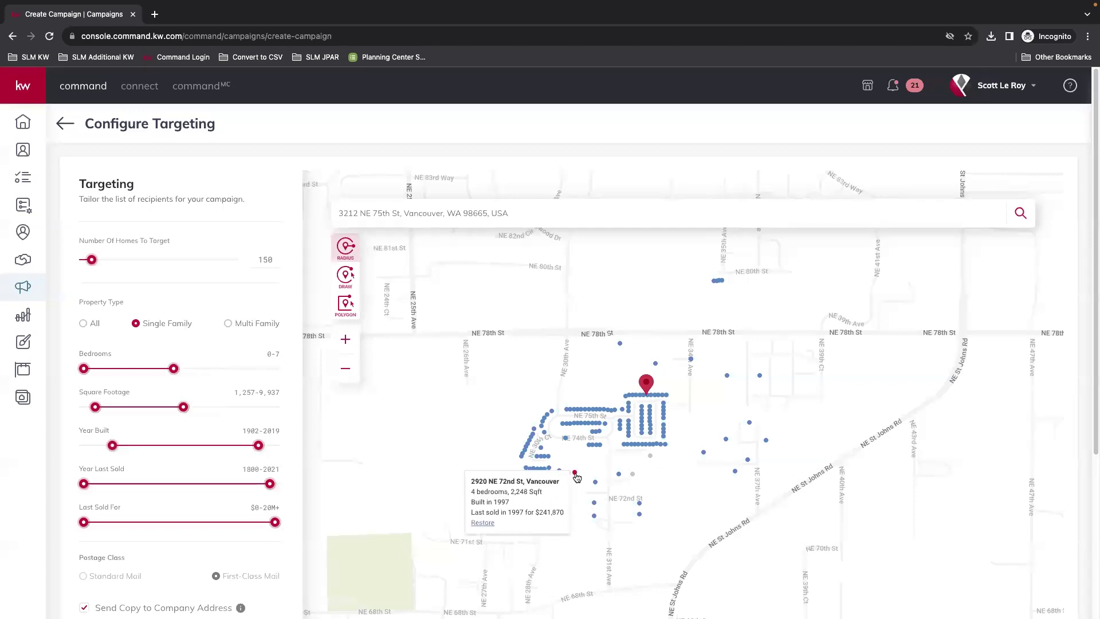
left_click(488, 525)
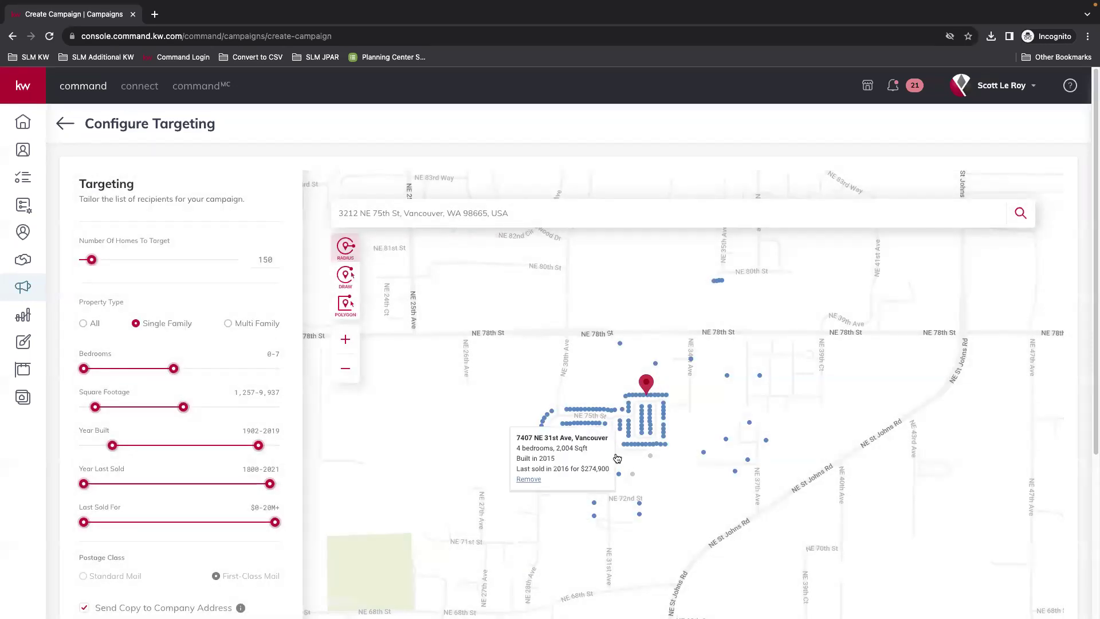
mouse_move(633, 480)
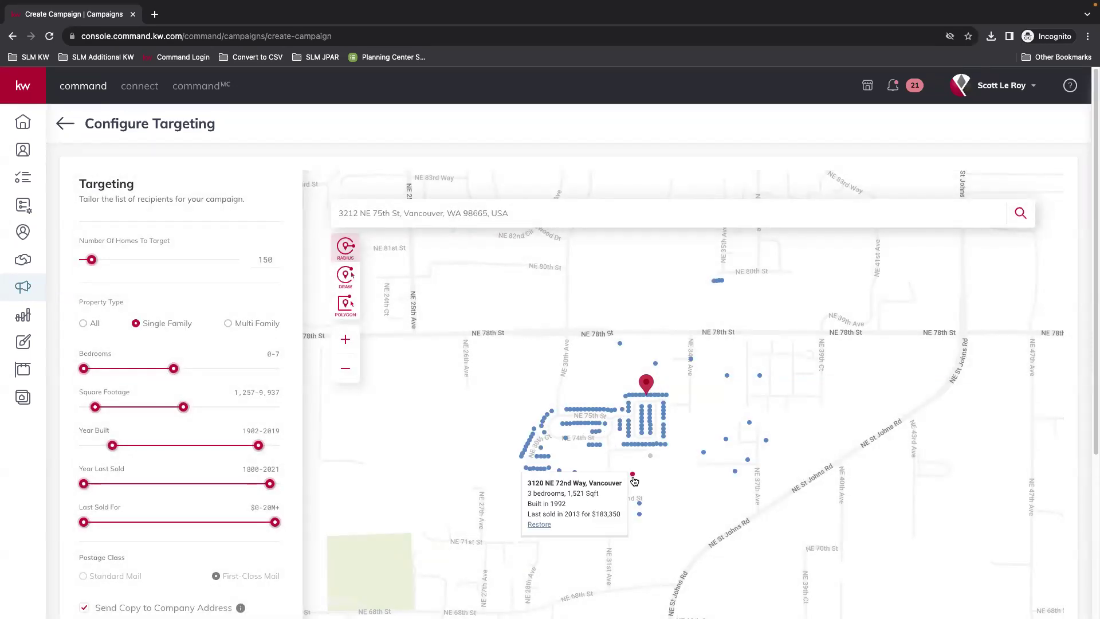
left_click(539, 524)
mouse_move(651, 458)
left_click(560, 506)
left_click(351, 342)
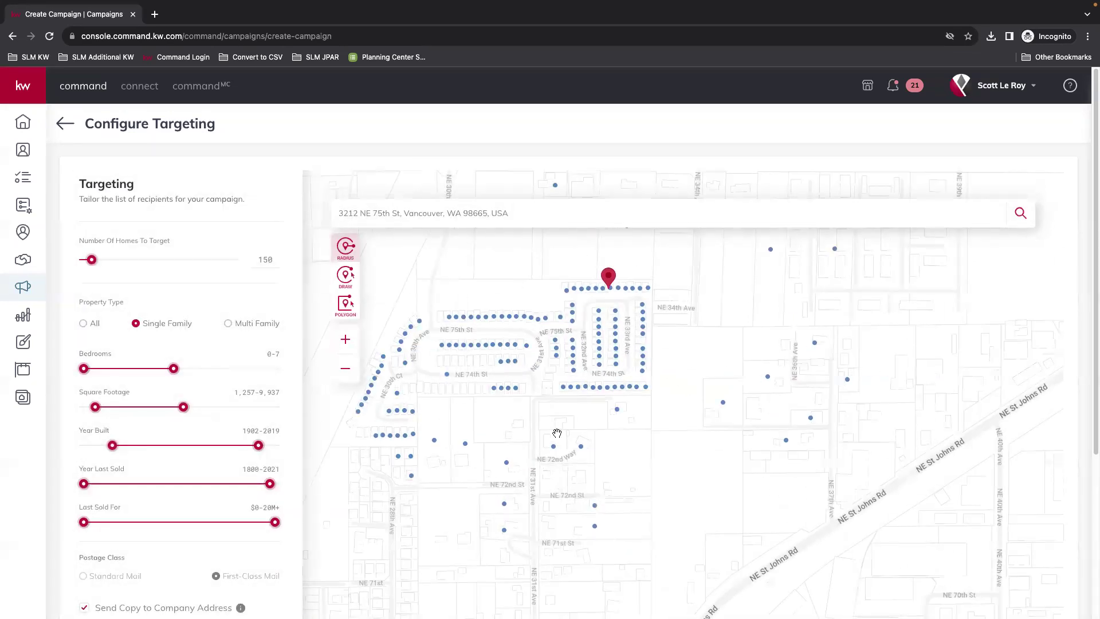
left_click_drag(514, 392, 603, 405)
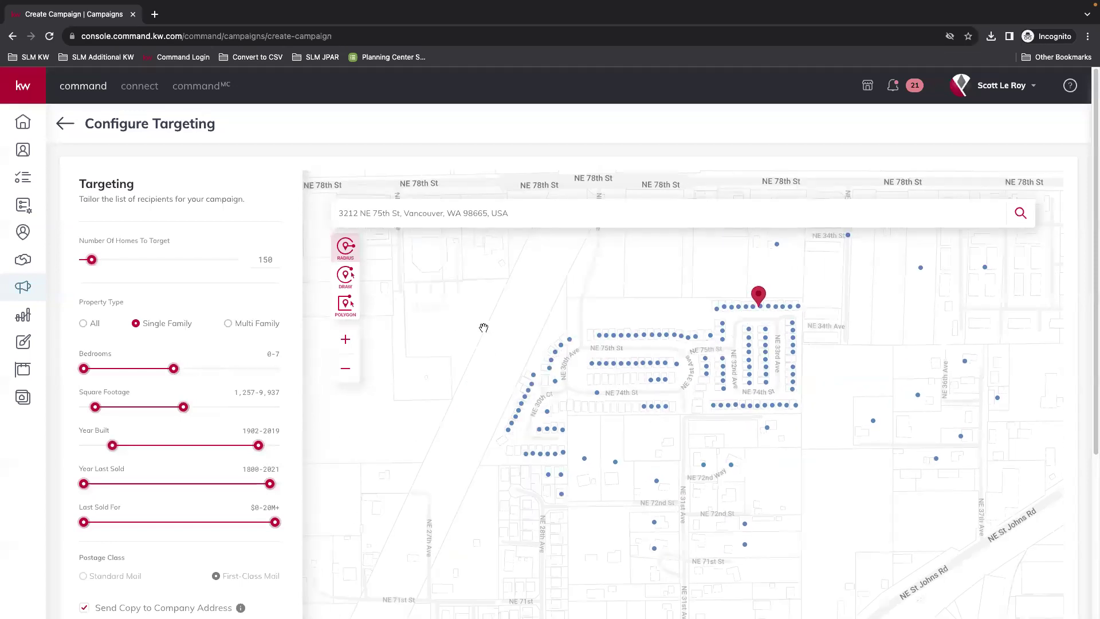
left_click(346, 340)
left_click_drag(606, 458, 574, 530)
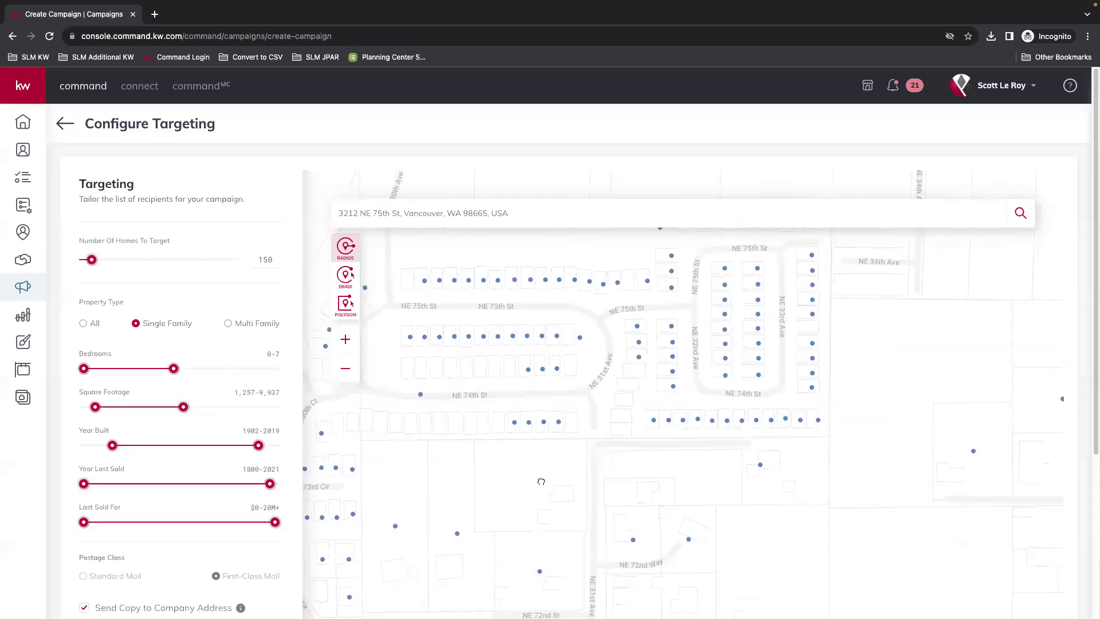
left_click_drag(510, 569, 542, 478)
left_click(528, 369)
left_click(345, 368)
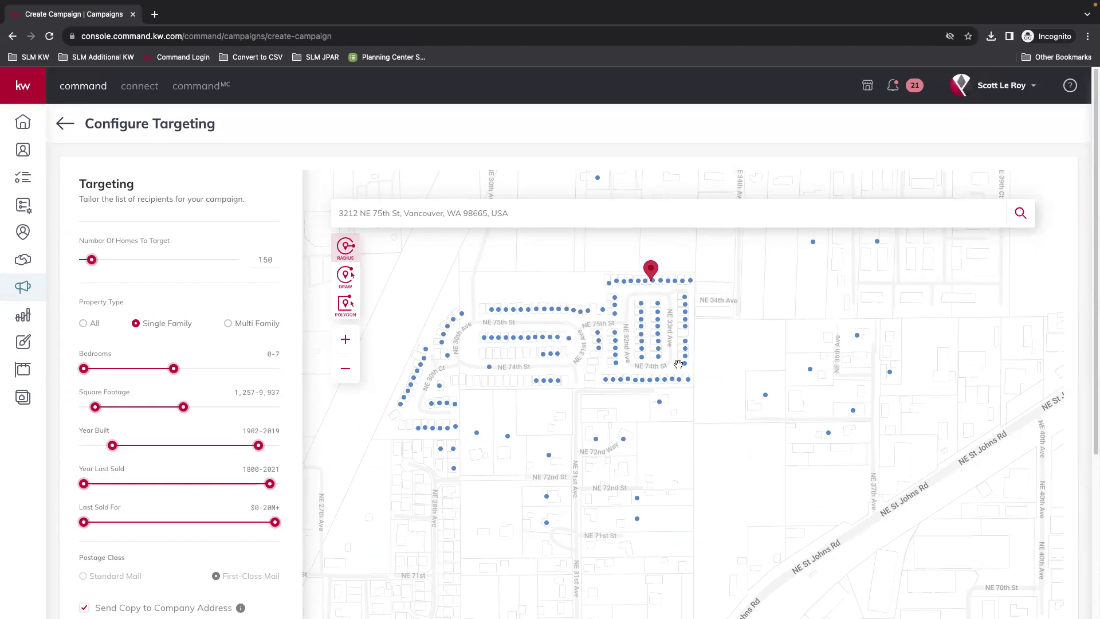
scroll(241, 407, "down", 4)
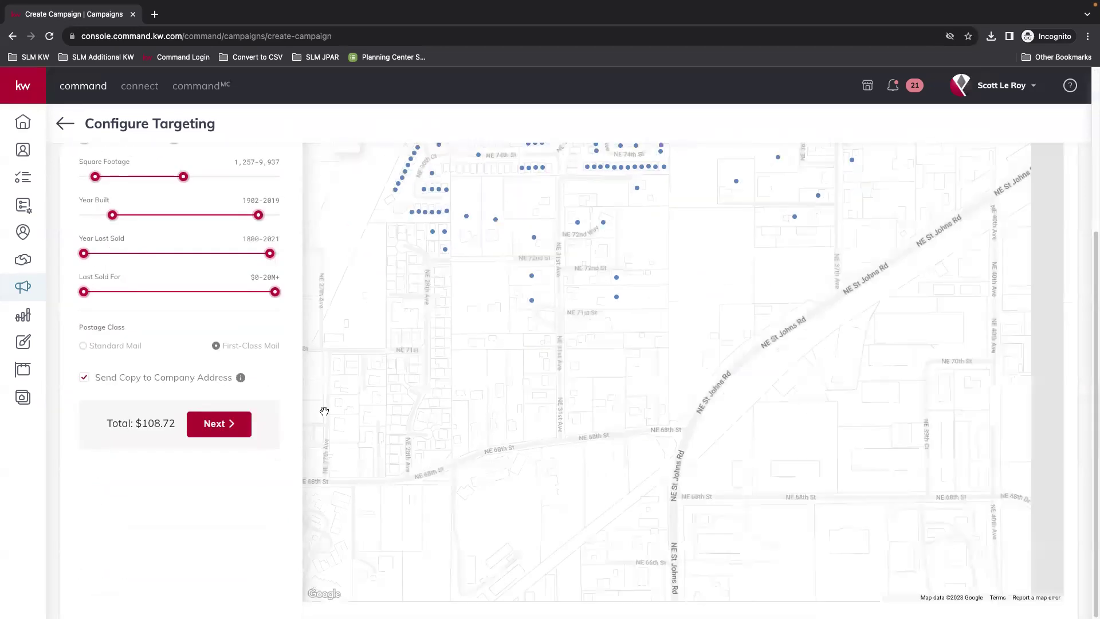
scroll(442, 407, "down", 2)
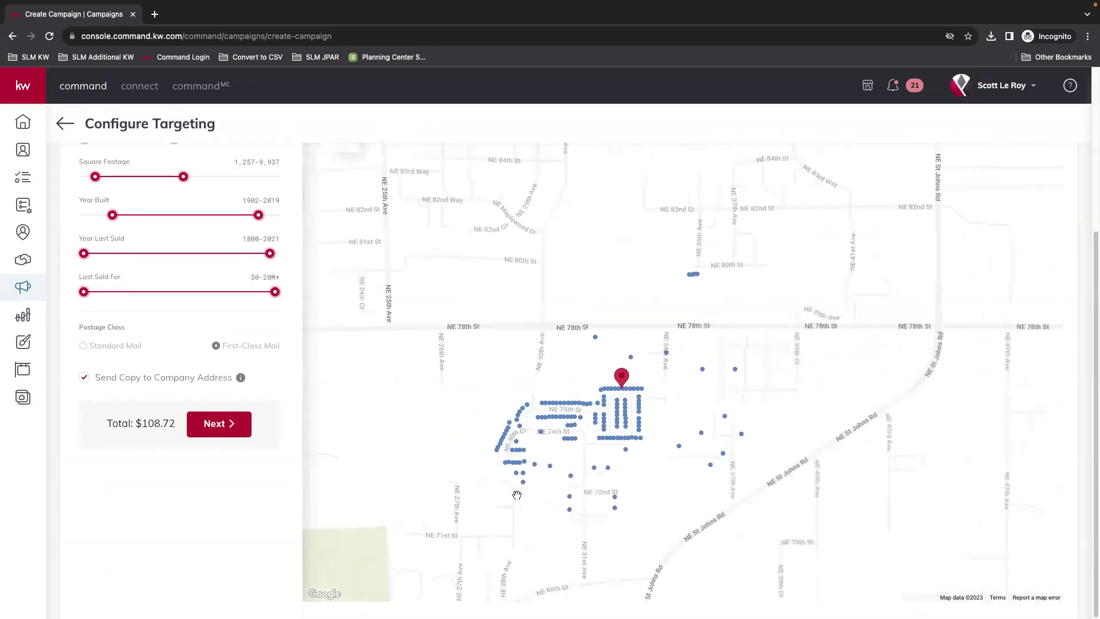
Step: Advance from targeting to the Preview & Payment page
left_click(209, 424)
scroll(283, 351, "up", 5)
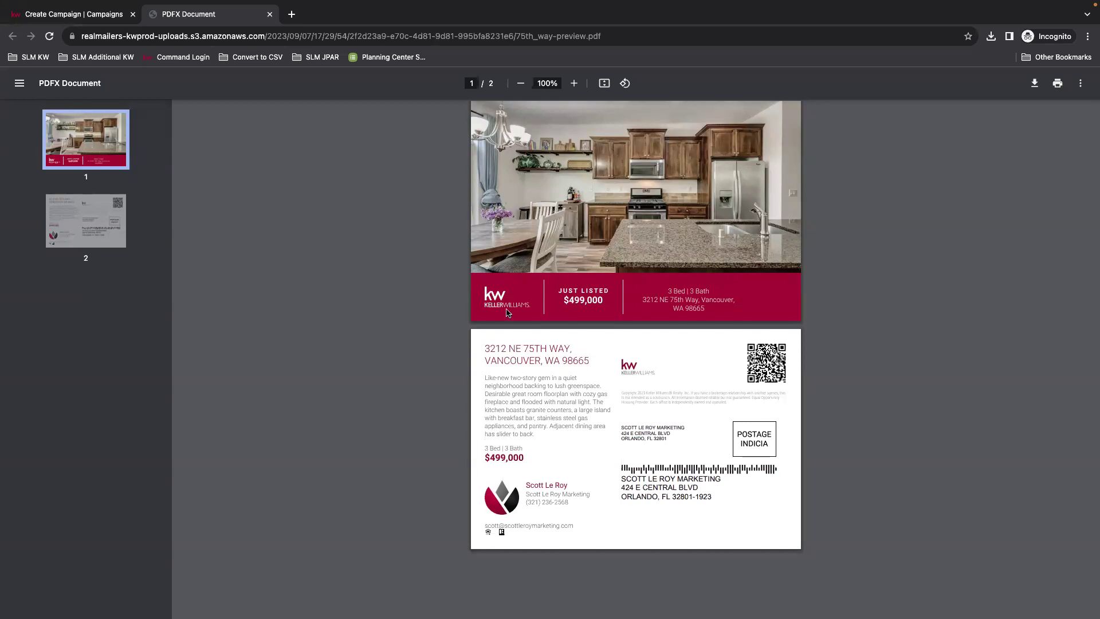
Step: Review the return address on the postcard PDF proof, then leave the proof tab
left_click_drag(667, 488, 710, 489)
left_click(619, 478)
left_click(724, 496)
mouse_move(277, 5)
left_click(270, 14)
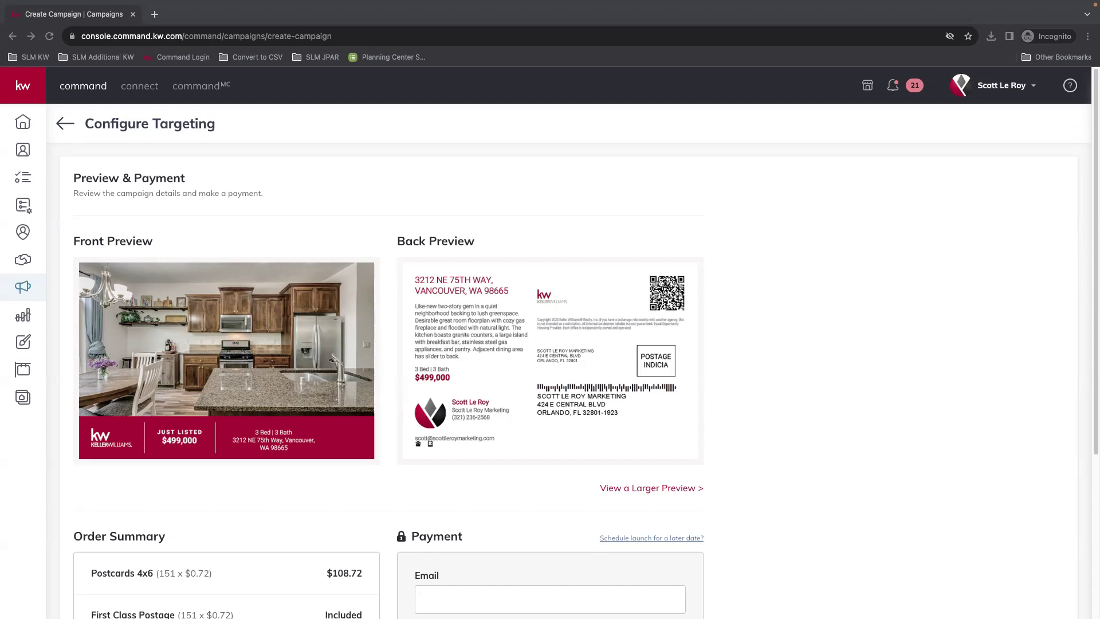
left_click(768, 281)
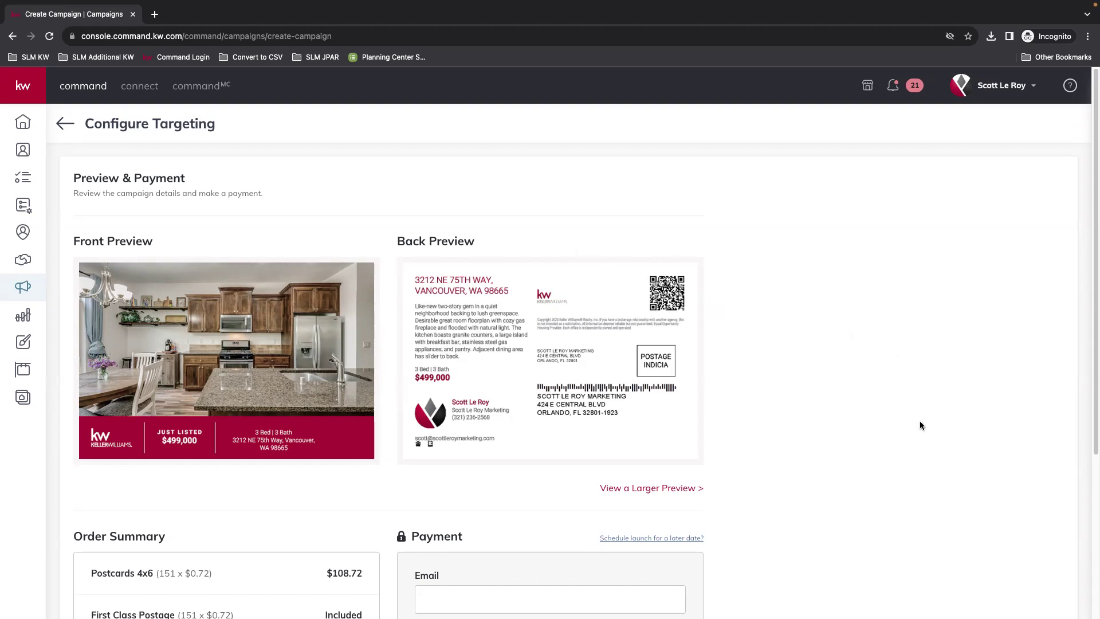
scroll(817, 229, "down", 3)
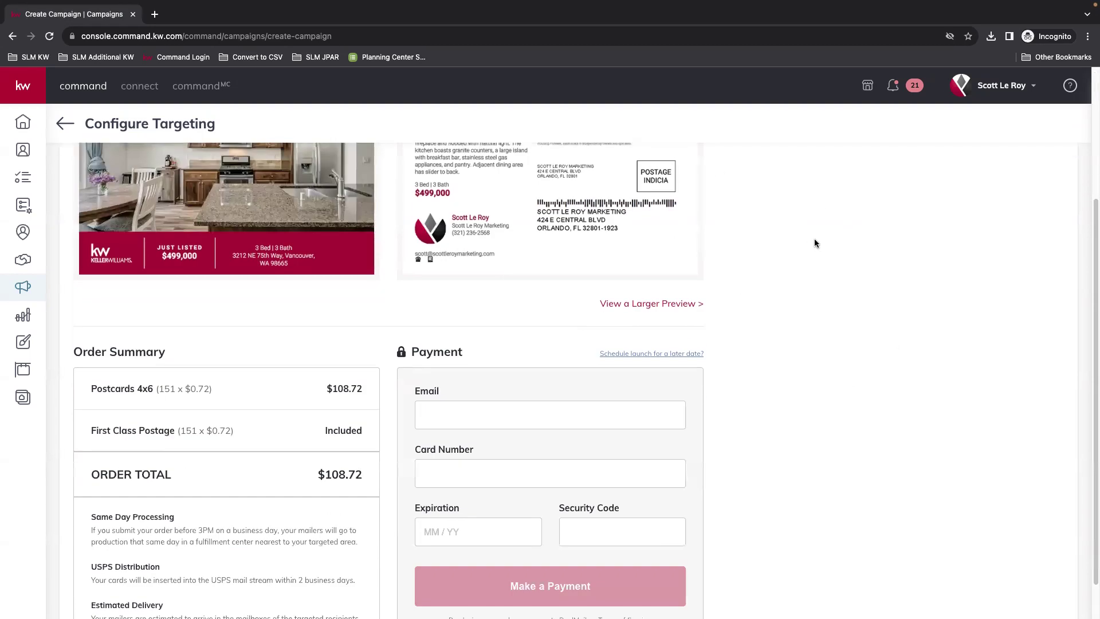
scroll(814, 240, "down", 1)
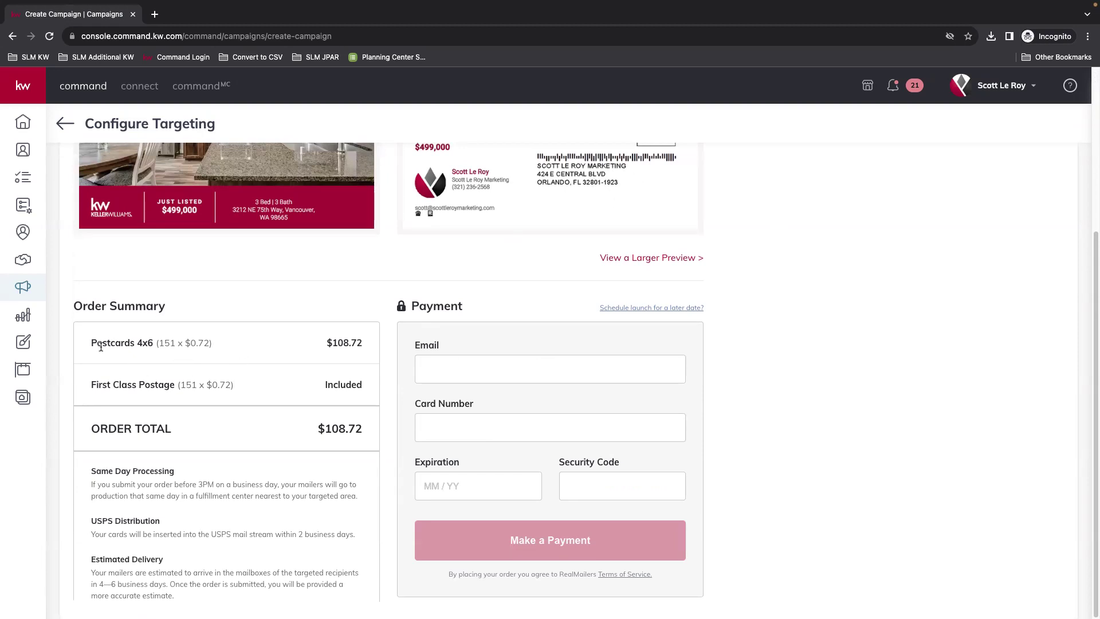
left_click_drag(100, 343, 343, 347)
left_click(149, 344)
left_click_drag(92, 520, 178, 527)
left_click(177, 527)
left_click(446, 369)
key("Tab")
Step: Schedule the postcard launch for 09/08/2023 instead of launching immediately
left_click(677, 308)
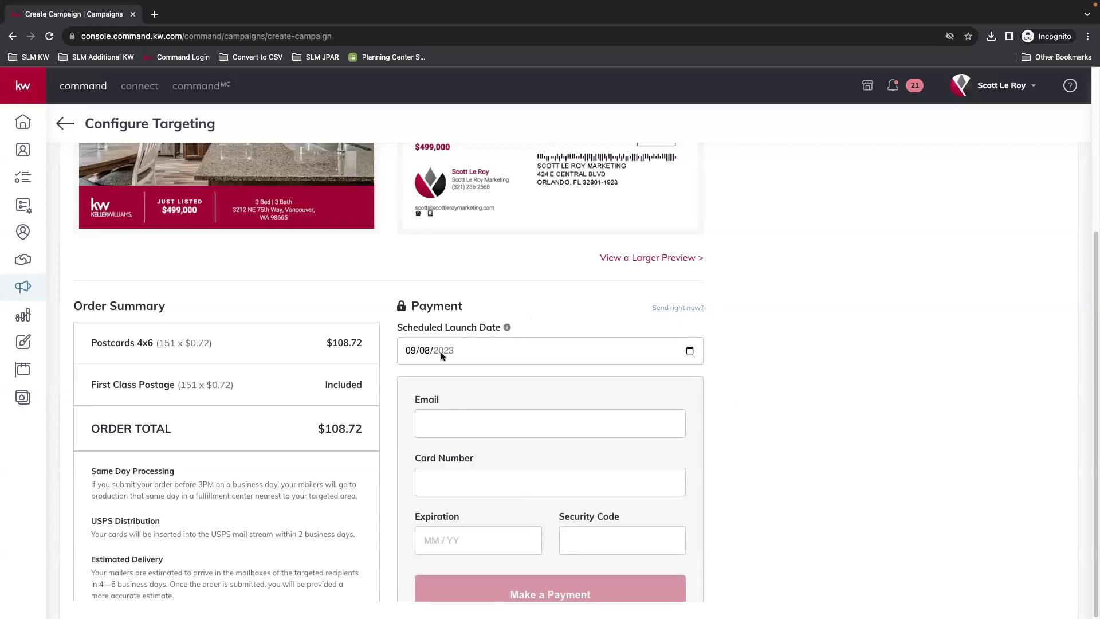
left_click(690, 350)
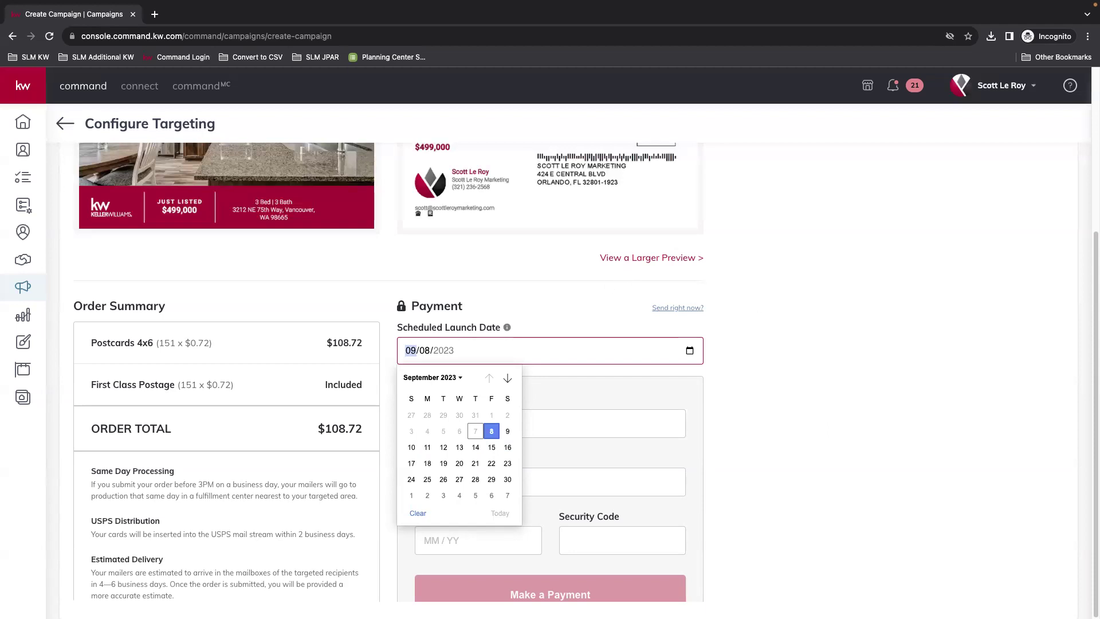
key("super+Tab")
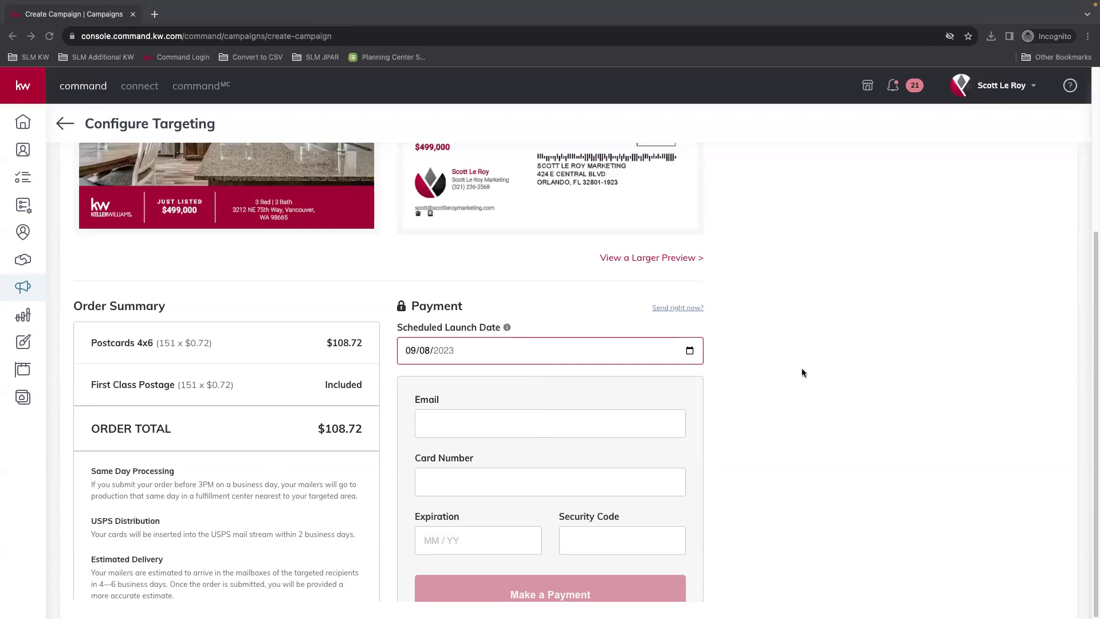
left_click(971, 452)
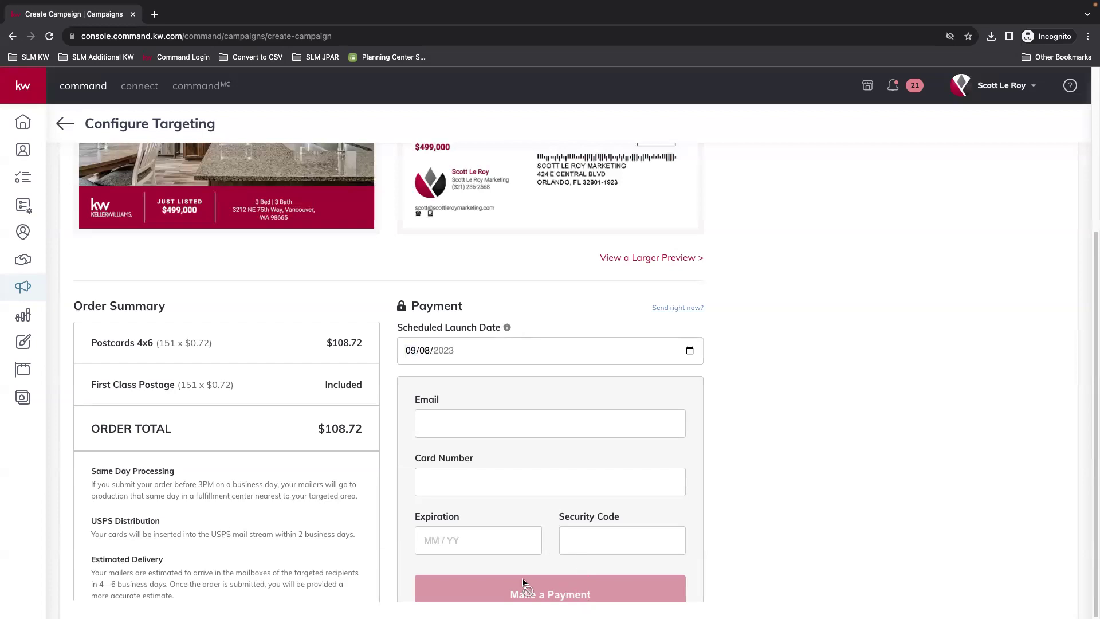
Step: Leave the payment page and confirm abandoning the unsaved postcard campaign
scroll(640, 507, "up", 4)
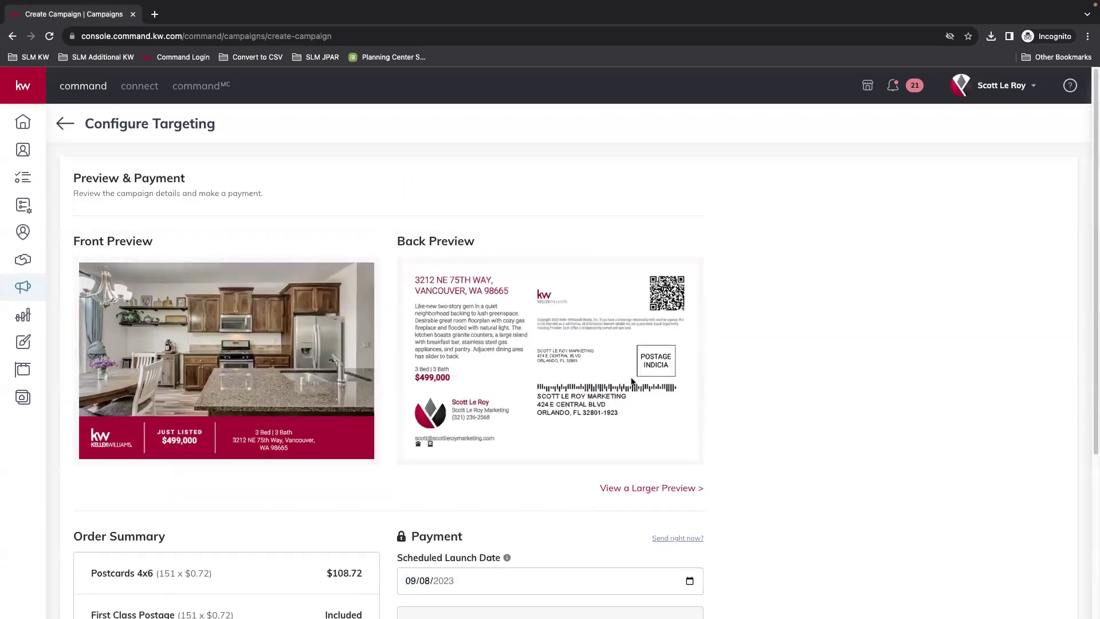
left_click(75, 126)
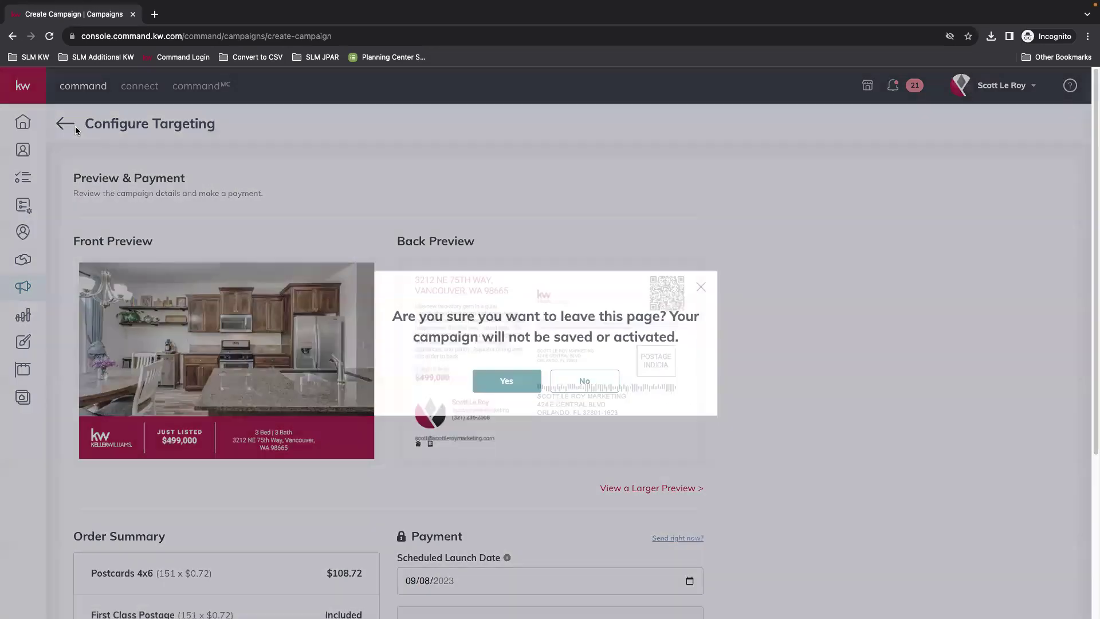
left_click(506, 380)
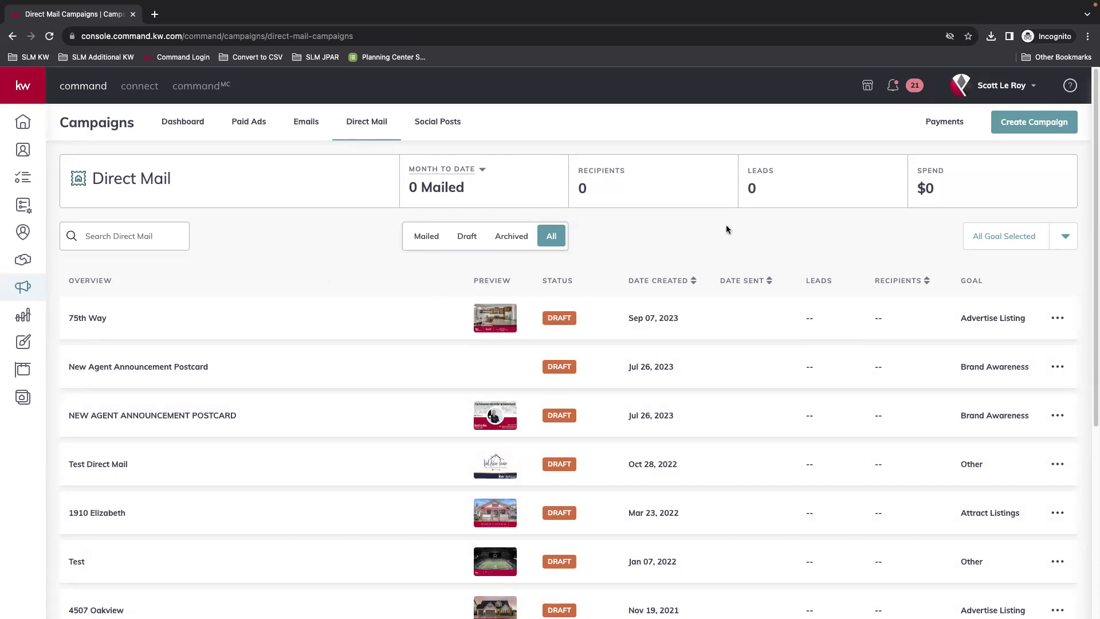
Step: Start a Direct Mail campaign named 'Client appreciation party!' with goal Event Awareness
left_click(1041, 122)
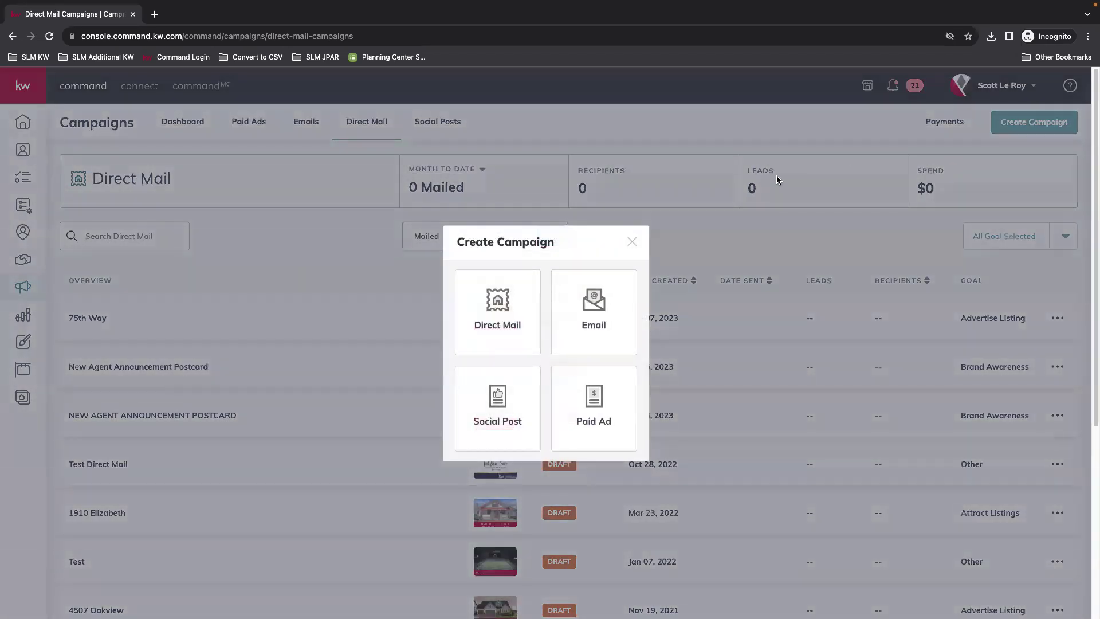
left_click(500, 318)
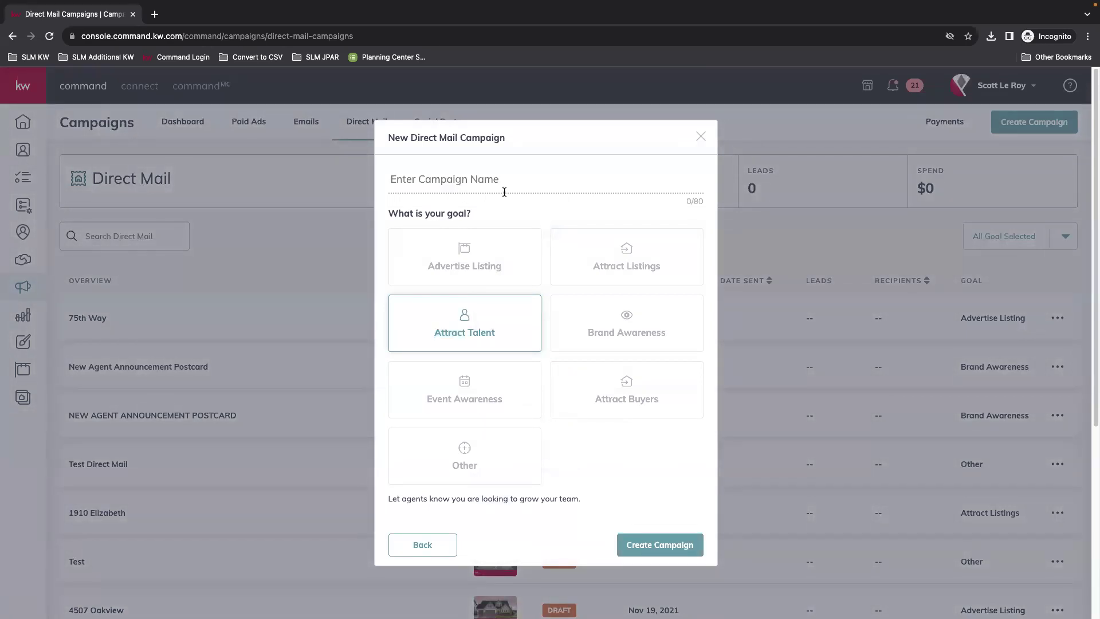
type("CLient")
key("BackSpace")
key("BackSpace")
key("BackSpace")
key("BackSpace")
key("BackSpace")
type("lient ")
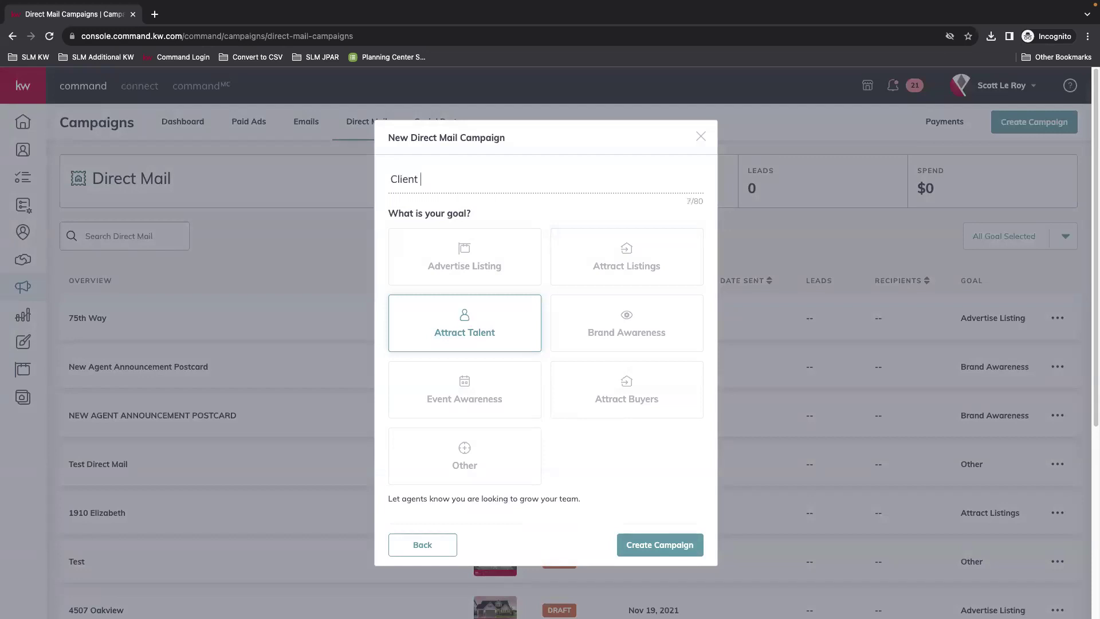
type("appreciation party!")
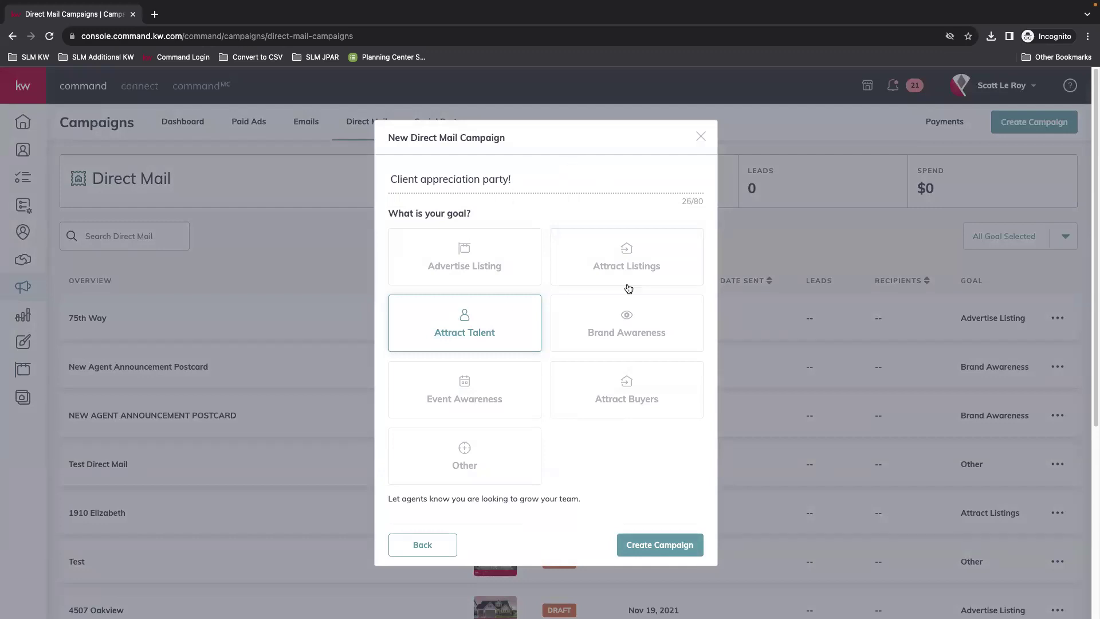
left_click(501, 452)
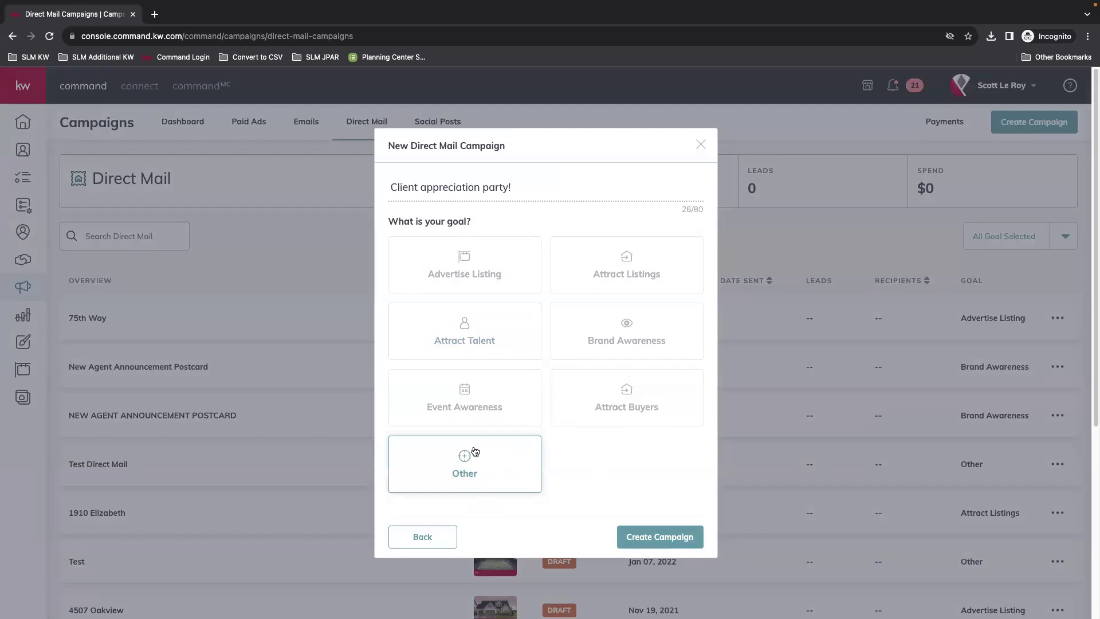
left_click(463, 414)
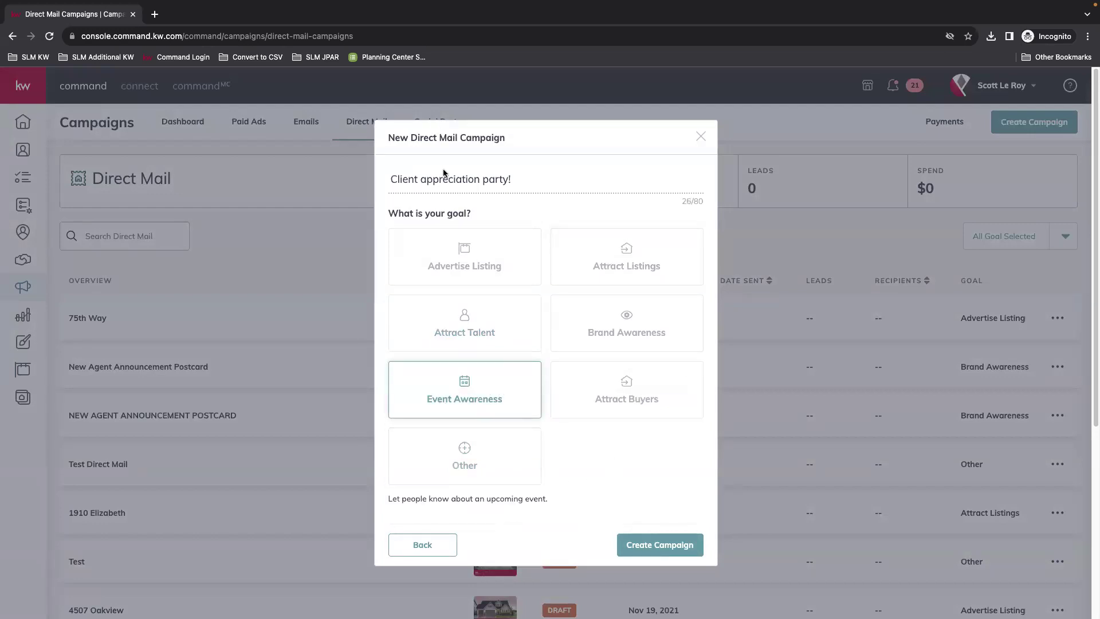
left_click(665, 546)
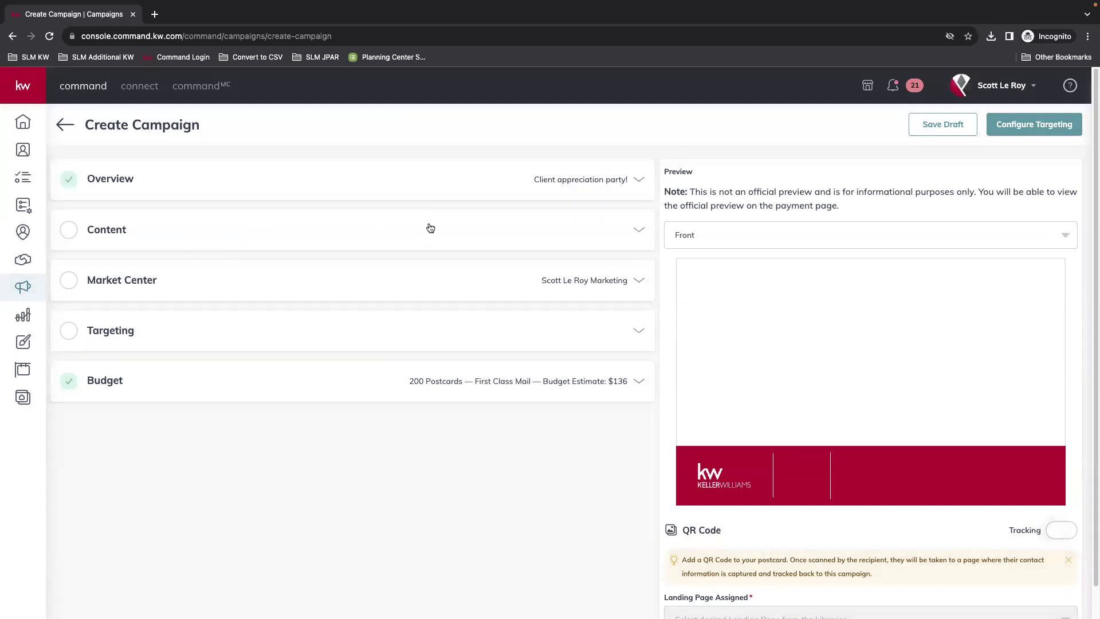
Step: Choose the 6 x 9 Default Template for the postcard content
left_click(250, 229)
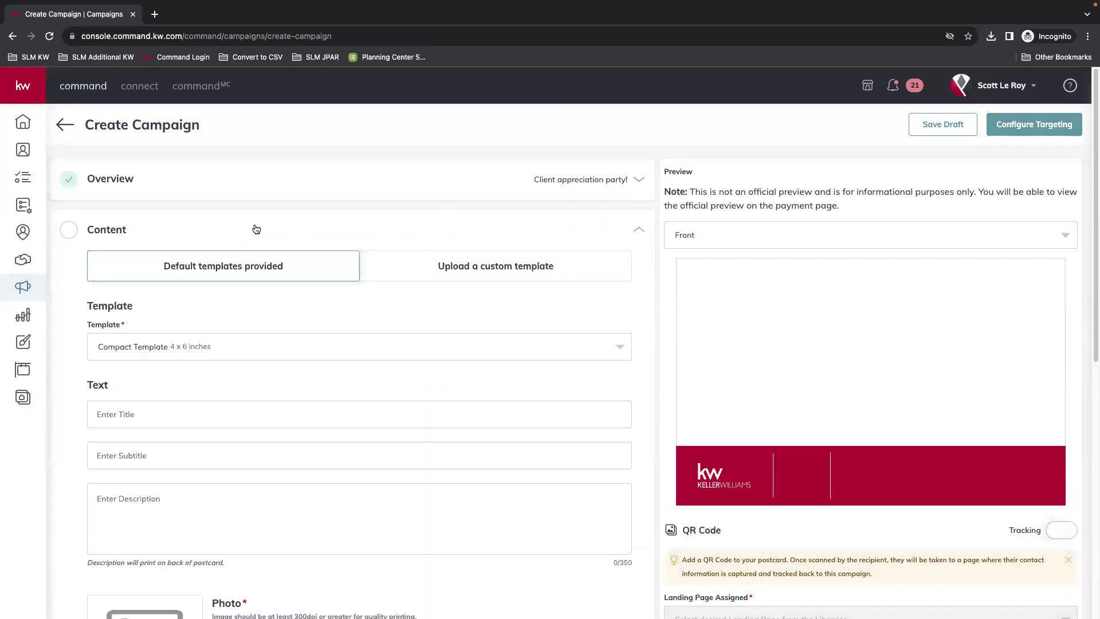
left_click(215, 346)
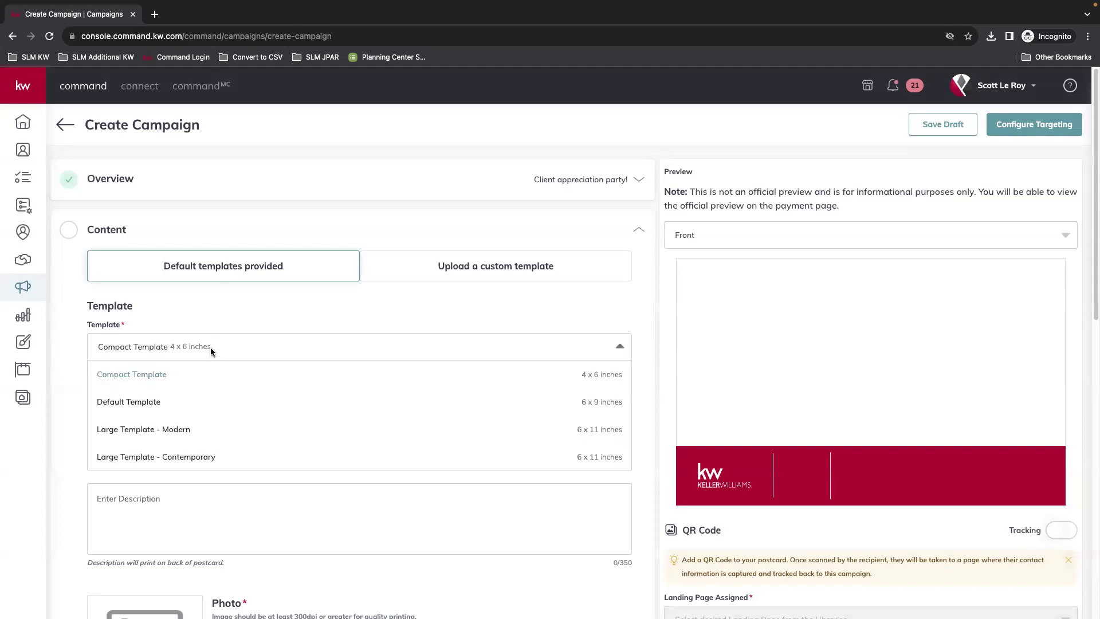
left_click(136, 404)
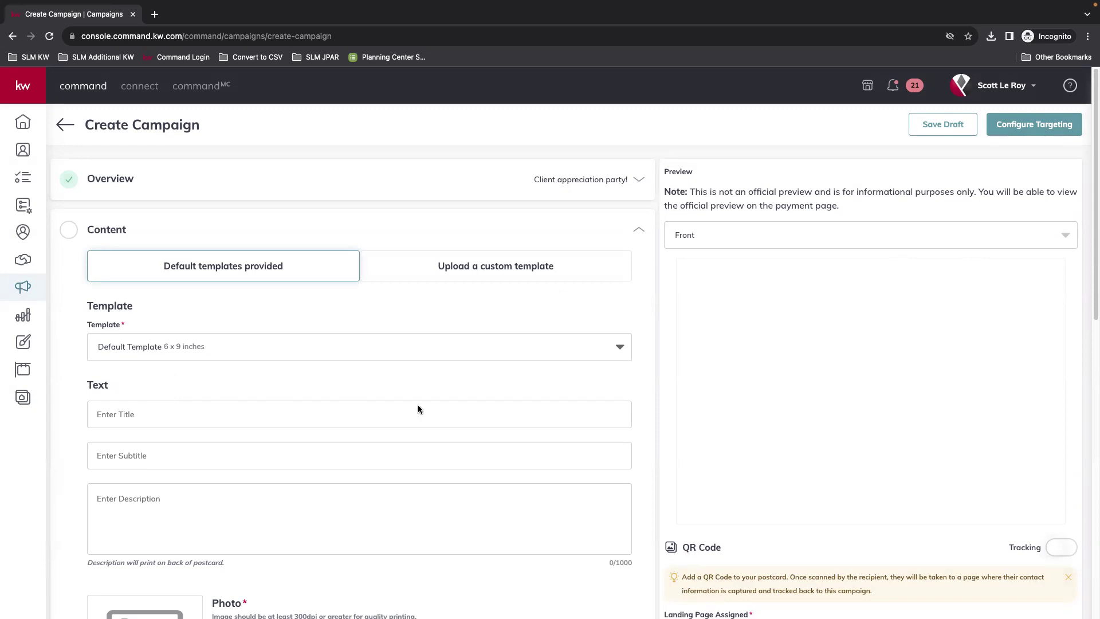
Step: Title the postcard 'CLIENT APPRECIATION PARTY!' with subtitle 'COME JOIN US AND LET US CELEBRATE YOU'
scroll(247, 335, "down", 1)
scroll(247, 334, "down", 1)
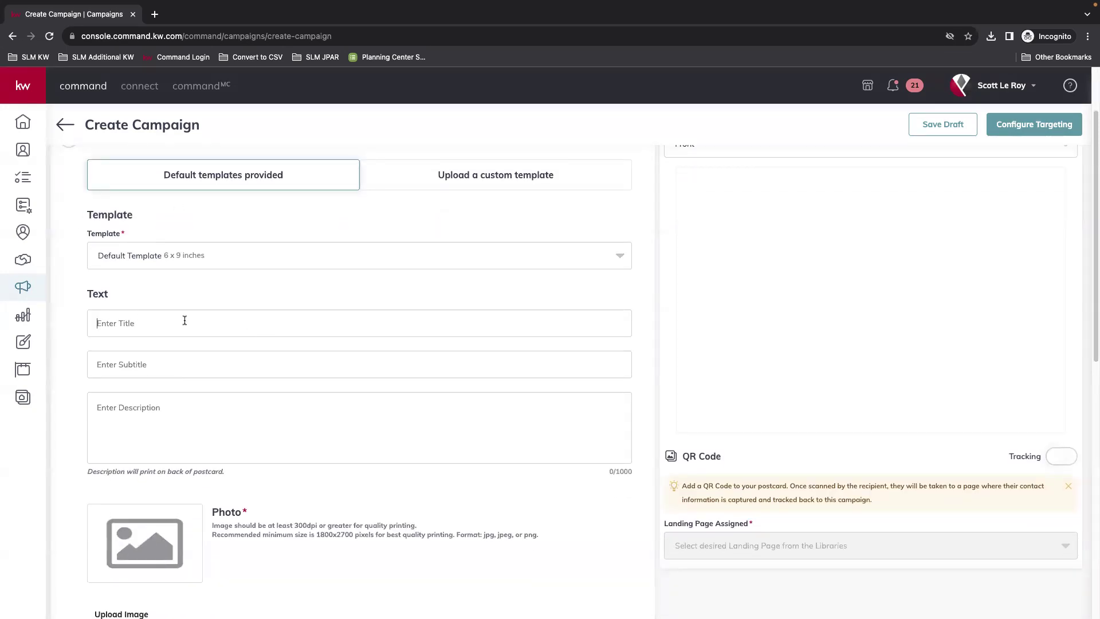
type("CLIENT APPREC")
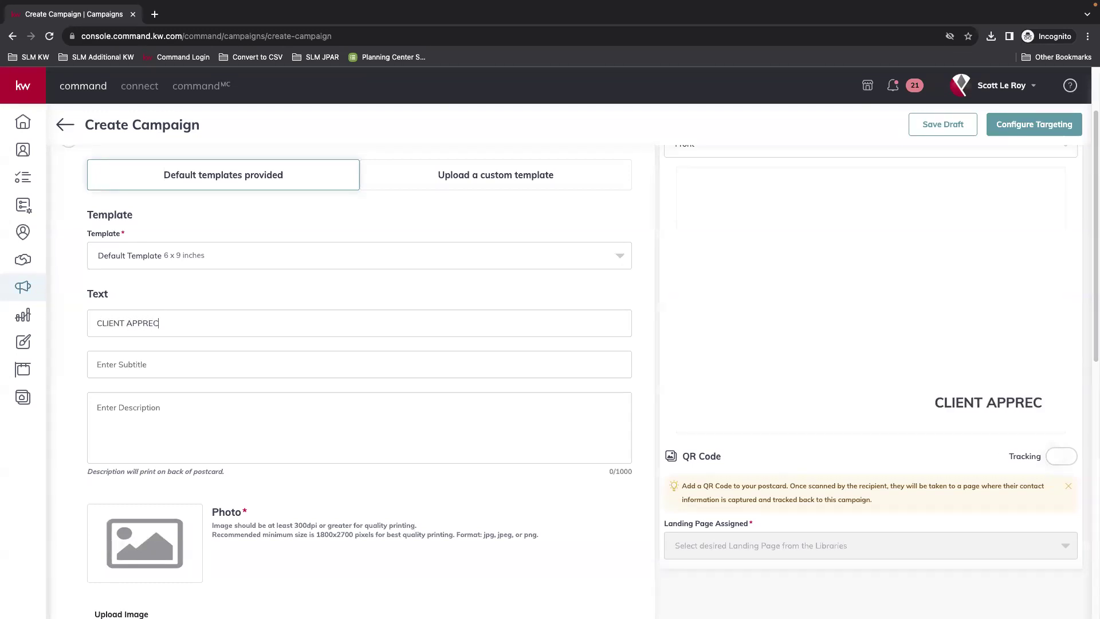
type("IATION PARTY!")
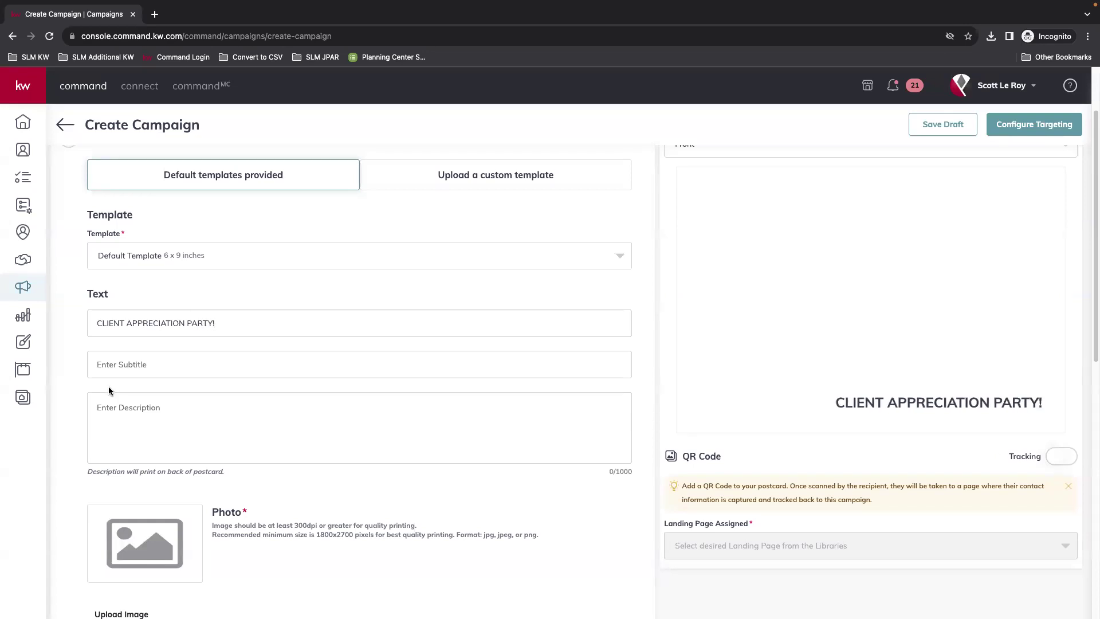
left_click(125, 364)
type("COME JOIN US ")
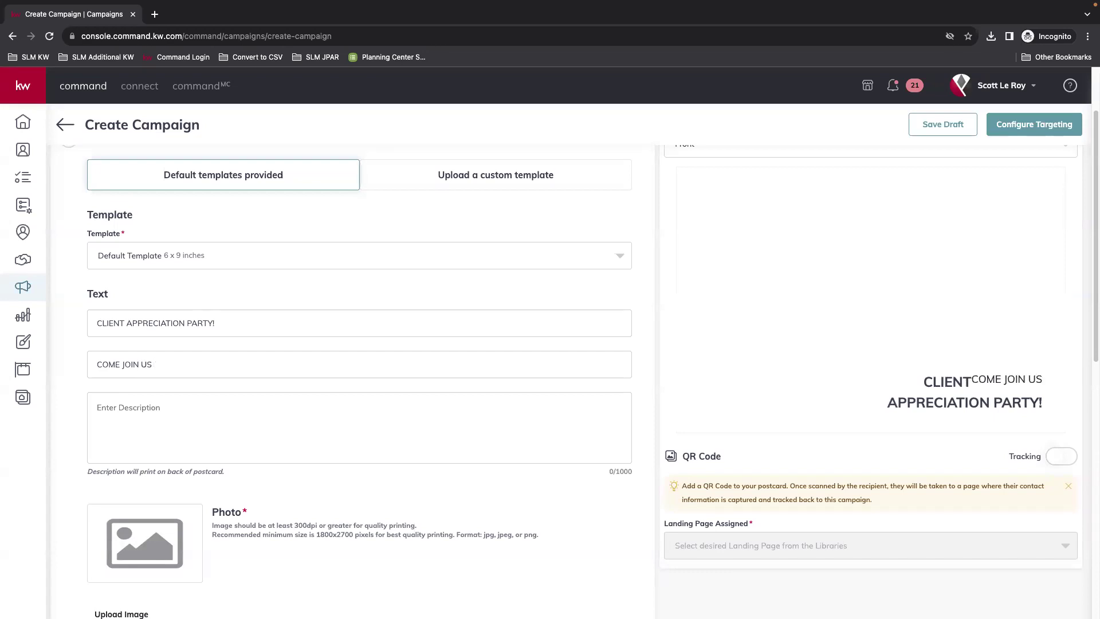
type("AND LET ")
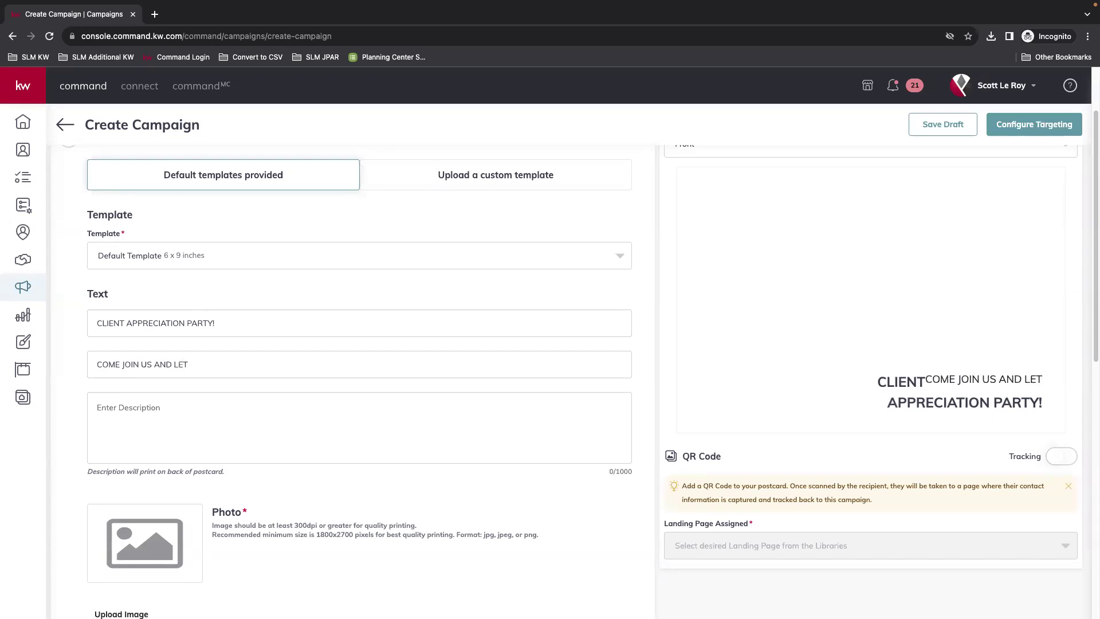
type("US CELE")
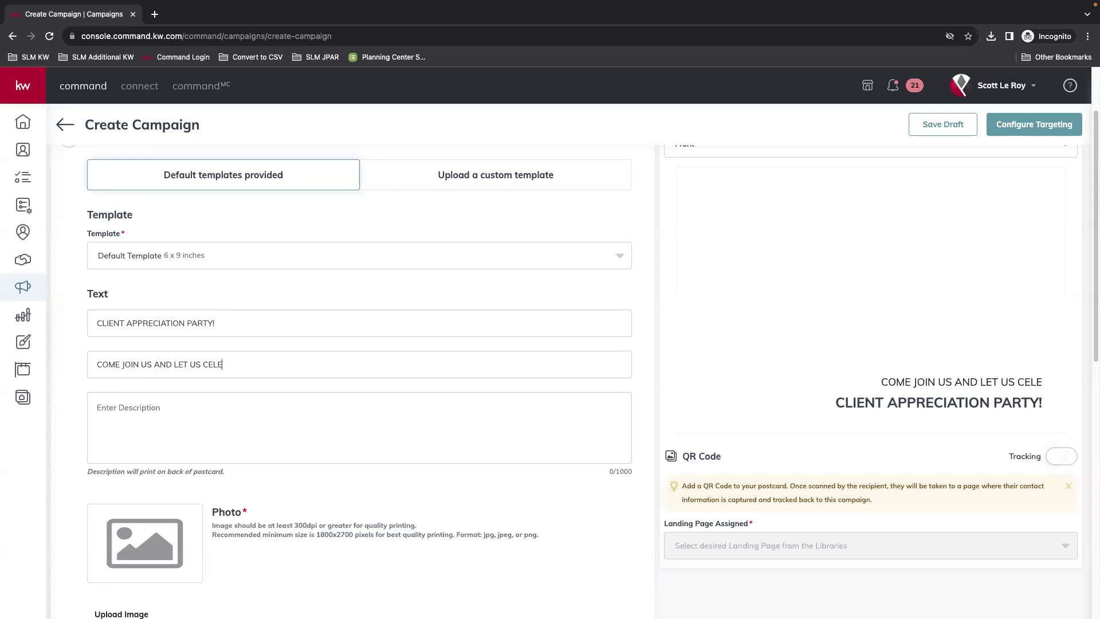
type("BRATE YOU!")
key("BackSpace")
Step: End the subtitle with a period and write the dessert-question description with the venue's street and city lines
type(".")
left_click(218, 399)
type("WE'D LOVE TO SEE YOU ")
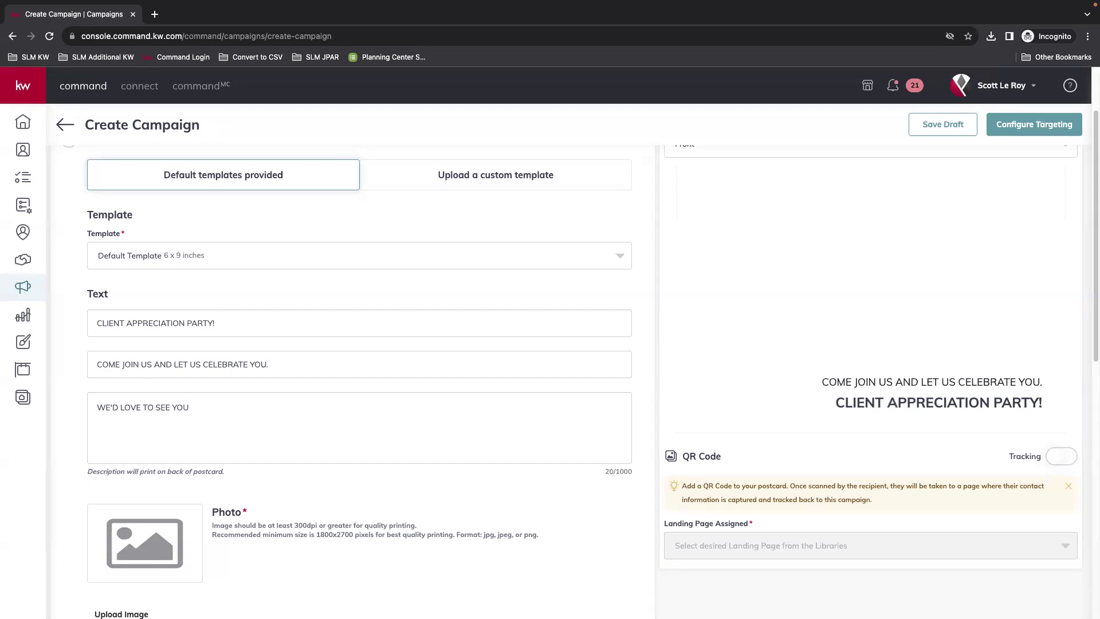
type(" LET US KNOW WH")
type("AT TYPE OF D")
type("E")
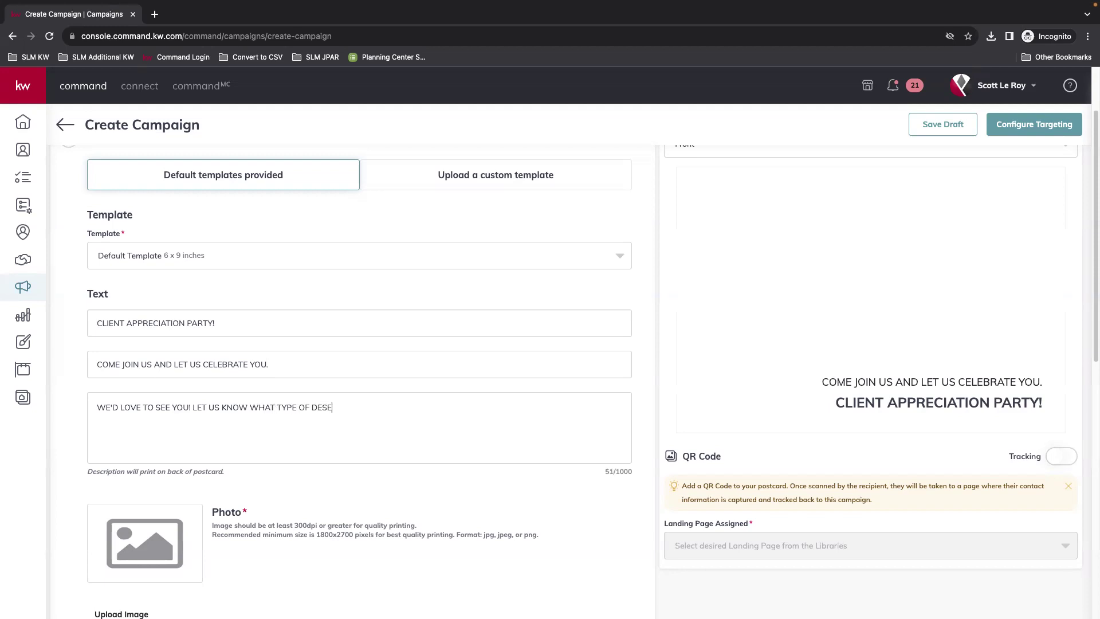
type("SSERT YOU PR")
type("EFER! ")
type("2211")
type(" E MILL P")
type("LAIN ")
type("BLS")
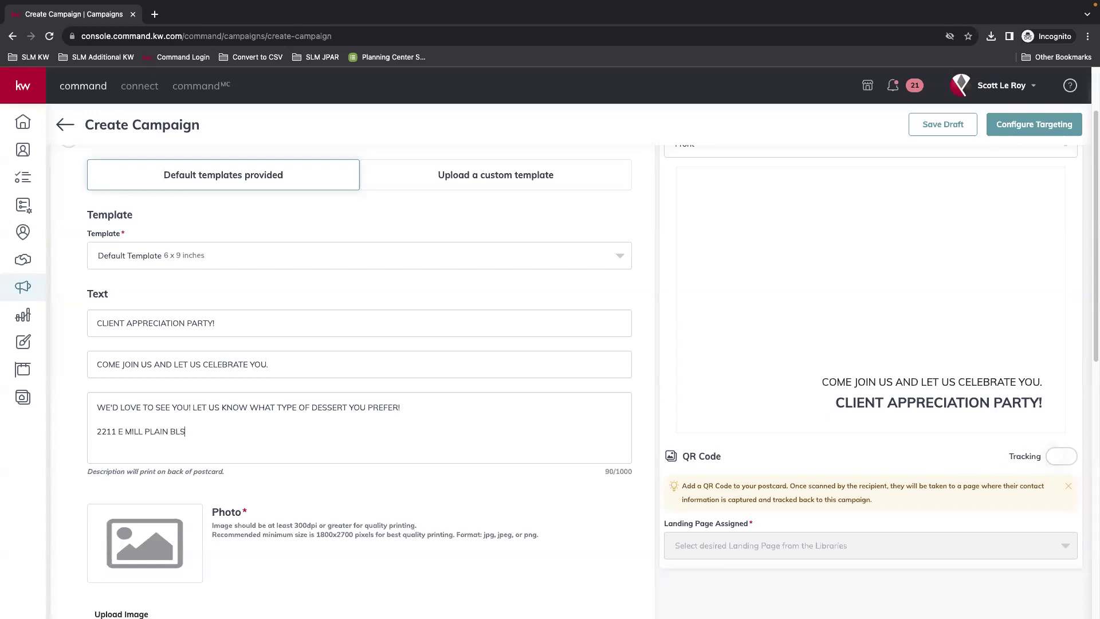
key("BackSpace")
type("VD")
key("Return")
type("VANCOUVER ")
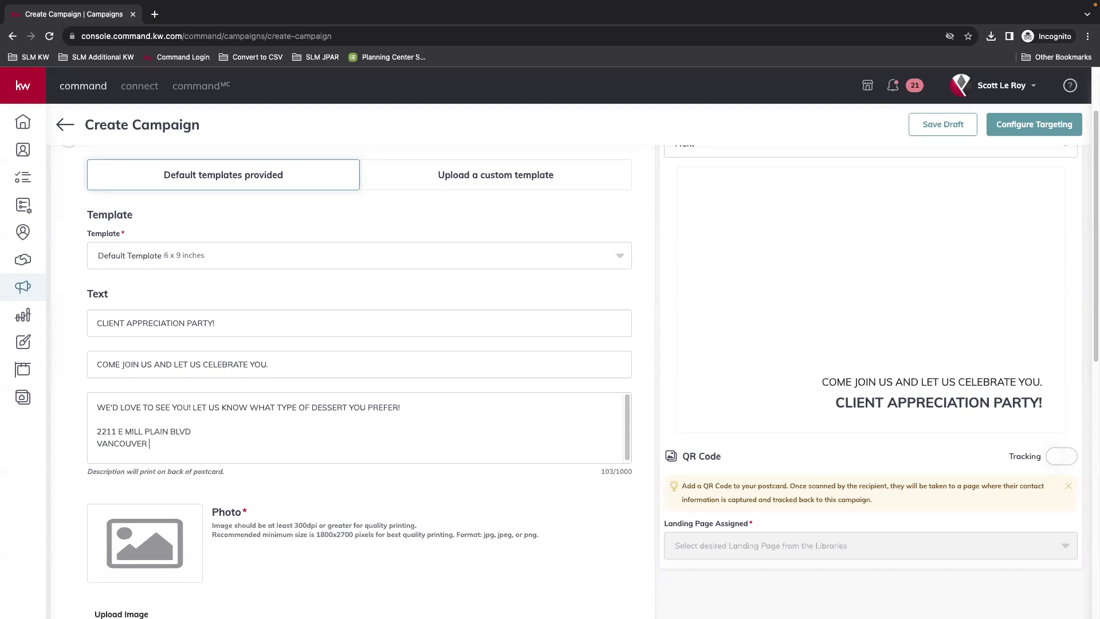
type("WA 98661")
Step: Upload Food.jpg from the desktop as the postcard photo, then restore the browser to full screen
scroll(270, 408, "down", 4)
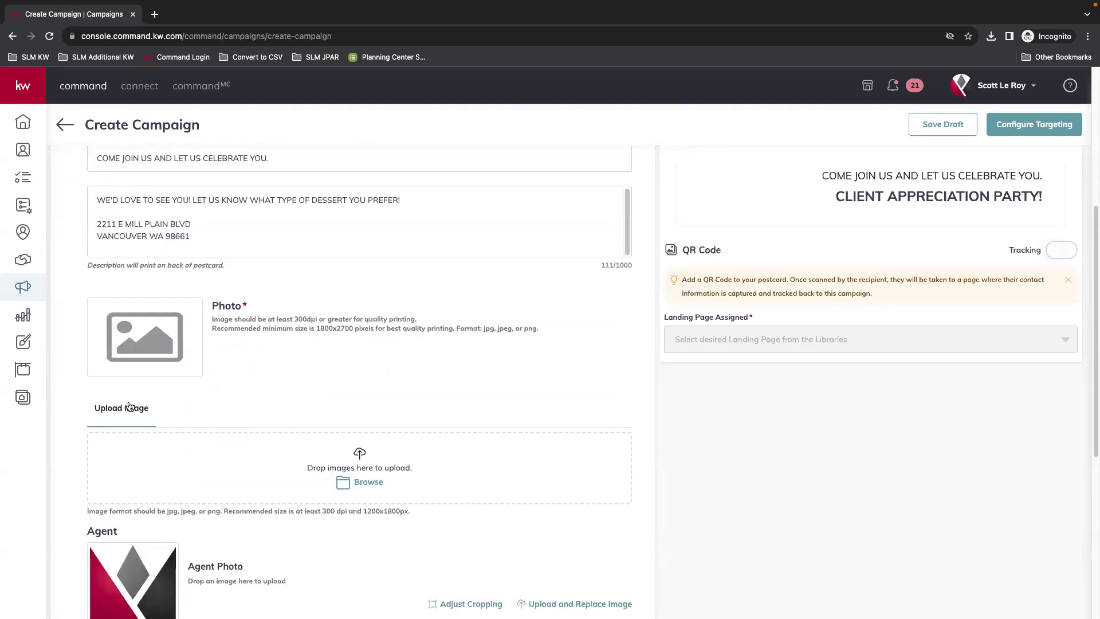
mouse_move(57, 6)
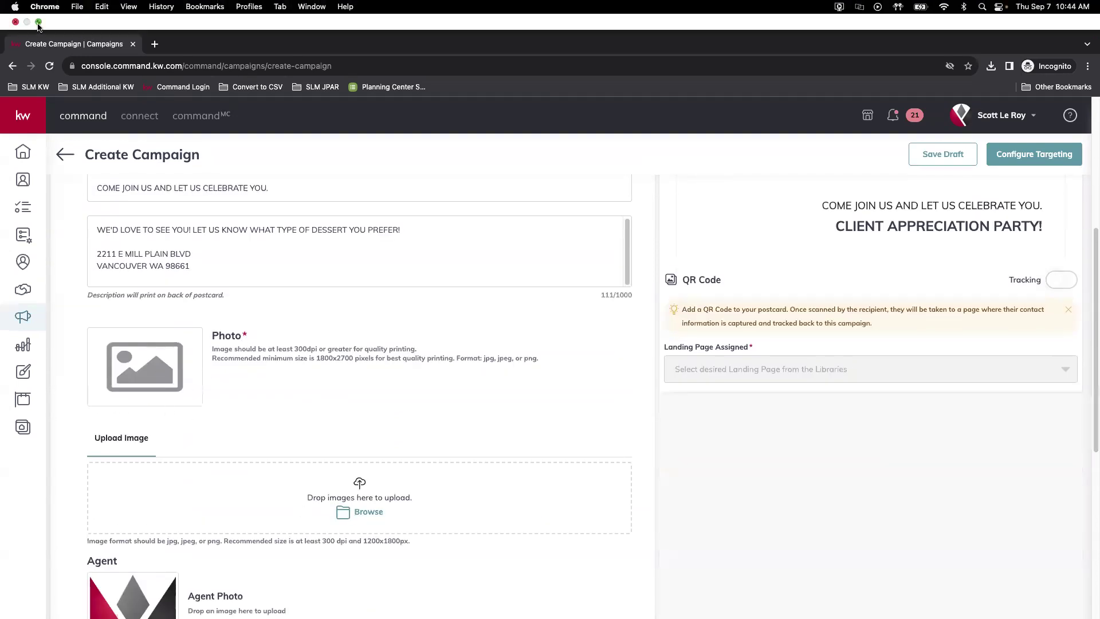
left_click(38, 22)
left_click_drag(1077, 68, 347, 485)
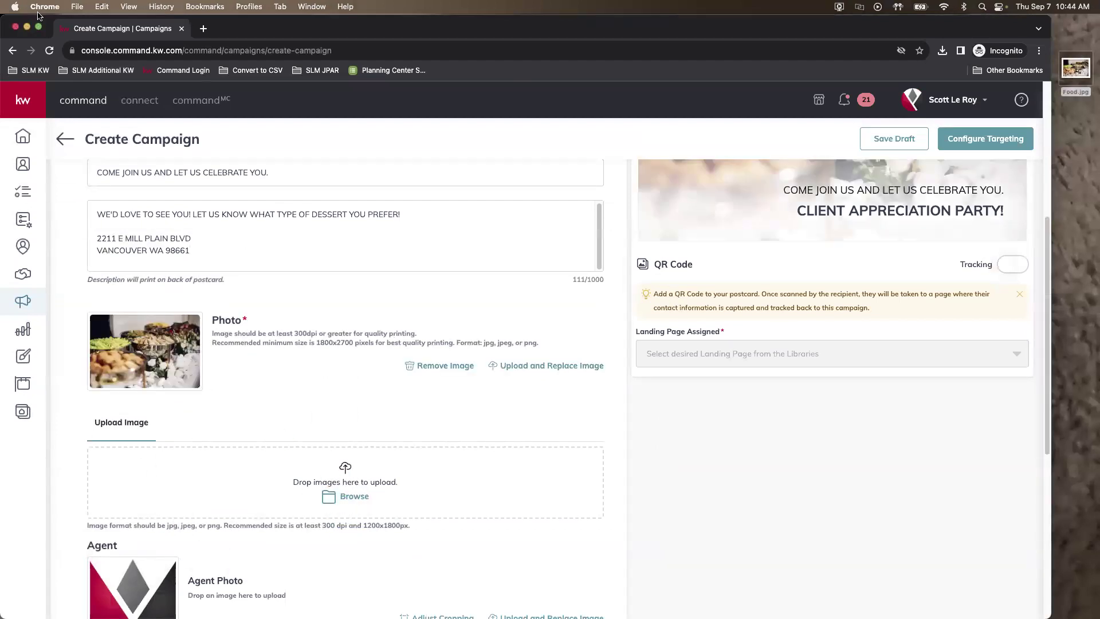
mouse_move(39, 26)
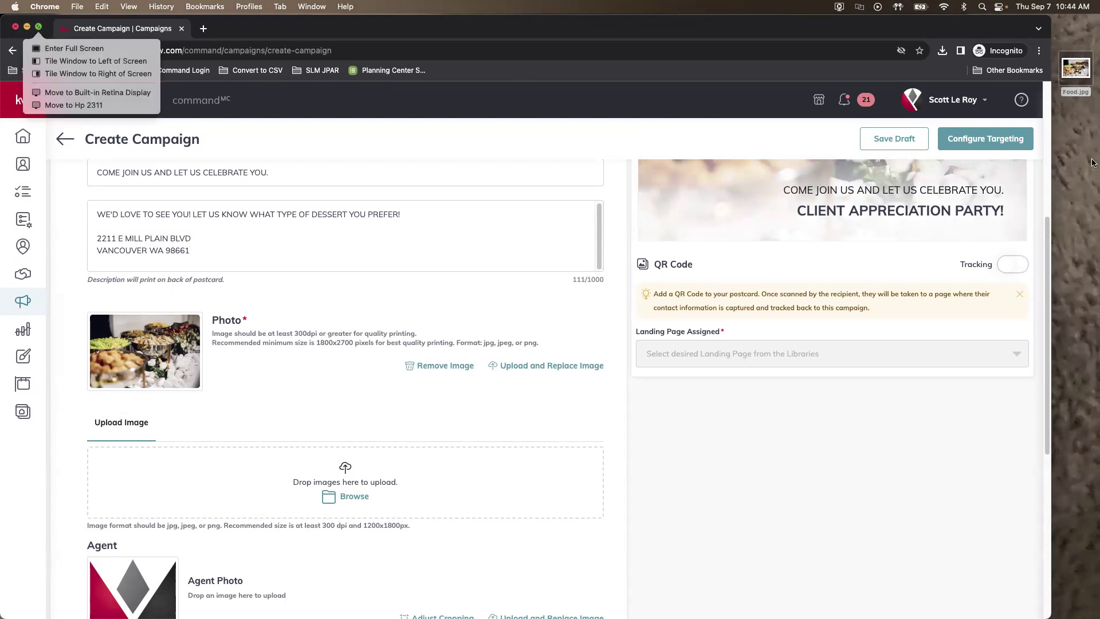
left_click(1075, 67)
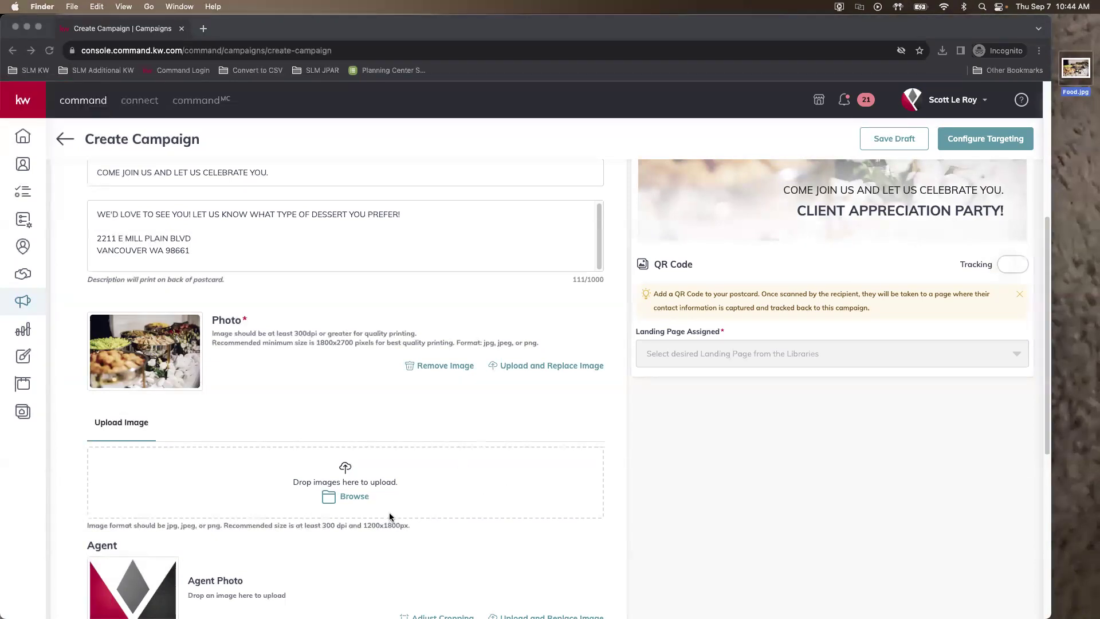
left_click(38, 27)
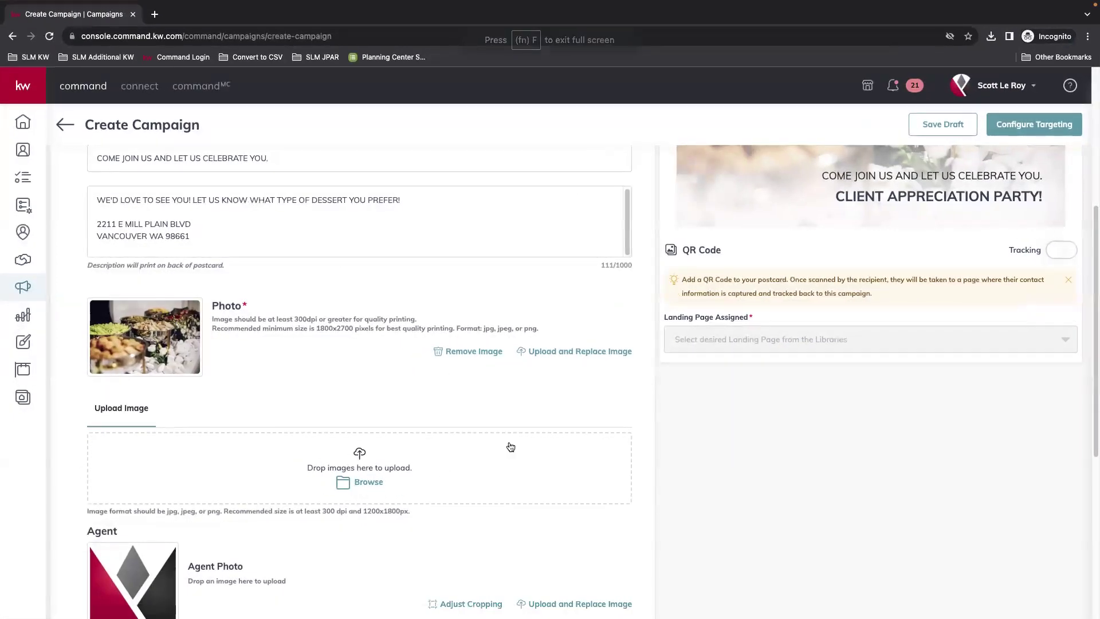
scroll(510, 446, "up", 5)
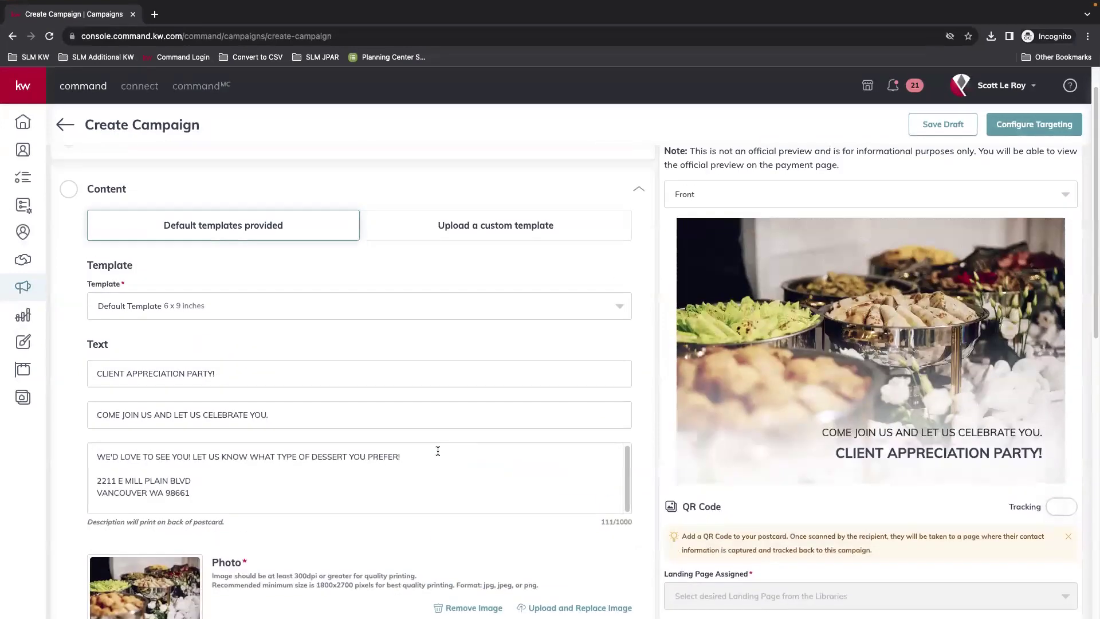
scroll(546, 502, "down", 4)
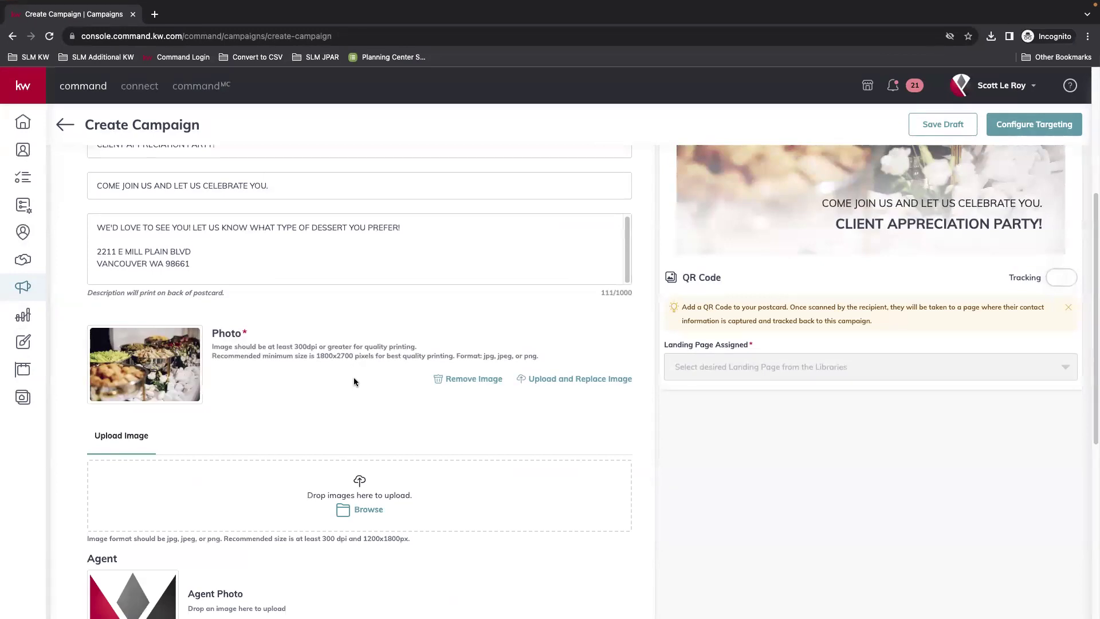
Step: Adjust the agent's phone number, save the Content section, and preview the postcard's back
scroll(331, 419, "down", 5)
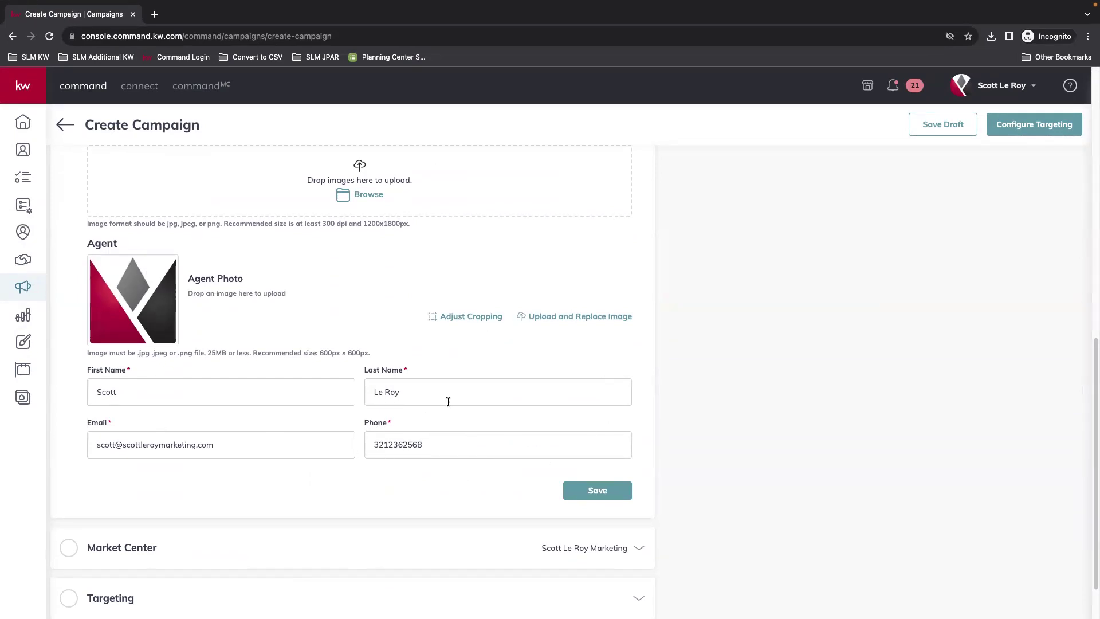
key("BackSpace")
left_click(599, 491)
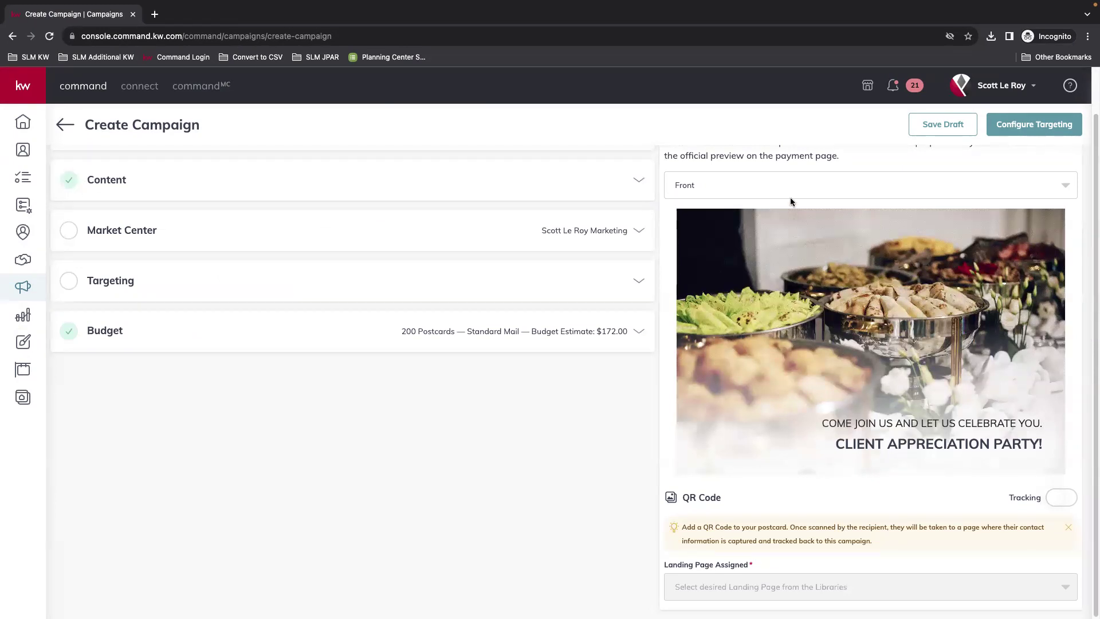
left_click(724, 186)
left_click(737, 235)
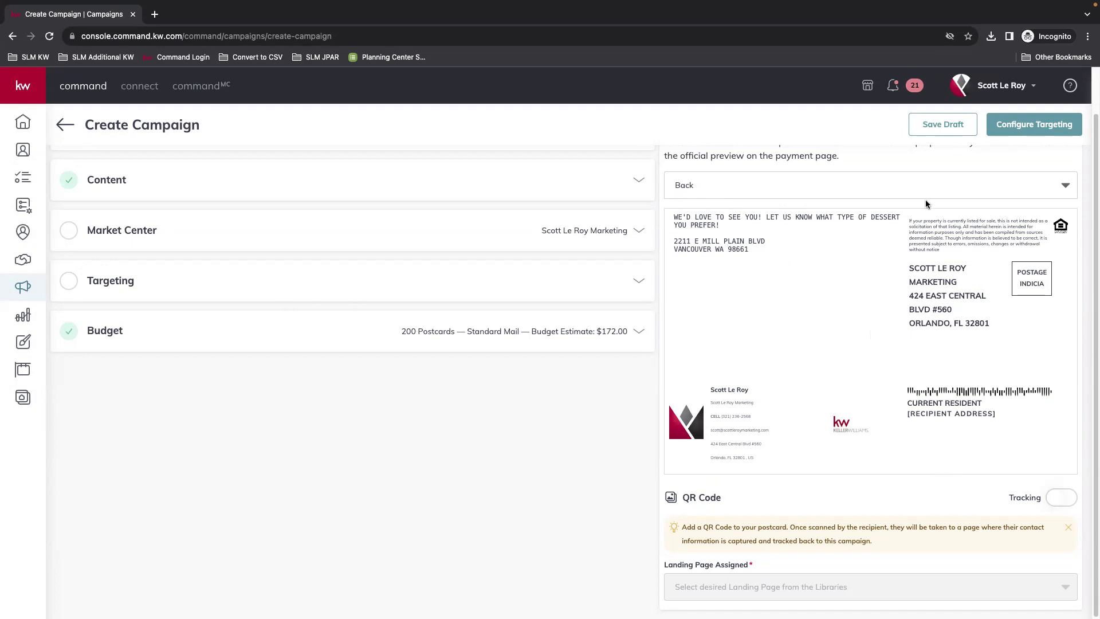
left_click_drag(870, 218, 895, 216)
Step: Turn on QR code tracking and assign the Open House Sign-In Sheet landing page
left_click(1062, 498)
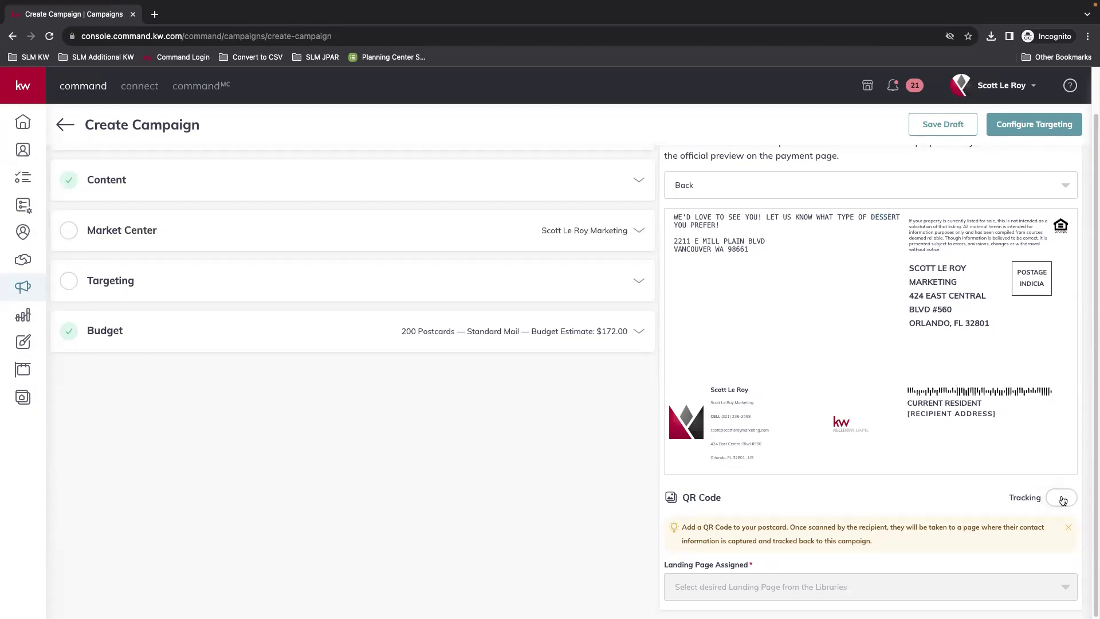
left_click(776, 593)
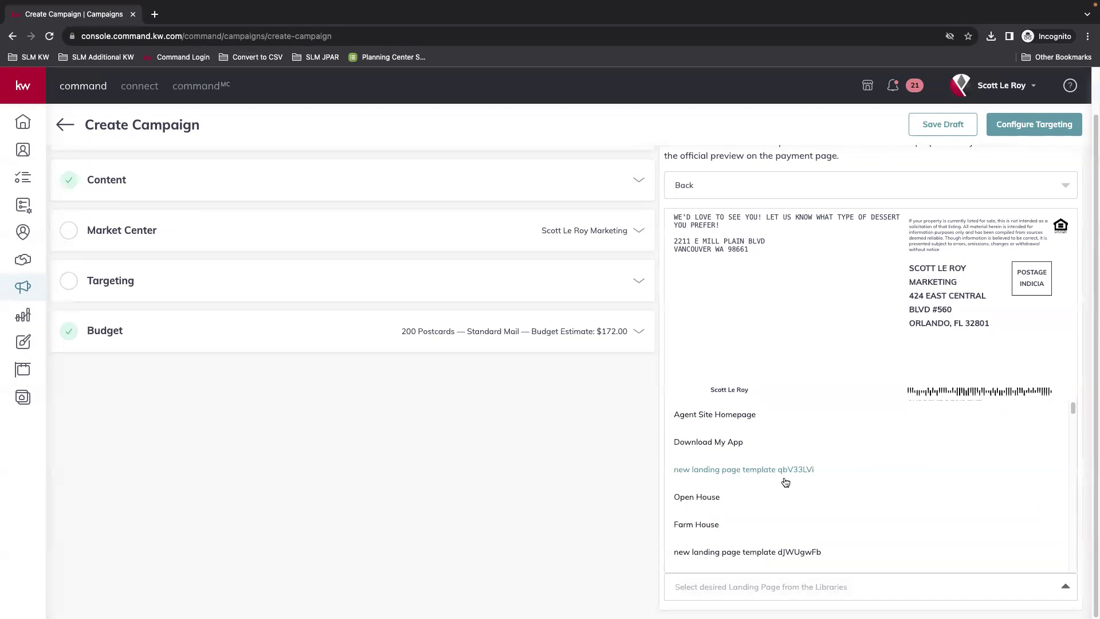
scroll(825, 518, "down", 2)
scroll(899, 484, "down", 3)
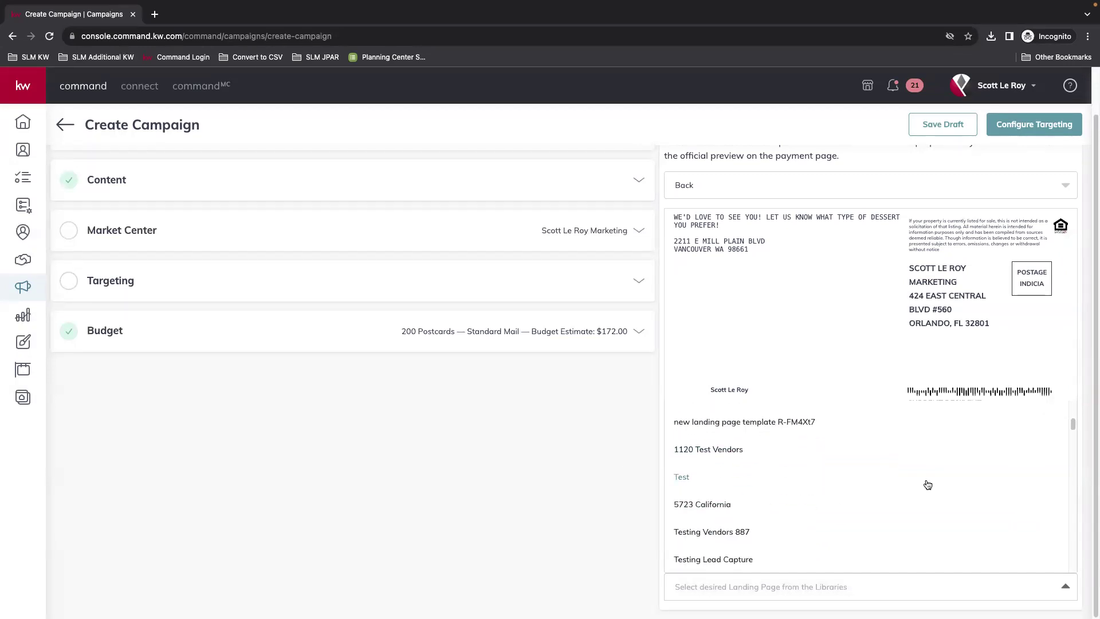
scroll(933, 491, "down", 3)
scroll(933, 490, "down", 2)
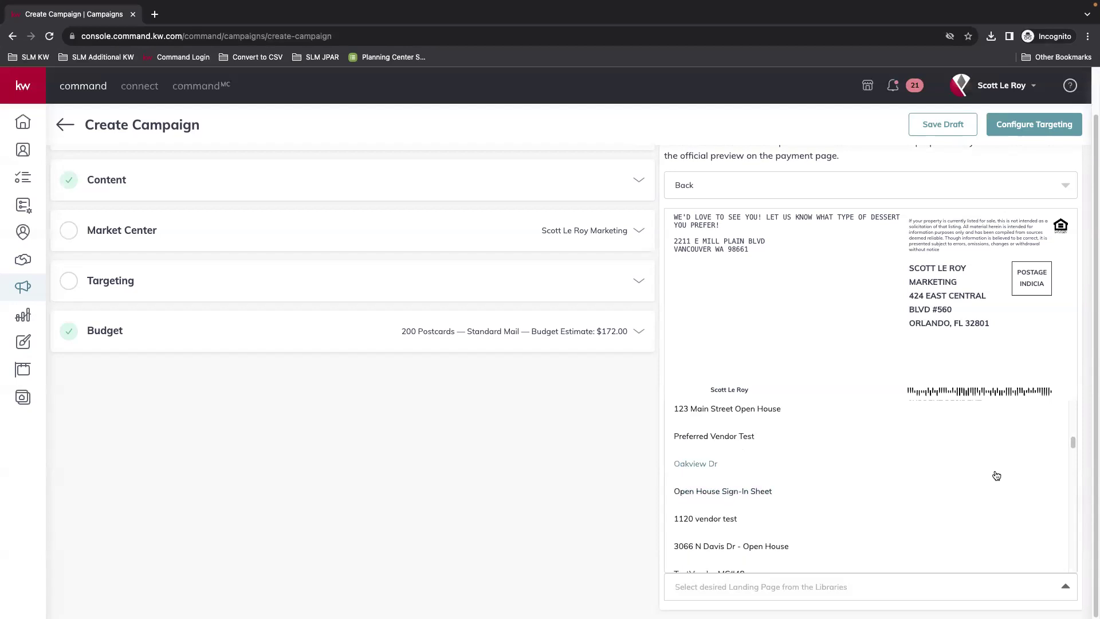
left_click(762, 491)
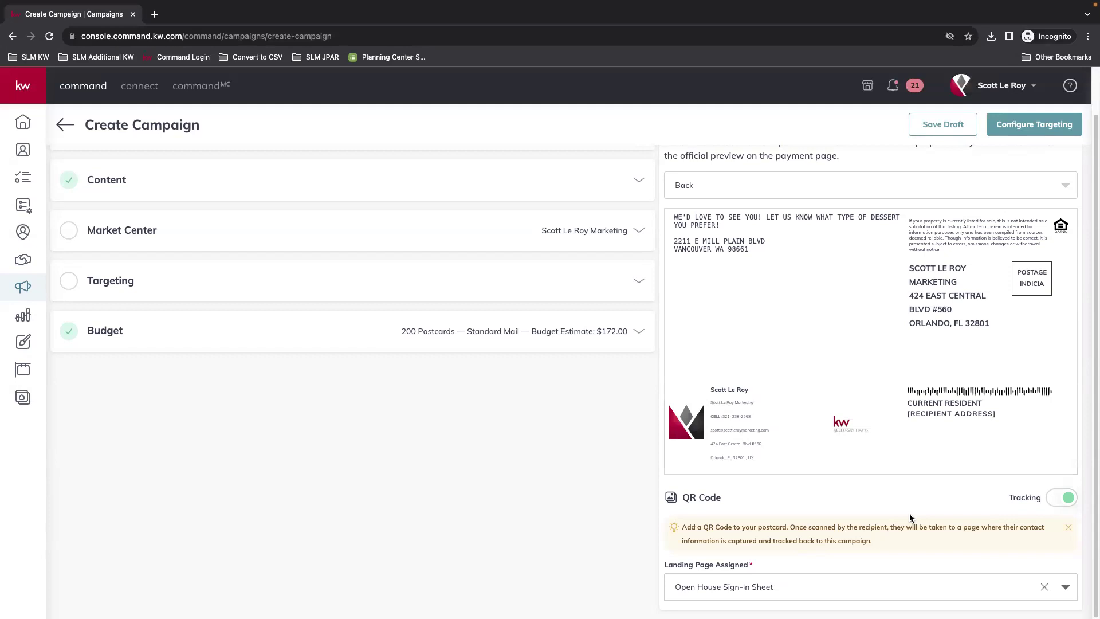
scroll(944, 515, "up", 1)
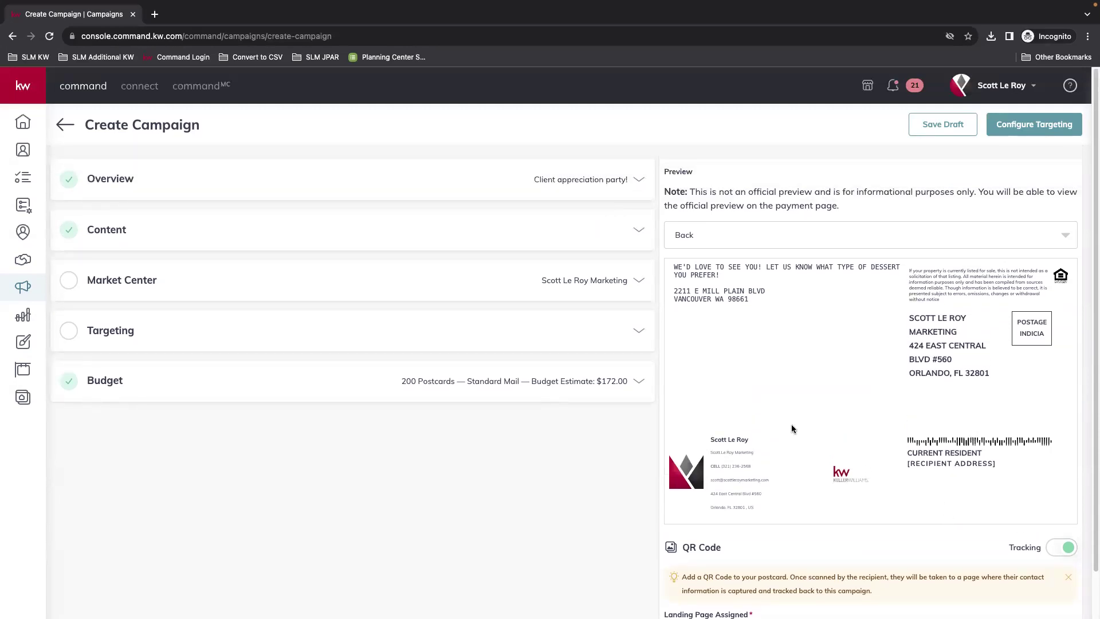
Step: Compare front and back previews, then change the landing page to Agent Site Homepage
left_click(875, 236)
left_click(707, 266)
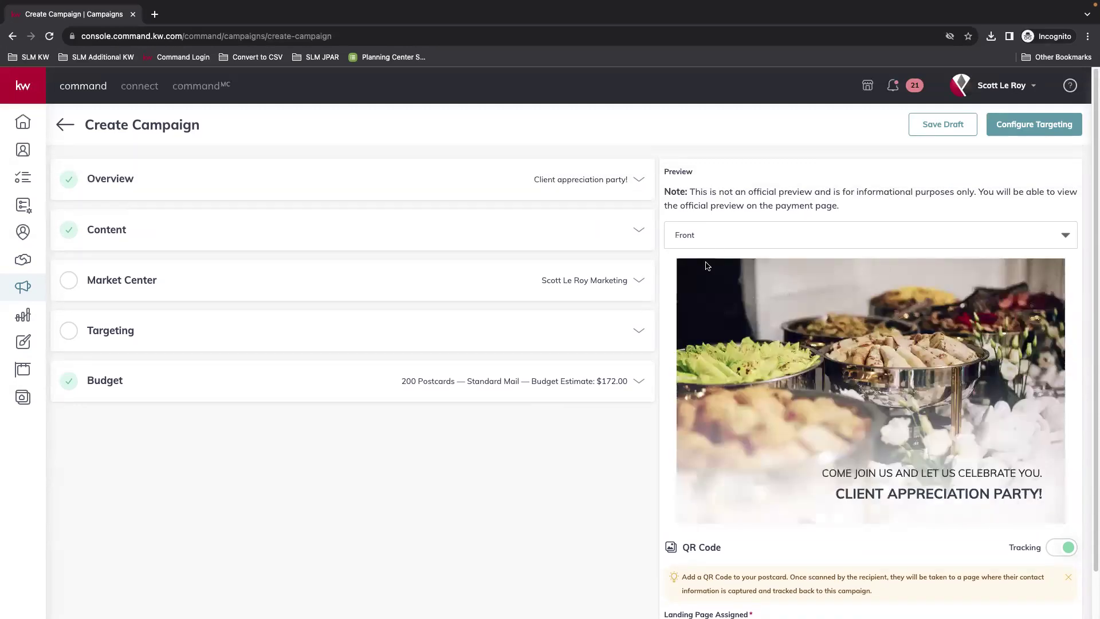
scroll(751, 307, "down", 1)
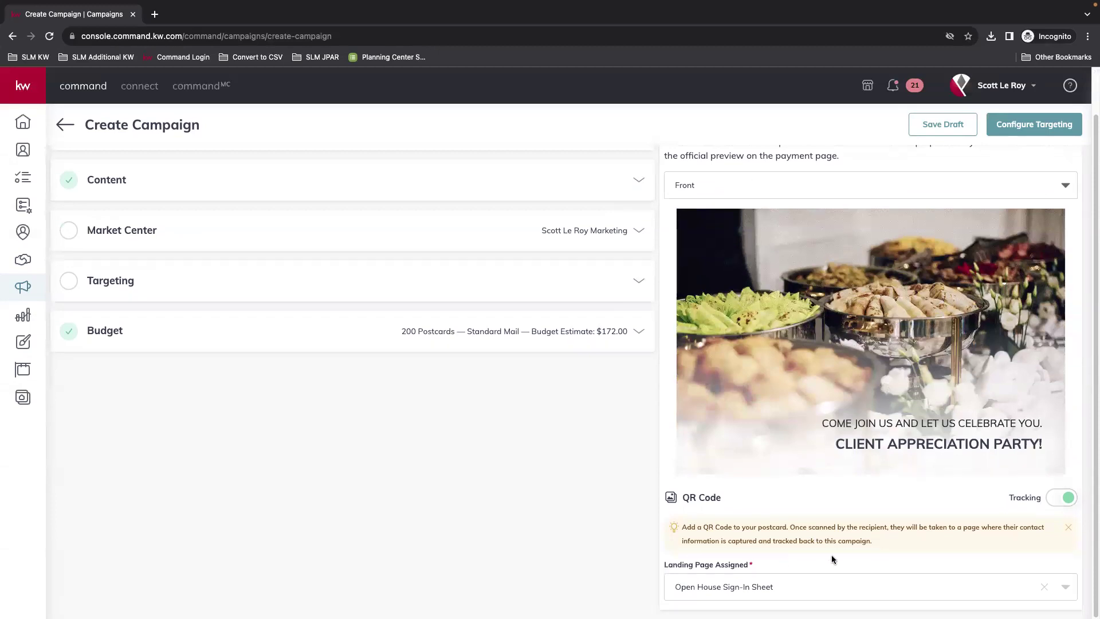
left_click(717, 186)
left_click(696, 243)
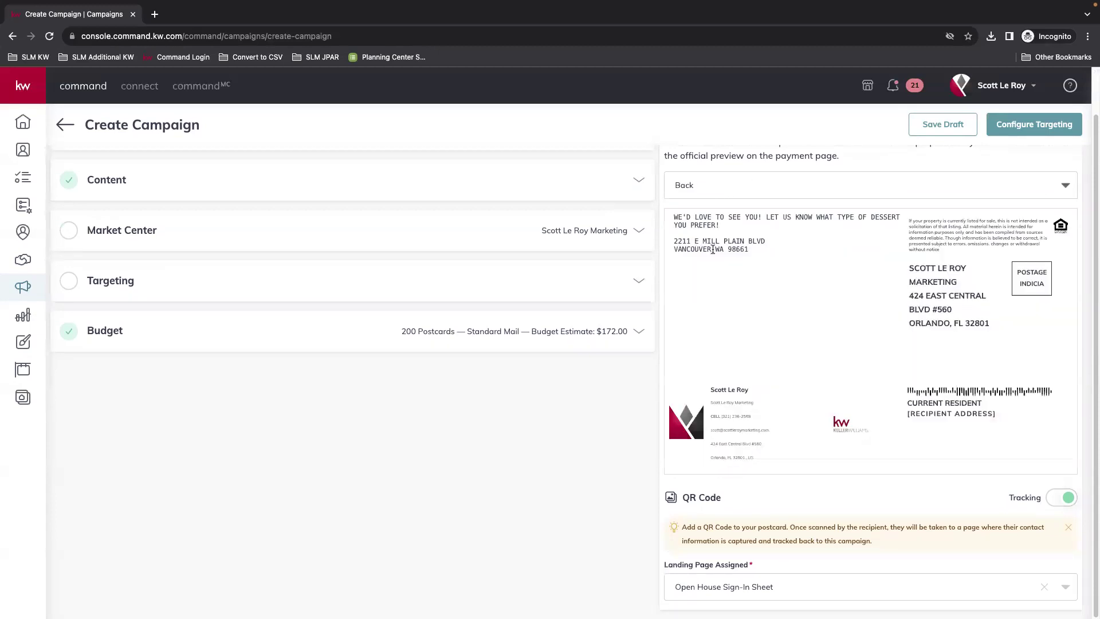
left_click(741, 590)
left_click(706, 415)
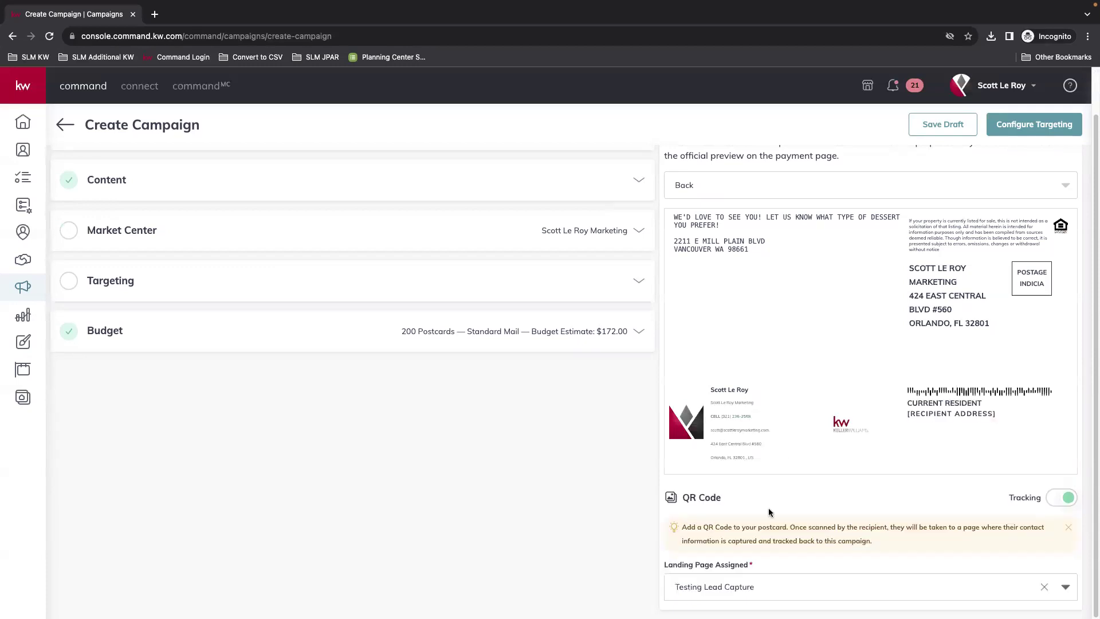
left_click(720, 586)
scroll(756, 461, "up", 5)
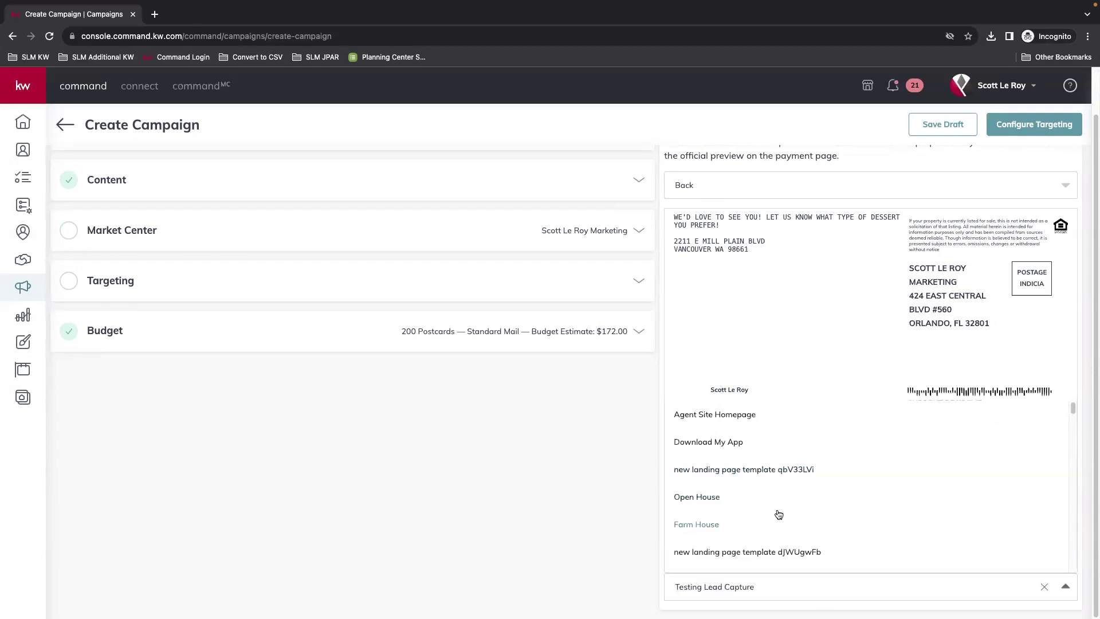
left_click(721, 415)
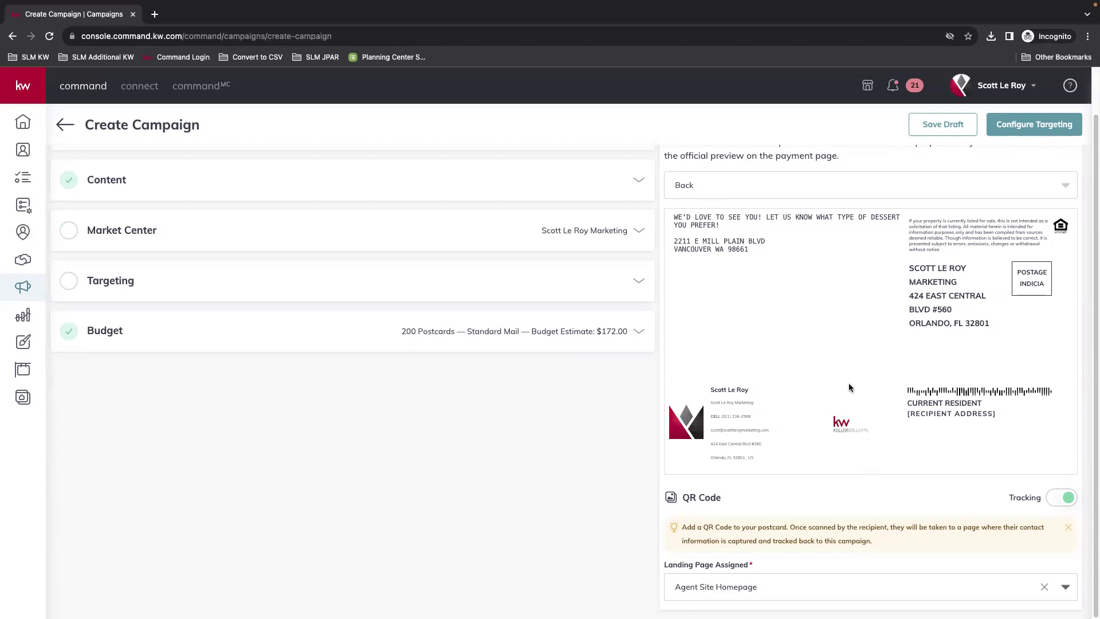
Step: Preview the front, then leave the preview on the postcard's address side
left_click(755, 190)
left_click(757, 209)
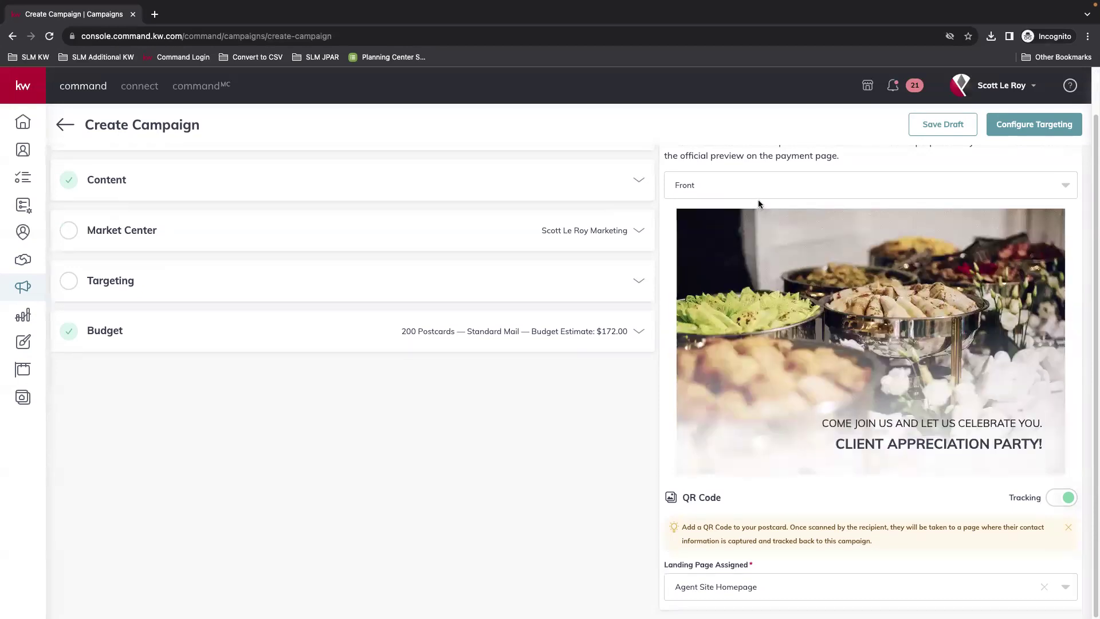
left_click(723, 185)
left_click(735, 243)
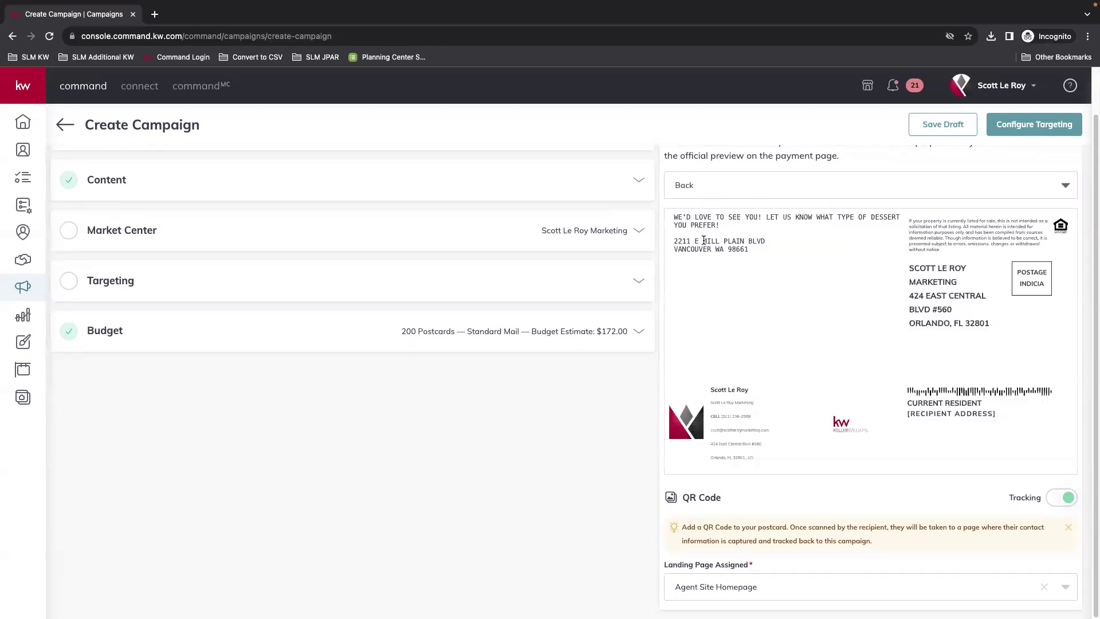
scroll(1057, 369, "up", 1)
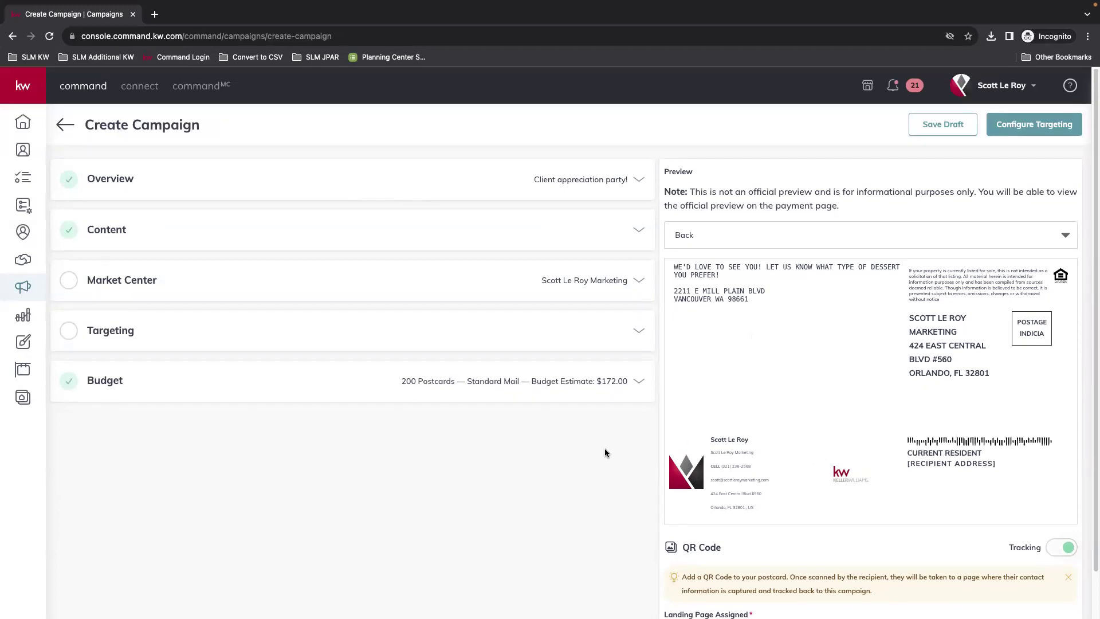
Step: Set the Market Center return address state to FL, add a zip, and accept the verified corrected address
left_click(638, 281)
left_click(162, 277)
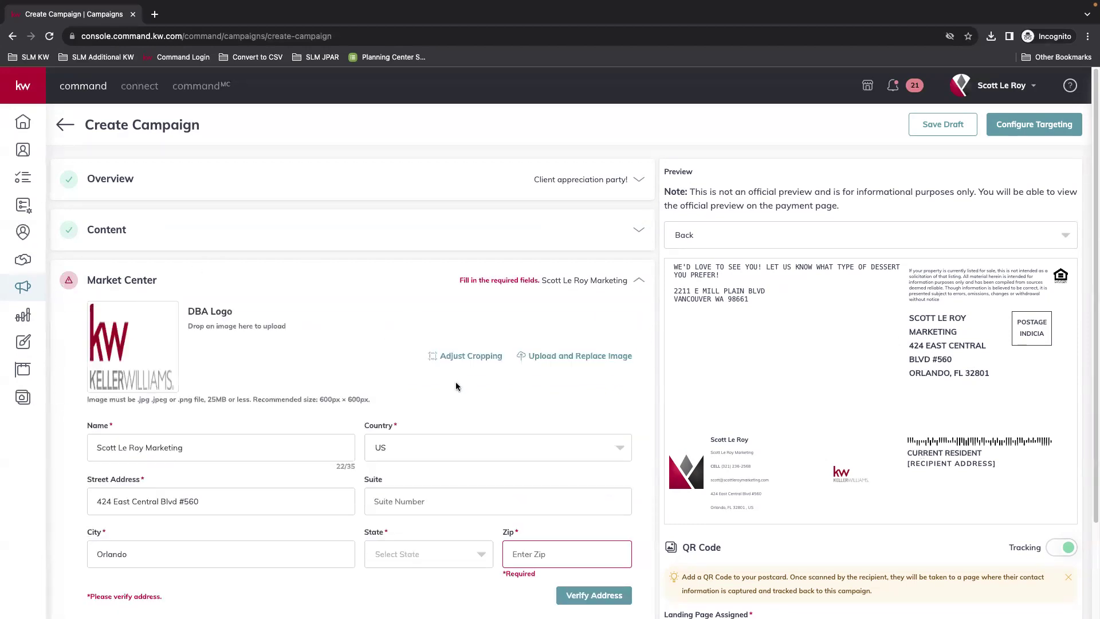
scroll(183, 409, "down", 2)
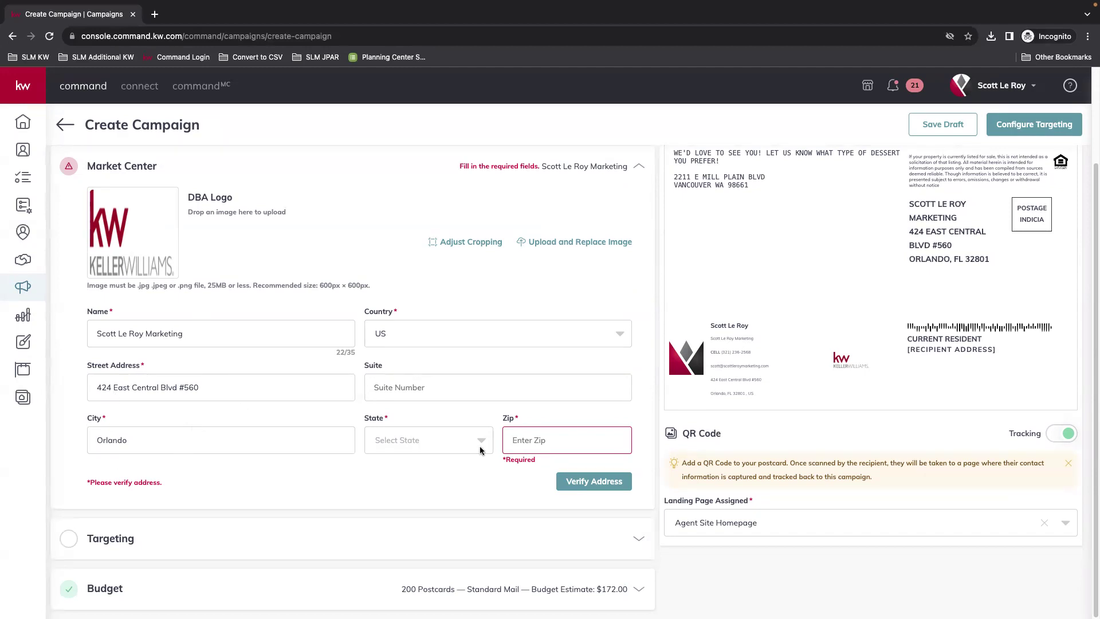
left_click(434, 447)
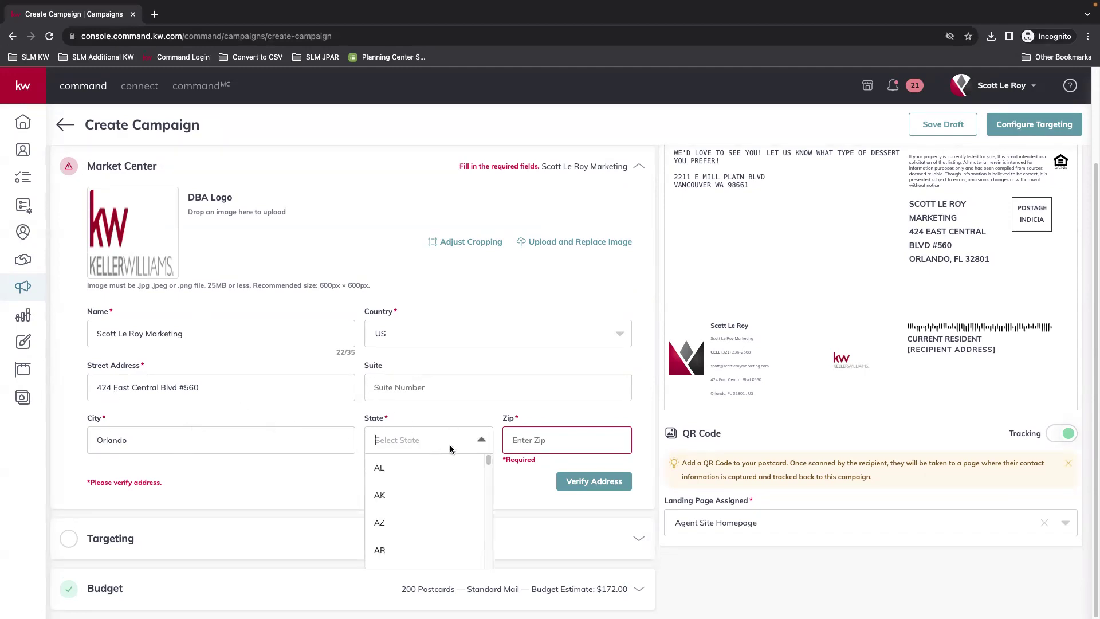
type("FL")
left_click(401, 468)
left_click(555, 440)
type("44444")
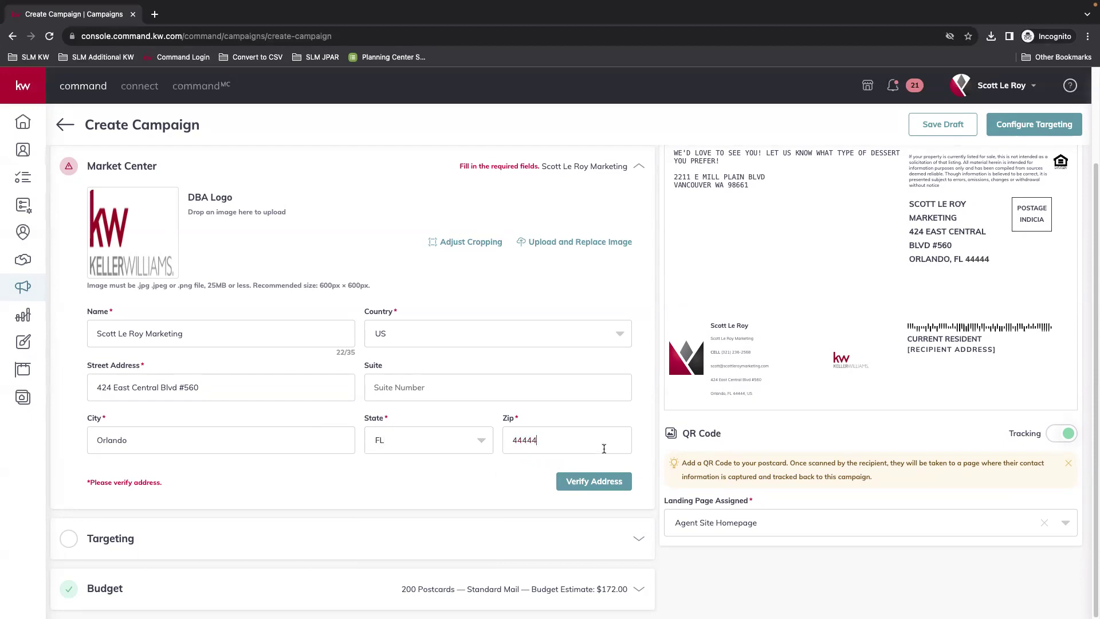
left_click(598, 480)
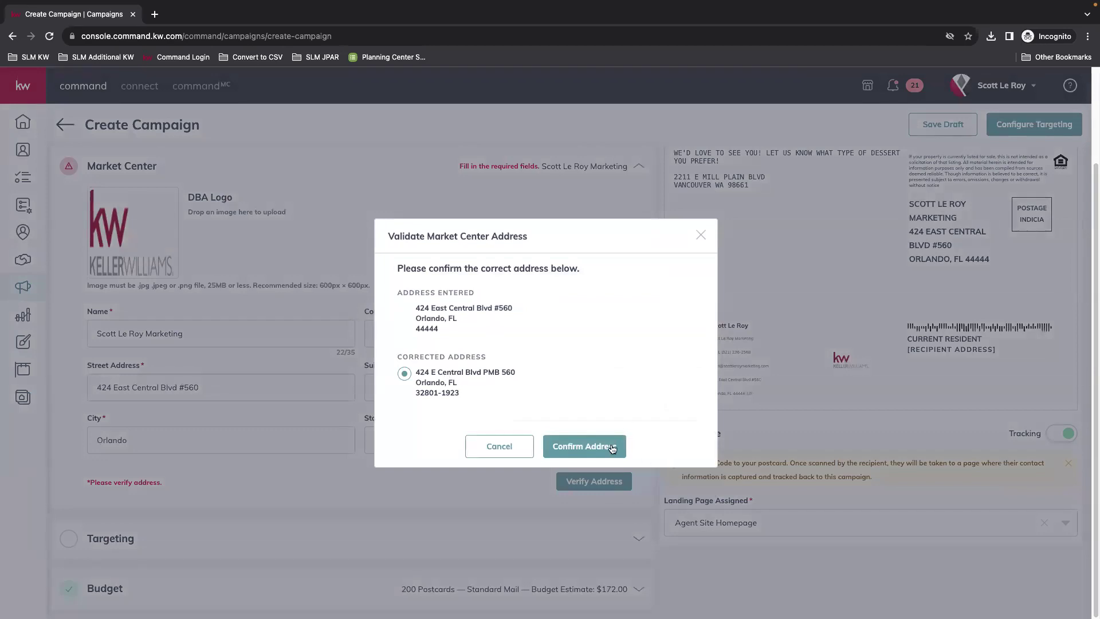
left_click(597, 444)
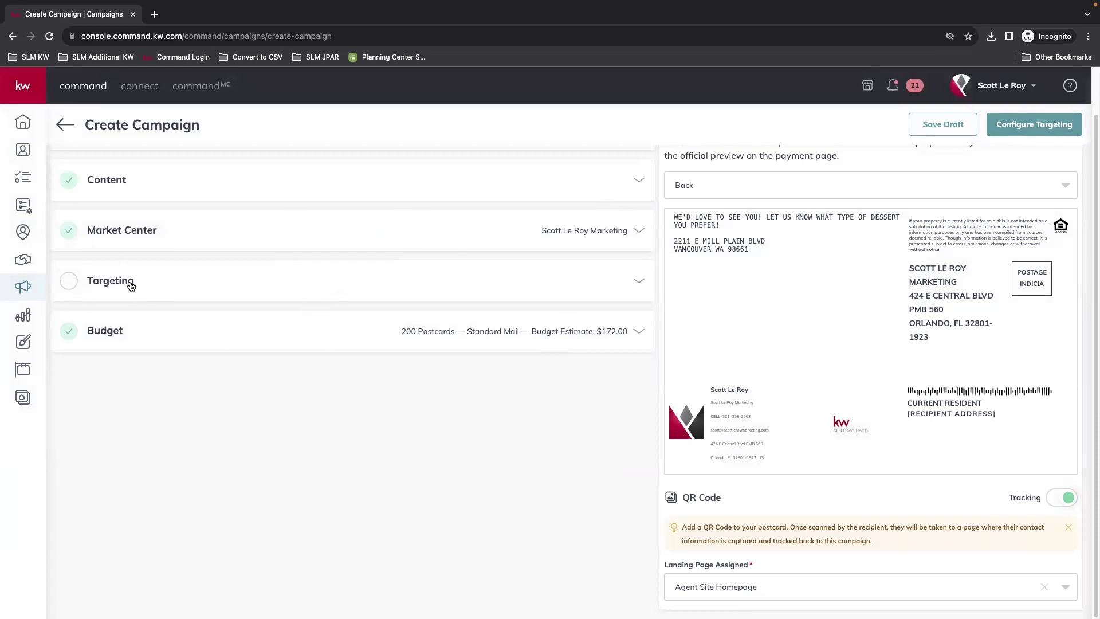
Step: Switch targeting to Target my Database and open the Add contacts picker
left_click(332, 286)
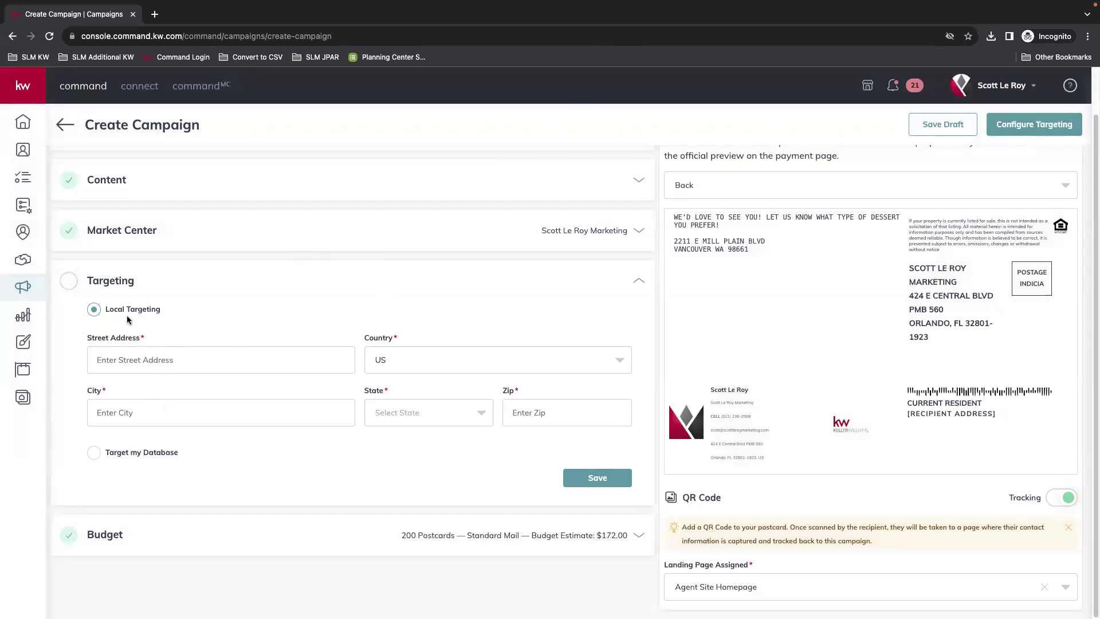
left_click(150, 456)
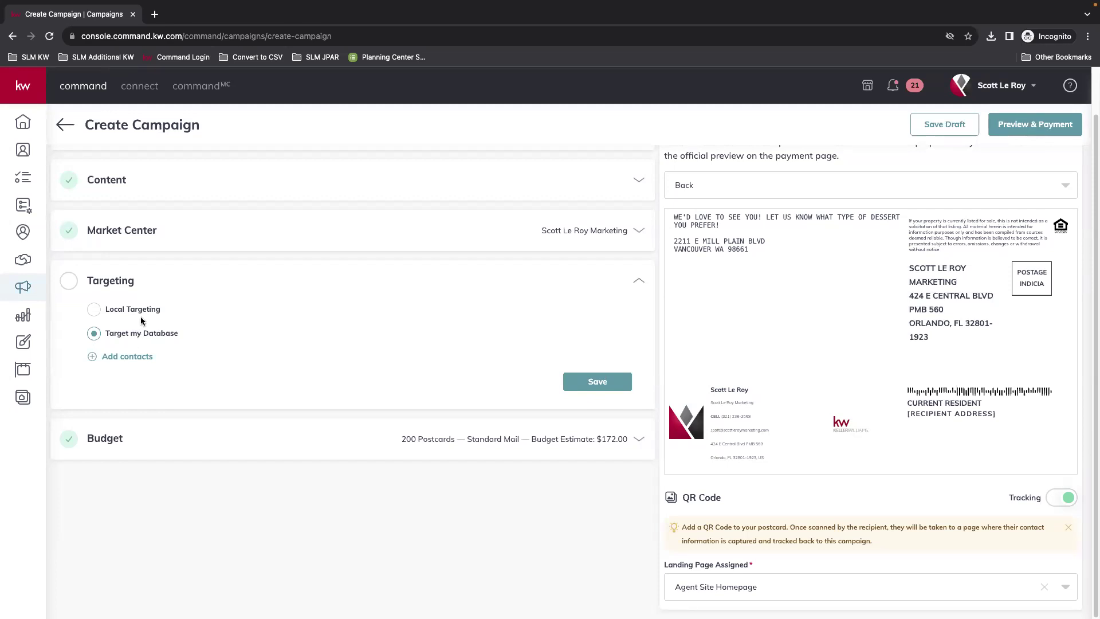
left_click(127, 358)
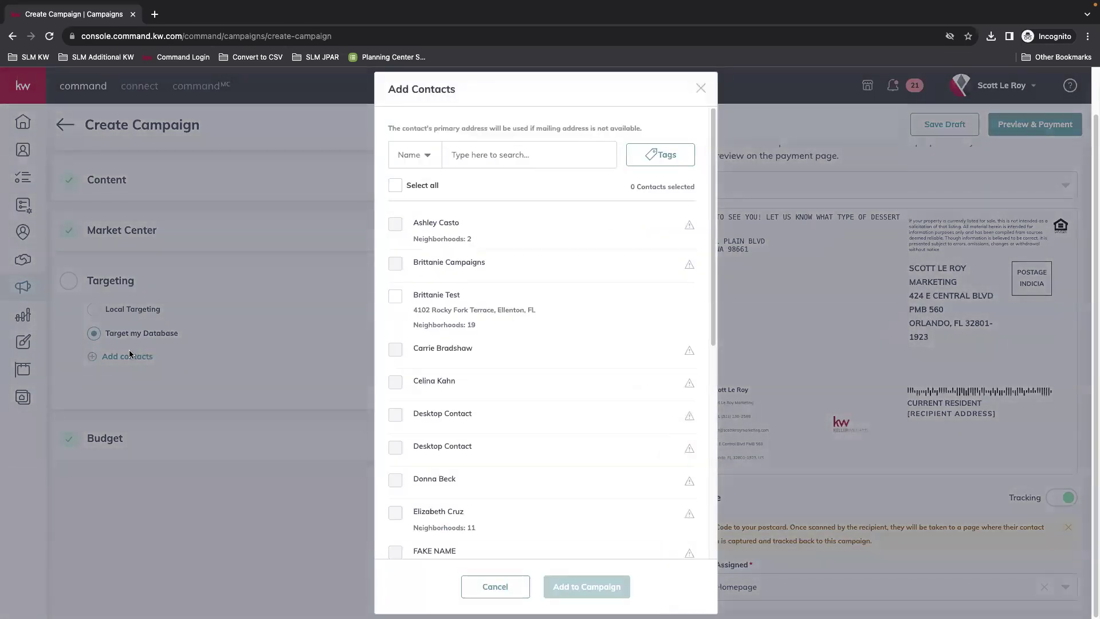
left_click(467, 582)
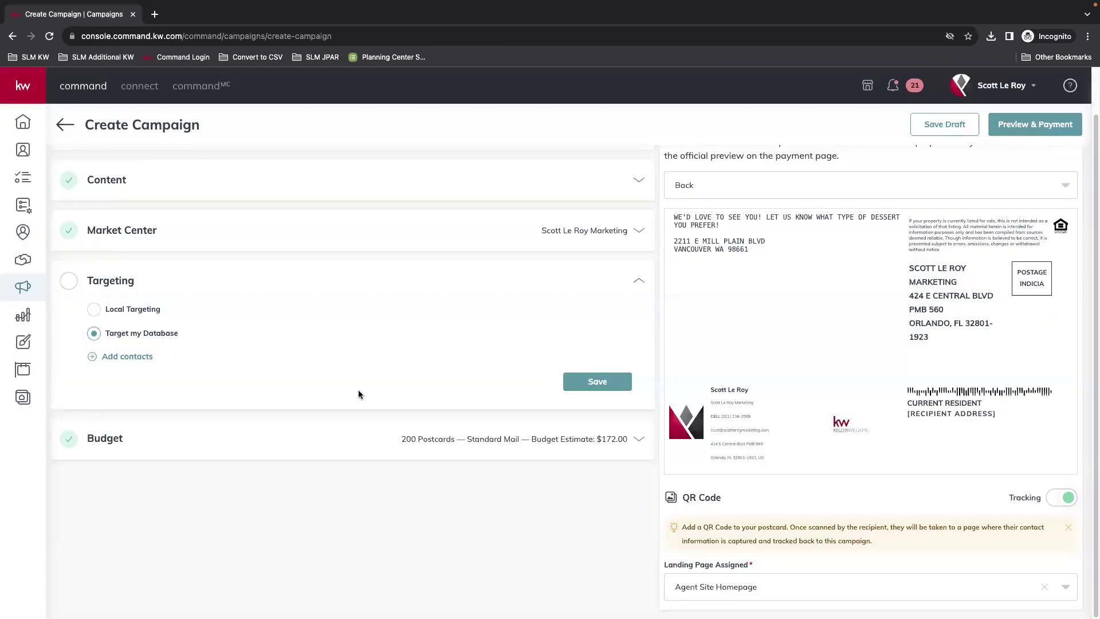
left_click(141, 357)
scroll(626, 286, "down", 6)
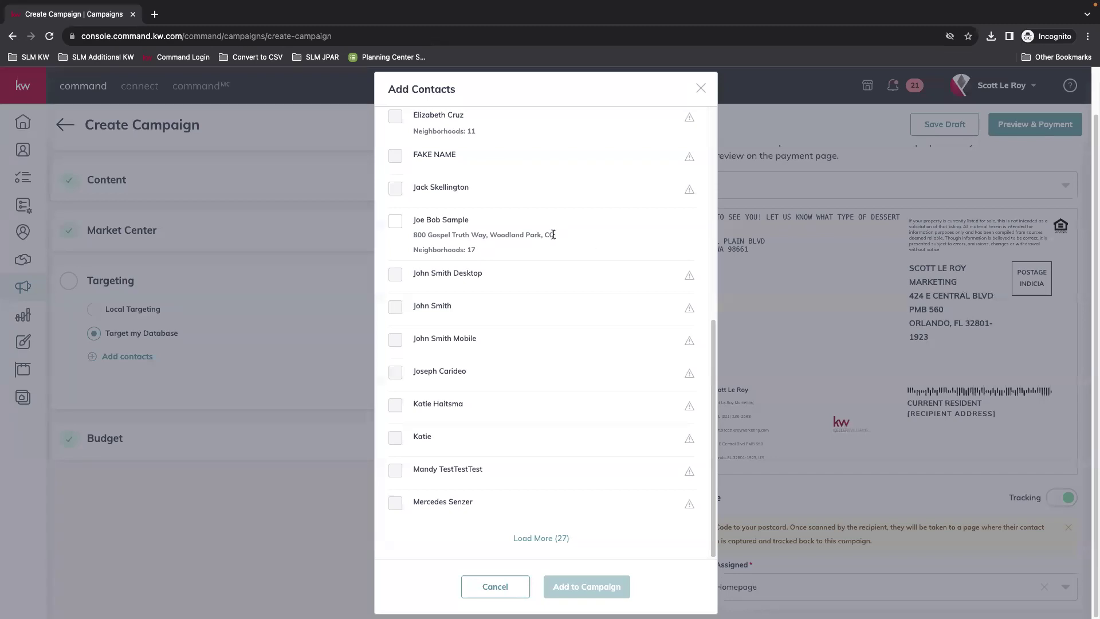
left_click_drag(553, 237, 426, 236)
left_click(421, 235)
mouse_move(690, 277)
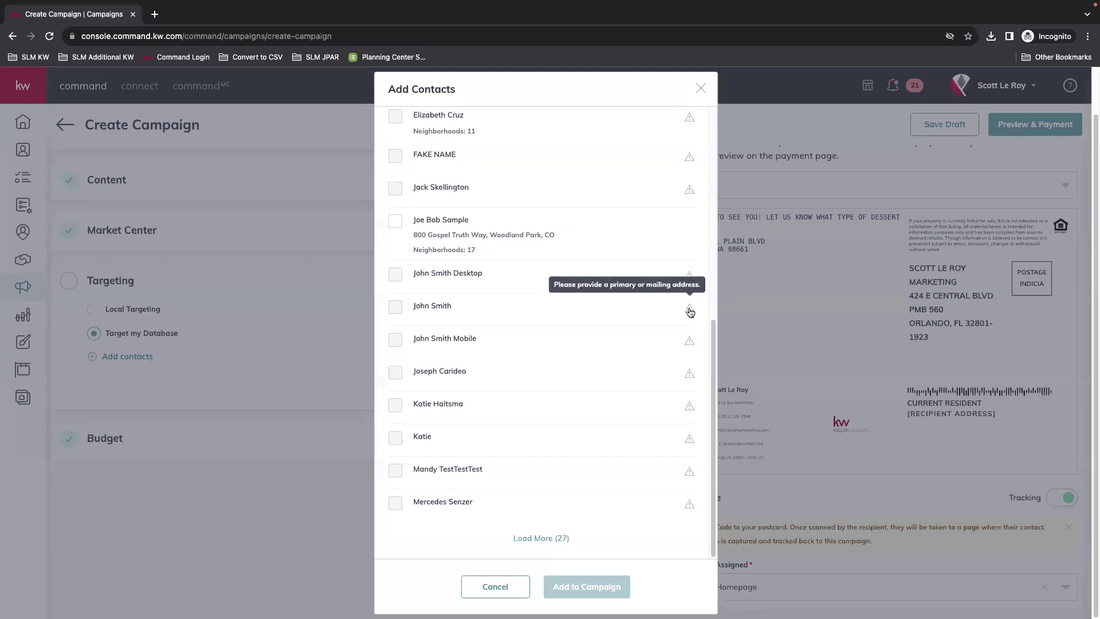
mouse_move(687, 340)
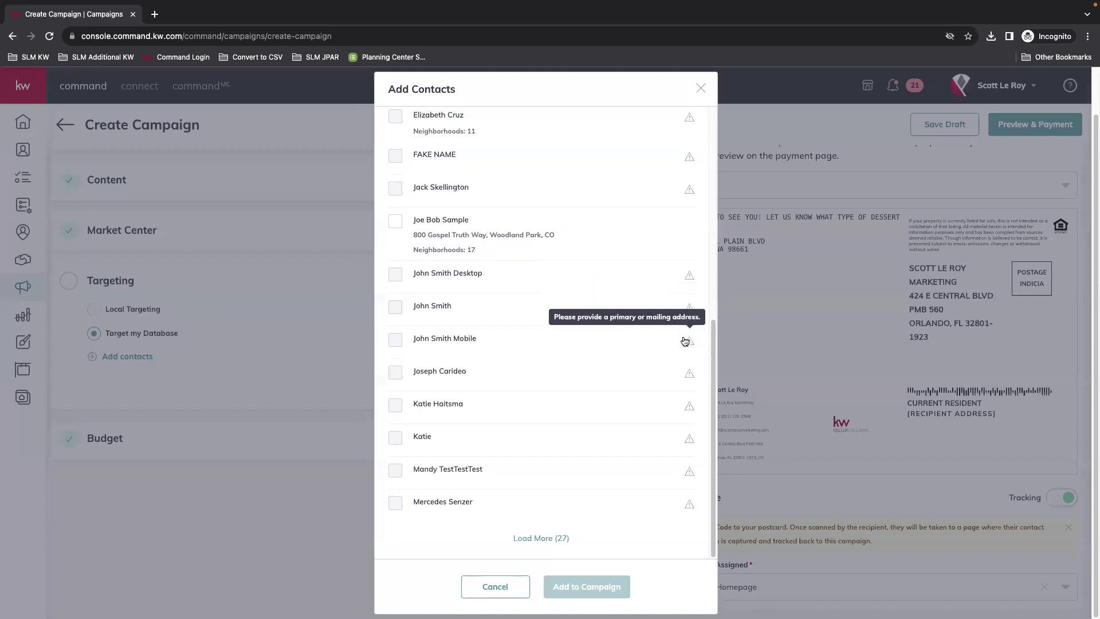
mouse_move(690, 375)
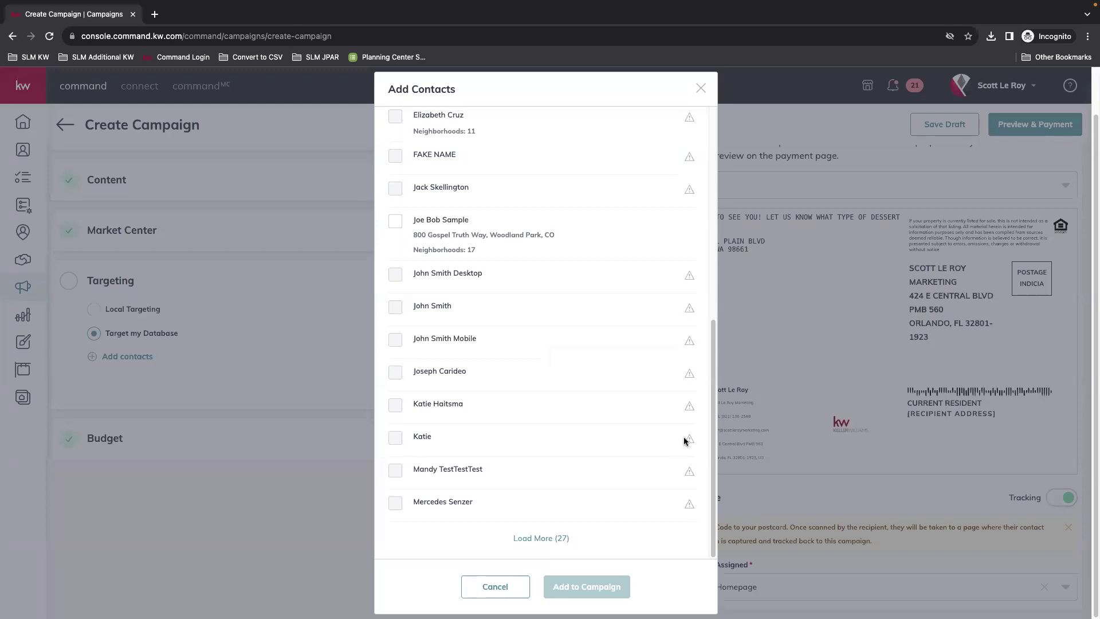
mouse_move(689, 471)
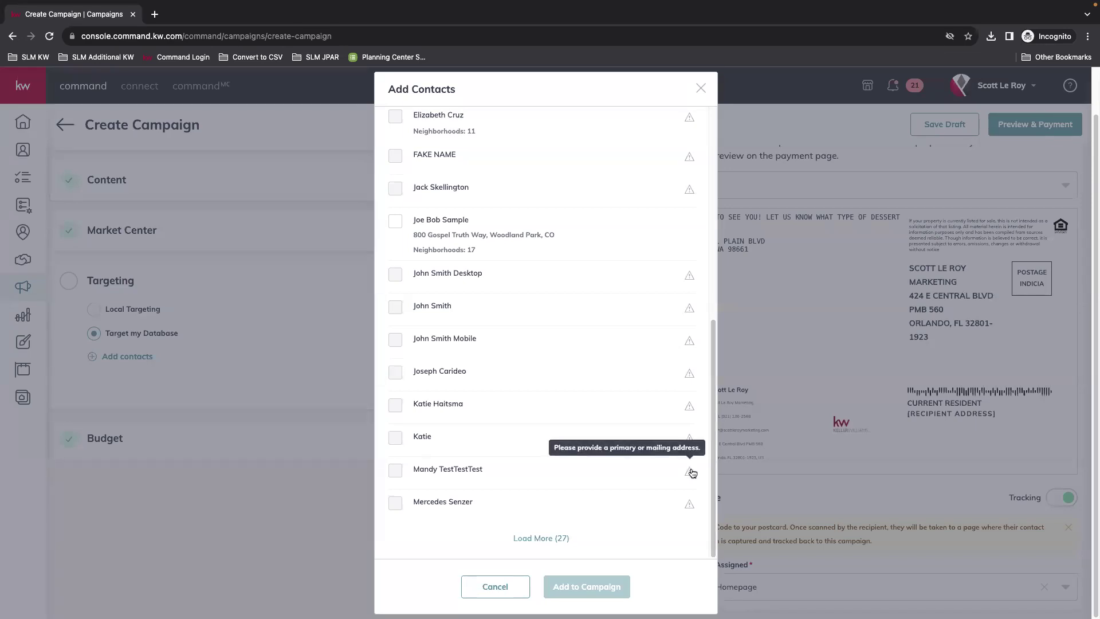
scroll(695, 473, "up", 10)
Step: Add a database contact with a mailing address to the campaign's targeting
left_click(495, 587)
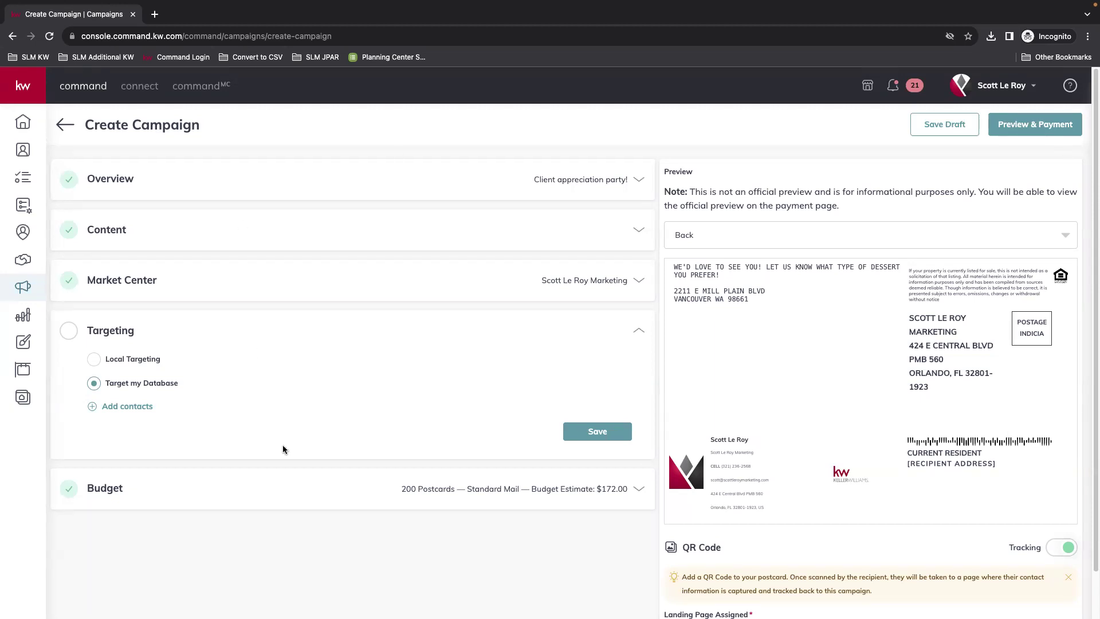
left_click(136, 405)
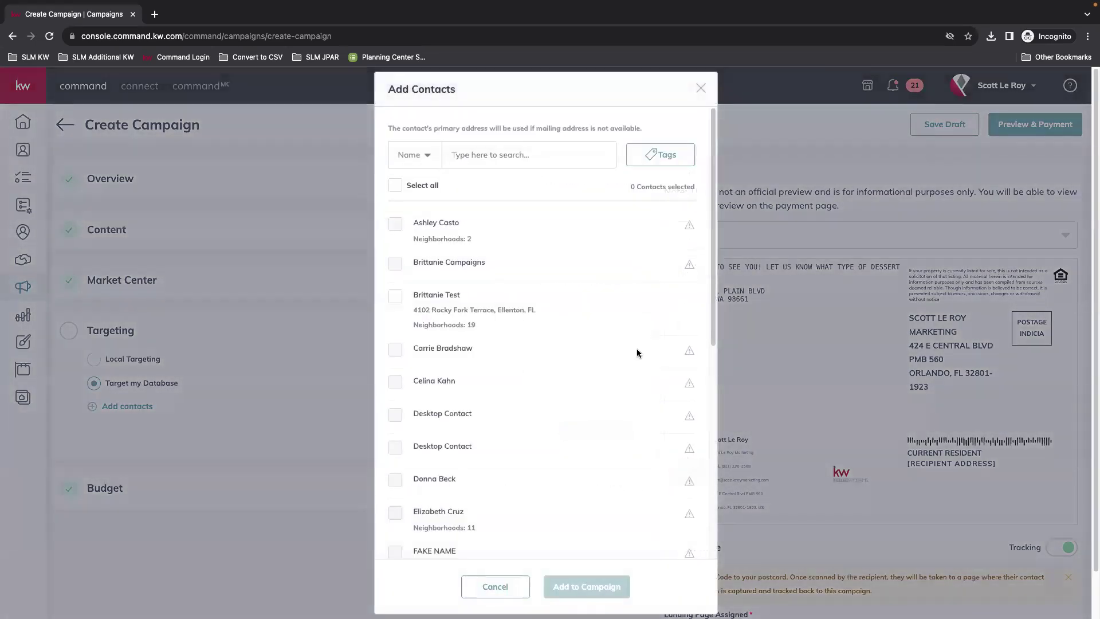
scroll(637, 353, "down", 5)
scroll(635, 332, "up", 5)
scroll(638, 424, "down", 5)
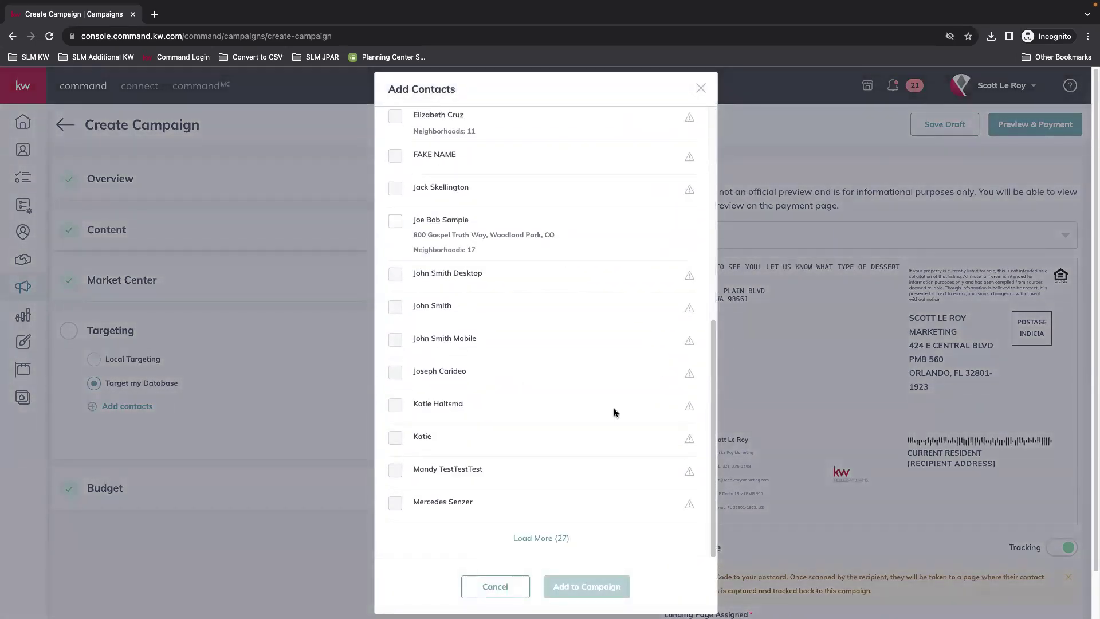
left_click(396, 221)
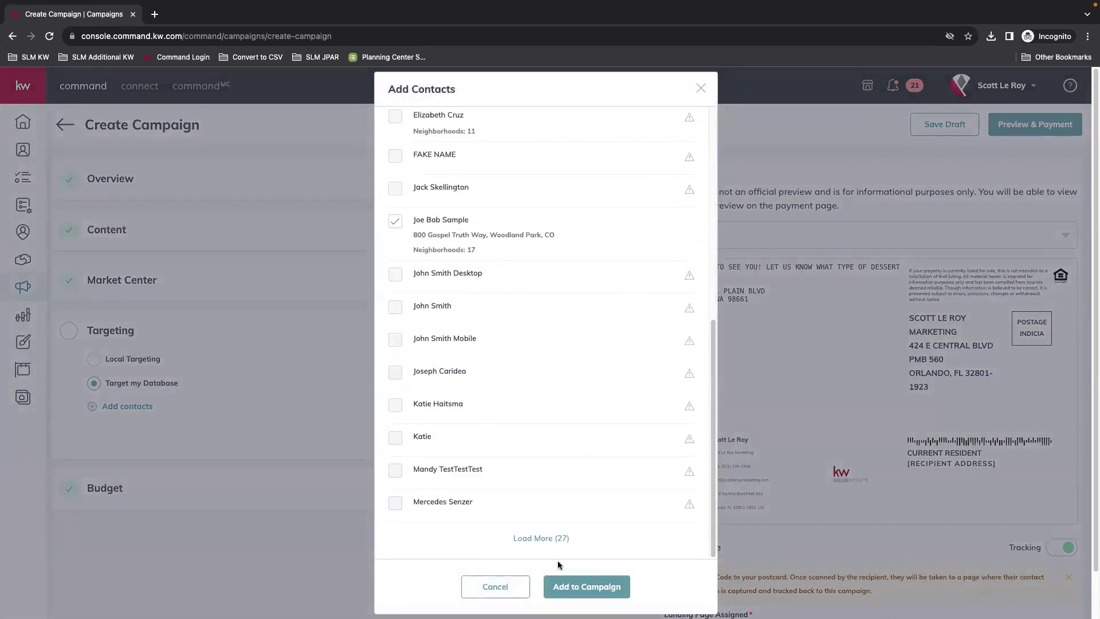
left_click(585, 583)
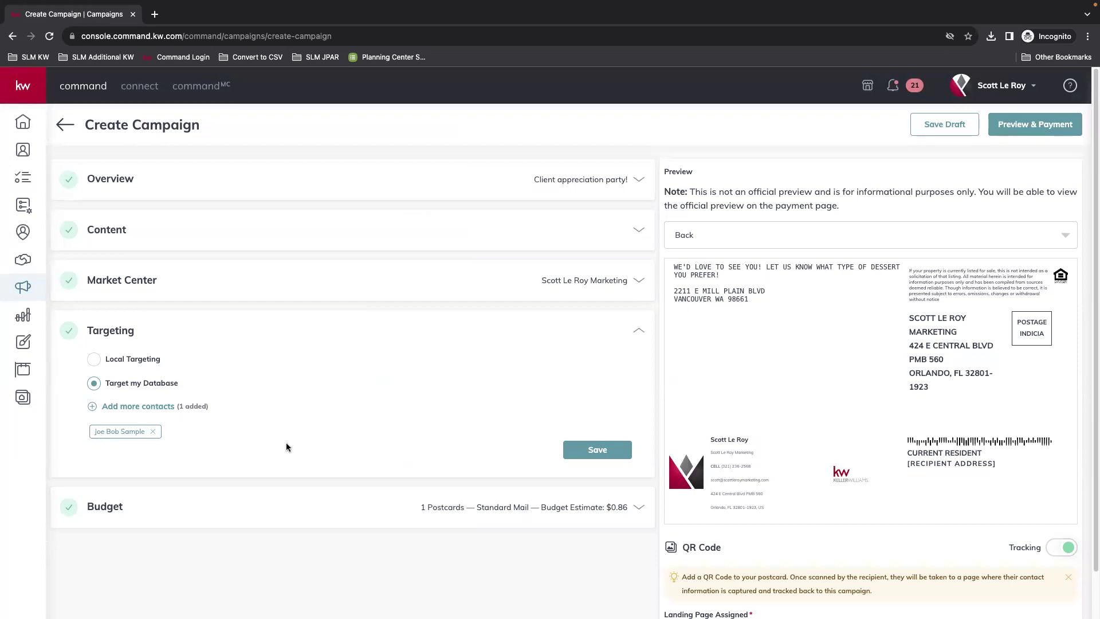
Step: Replace that contact with the sample contact and save Targeting as Target my Database
left_click(152, 431)
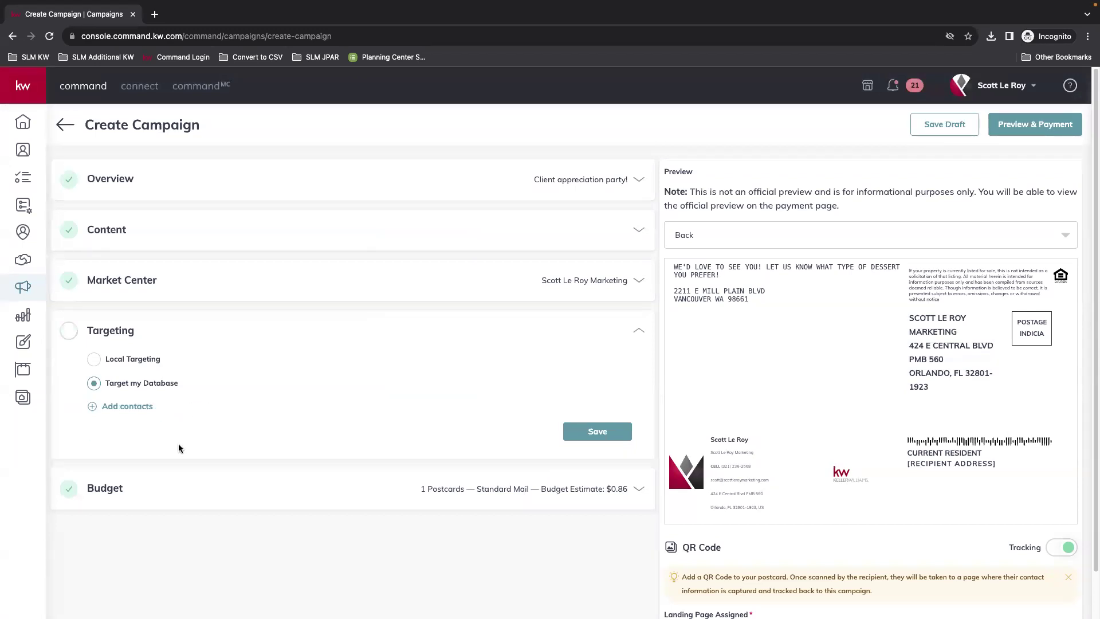
left_click(126, 406)
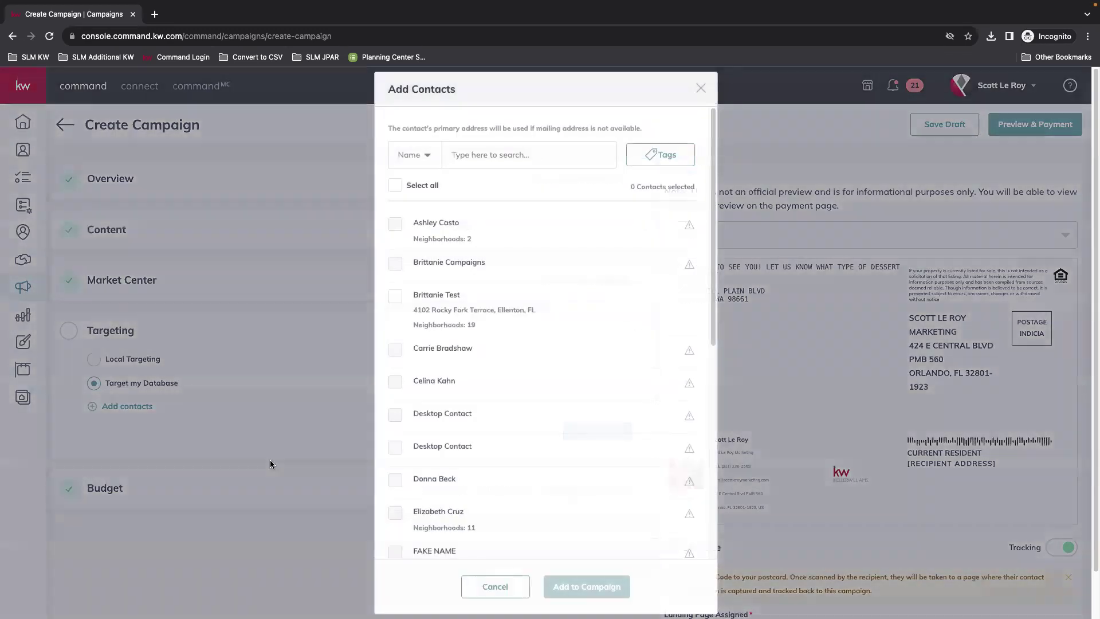
scroll(572, 458, "down", 8)
left_click(410, 234)
left_click(586, 586)
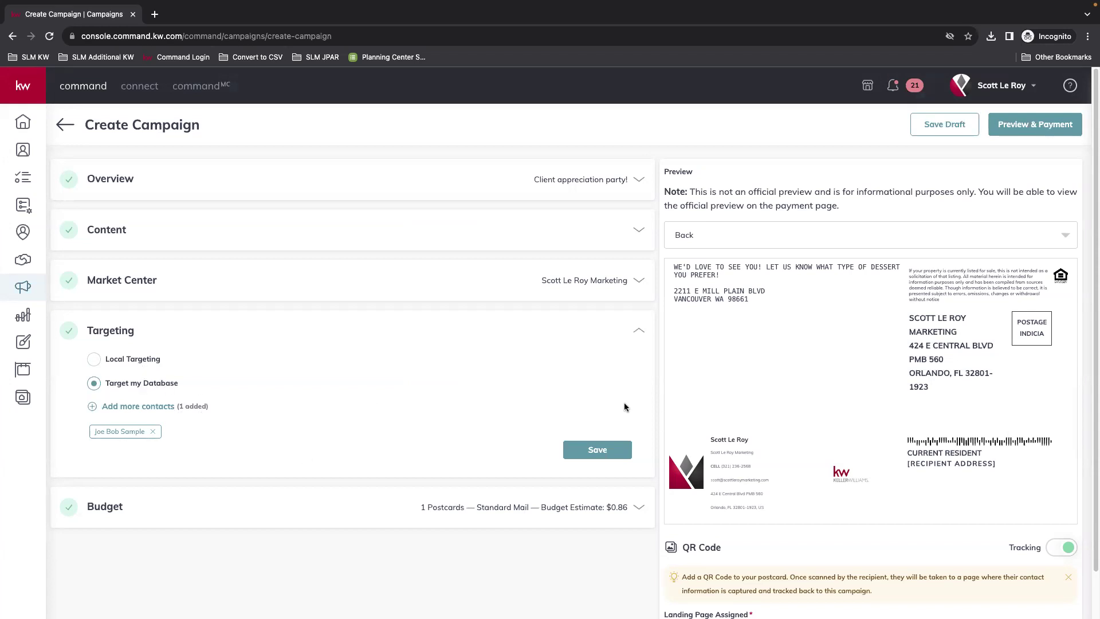
left_click(596, 449)
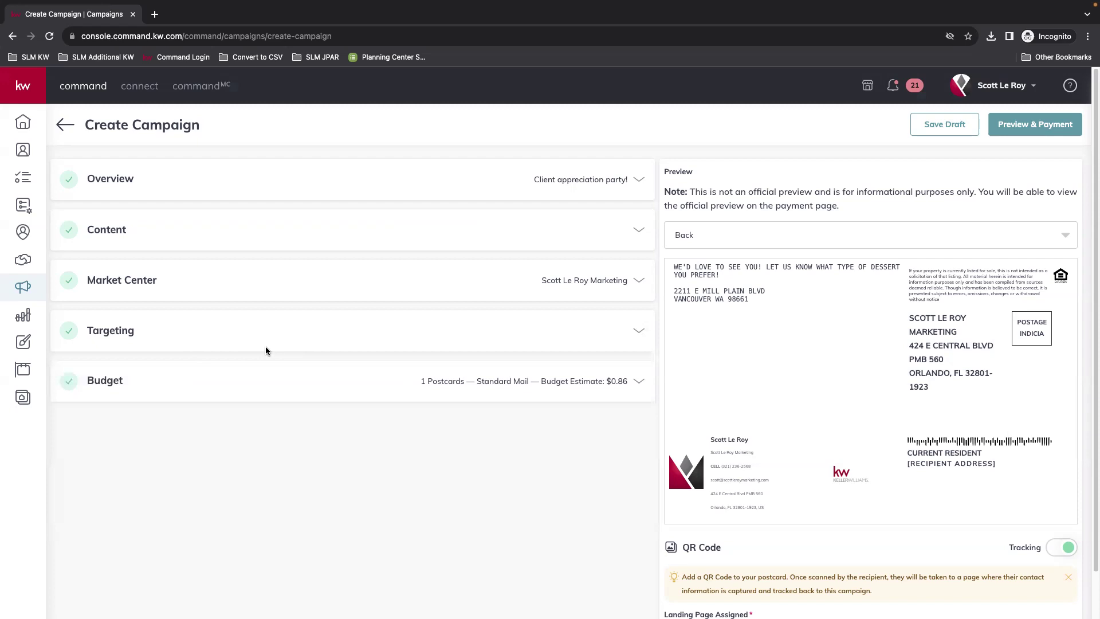
Step: Save the budget at 1 postcard with First Class postage for a $0.92 estimate
left_click(121, 333)
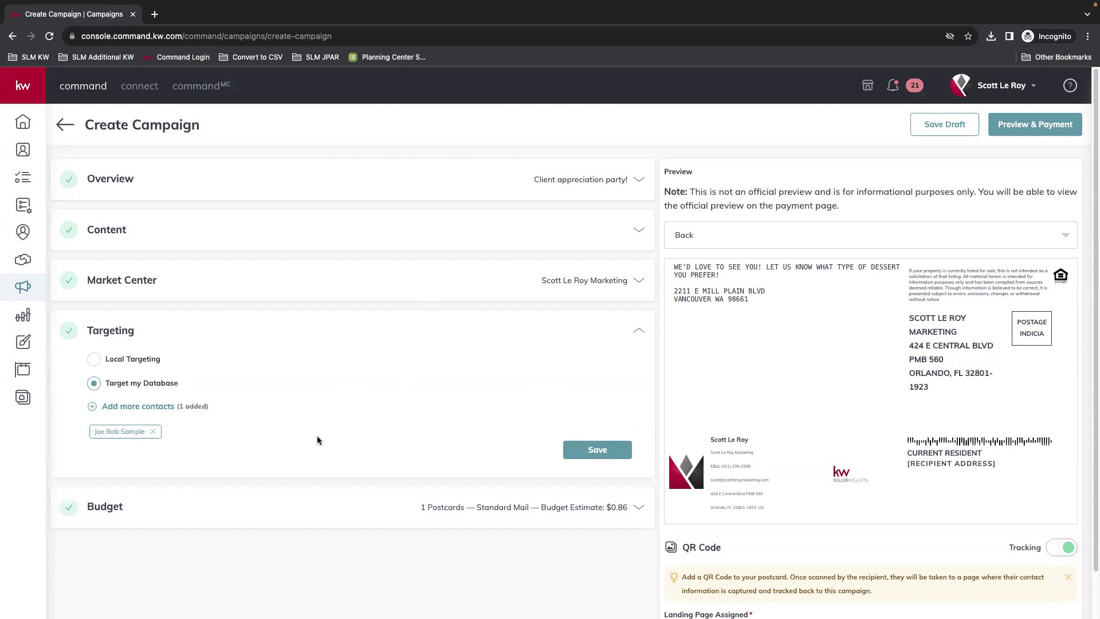
left_click(640, 507)
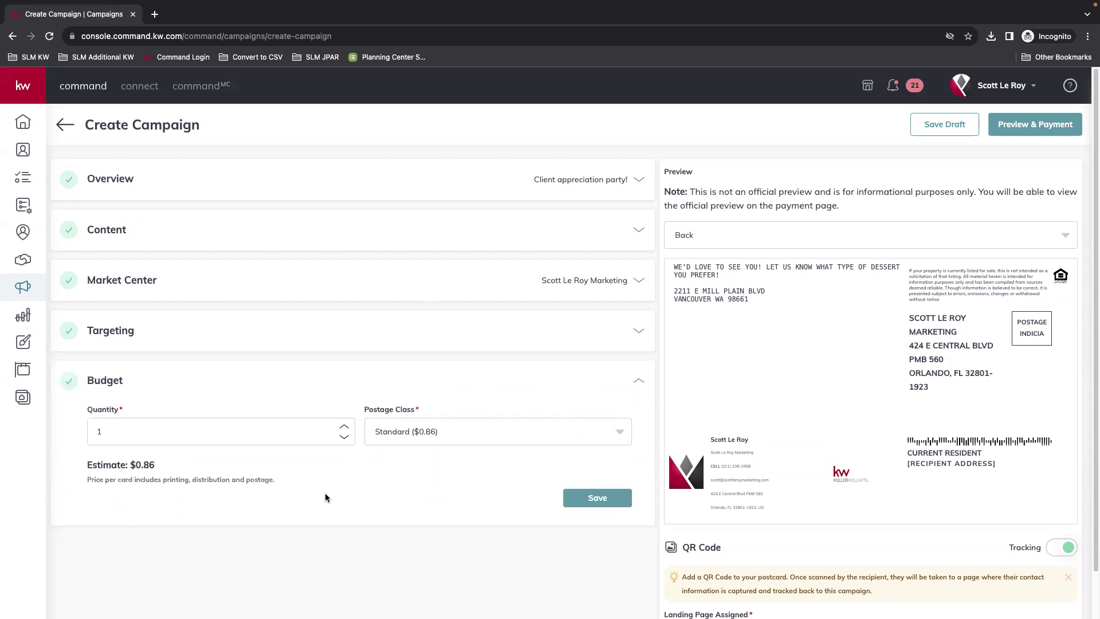
left_click(343, 428)
left_click(343, 438)
left_click(490, 440)
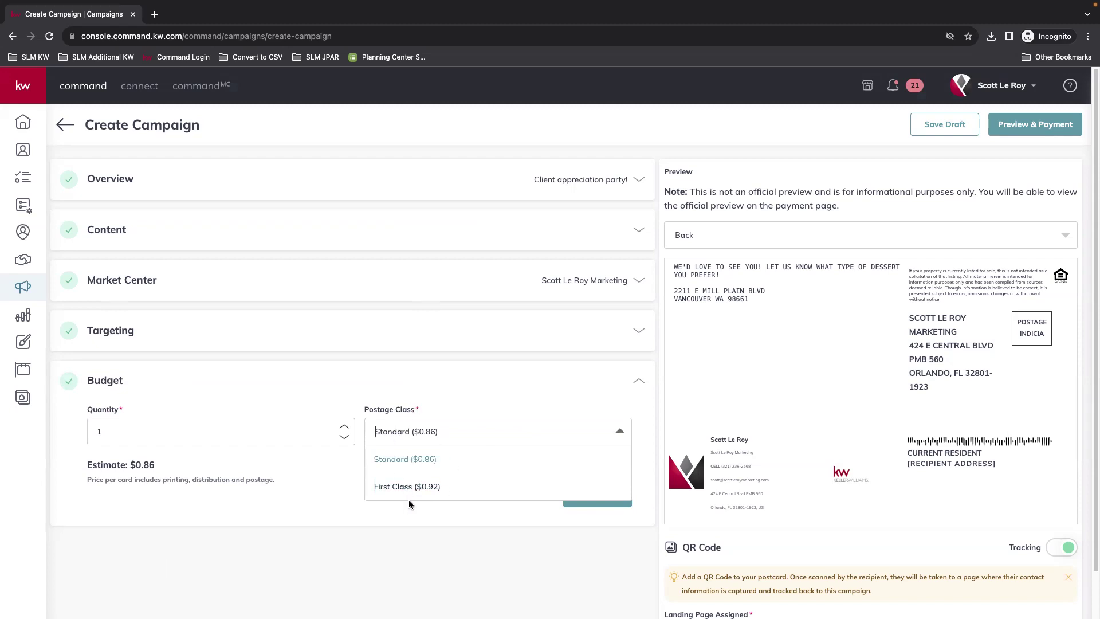
left_click(435, 488)
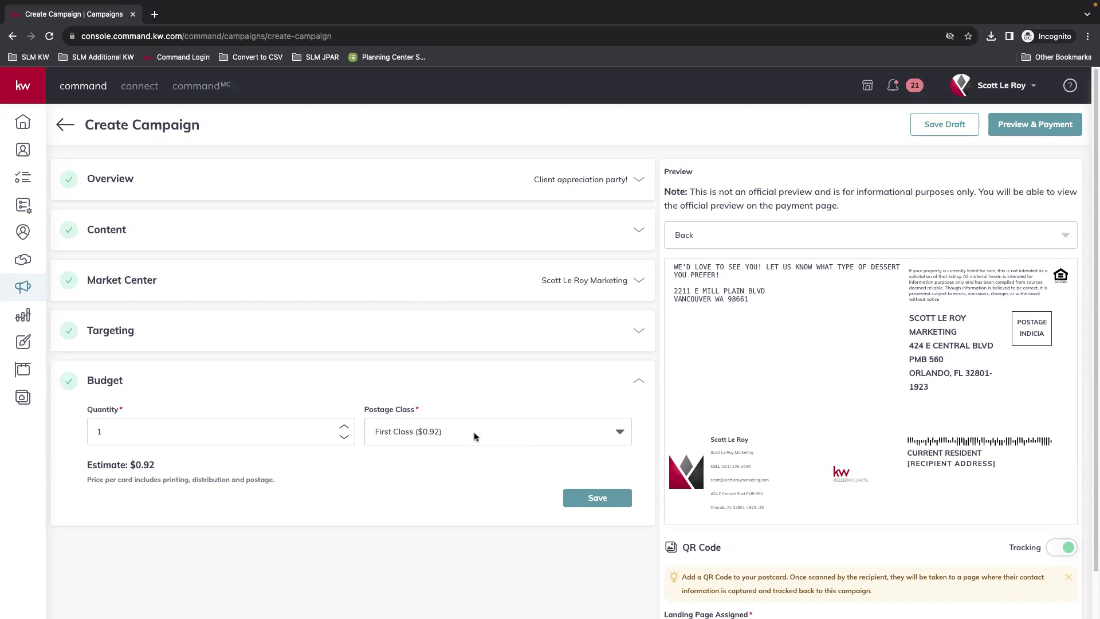
left_click(618, 504)
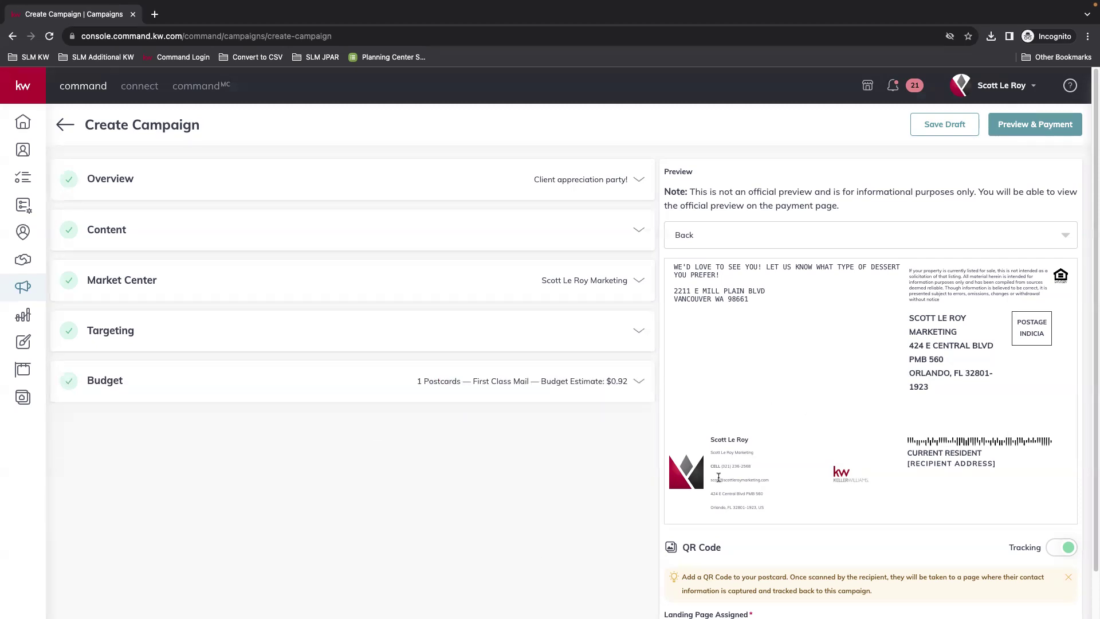
Step: Confirm creating the campaign and review the postcard previews and order summary on Preview & Payment
left_click(1036, 126)
left_click(493, 369)
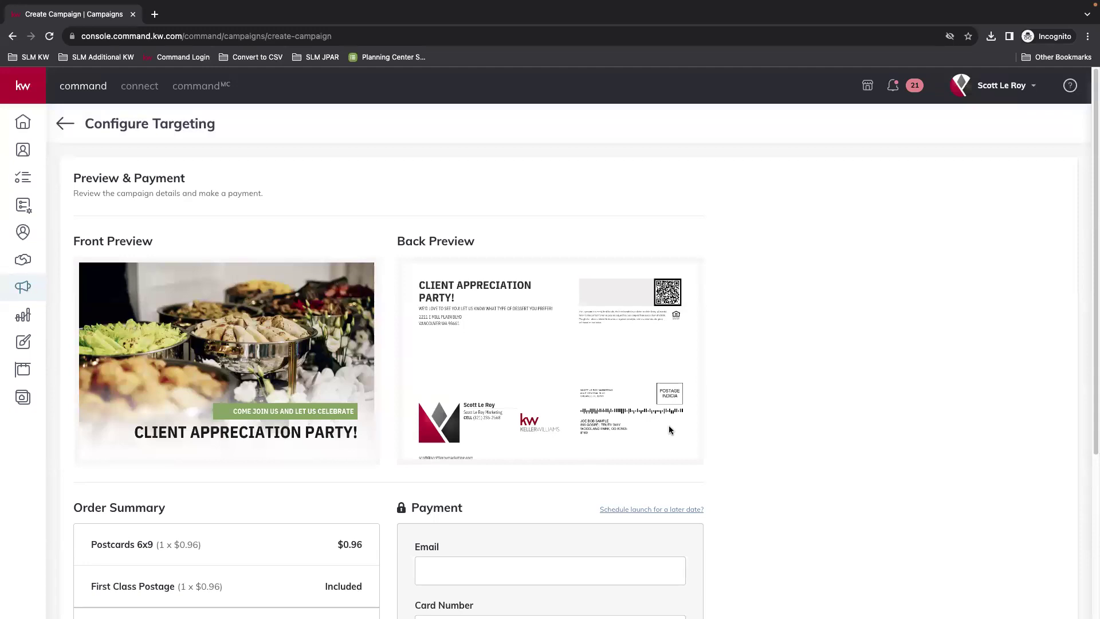
scroll(545, 322, "down", 2)
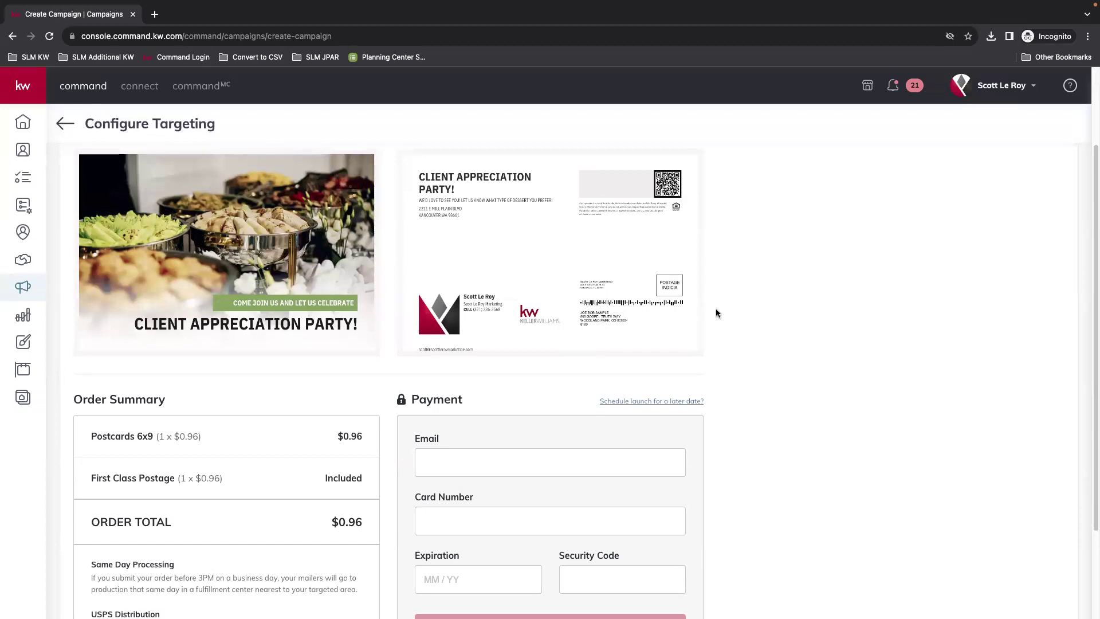
scroll(689, 333, "up", 3)
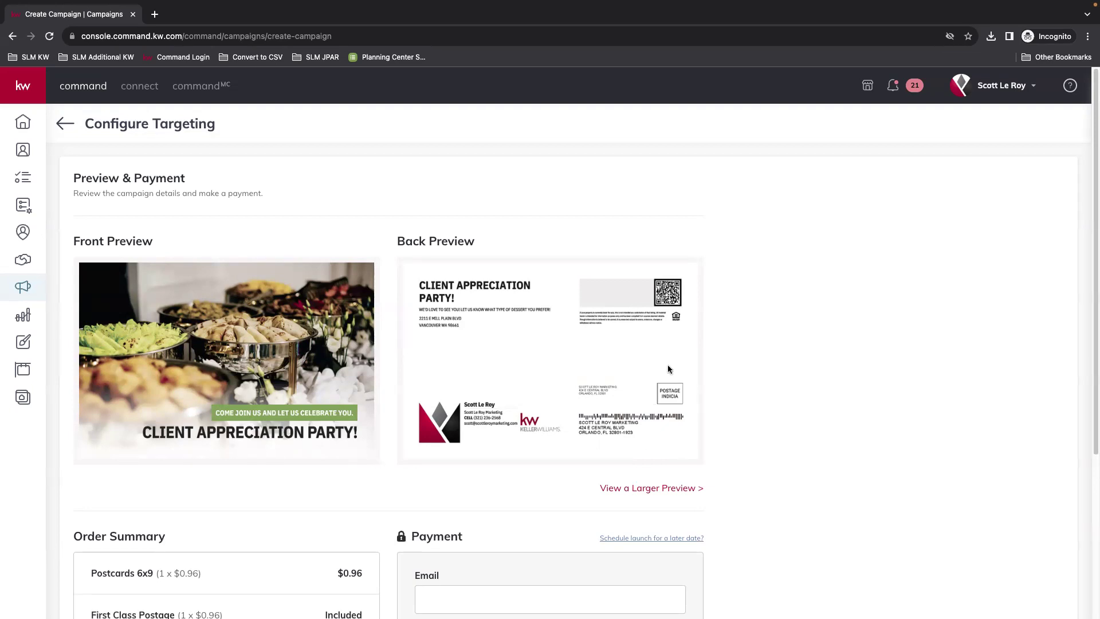
scroll(768, 418, "down", 4)
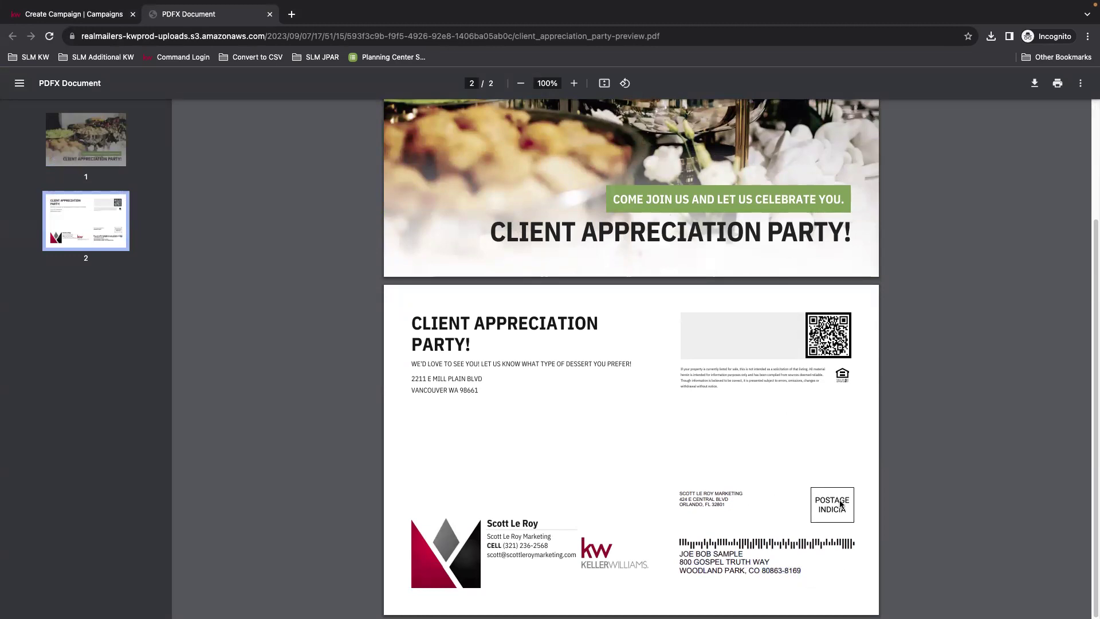
Step: Return to page 1 of the postcard proof PDF and close its tab
scroll(841, 504, "up", 3)
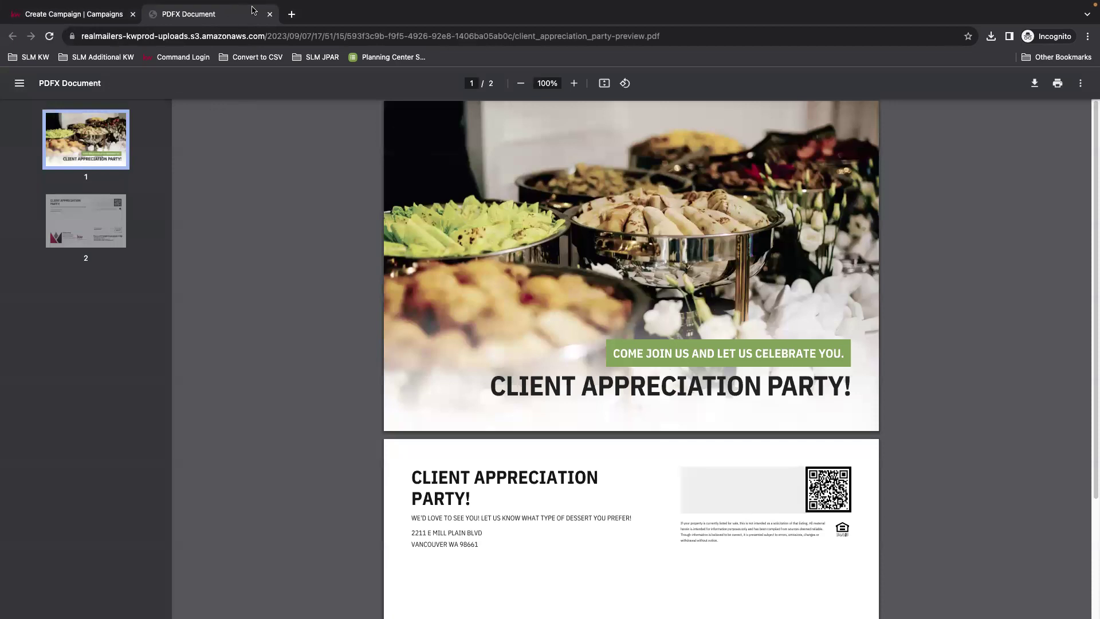
left_click(269, 14)
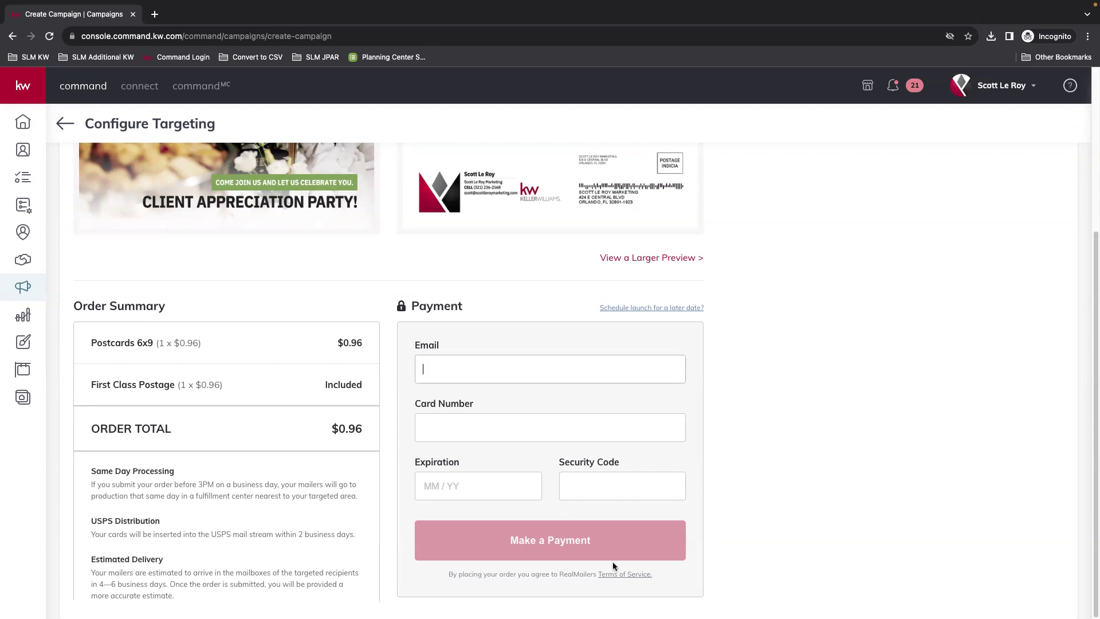
Step: Leave the payment page, confirming, to return to the Direct Mail campaigns list
scroll(934, 484, "up", 5)
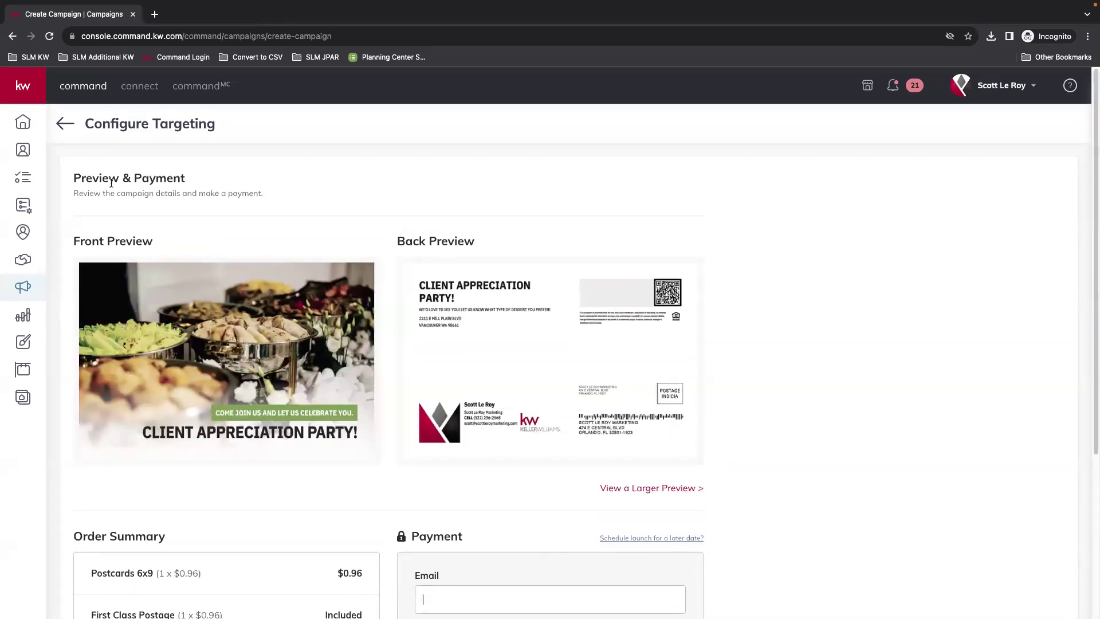
left_click(65, 124)
left_click(507, 381)
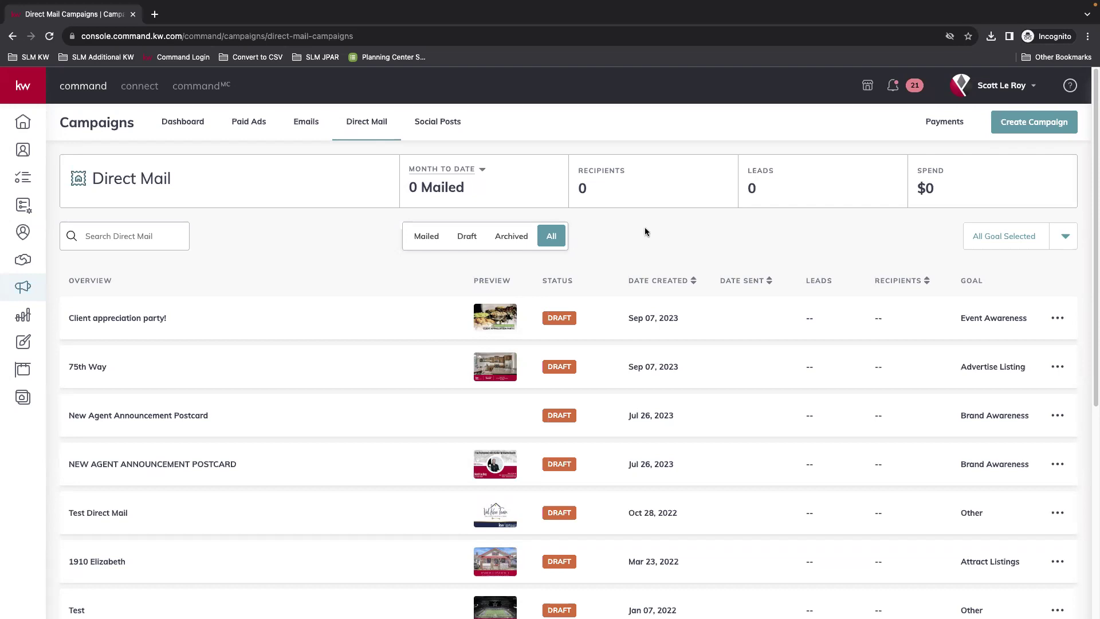
Step: Load the marketing YouTube channel in a new tab and pause its trailer
left_click(154, 13)
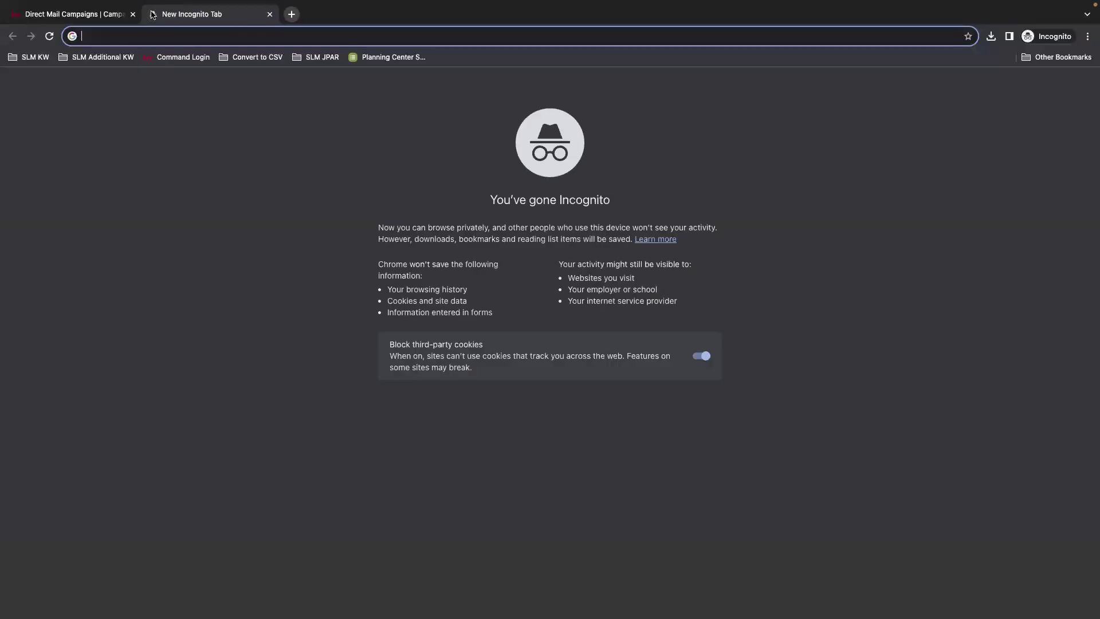
type("youtube.com/channel/UCAgN9dypViW4Ik2VnZ_rcqg")
key("Return")
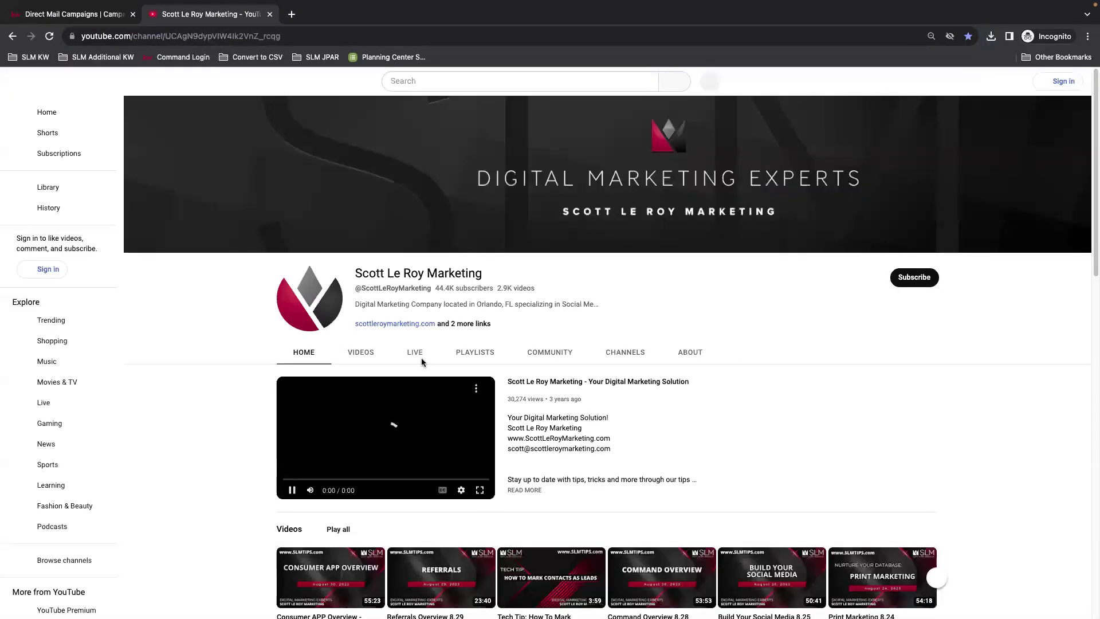
left_click(289, 494)
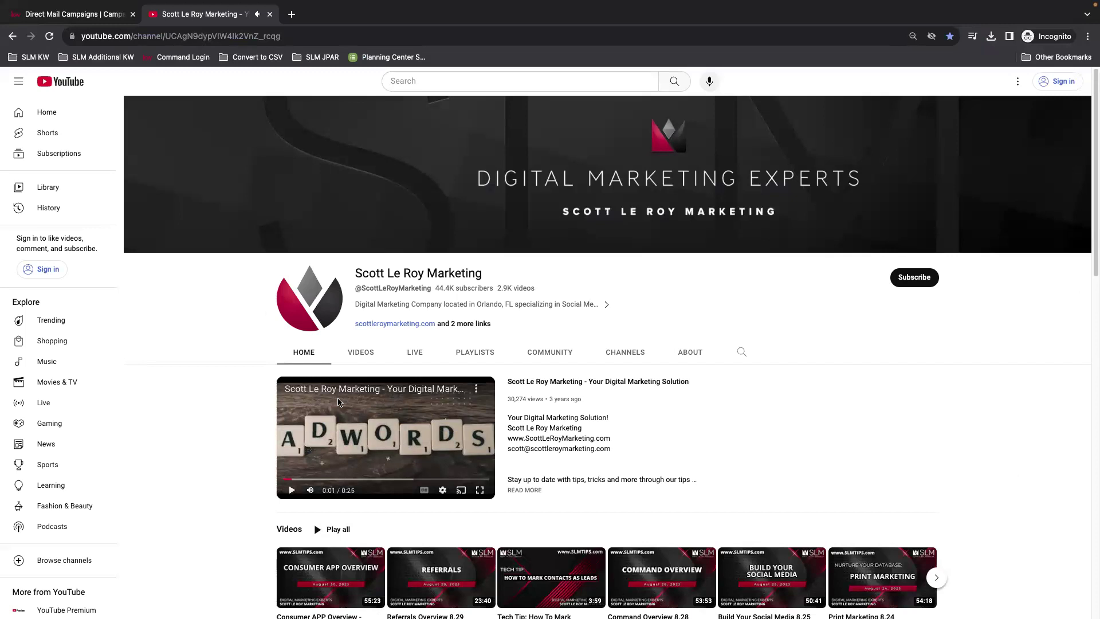
scroll(373, 202, "down", 2)
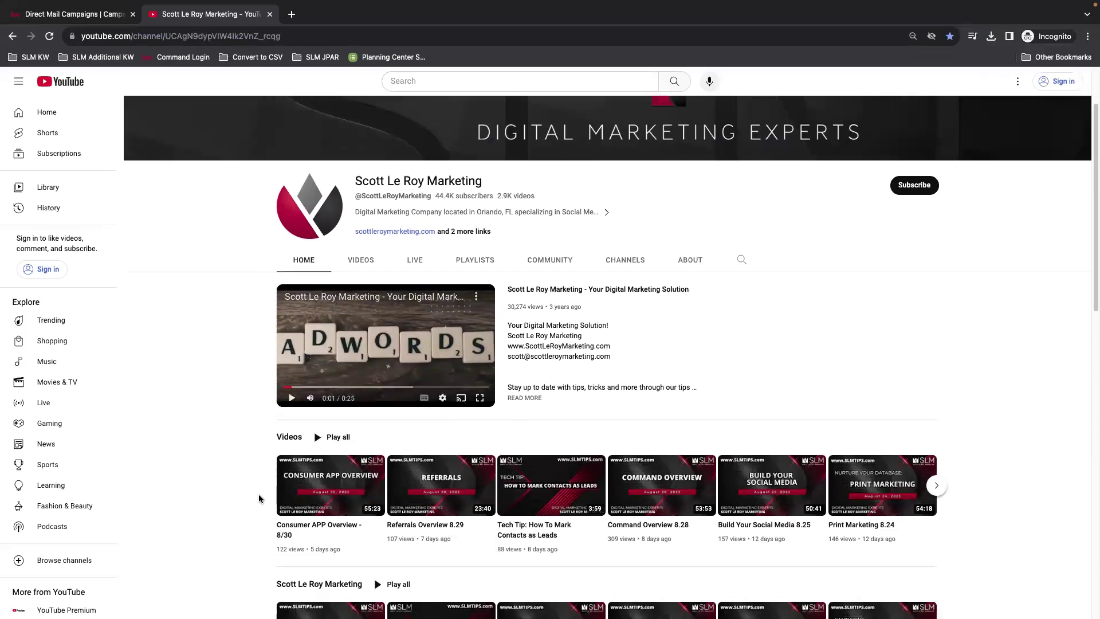
scroll(467, 509, "down", 4)
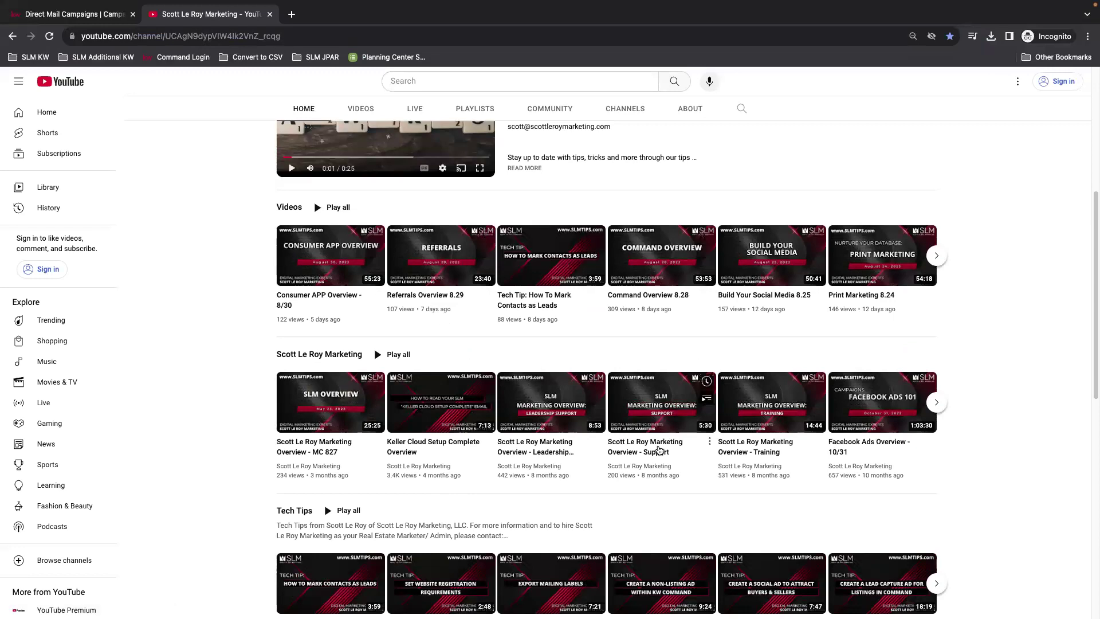
scroll(658, 445, "down", 2)
scroll(660, 437, "up", 4)
scroll(687, 401, "up", 3)
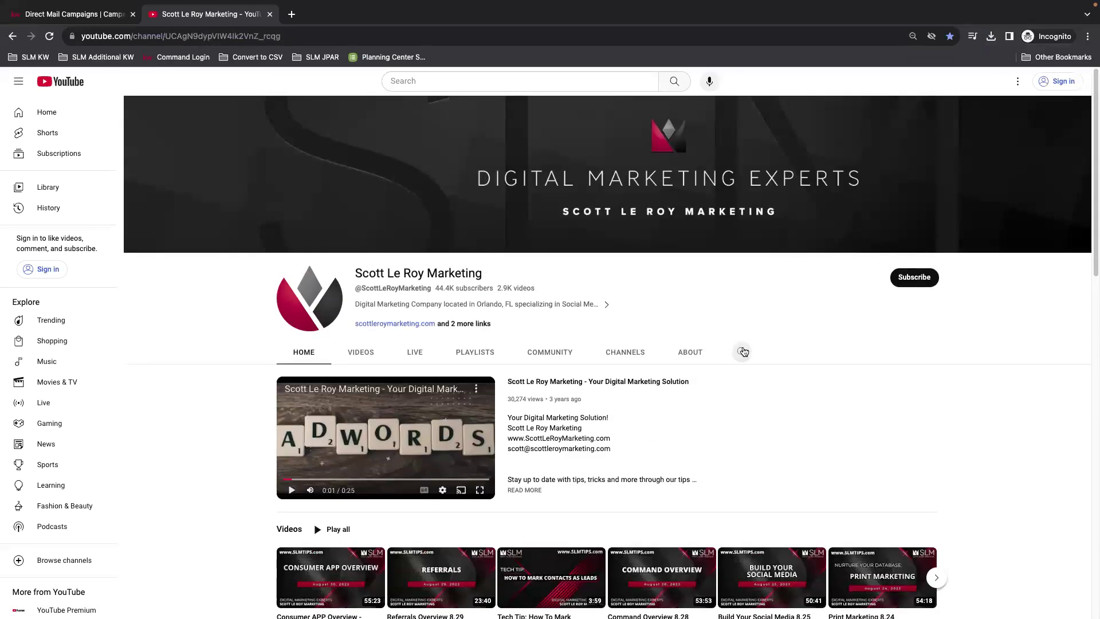
Step: Search the channel for DIRECT MAILERS, then clear the search box
left_click(742, 352)
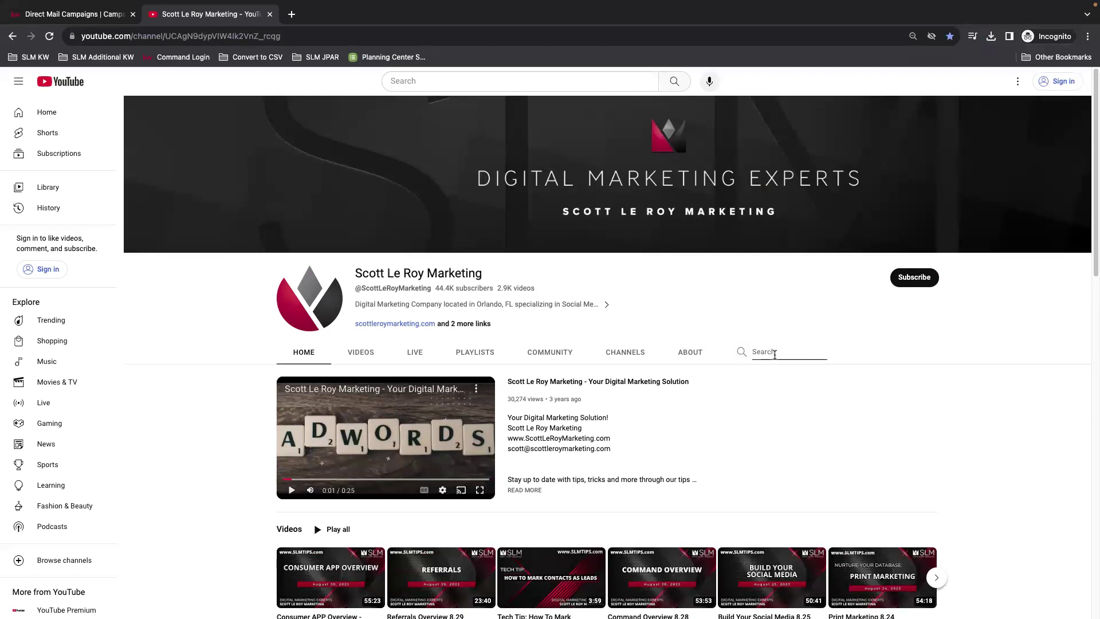
type("DIRECT MAILERS")
key("Return")
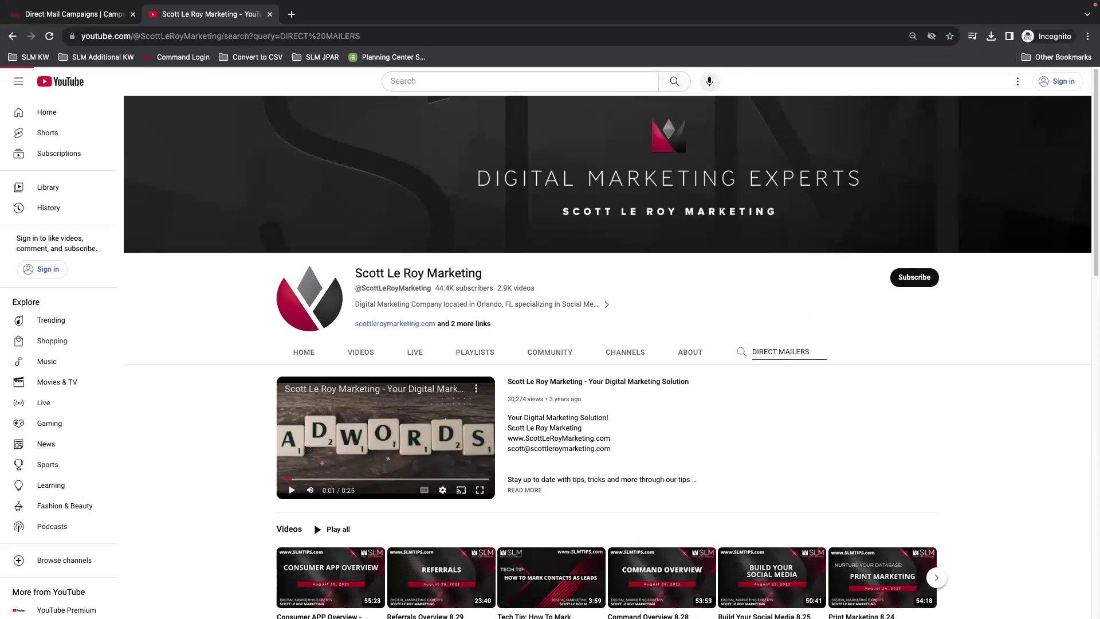
scroll(856, 347, "down", 3)
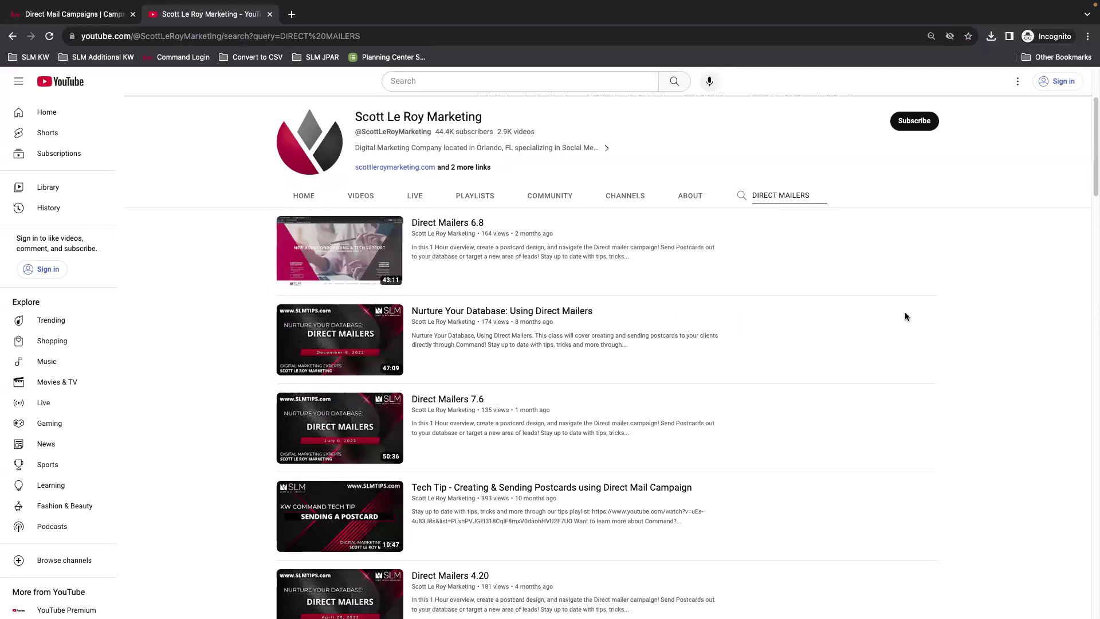
double_click(788, 353)
key("ctrl+a")
key("BackSpace")
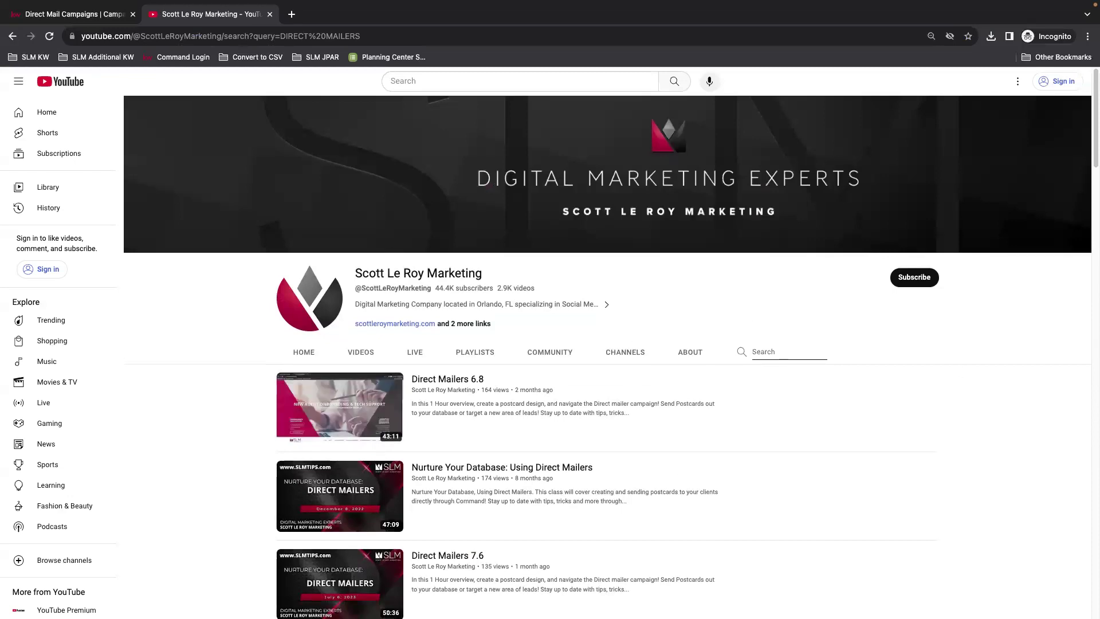
left_click(835, 449)
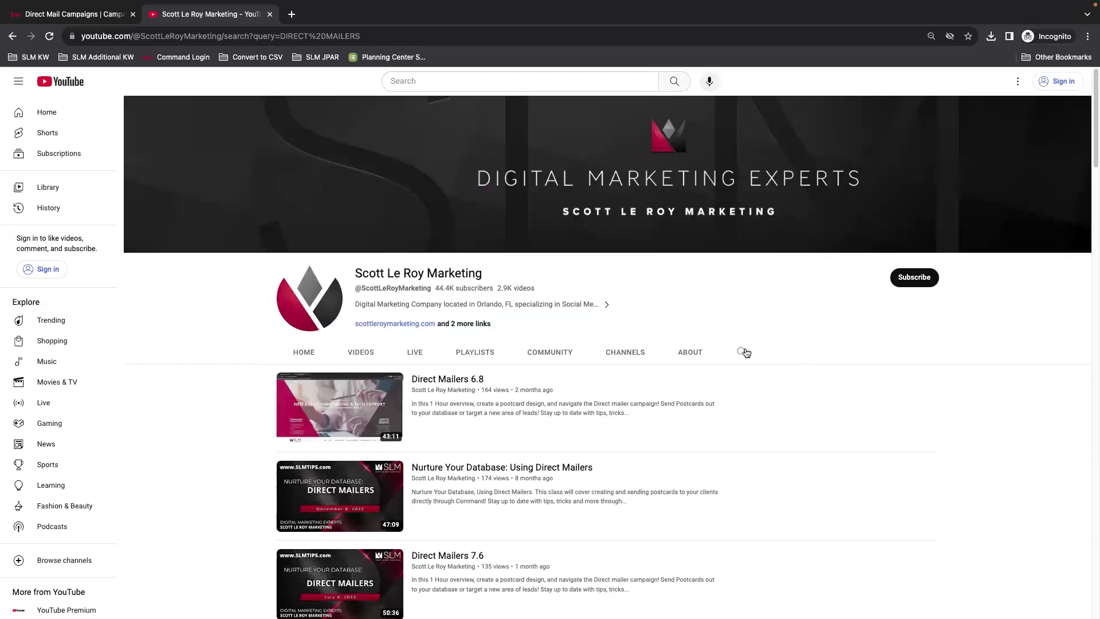